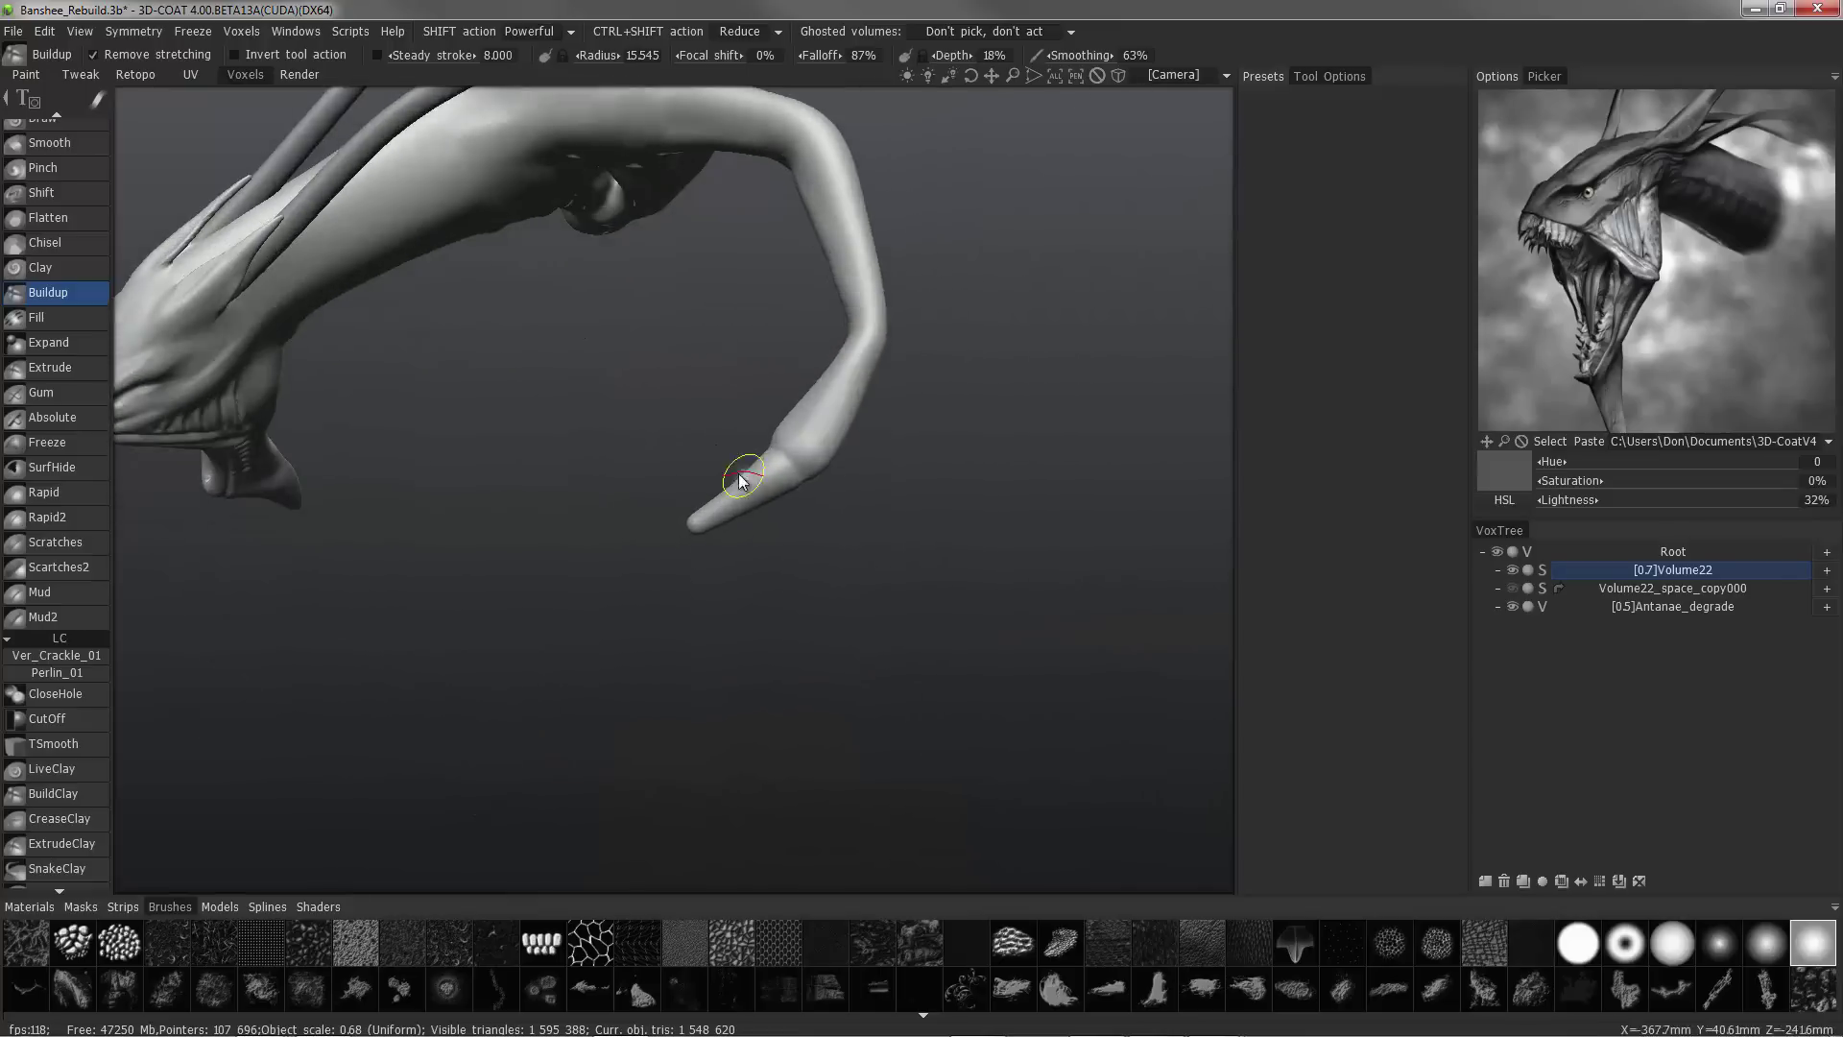
- Carve a groove around the last joint of the thin forelimb, behind its pointed tip, using Buildup at 79% depth
mouse_move(761, 485)
mouse_down()
mouse_move(1114, 585)
mouse_move(1171, 438)
mouse_move(898, 493)
mouse_move(870, 454)
mouse_up()
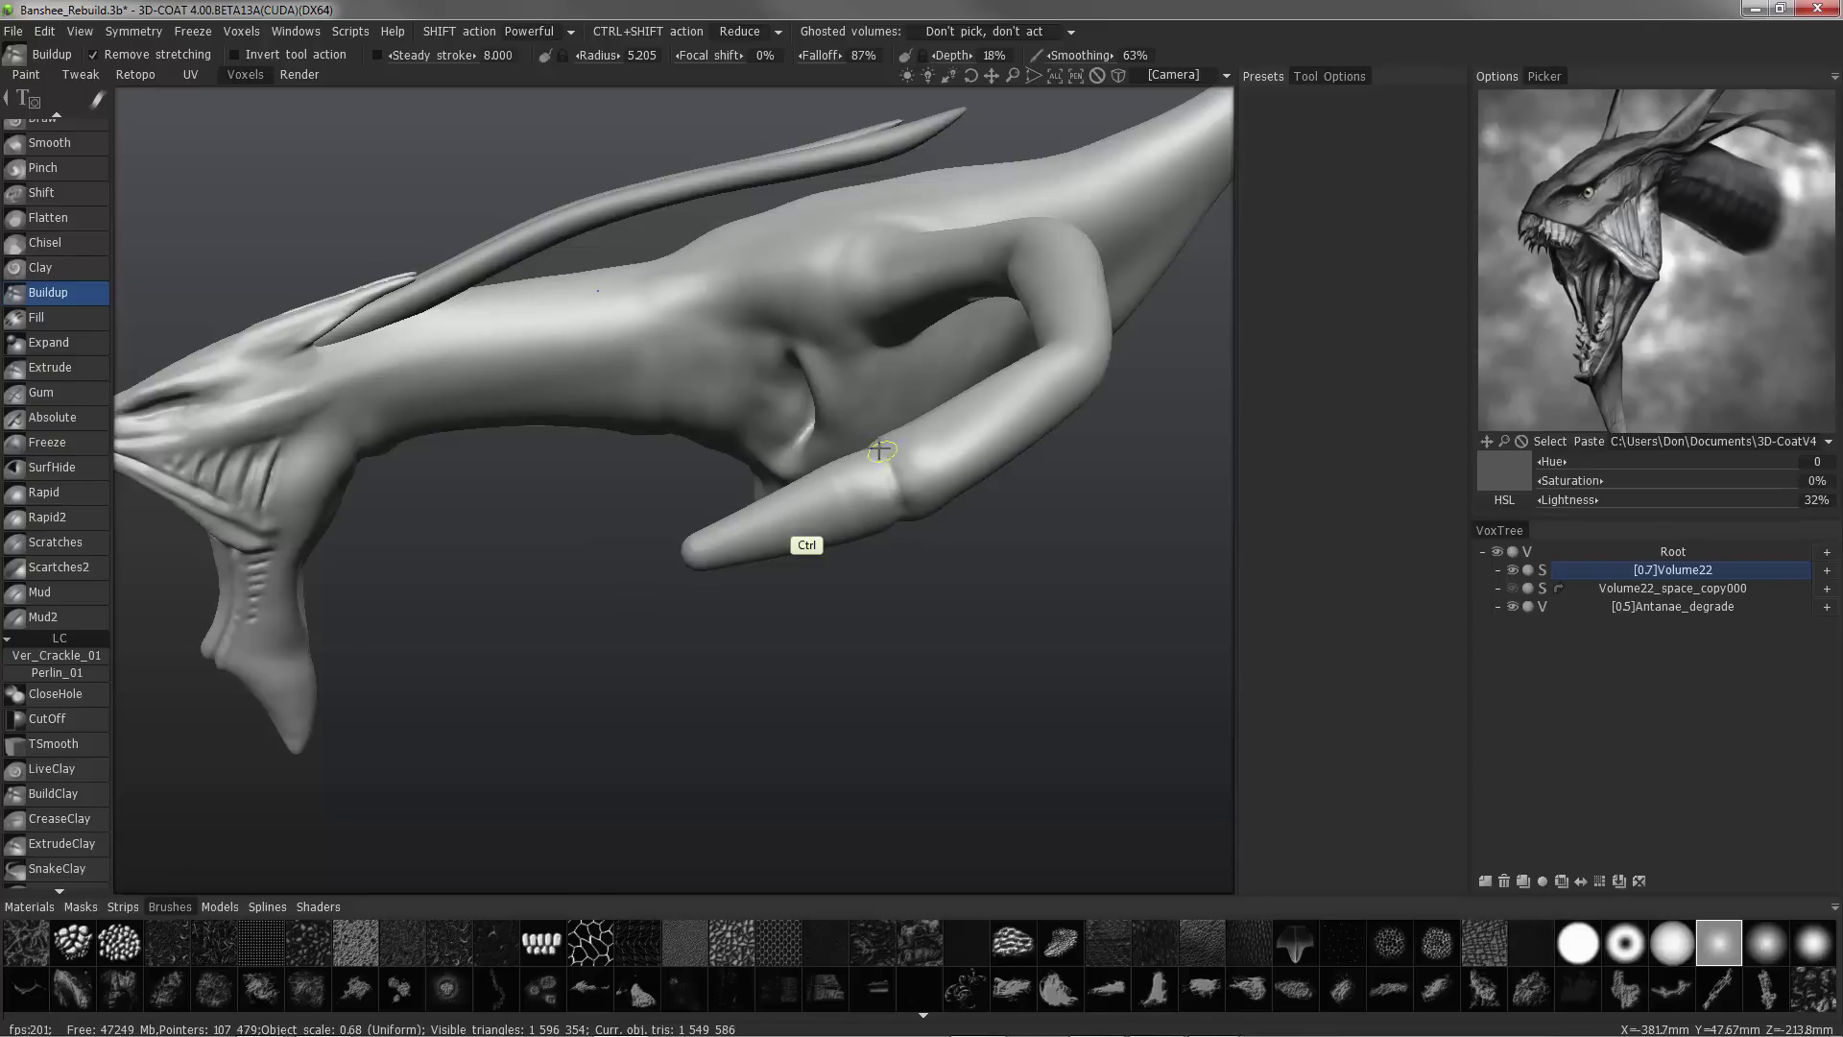
drag(884, 475, 990, 527)
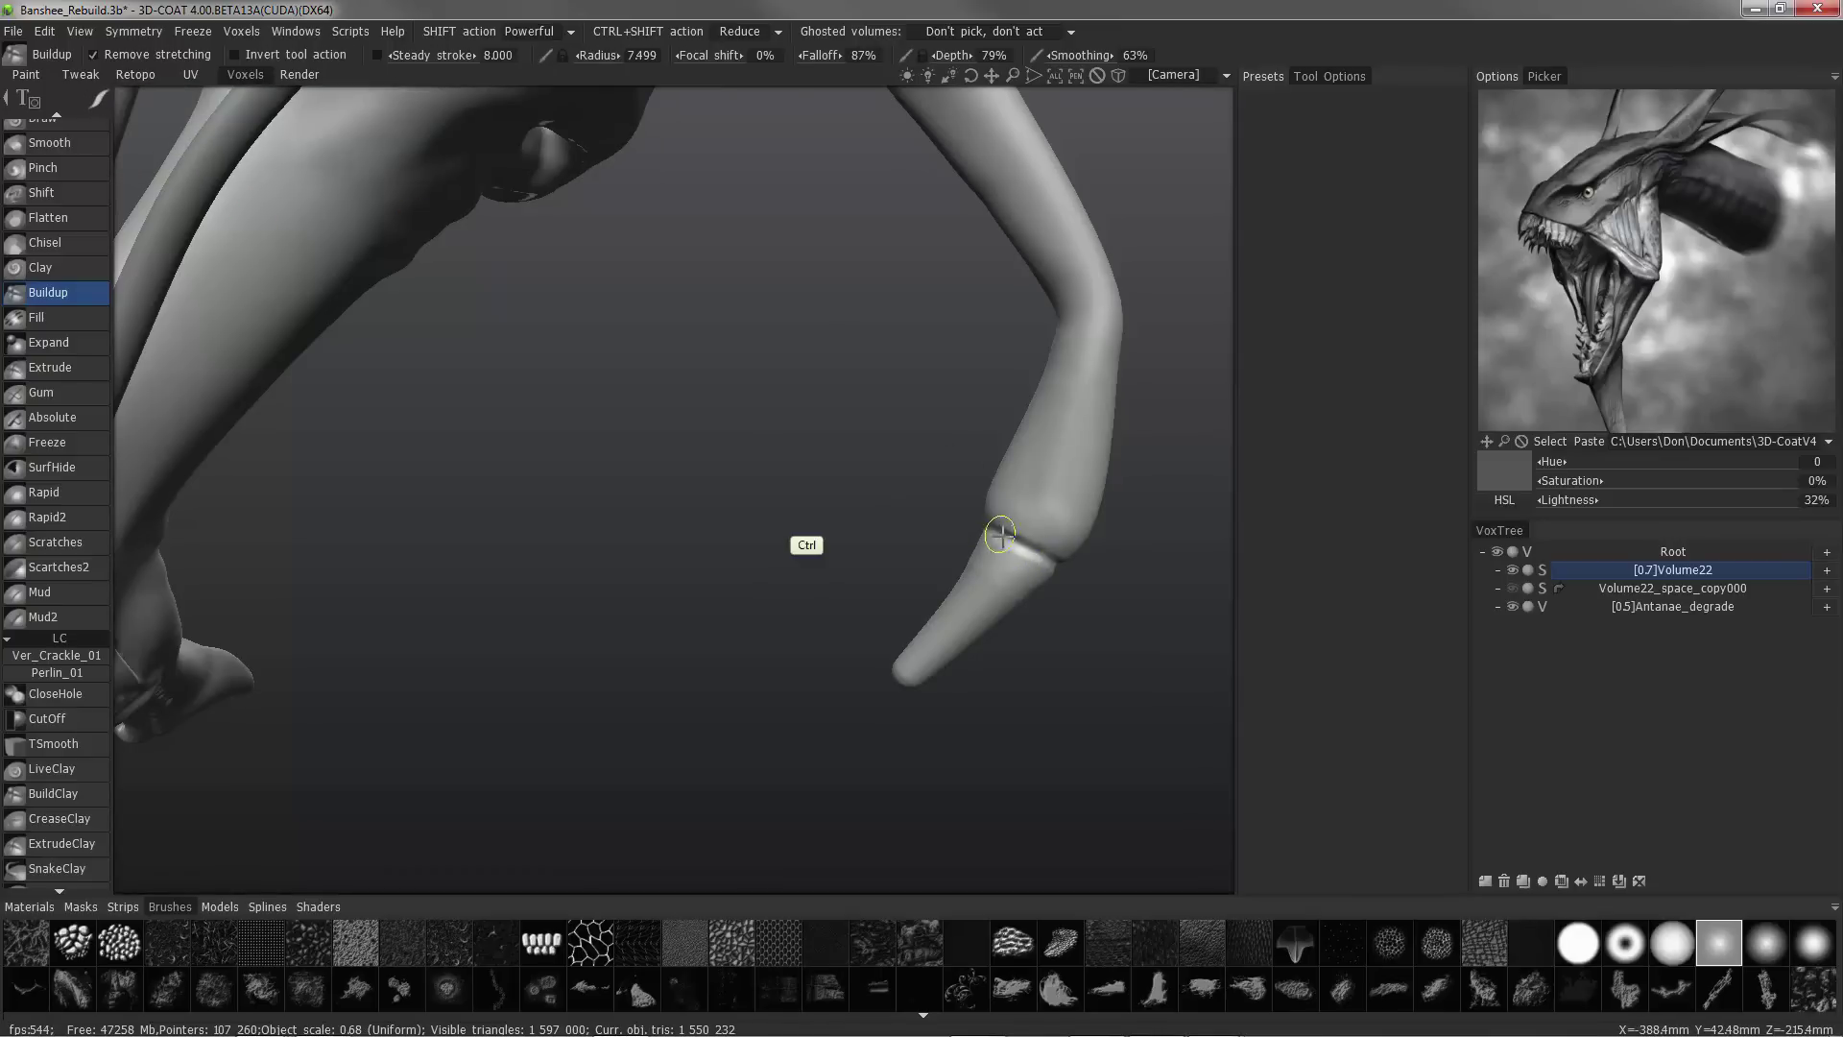
ctrl+drag(1000, 533, 981, 519)
mouse_move(892, 448)
mouse_down()
mouse_move(975, 535)
mouse_move(1042, 547)
mouse_move(1065, 589)
mouse_up()
mouse_move(1056, 576)
alt+mouse_down()
mouse_move(1012, 478)
mouse_move(1032, 408)
alt+mouse_up()
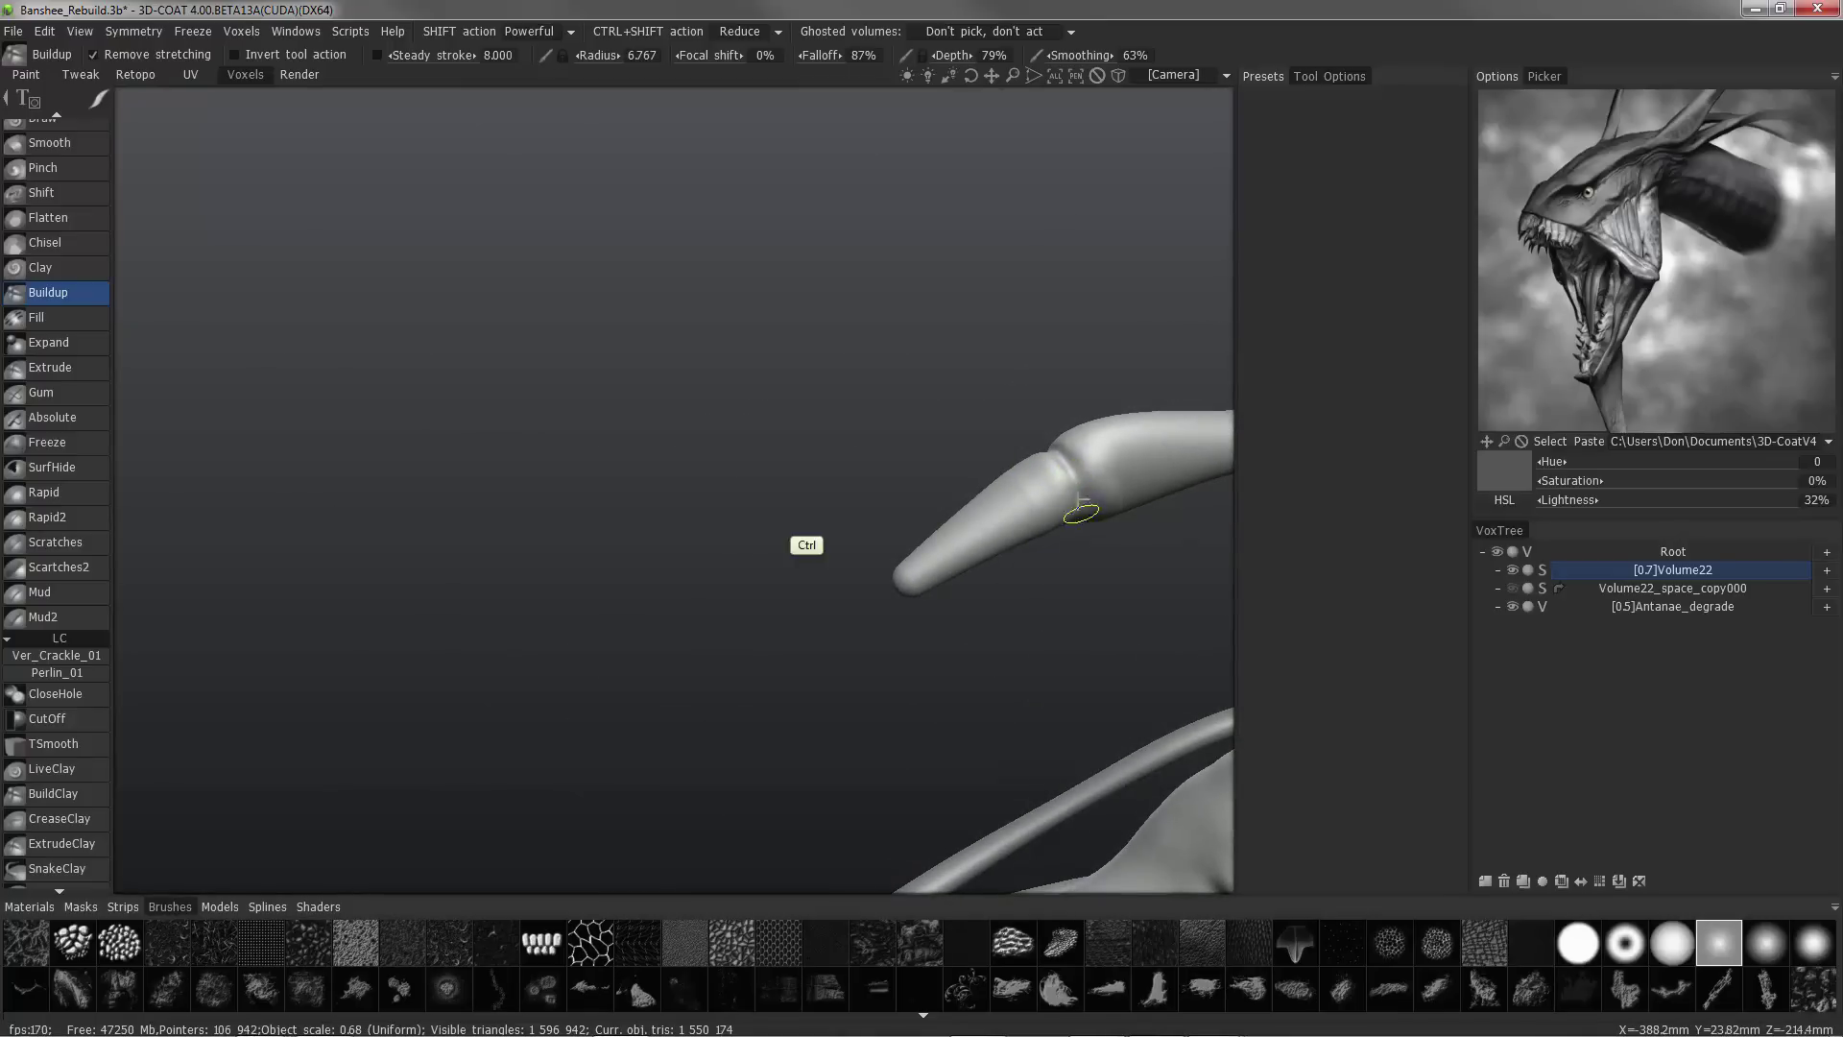
mouse_move(1046, 494)
alt+mouse_down()
mouse_move(1061, 543)
mouse_move(1123, 552)
alt+mouse_up()
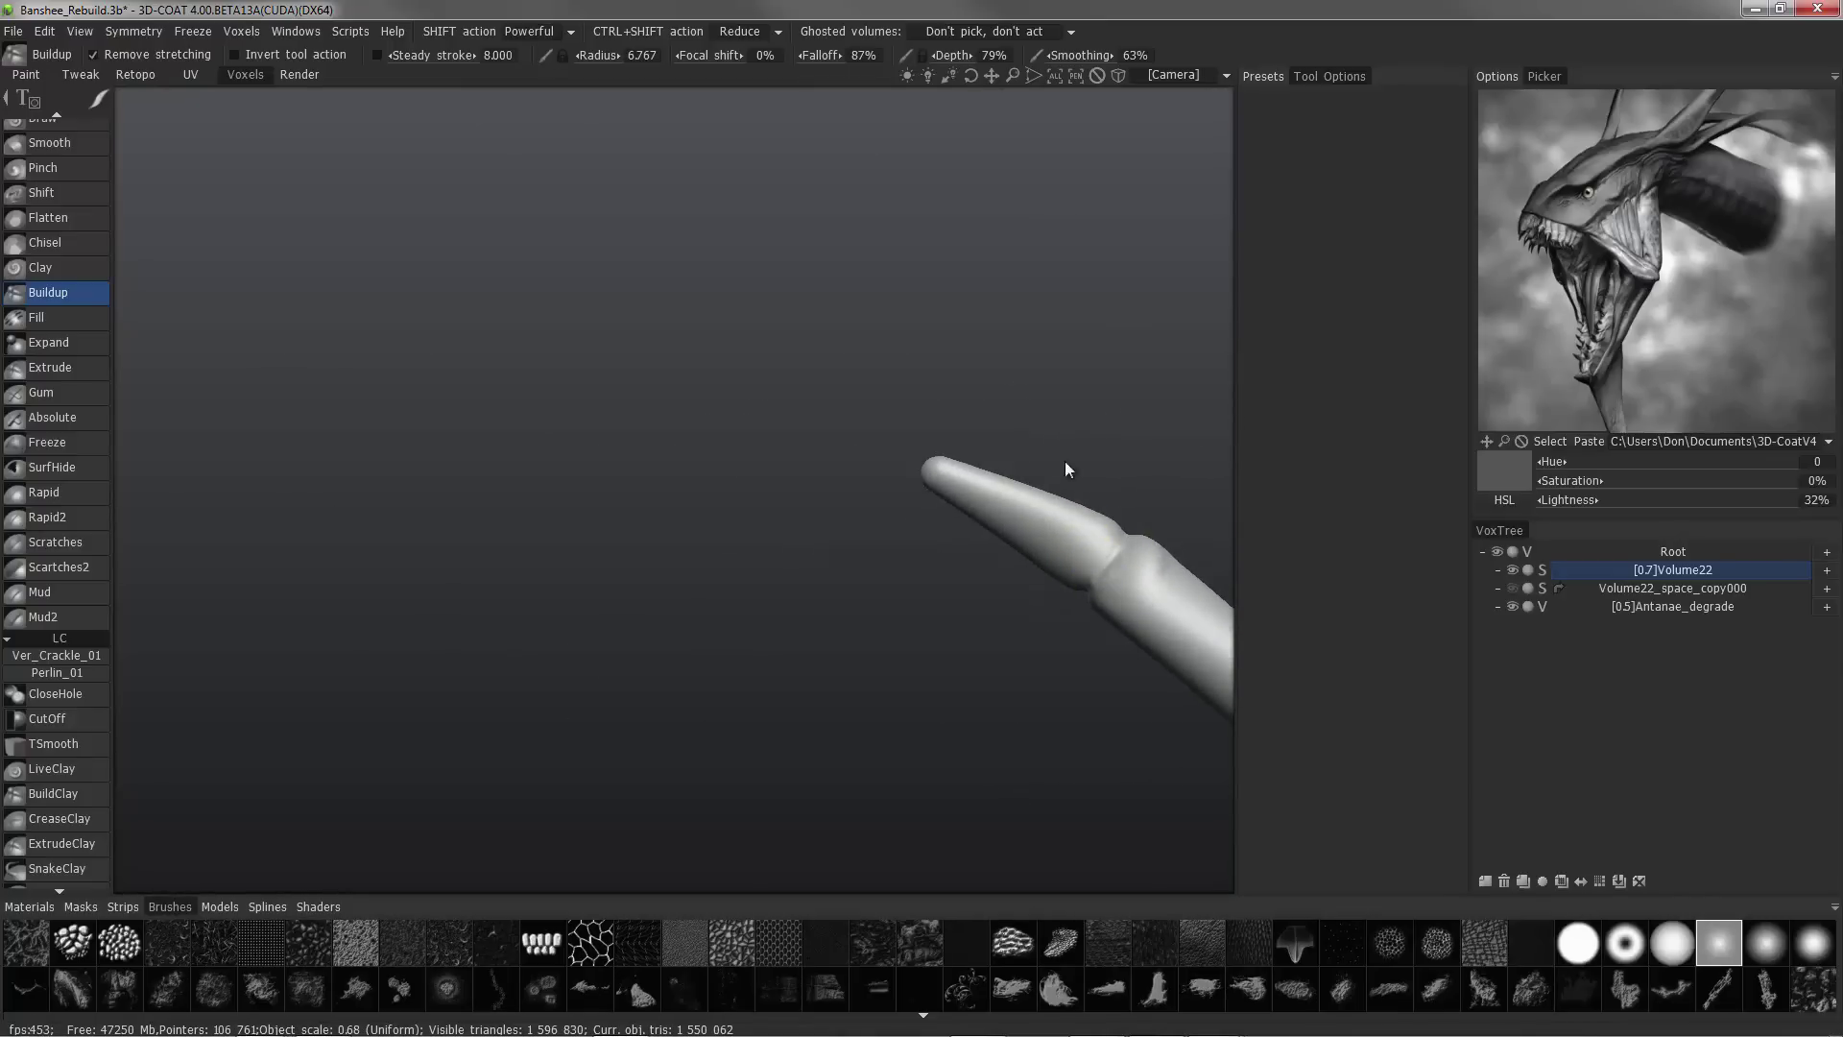
- Build up the rim behind the forelimb's joint groove with the large soft round brush alpha, ending at radius 9.851 and 47% depth
mouse_move(1066, 469)
mouse_down()
mouse_move(1004, 527)
mouse_move(1082, 423)
mouse_move(906, 429)
mouse_move(421, 343)
mouse_move(967, 494)
mouse_move(871, 464)
mouse_up()
click(1812, 948)
mouse_move(1060, 422)
alt+mouse_down()
mouse_move(864, 479)
mouse_move(884, 488)
mouse_move(884, 526)
mouse_move(882, 464)
mouse_move(919, 535)
mouse_move(860, 498)
mouse_move(884, 596)
mouse_move(846, 628)
mouse_move(931, 619)
alt+mouse_up()
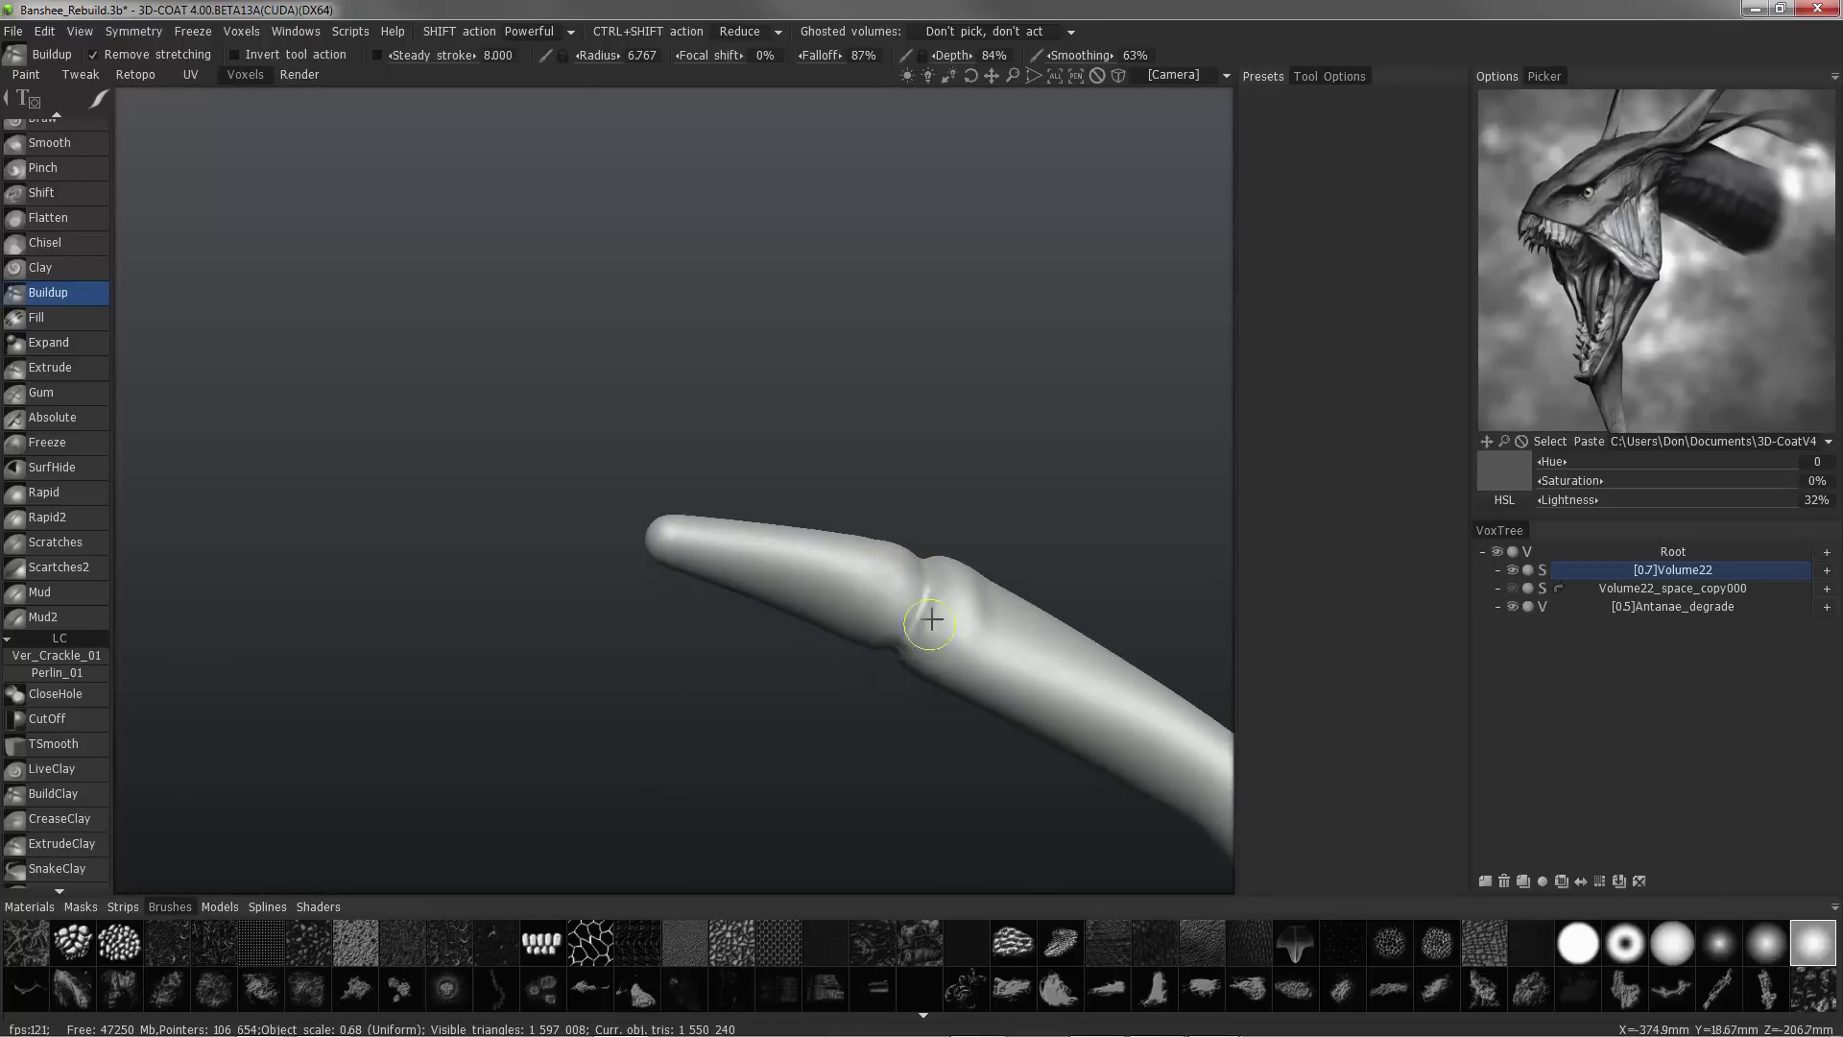
right_drag(956, 595, 964, 606)
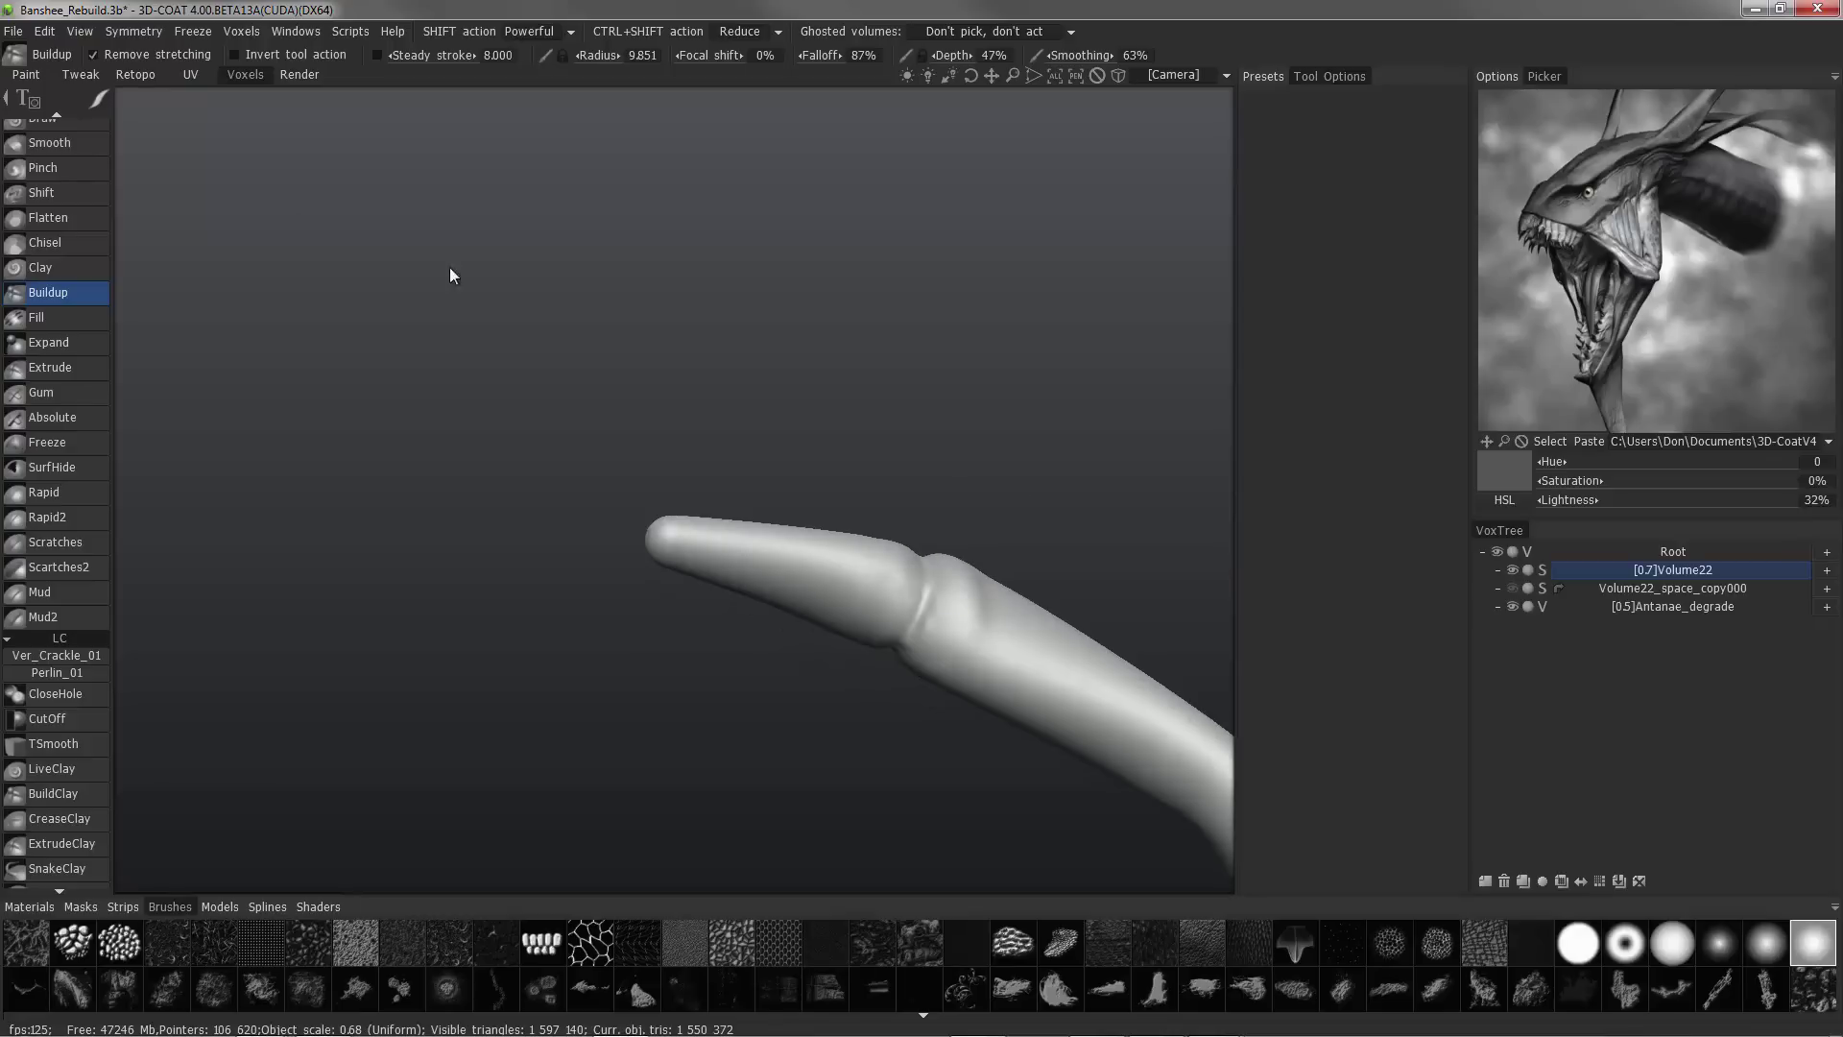
mouse_move(106, 99)
click(163, 113)
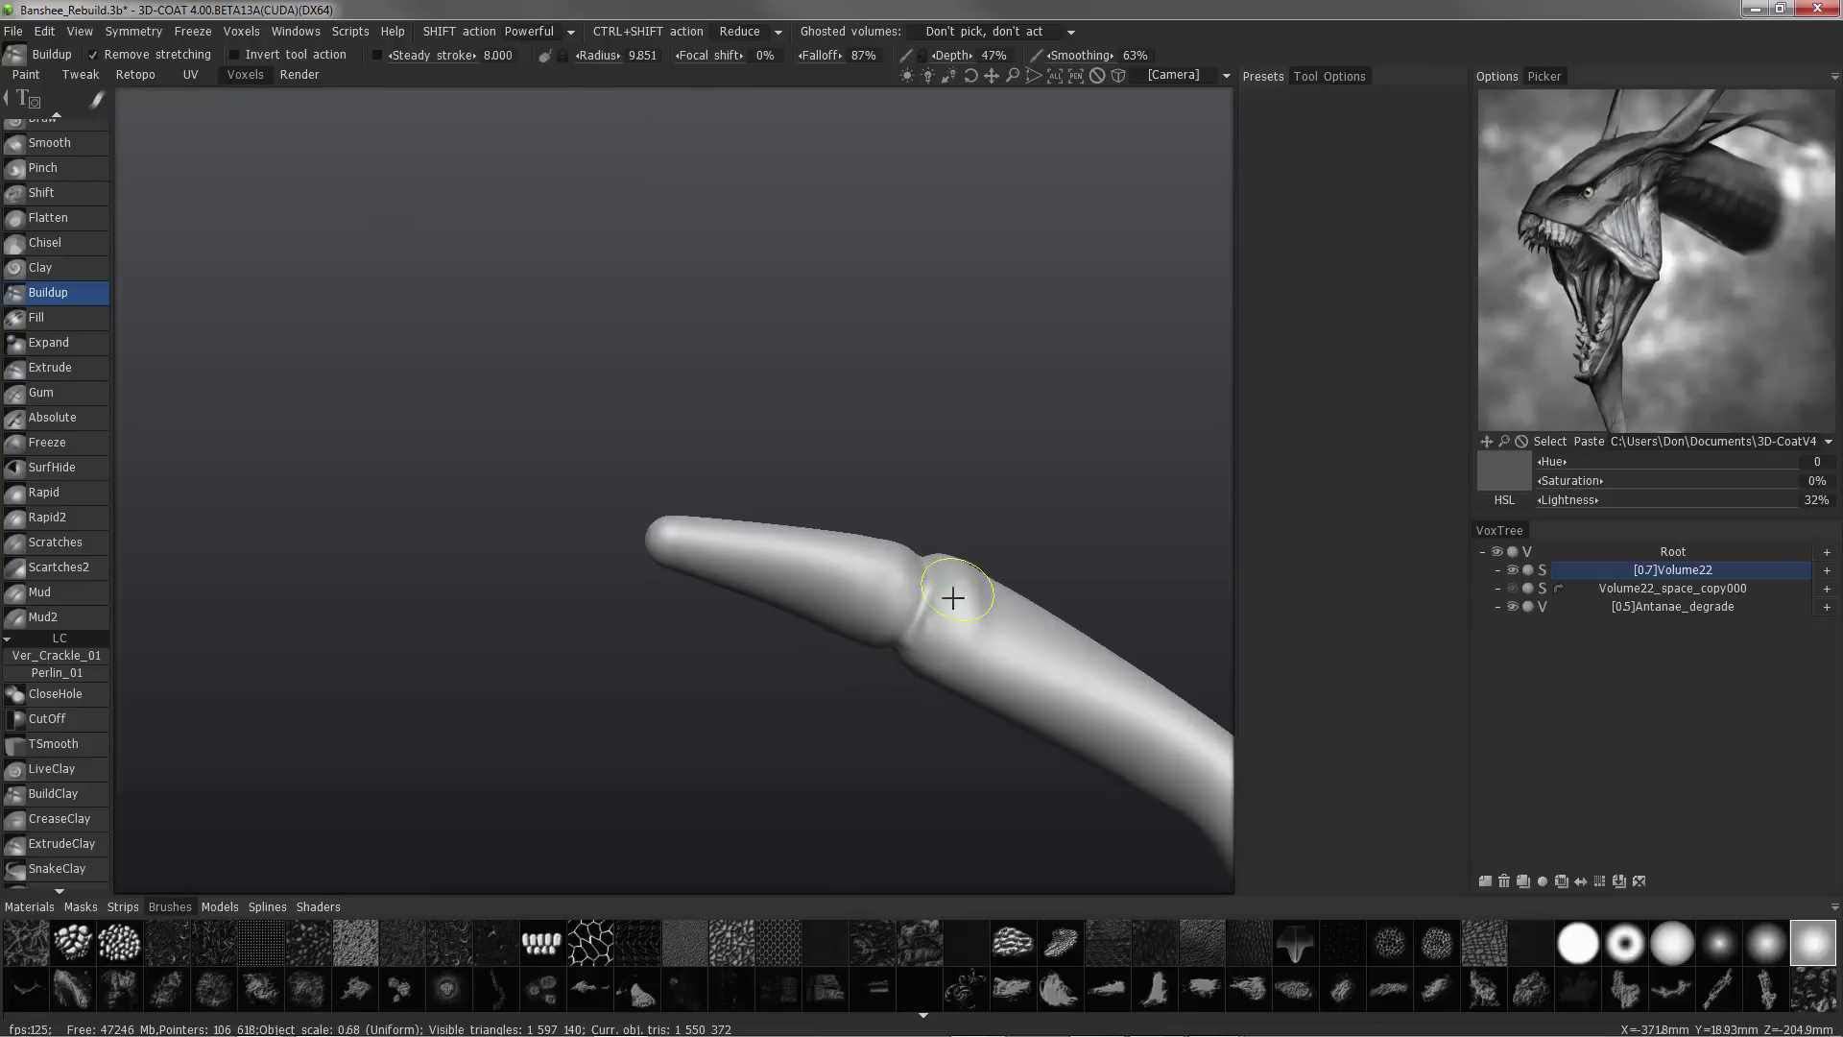
- Carve a small crease into the forelimb's upper bend with Buildup at radius 4.970
alt+drag(903, 679, 1003, 615)
mouse_move(835, 671)
alt+mouse_down()
mouse_move(891, 671)
mouse_move(878, 552)
mouse_move(918, 590)
mouse_move(951, 548)
mouse_move(960, 470)
mouse_move(765, 243)
mouse_move(609, 457)
mouse_move(678, 523)
alt+mouse_up()
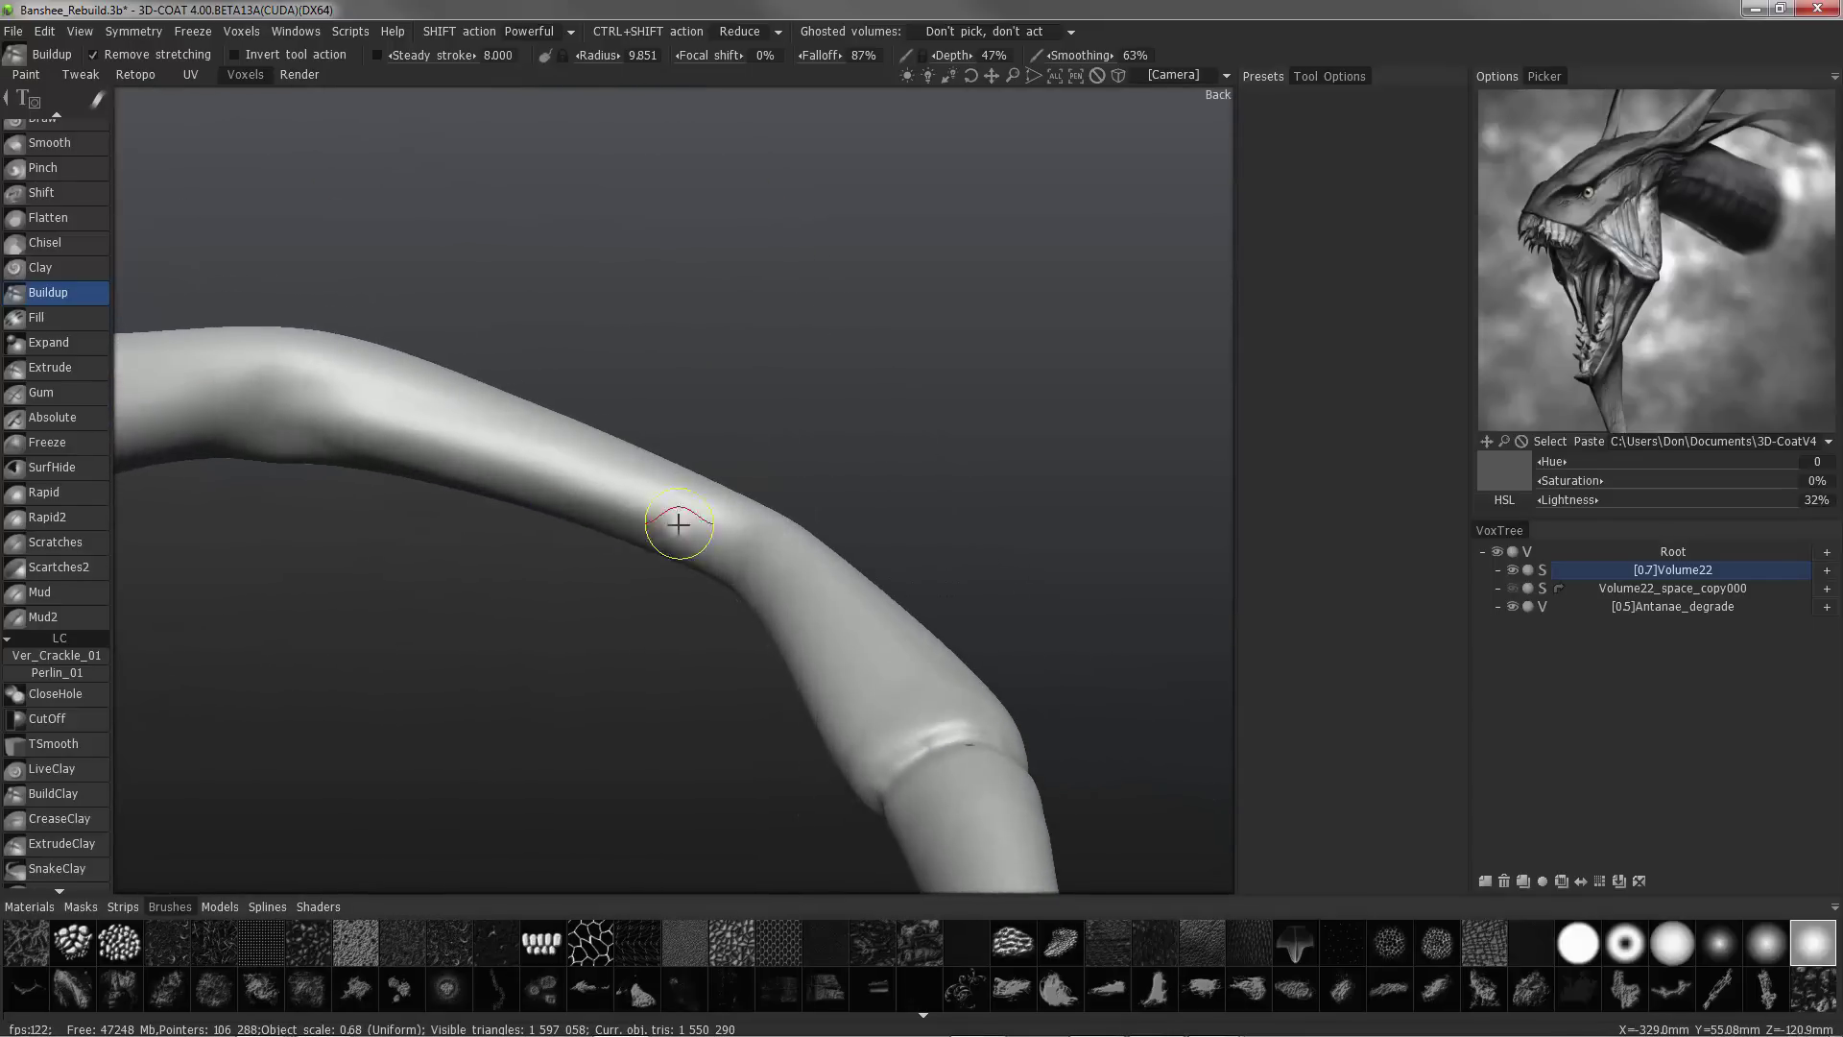
alt+drag(281, 391, 346, 384)
right_drag(358, 398, 464, 418)
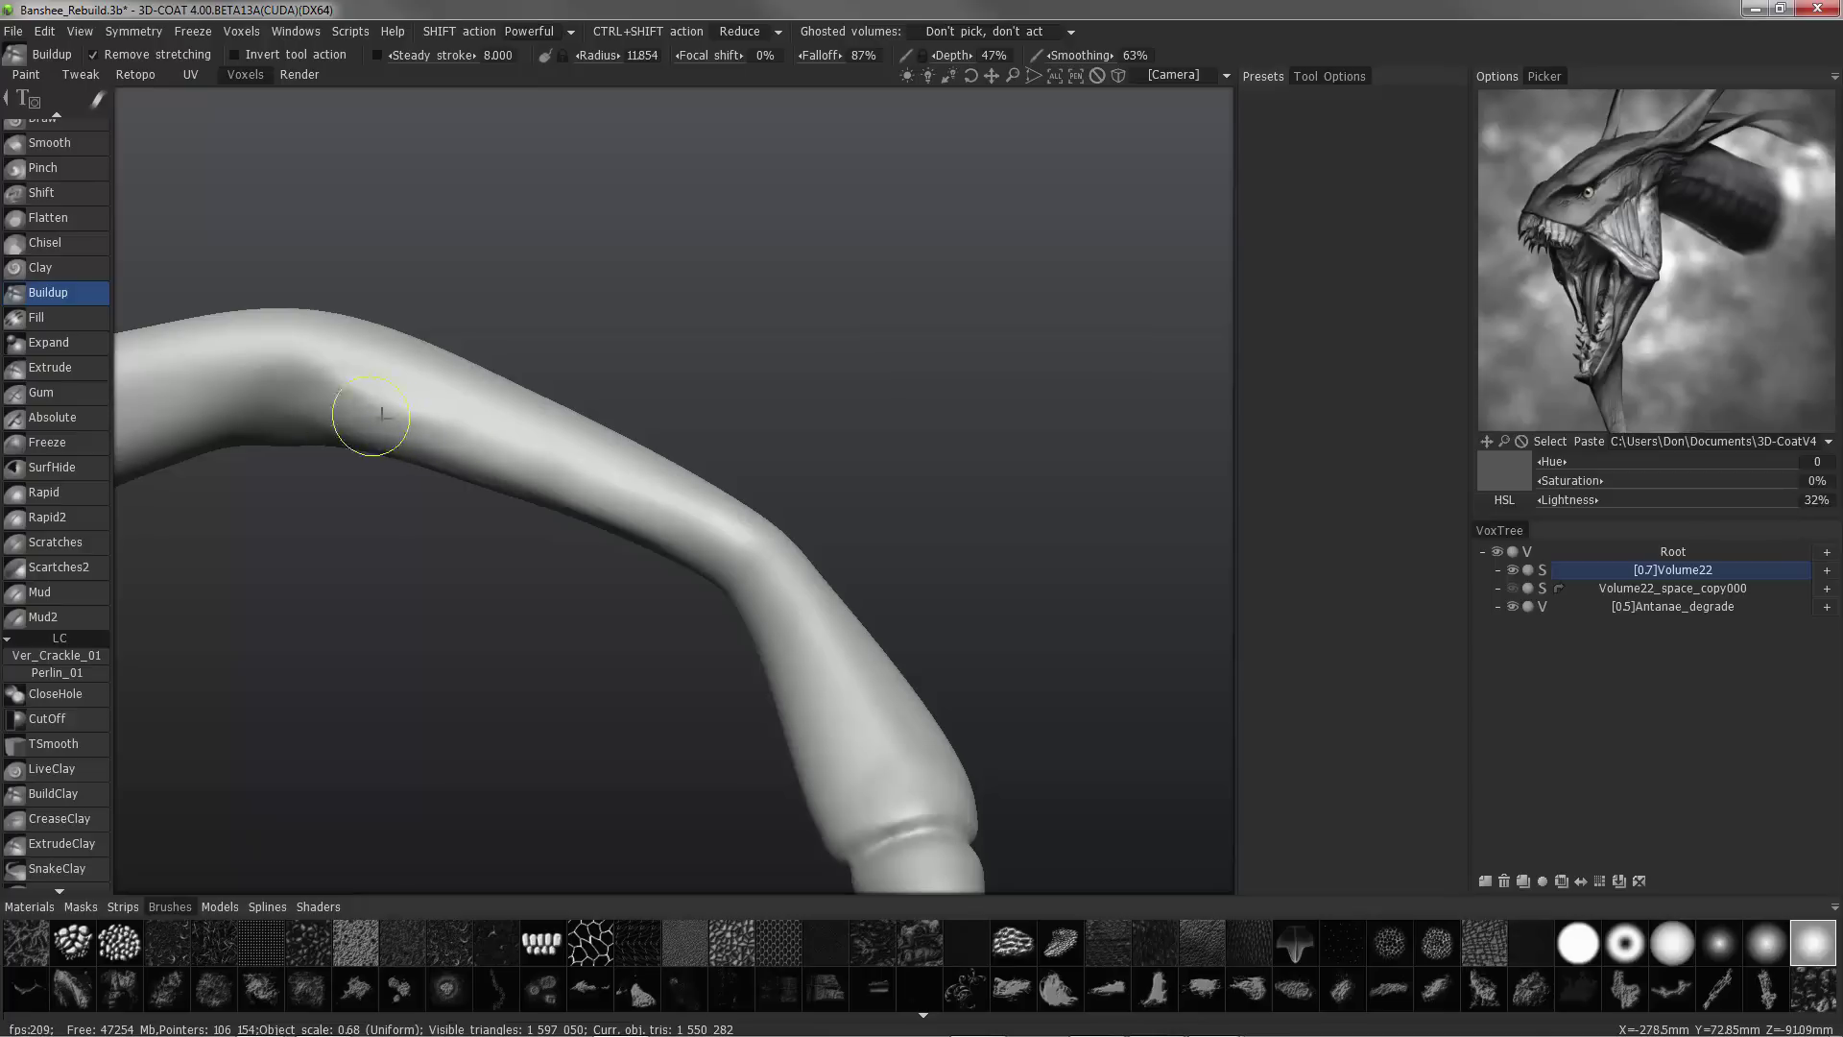
key(ctrl+z)
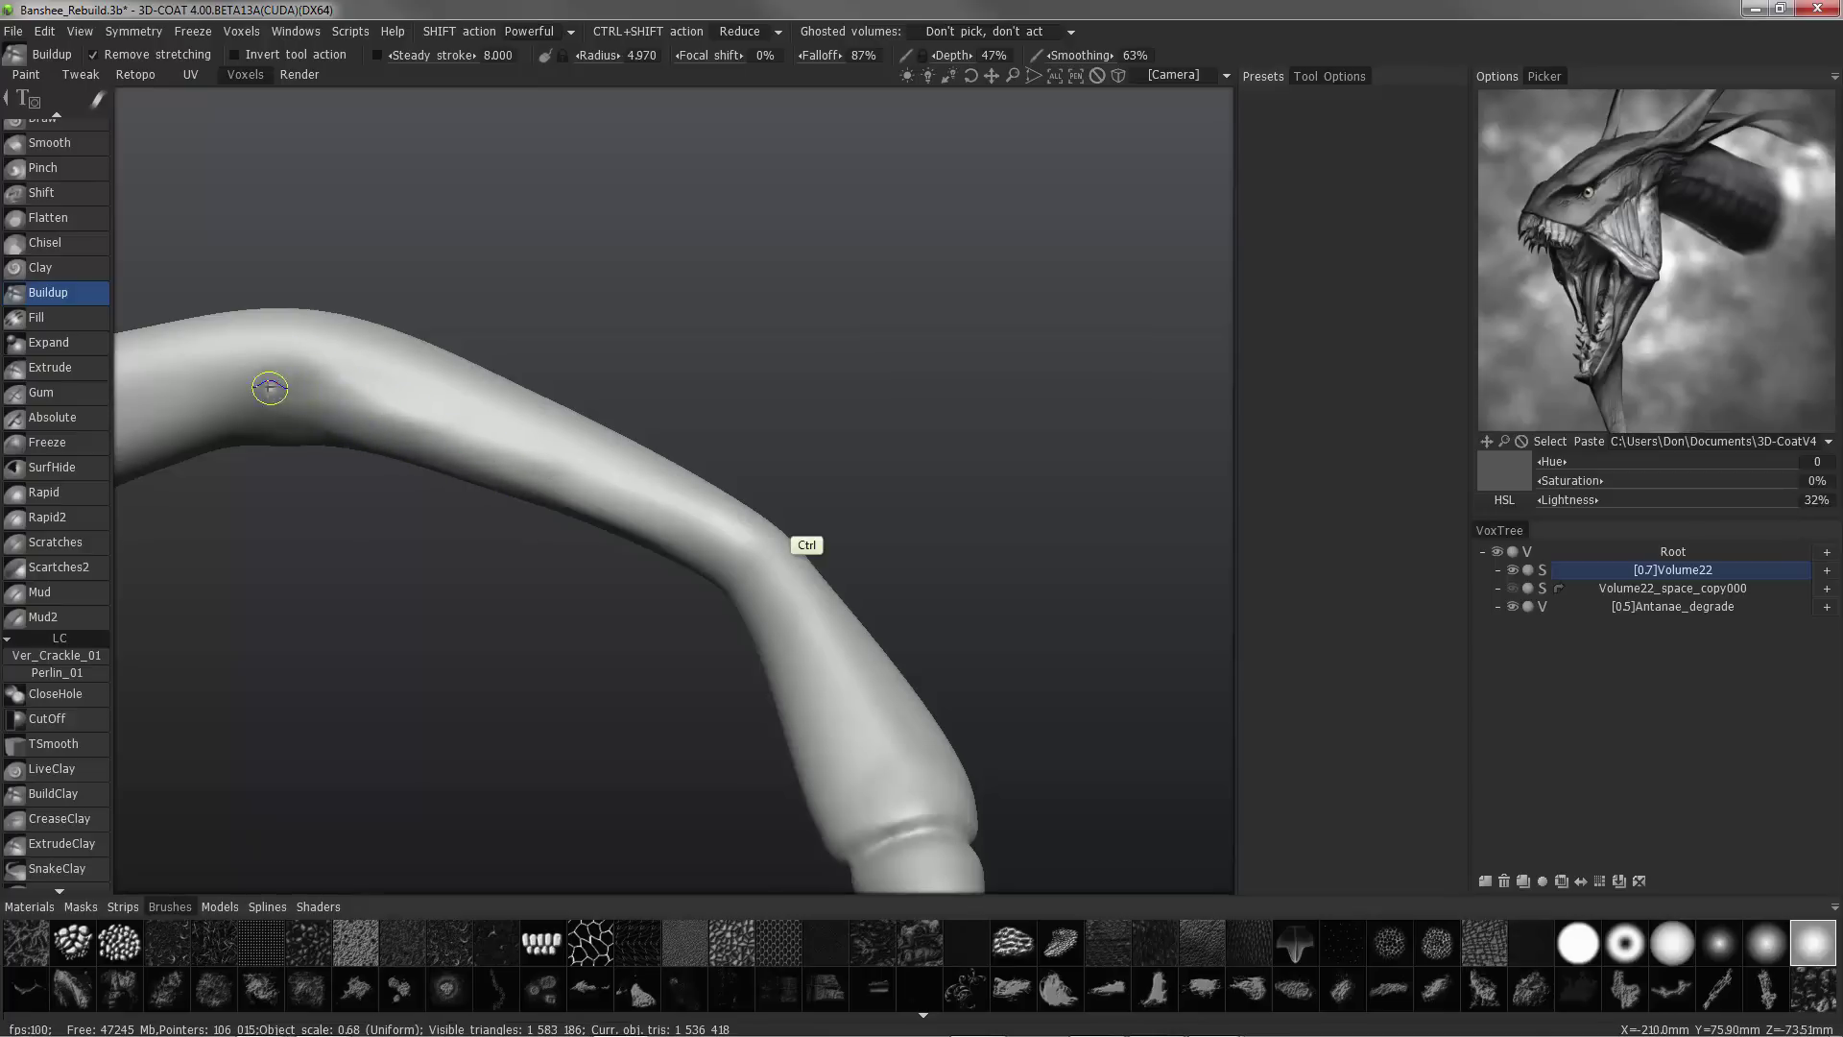
alt+drag(247, 406, 300, 377)
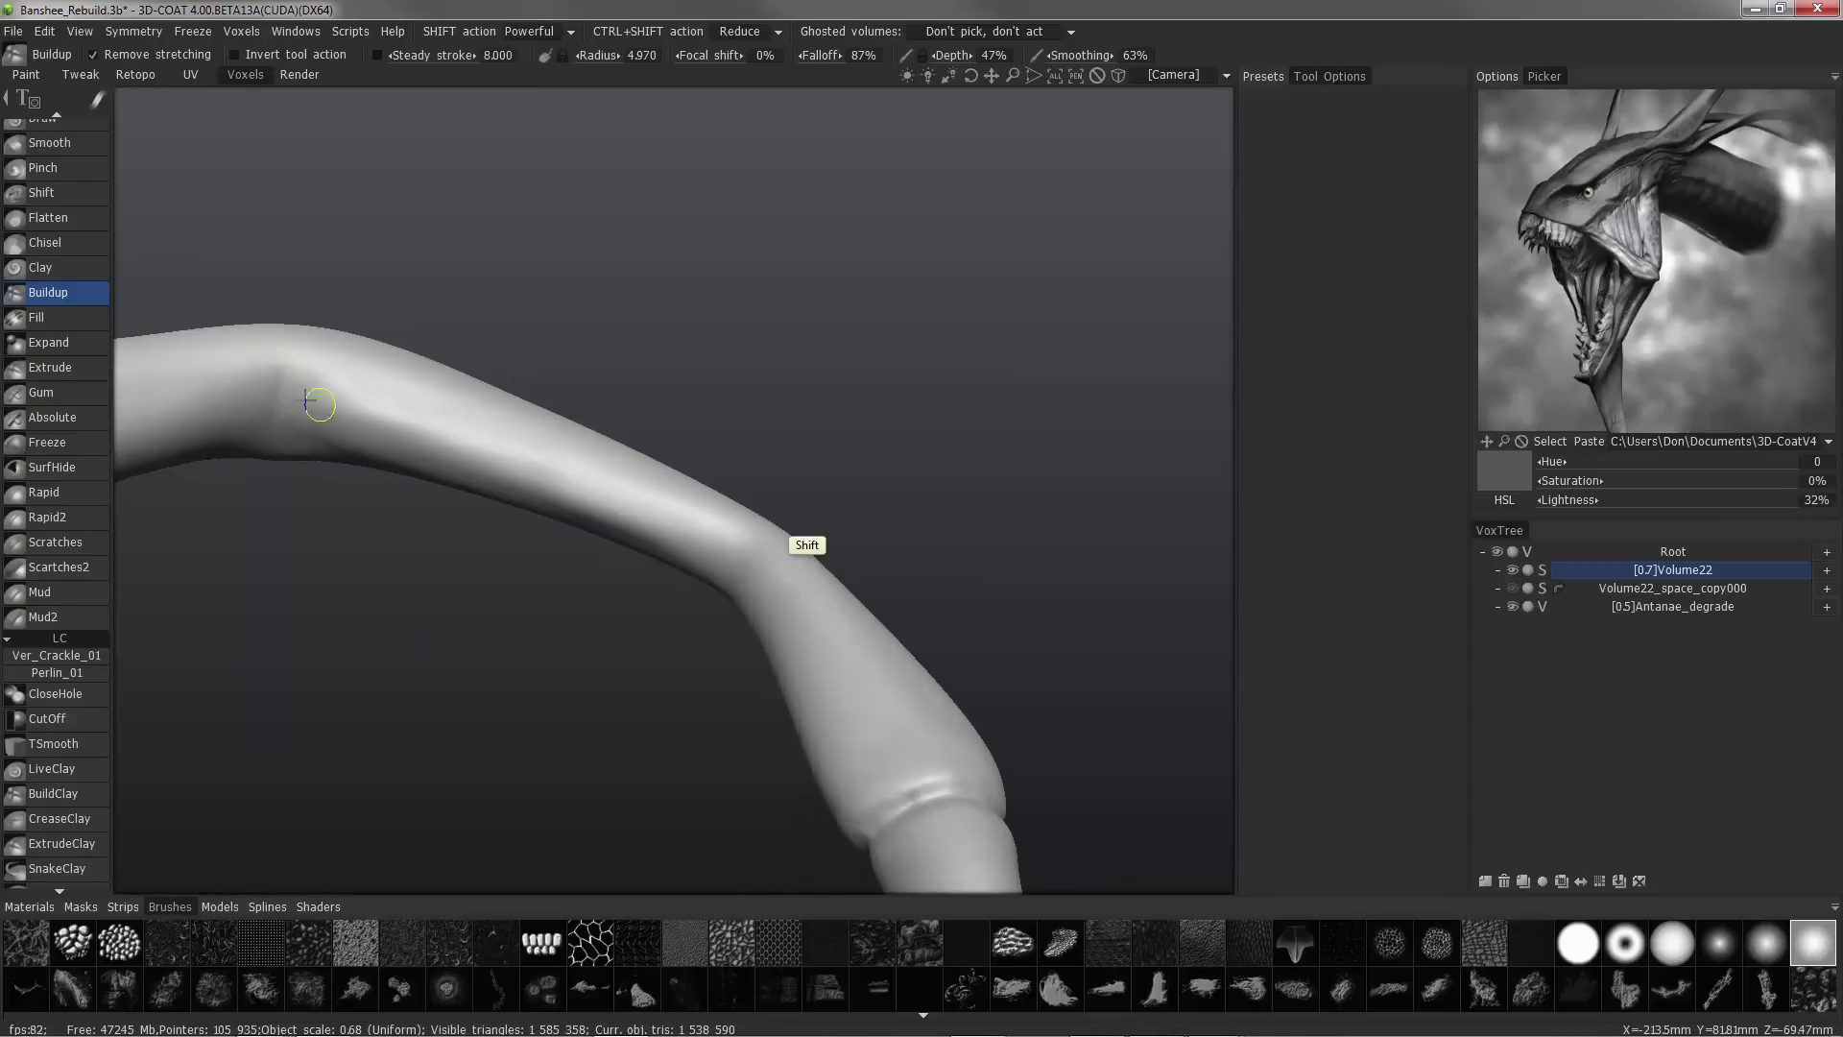
- Carve the other side of the forelimb's bend with Buildup at radii 11.707 and 6.717, then smooth the creases
mouse_move(287, 460)
mouse_down()
mouse_move(201, 453)
mouse_move(218, 256)
mouse_up()
right_drag(261, 213, 279, 211)
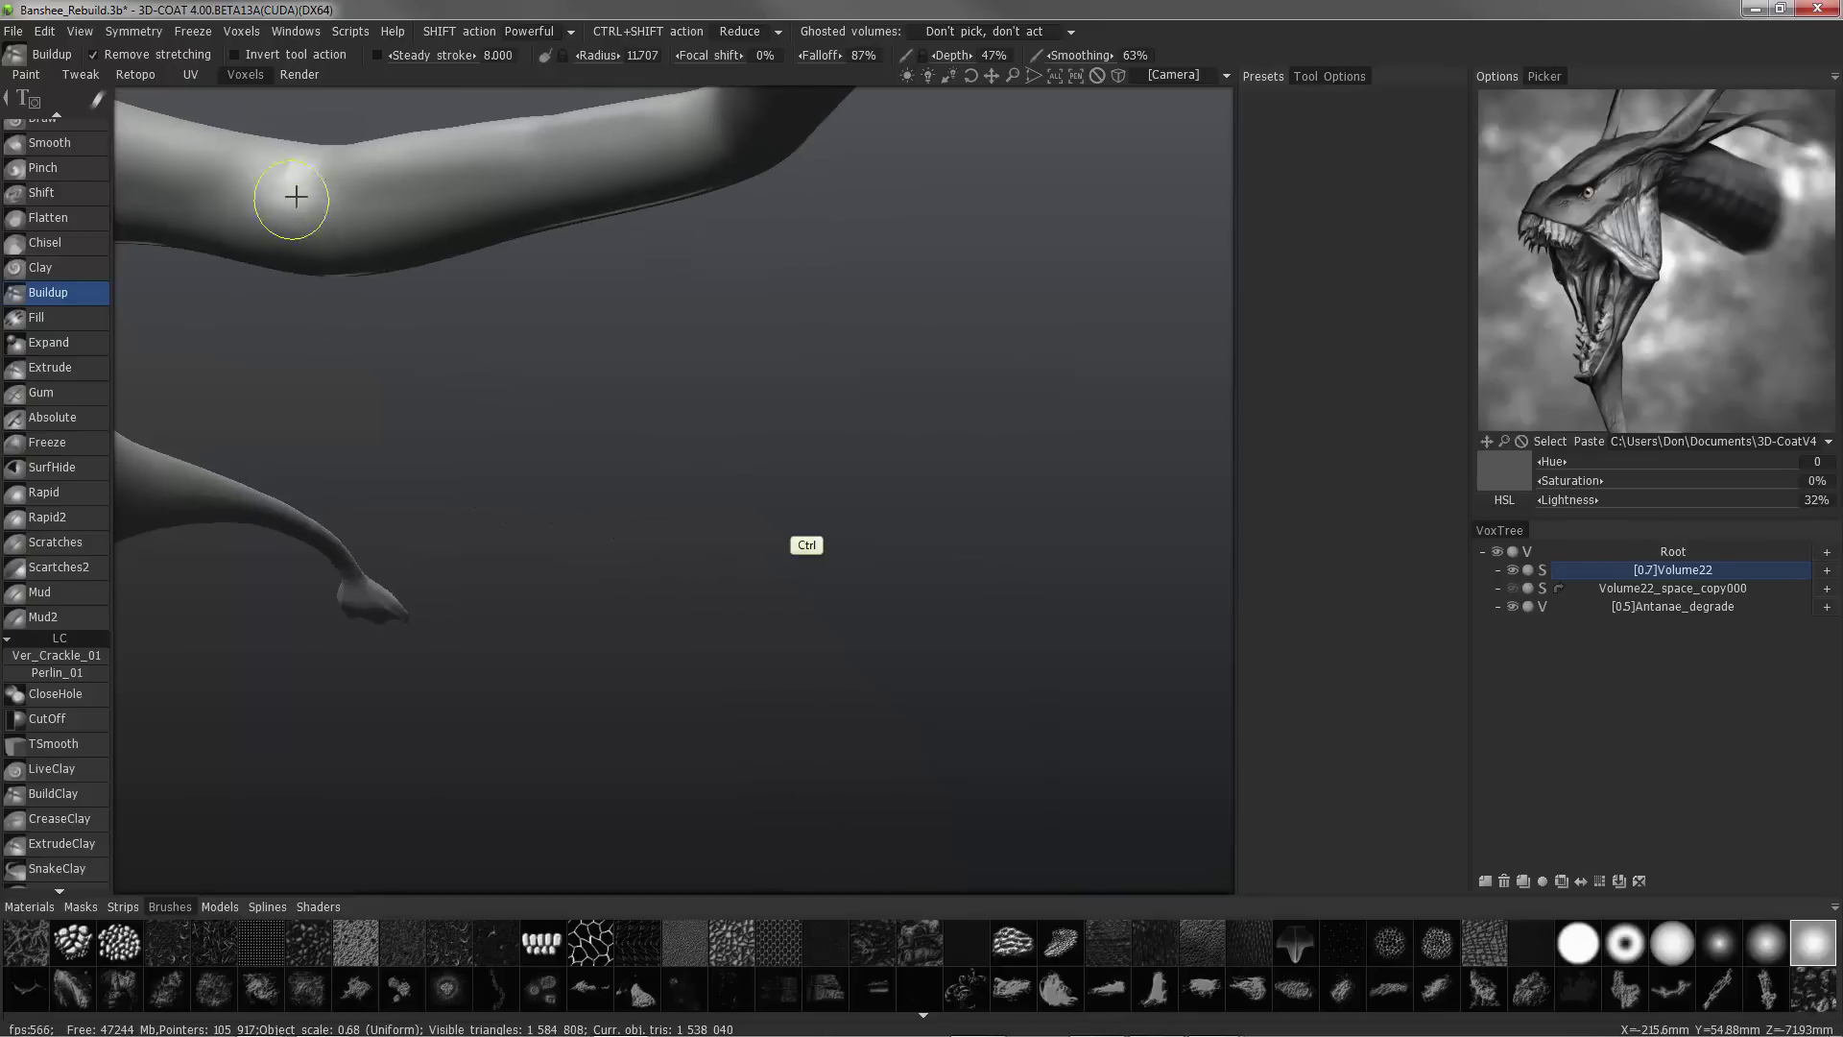
ctrl+drag(239, 205, 284, 206)
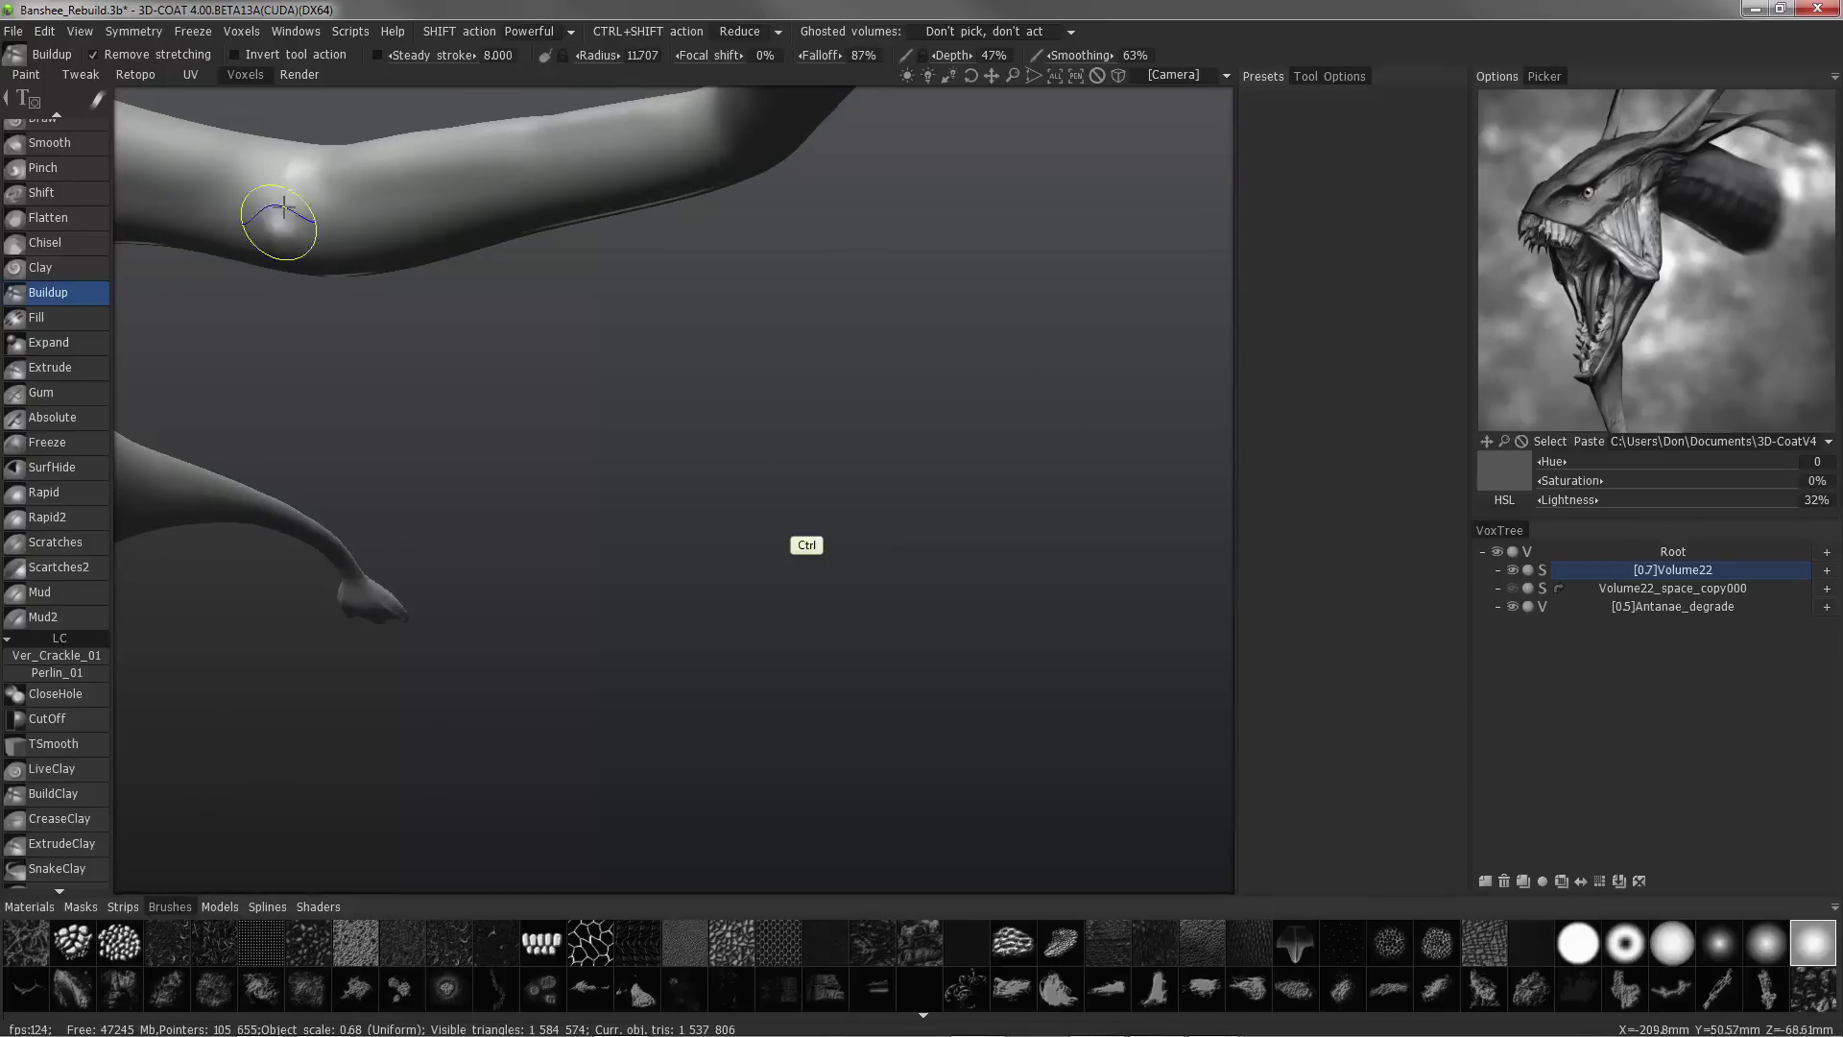
right_drag(297, 177, 283, 185)
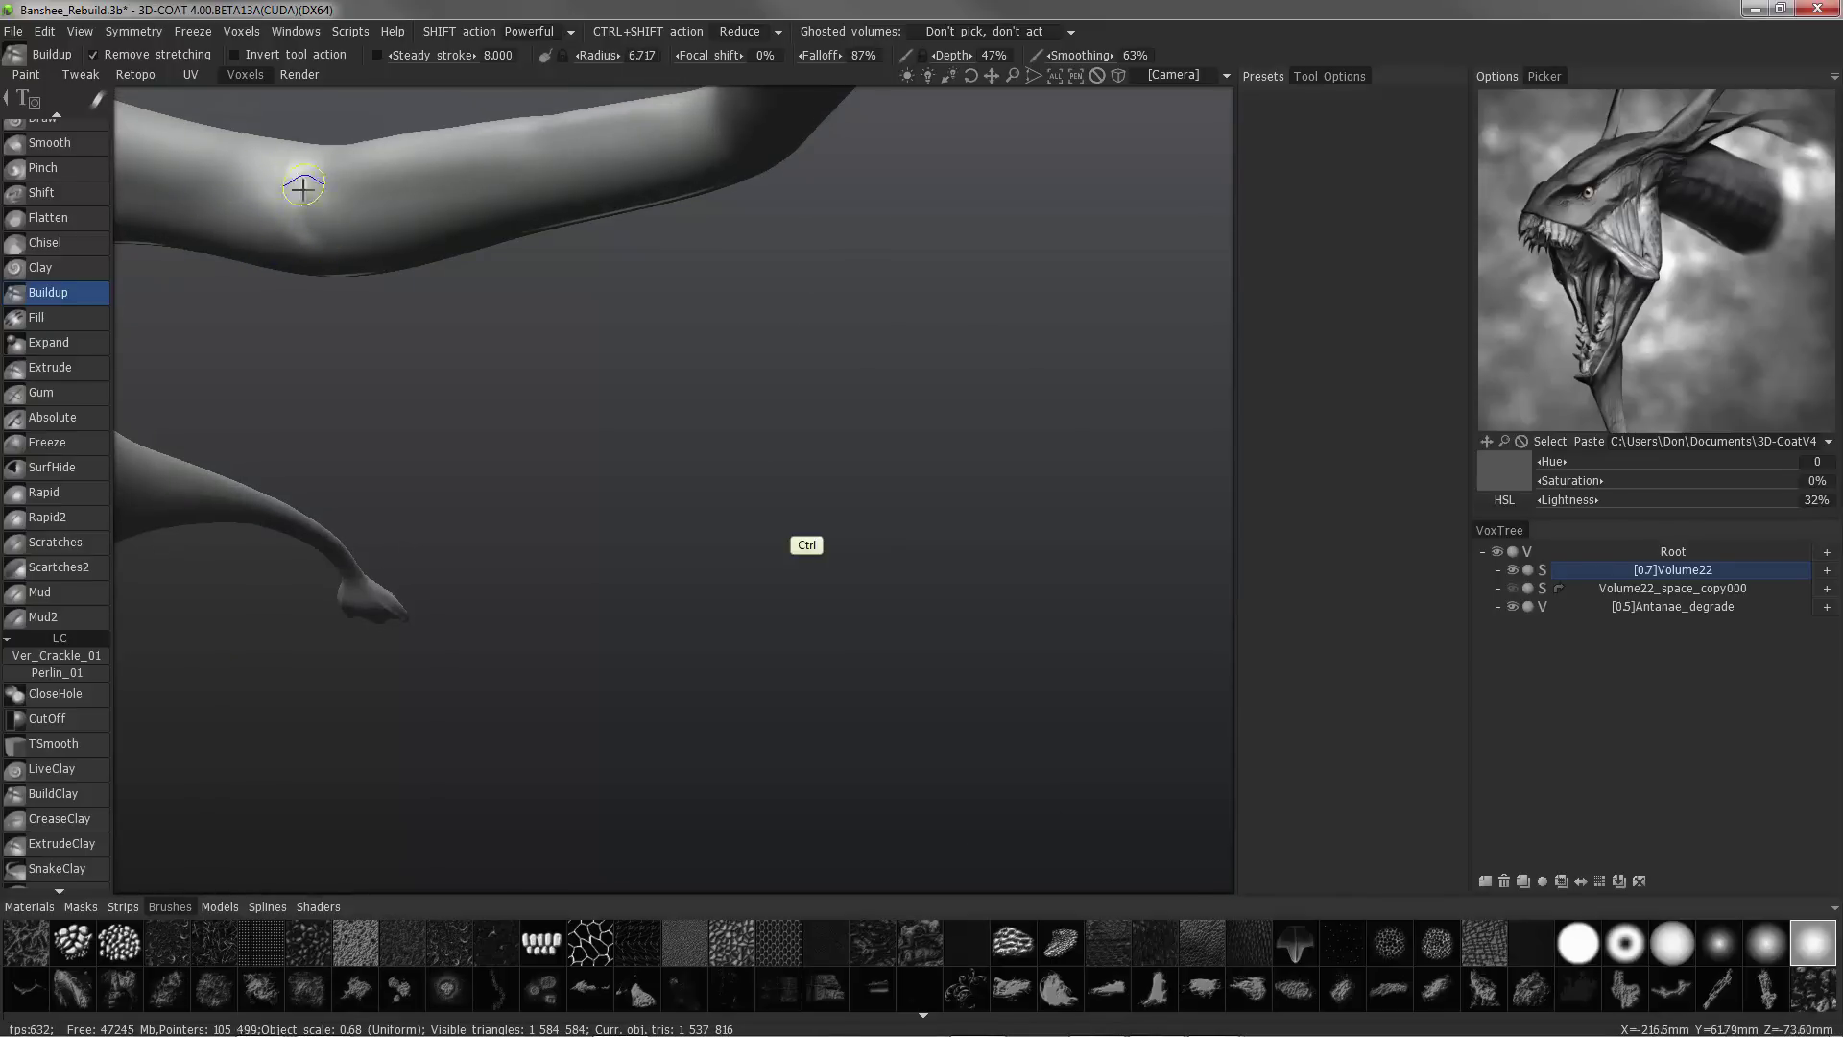
ctrl+drag(295, 180, 343, 216)
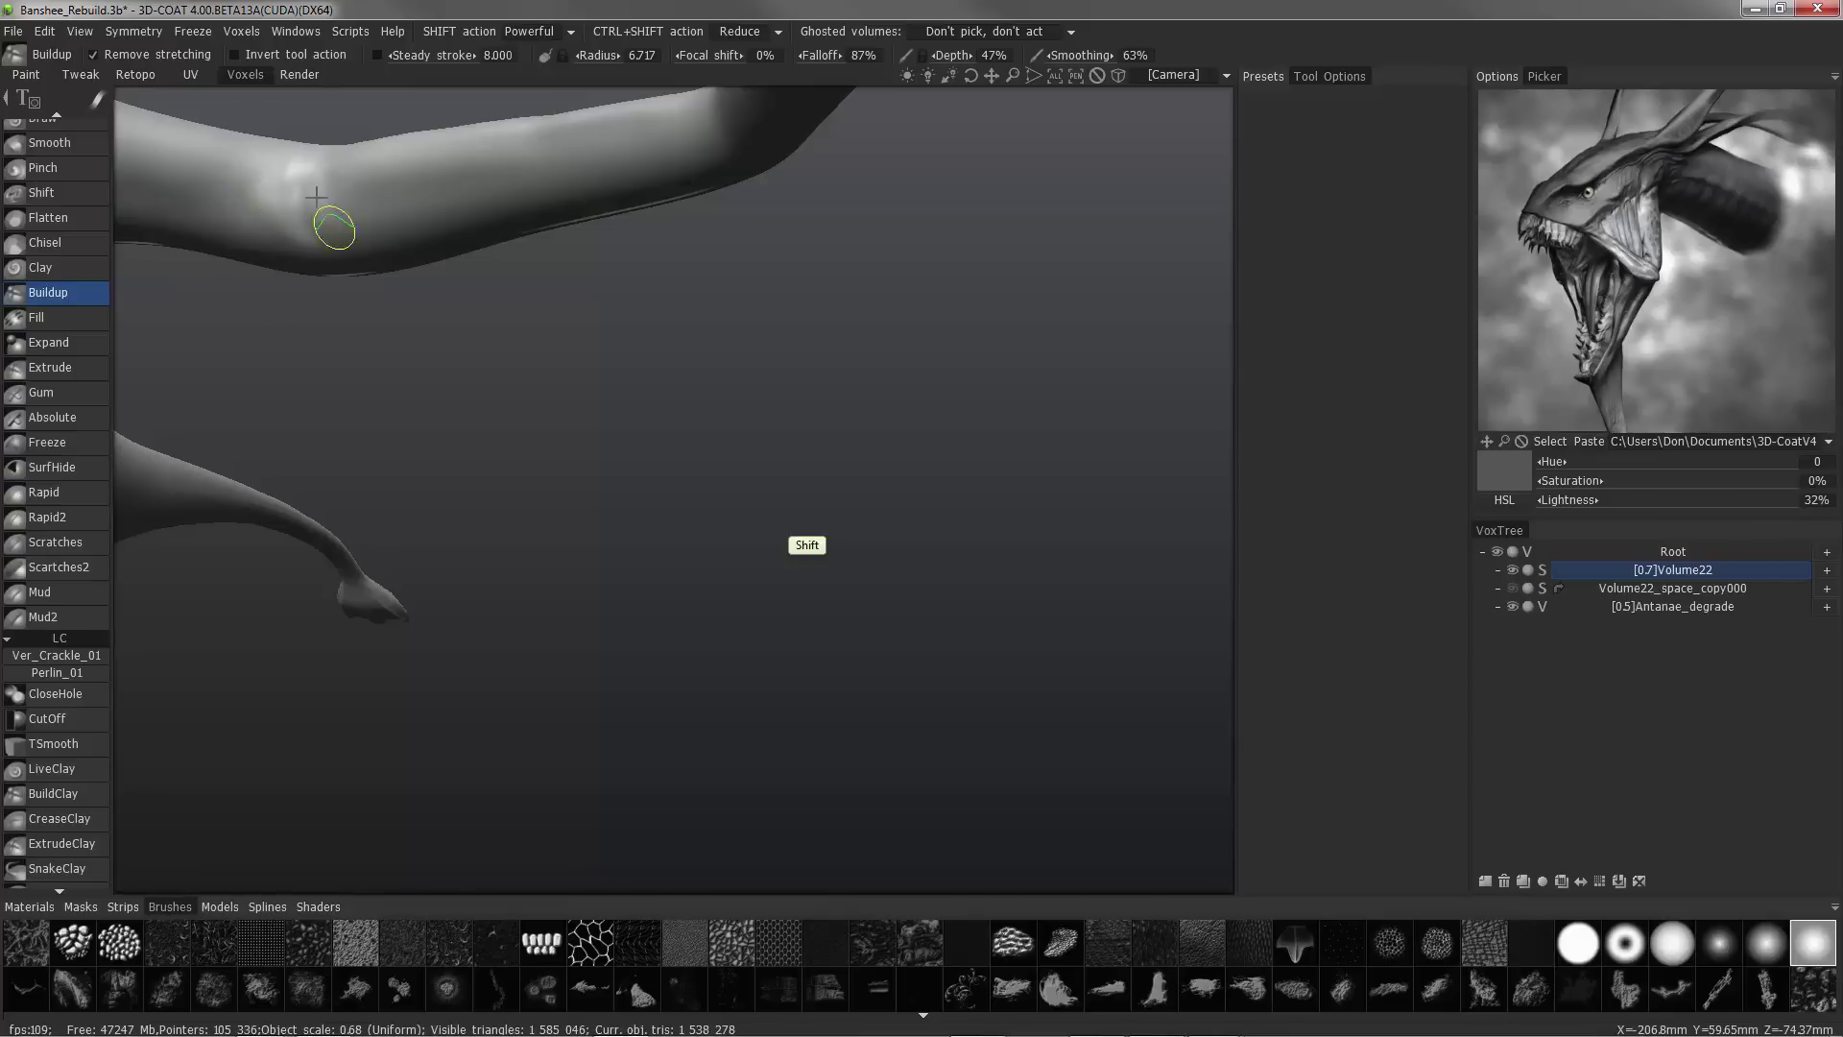
scroll(329, 284, down, 5)
mouse_move(317, 196)
shift+mouse_down()
mouse_move(432, 413)
mouse_move(527, 538)
mouse_move(462, 608)
mouse_move(710, 615)
mouse_move(750, 539)
mouse_move(614, 567)
shift+mouse_up()
- Smooth the body's flank below the shoulder, enlarging the brush radius to 35.354
alt+right_drag(615, 566, 477, 522)
alt+drag(477, 522, 477, 395)
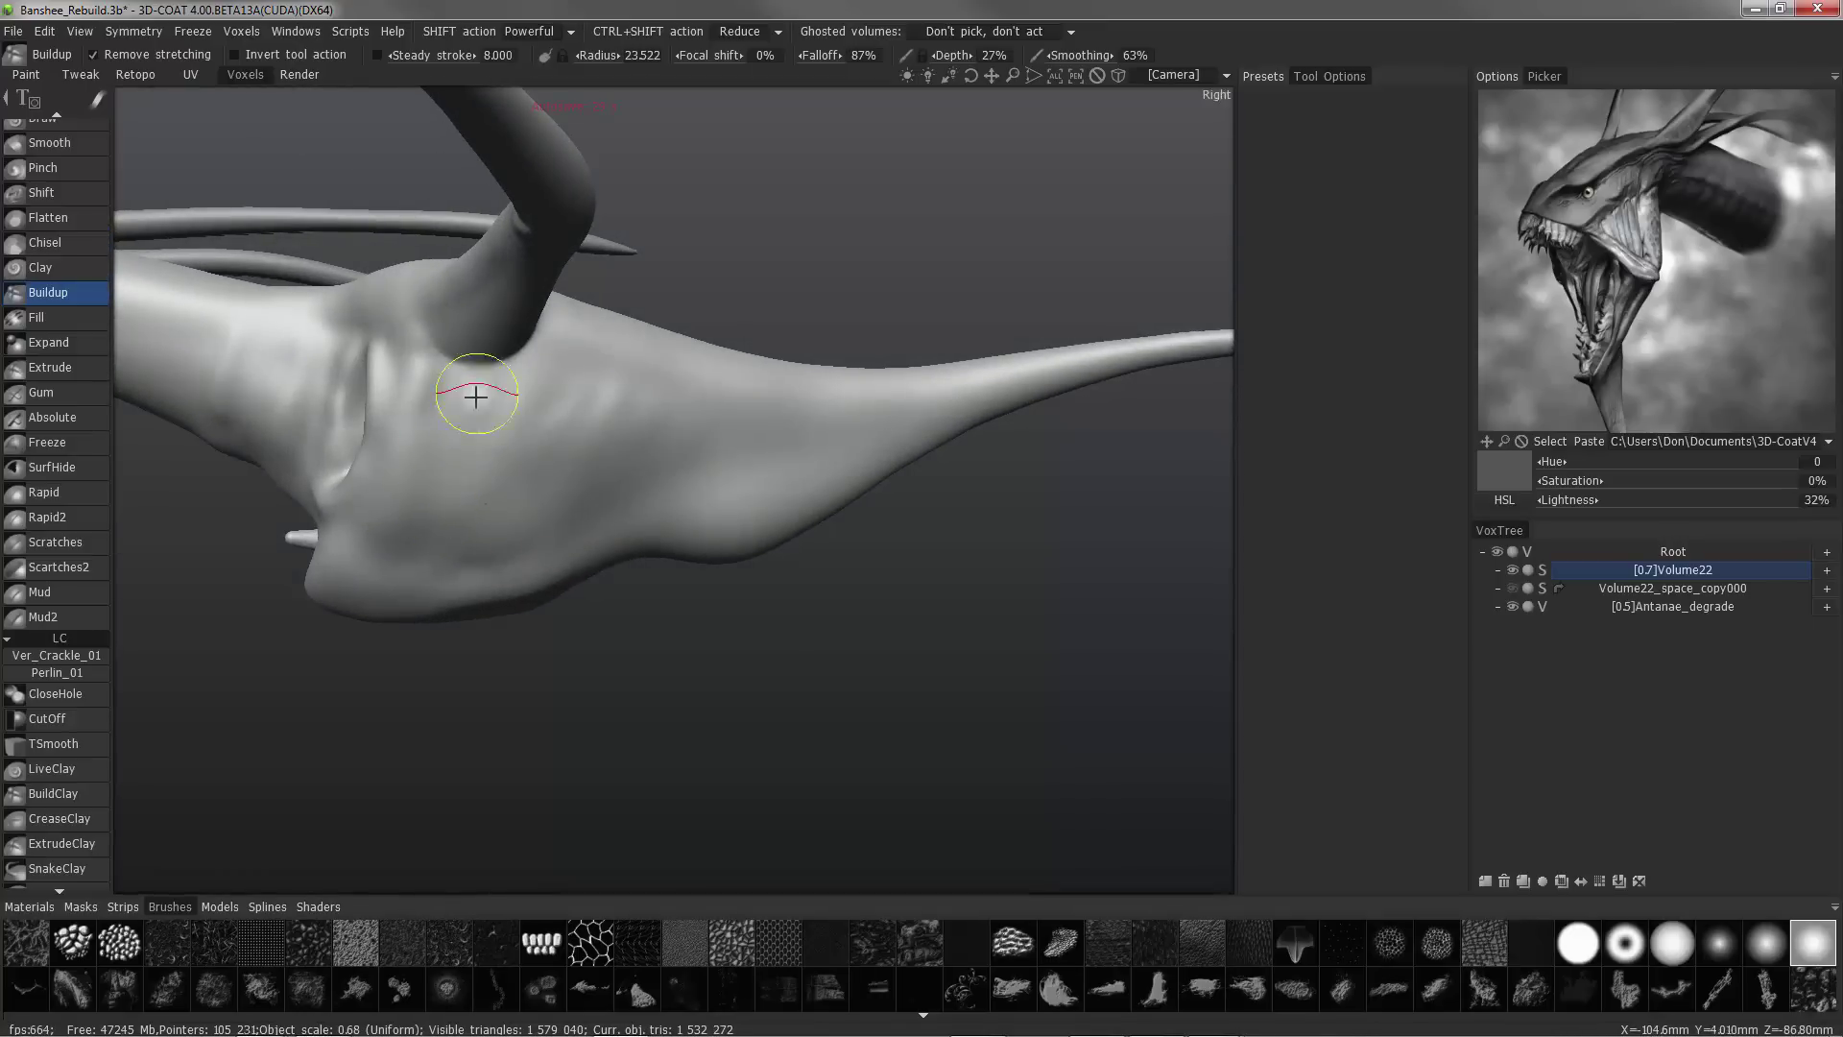
mouse_move(418, 508)
shift+mouse_down()
mouse_move(485, 480)
mouse_move(543, 511)
shift+mouse_up()
right_drag(480, 530, 585, 509)
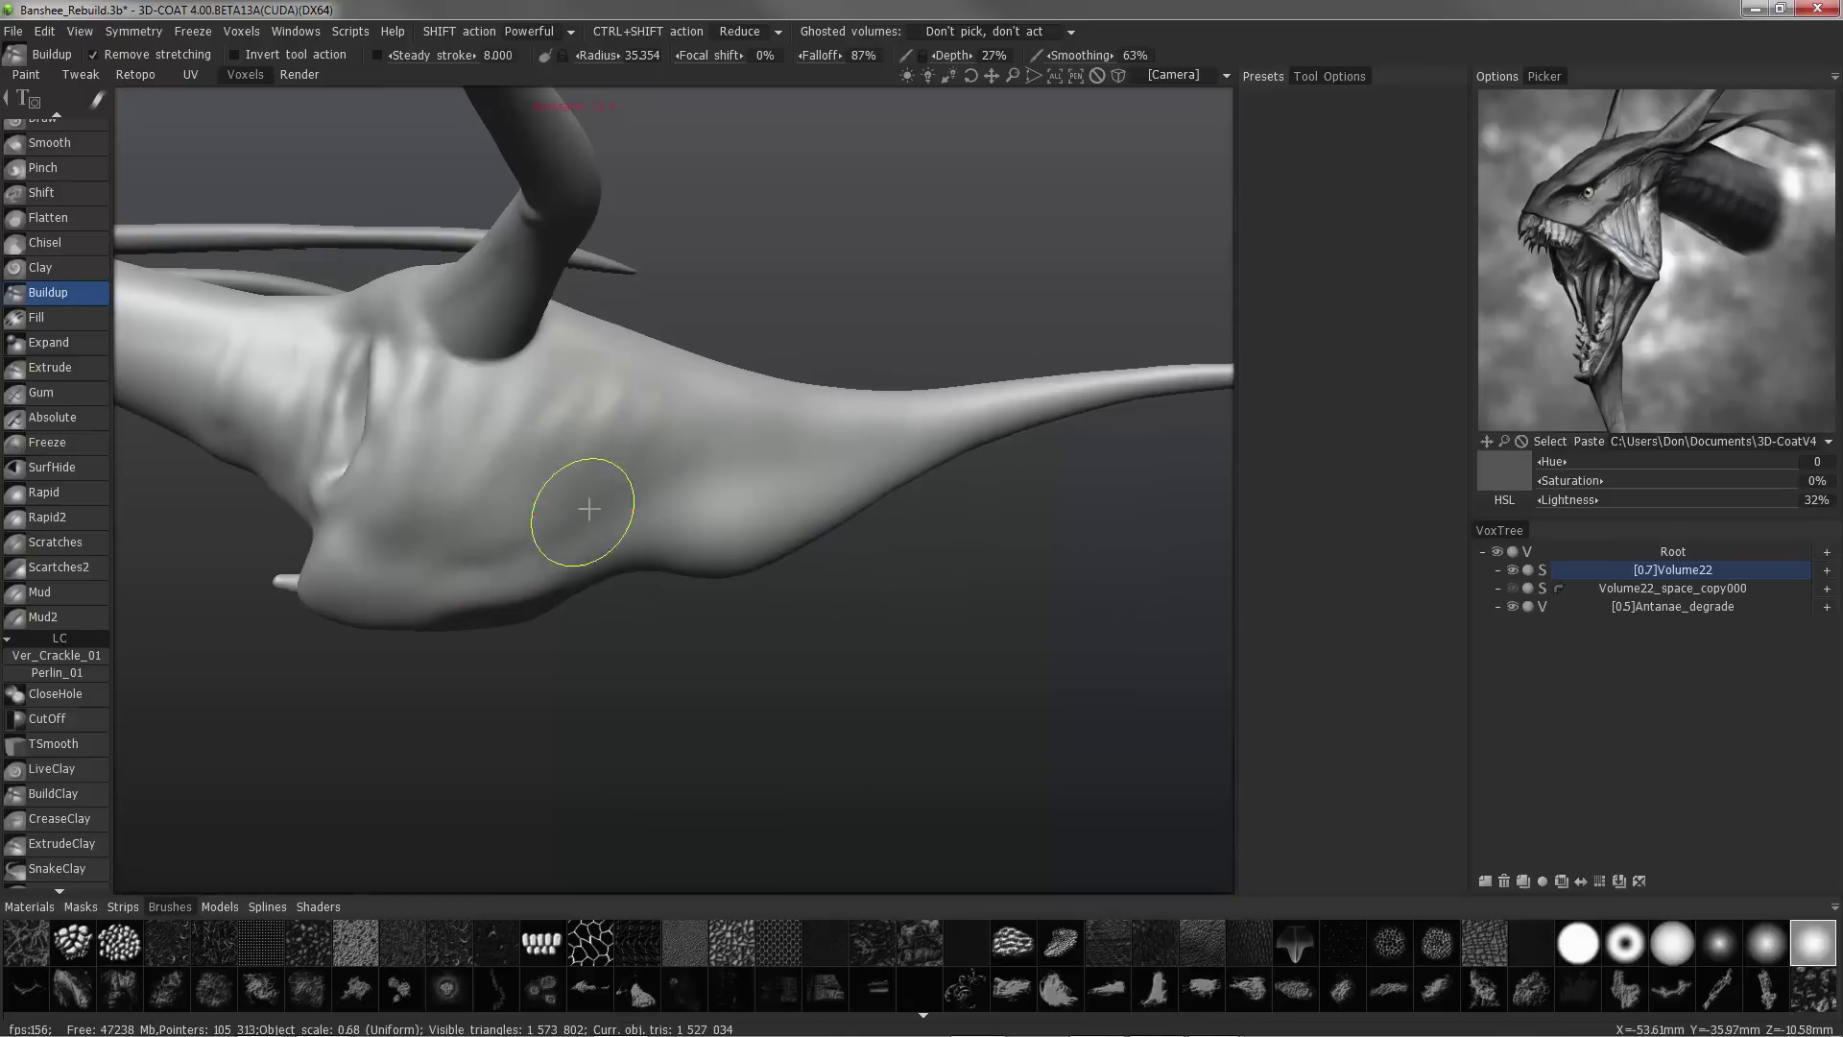
mouse_move(399, 539)
shift+mouse_down()
mouse_move(394, 523)
mouse_move(375, 547)
shift+mouse_up()
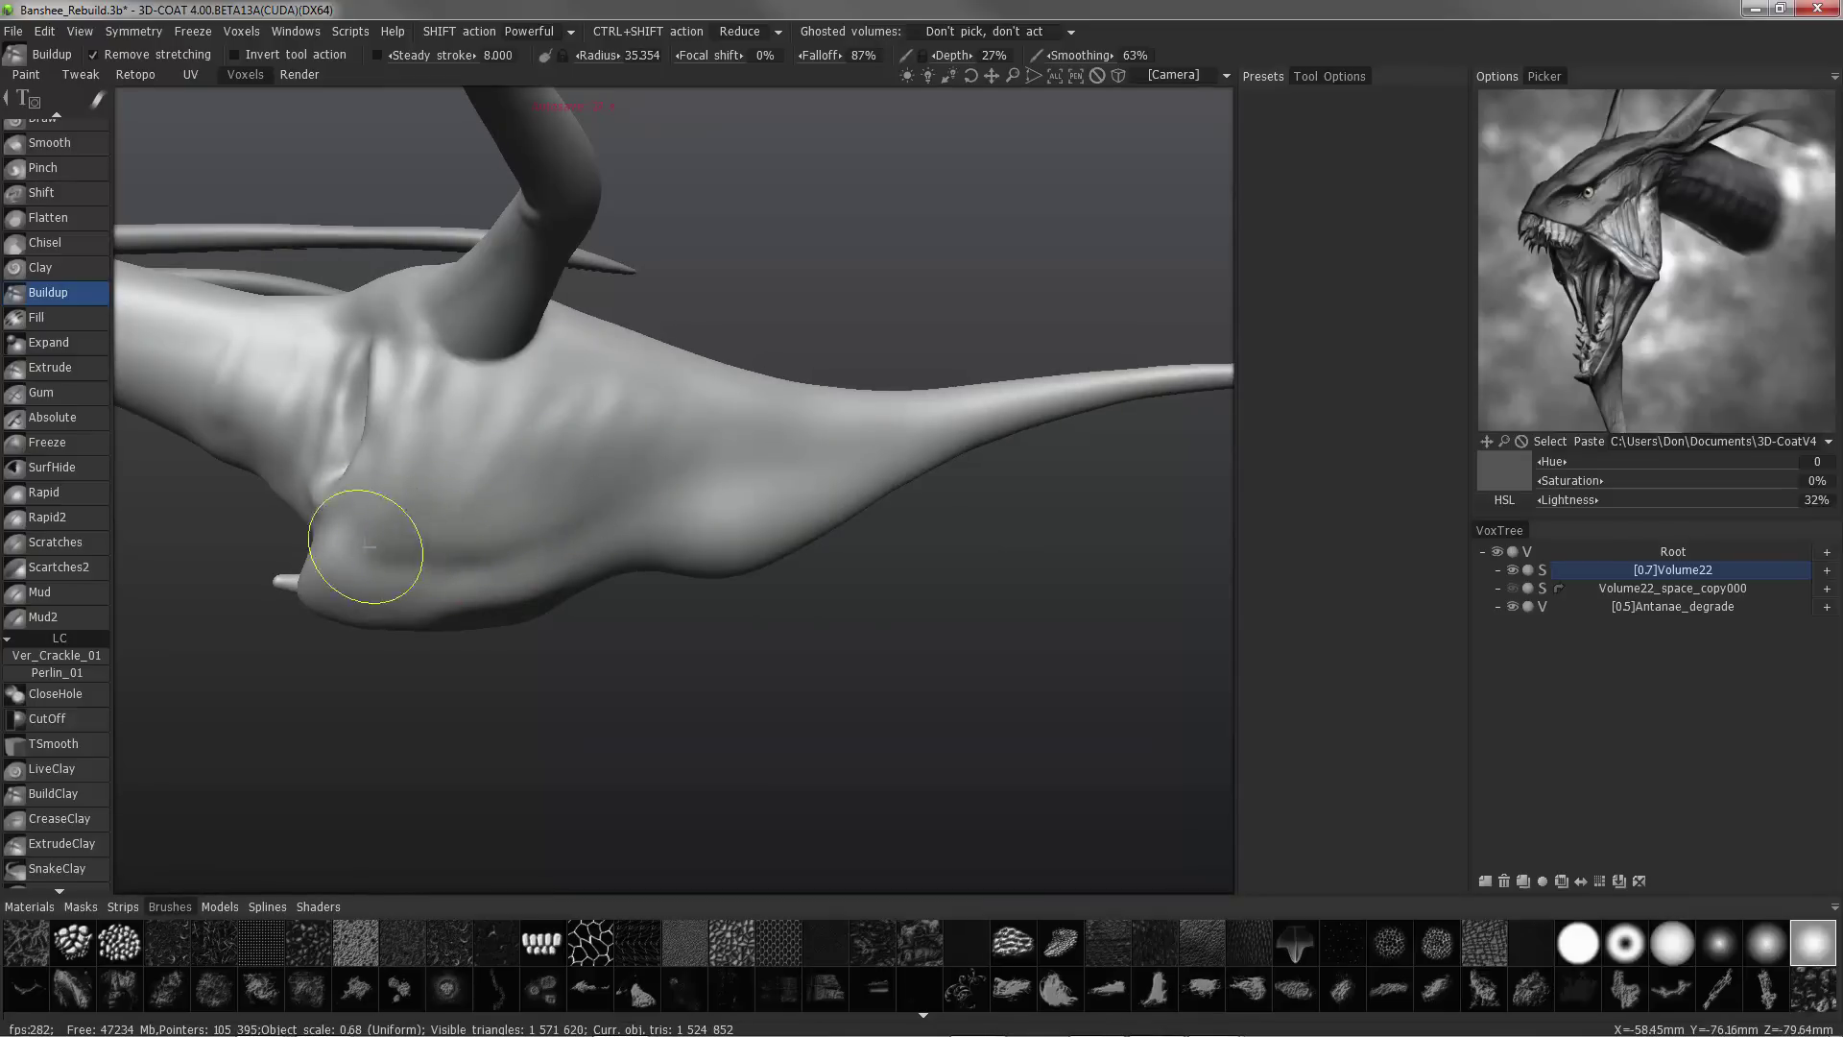
- Refine and smooth the lower flank and belly around the side opening with smaller Buildup brushes at 27% depth
mouse_move(173, 468)
mouse_down()
mouse_move(394, 509)
mouse_move(534, 483)
mouse_move(473, 486)
mouse_move(493, 464)
mouse_move(445, 527)
mouse_move(563, 509)
mouse_move(535, 534)
mouse_move(679, 486)
mouse_move(498, 543)
mouse_move(576, 505)
mouse_move(564, 542)
mouse_up()
mouse_move(564, 542)
alt+mouse_down()
mouse_move(157, 424)
mouse_move(470, 627)
mouse_move(551, 634)
mouse_move(509, 643)
alt+mouse_up()
mouse_move(509, 643)
alt+mouse_down()
mouse_move(450, 656)
mouse_move(535, 630)
mouse_move(419, 620)
alt+mouse_up()
alt+drag(397, 518, 412, 624)
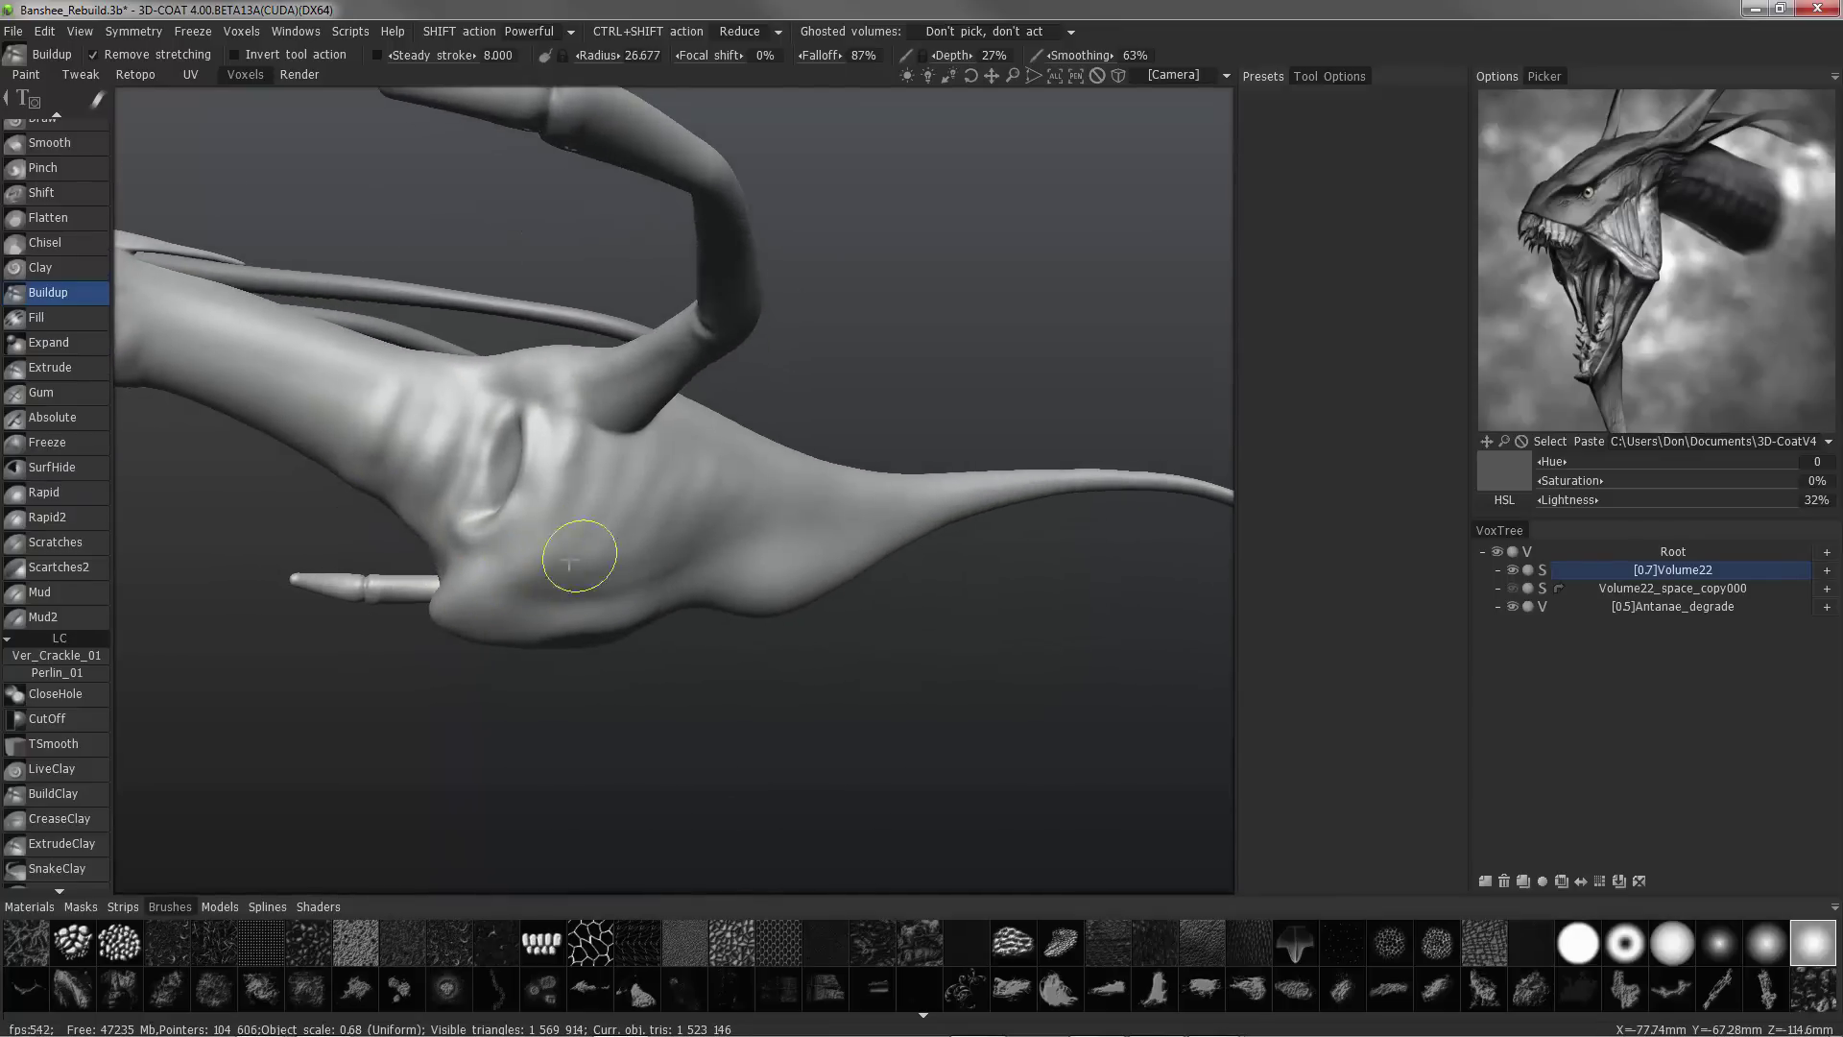
mouse_move(569, 564)
alt+mouse_down()
mouse_move(395, 464)
mouse_move(708, 687)
mouse_move(625, 711)
mouse_move(736, 664)
mouse_move(588, 617)
mouse_move(595, 686)
alt+mouse_up()
mouse_move(595, 686)
shift+mouse_down()
mouse_move(602, 700)
mouse_move(593, 659)
mouse_move(512, 631)
mouse_move(581, 597)
shift+mouse_up()
shift+drag(581, 597, 566, 639)
mouse_move(566, 638)
alt+mouse_down()
mouse_move(451, 544)
mouse_move(646, 605)
mouse_move(637, 617)
mouse_move(464, 399)
mouse_move(527, 474)
mouse_move(576, 256)
mouse_move(617, 234)
mouse_move(567, 303)
alt+mouse_up()
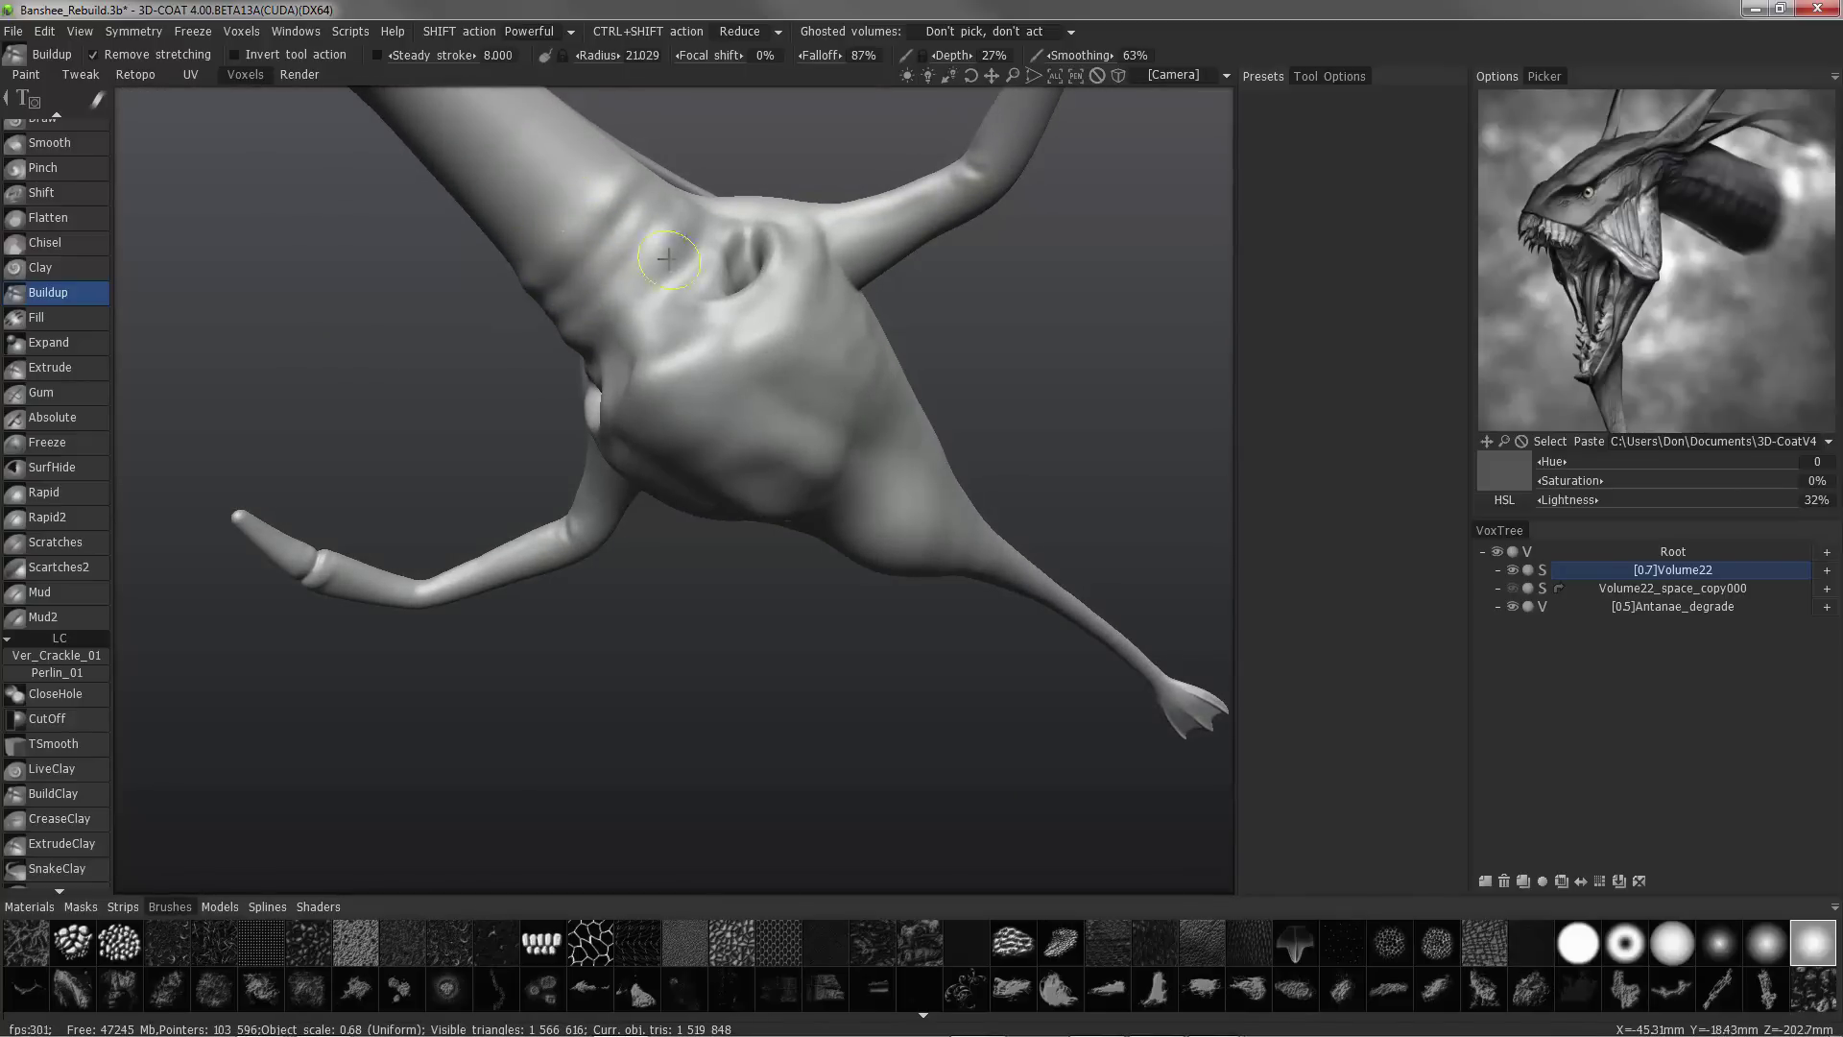
- Soften the skin folds at the base of the neck by smoothing them at radius 17.249
shift+drag(668, 259, 670, 251)
mouse_move(670, 251)
alt+mouse_down()
mouse_move(465, 296)
mouse_move(559, 342)
mouse_move(409, 377)
mouse_move(519, 360)
mouse_move(579, 324)
alt+mouse_up()
alt+drag(430, 401, 480, 431)
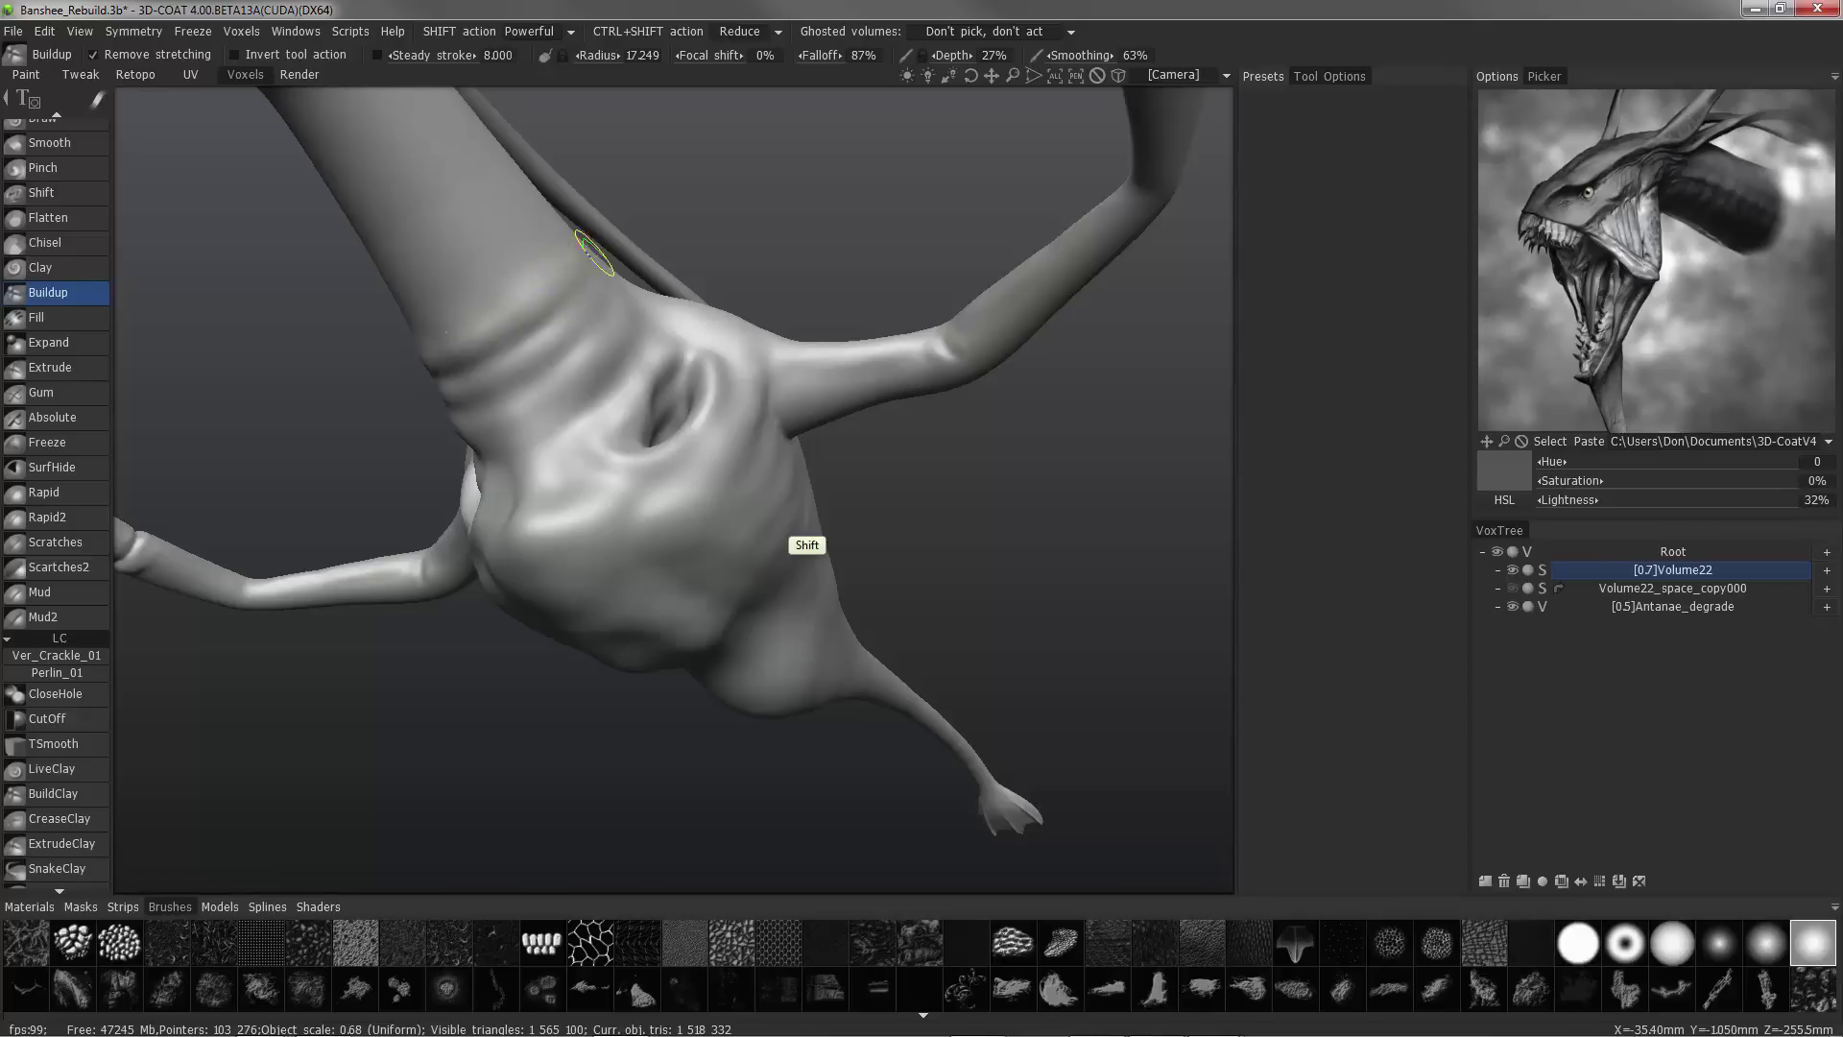
mouse_move(546, 284)
shift+mouse_down()
mouse_move(417, 302)
mouse_move(490, 316)
shift+mouse_up()
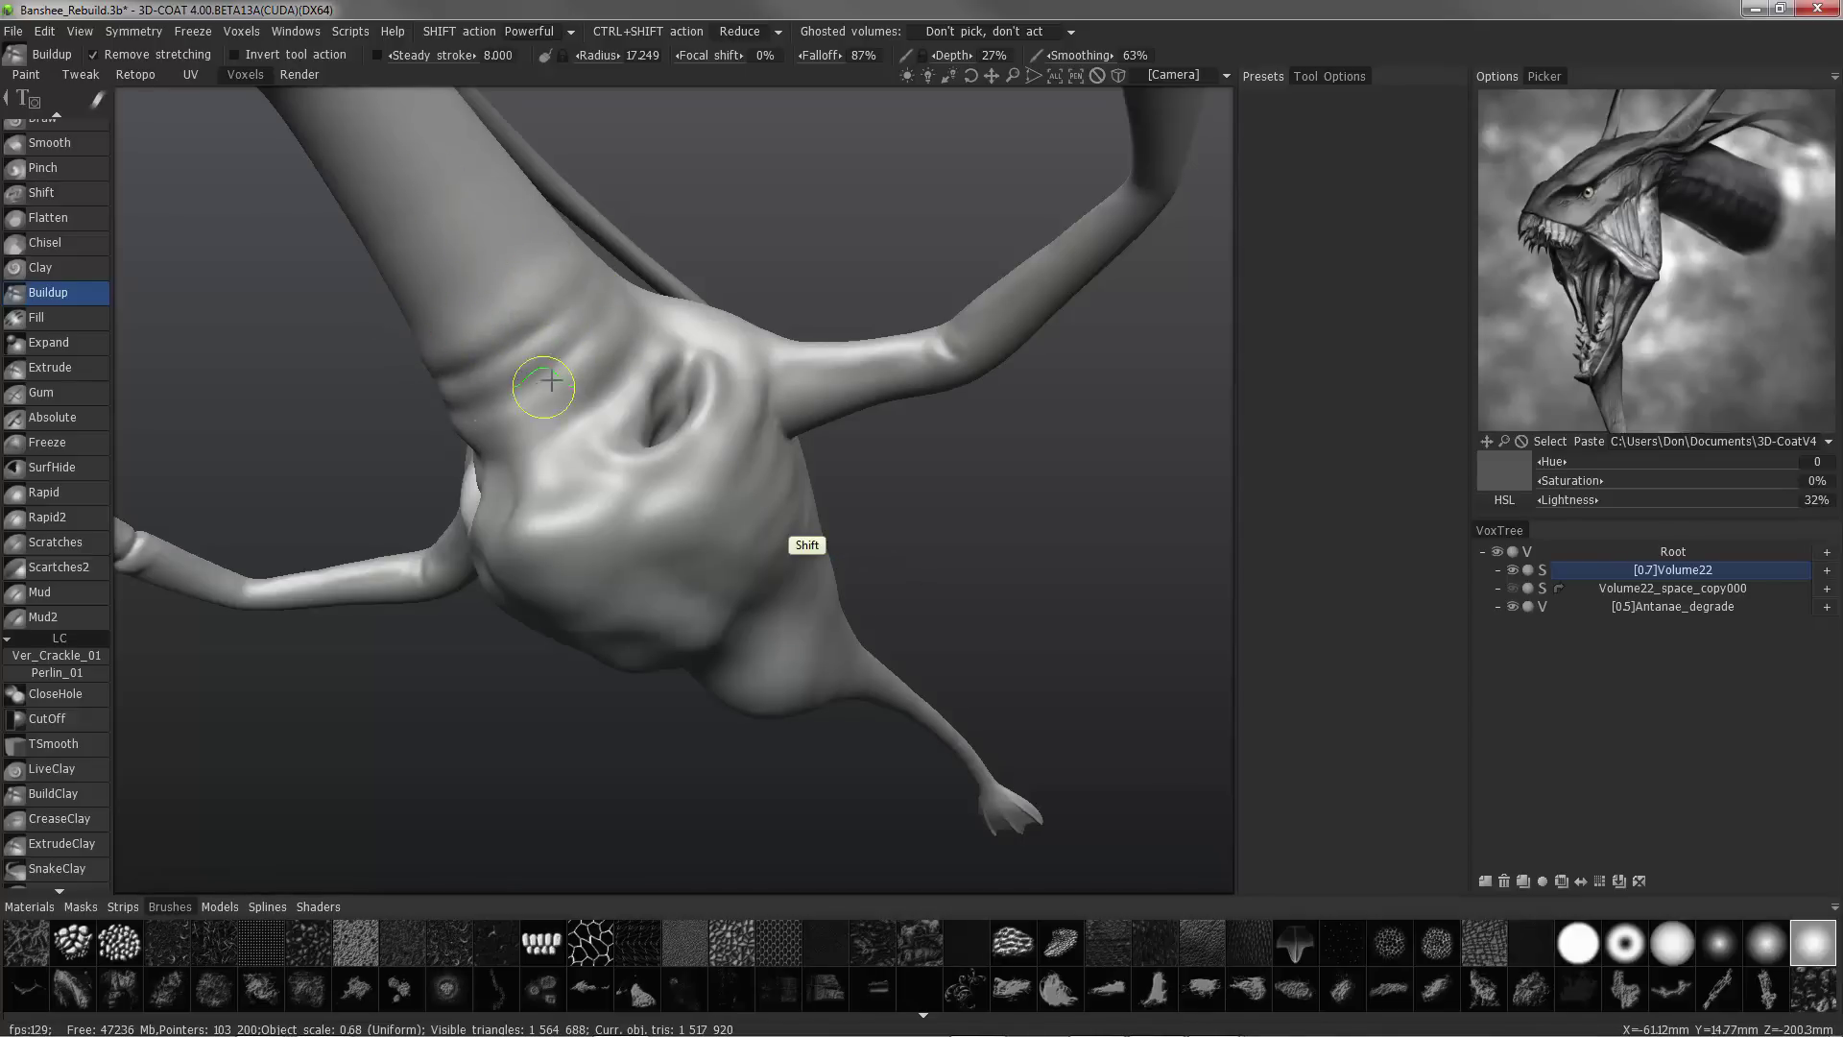
shift+drag(545, 385, 442, 410)
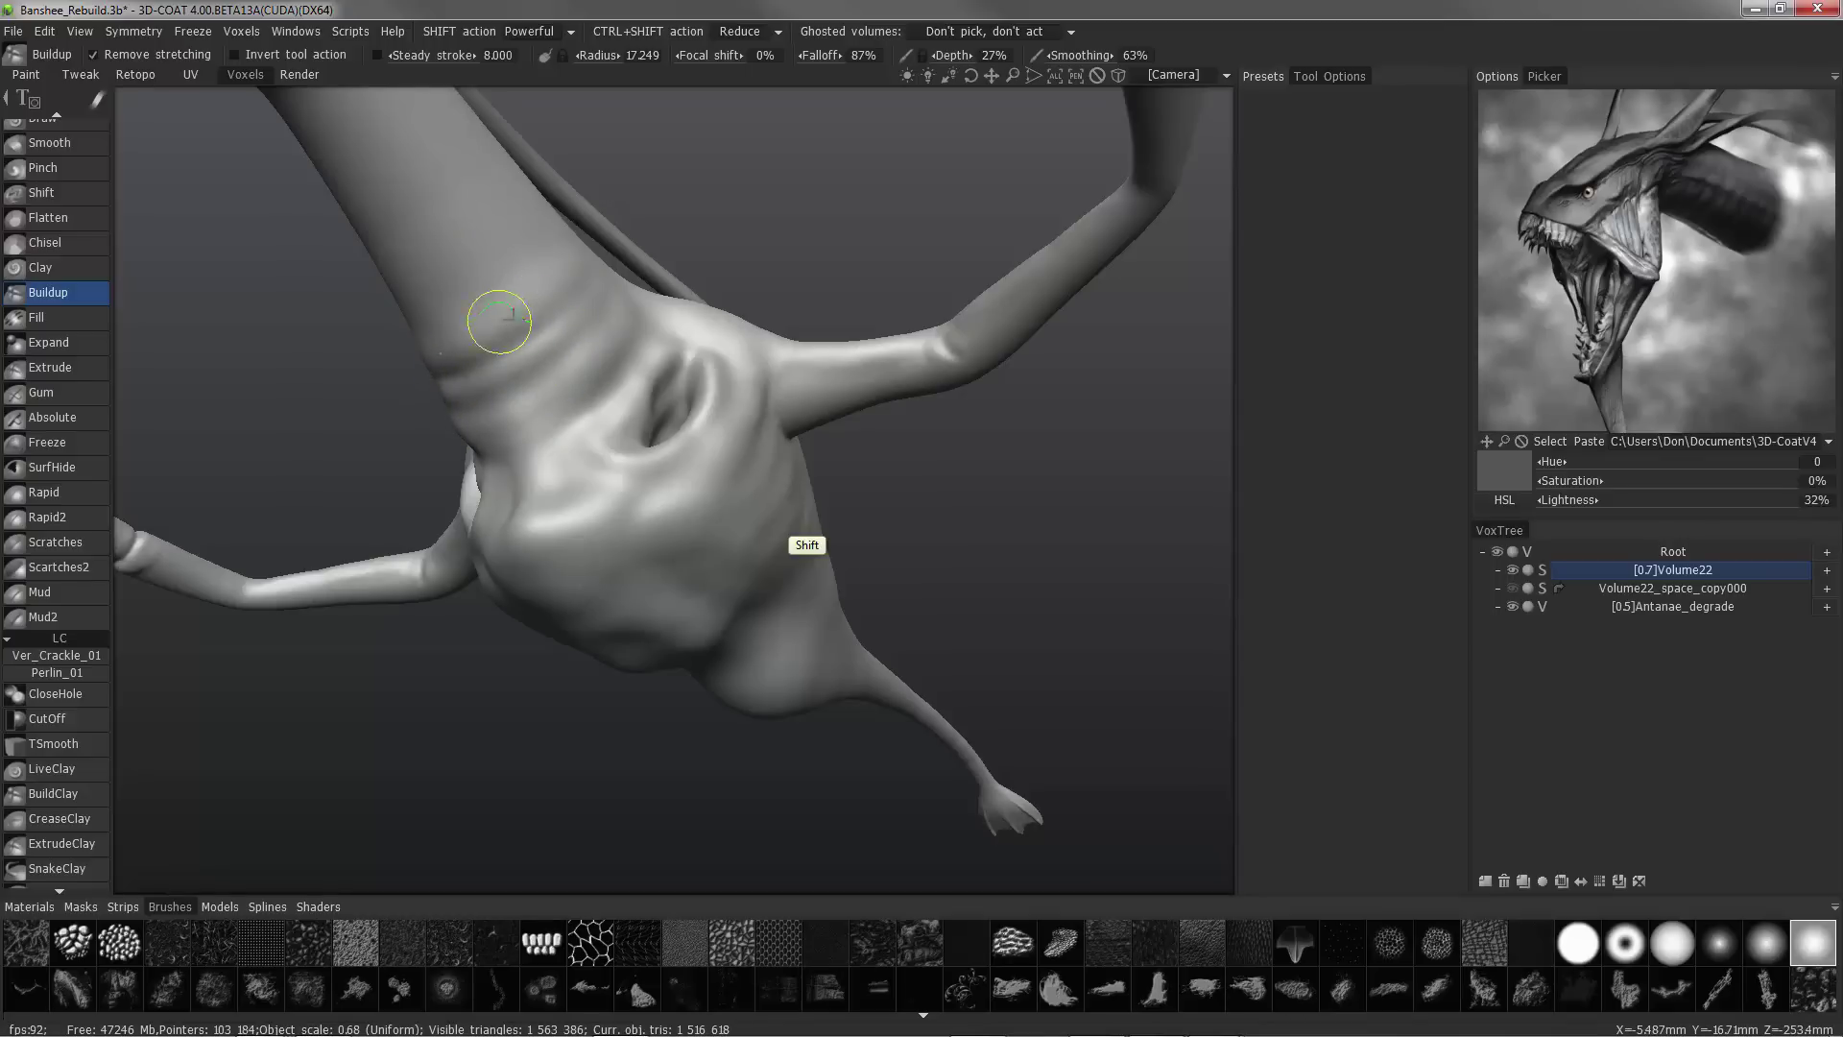
shift+drag(565, 379, 250, 150)
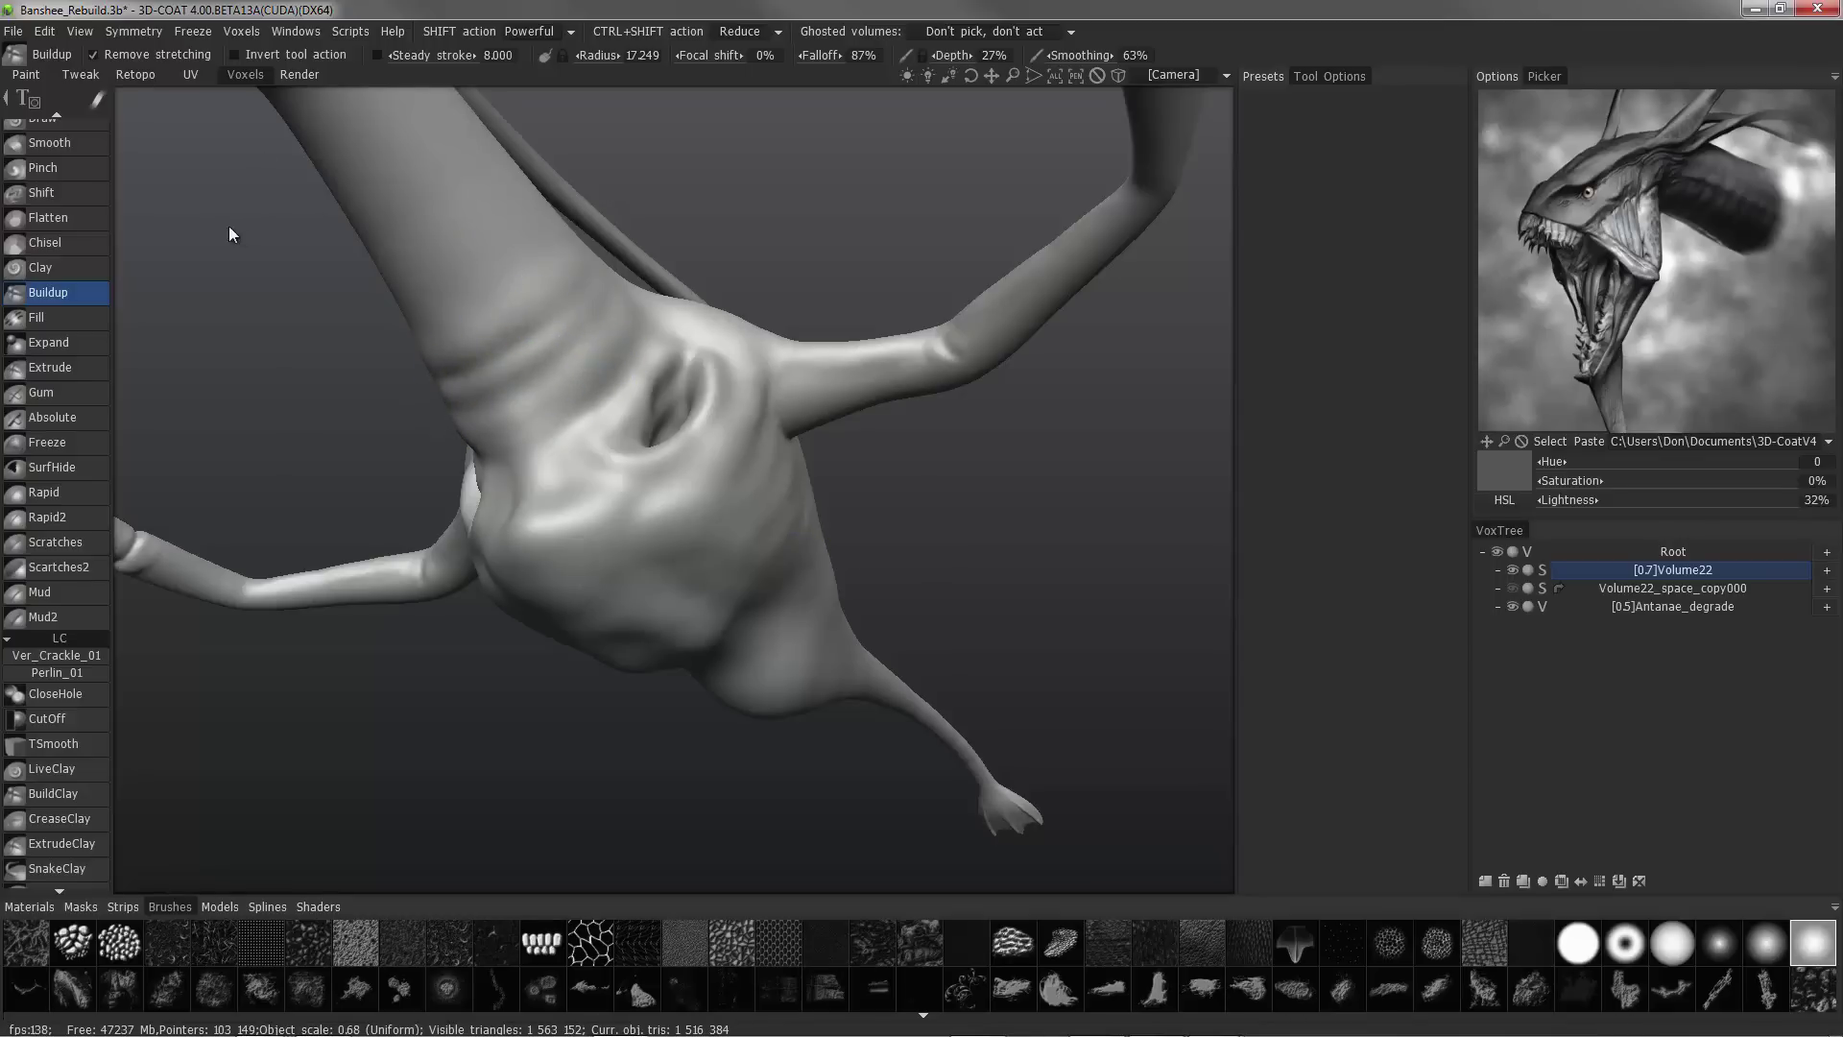
- Pinch the skin fold at the base of the neck with the Pinch tool, reducing its radius to 11.899
mouse_move(229, 233)
mouse_down()
mouse_move(77, 198)
mouse_move(52, 167)
mouse_up()
click(52, 167)
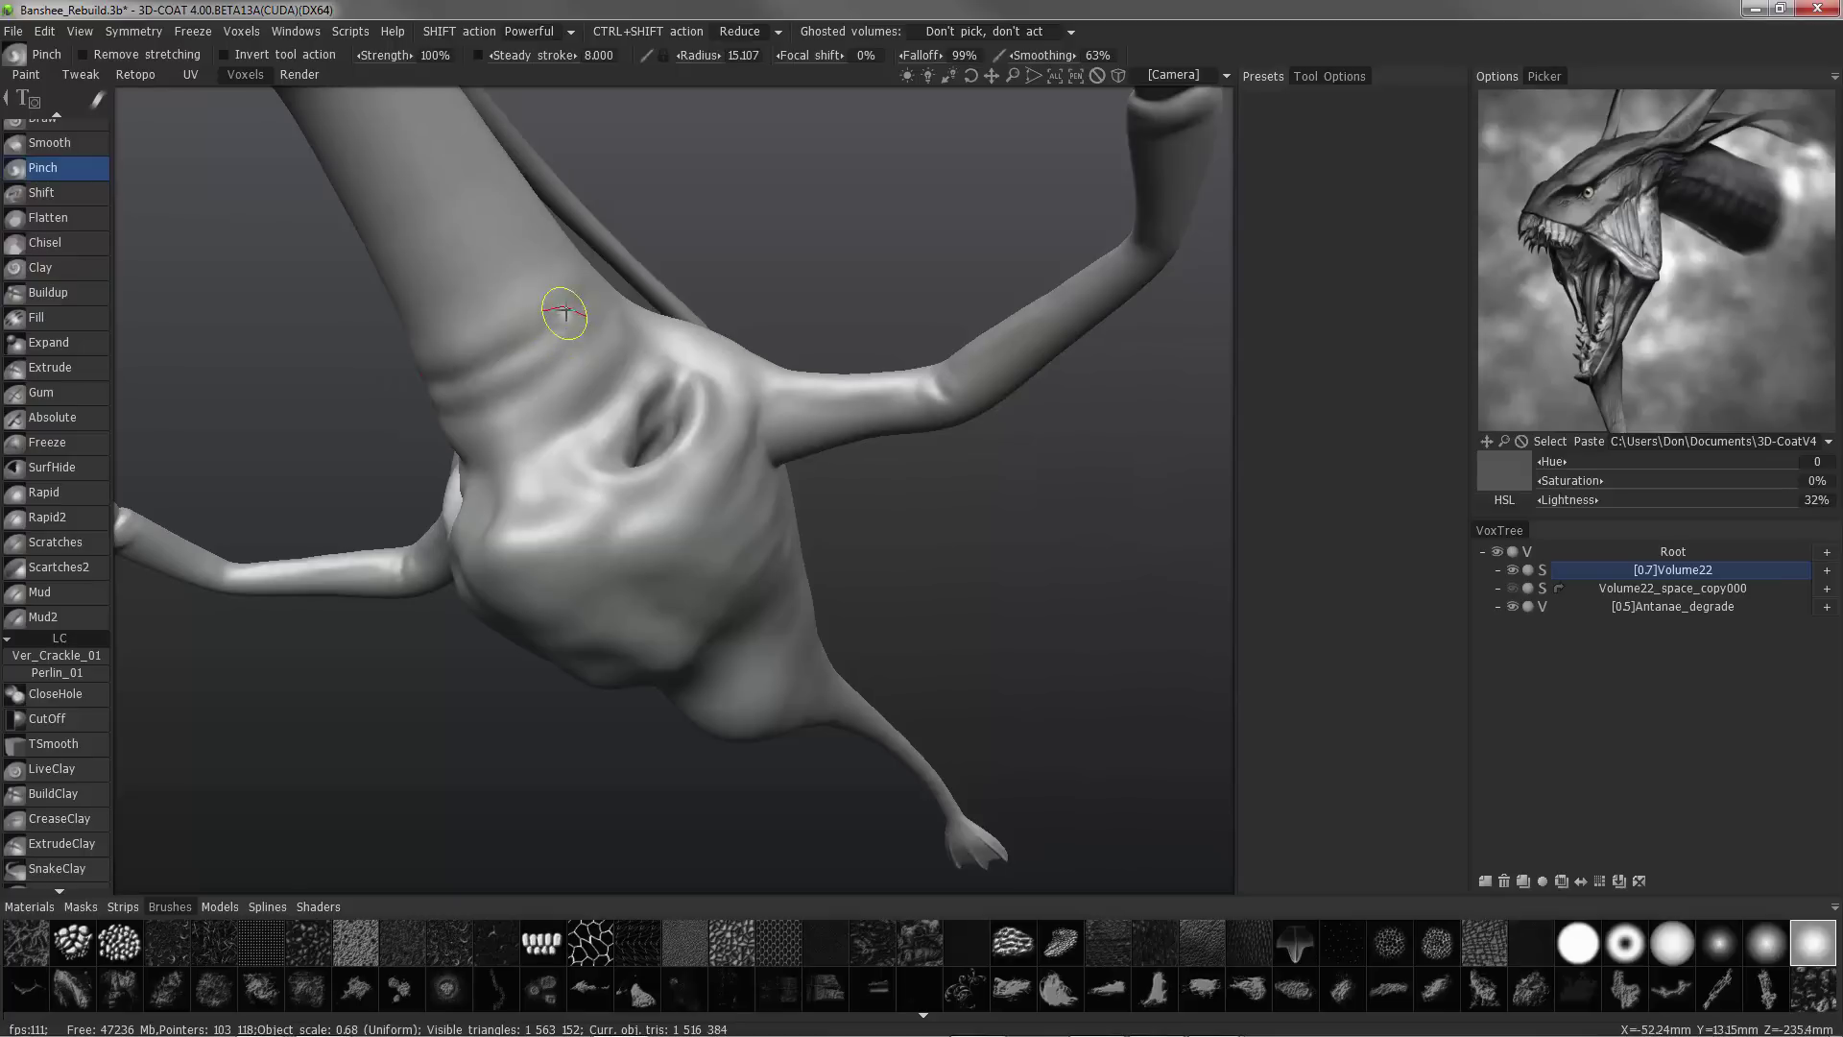
drag(529, 338, 536, 338)
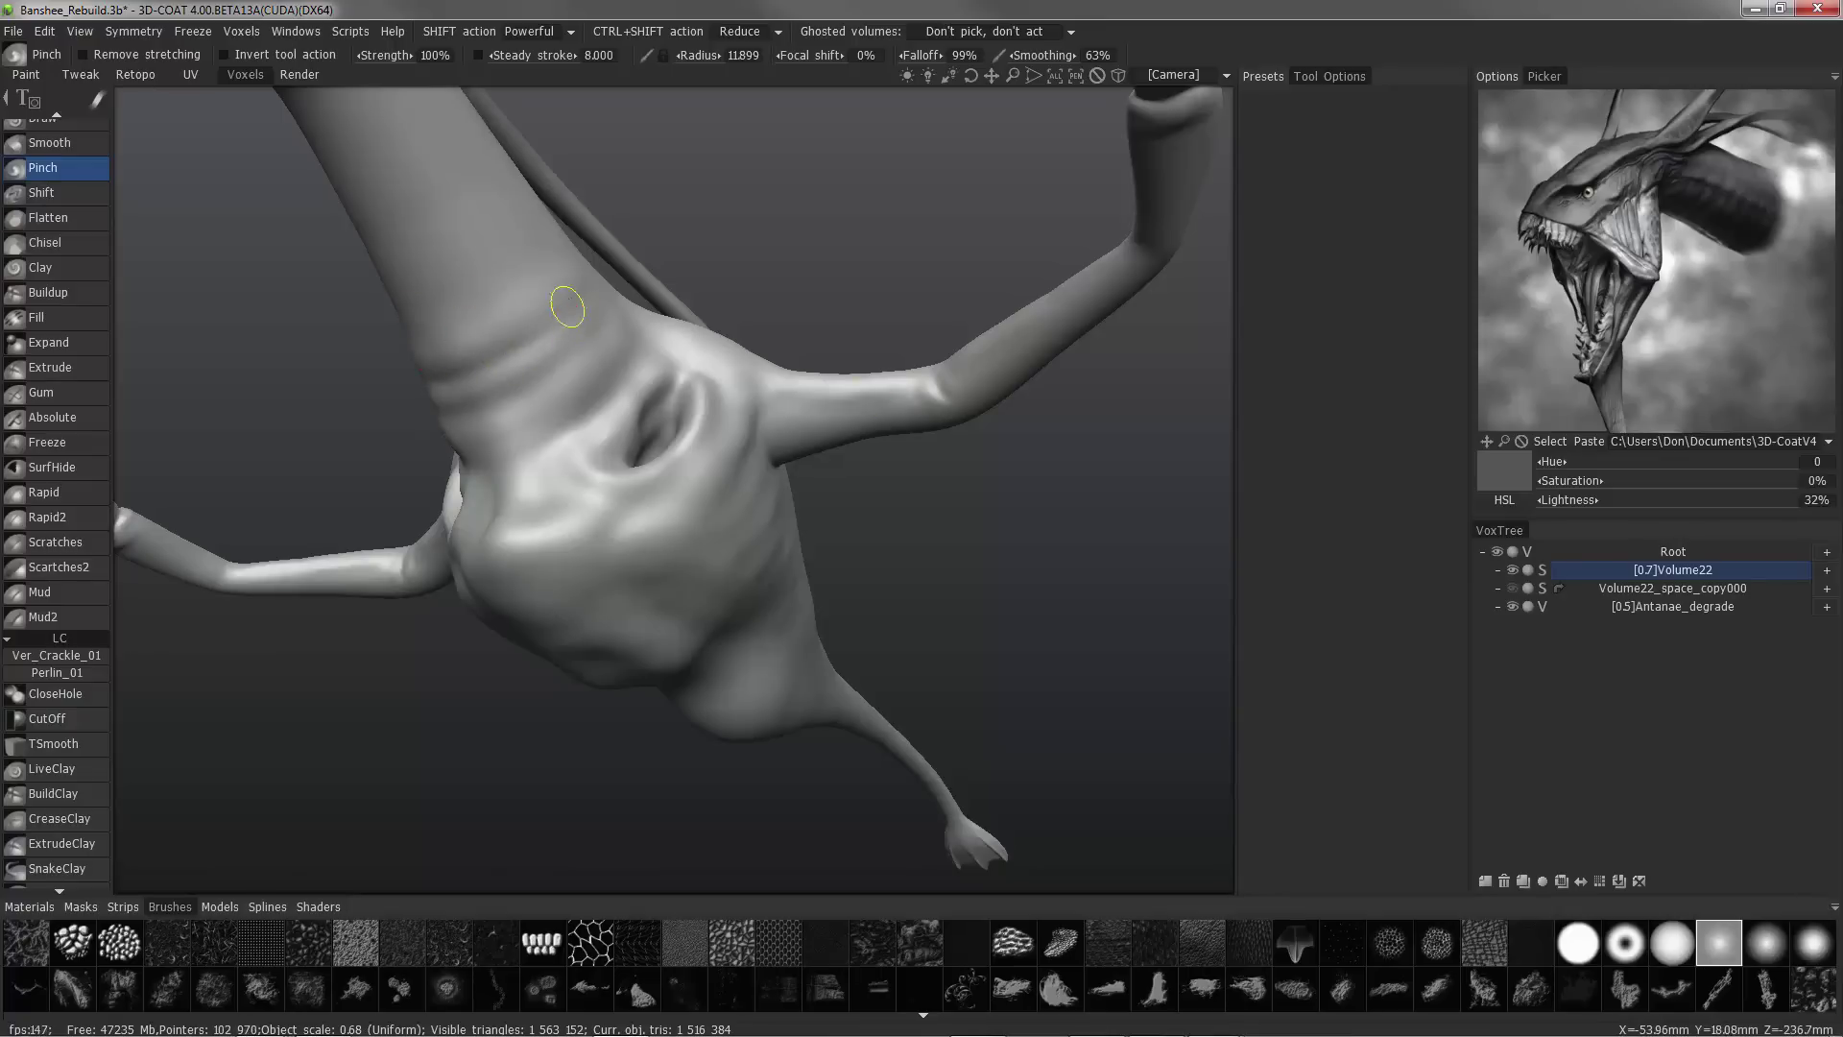
mouse_move(507, 352)
mouse_down()
mouse_move(533, 382)
mouse_move(515, 260)
mouse_move(607, 470)
mouse_move(646, 379)
mouse_move(657, 469)
mouse_move(769, 526)
mouse_move(803, 494)
mouse_move(708, 568)
mouse_move(161, 641)
mouse_move(137, 679)
mouse_up()
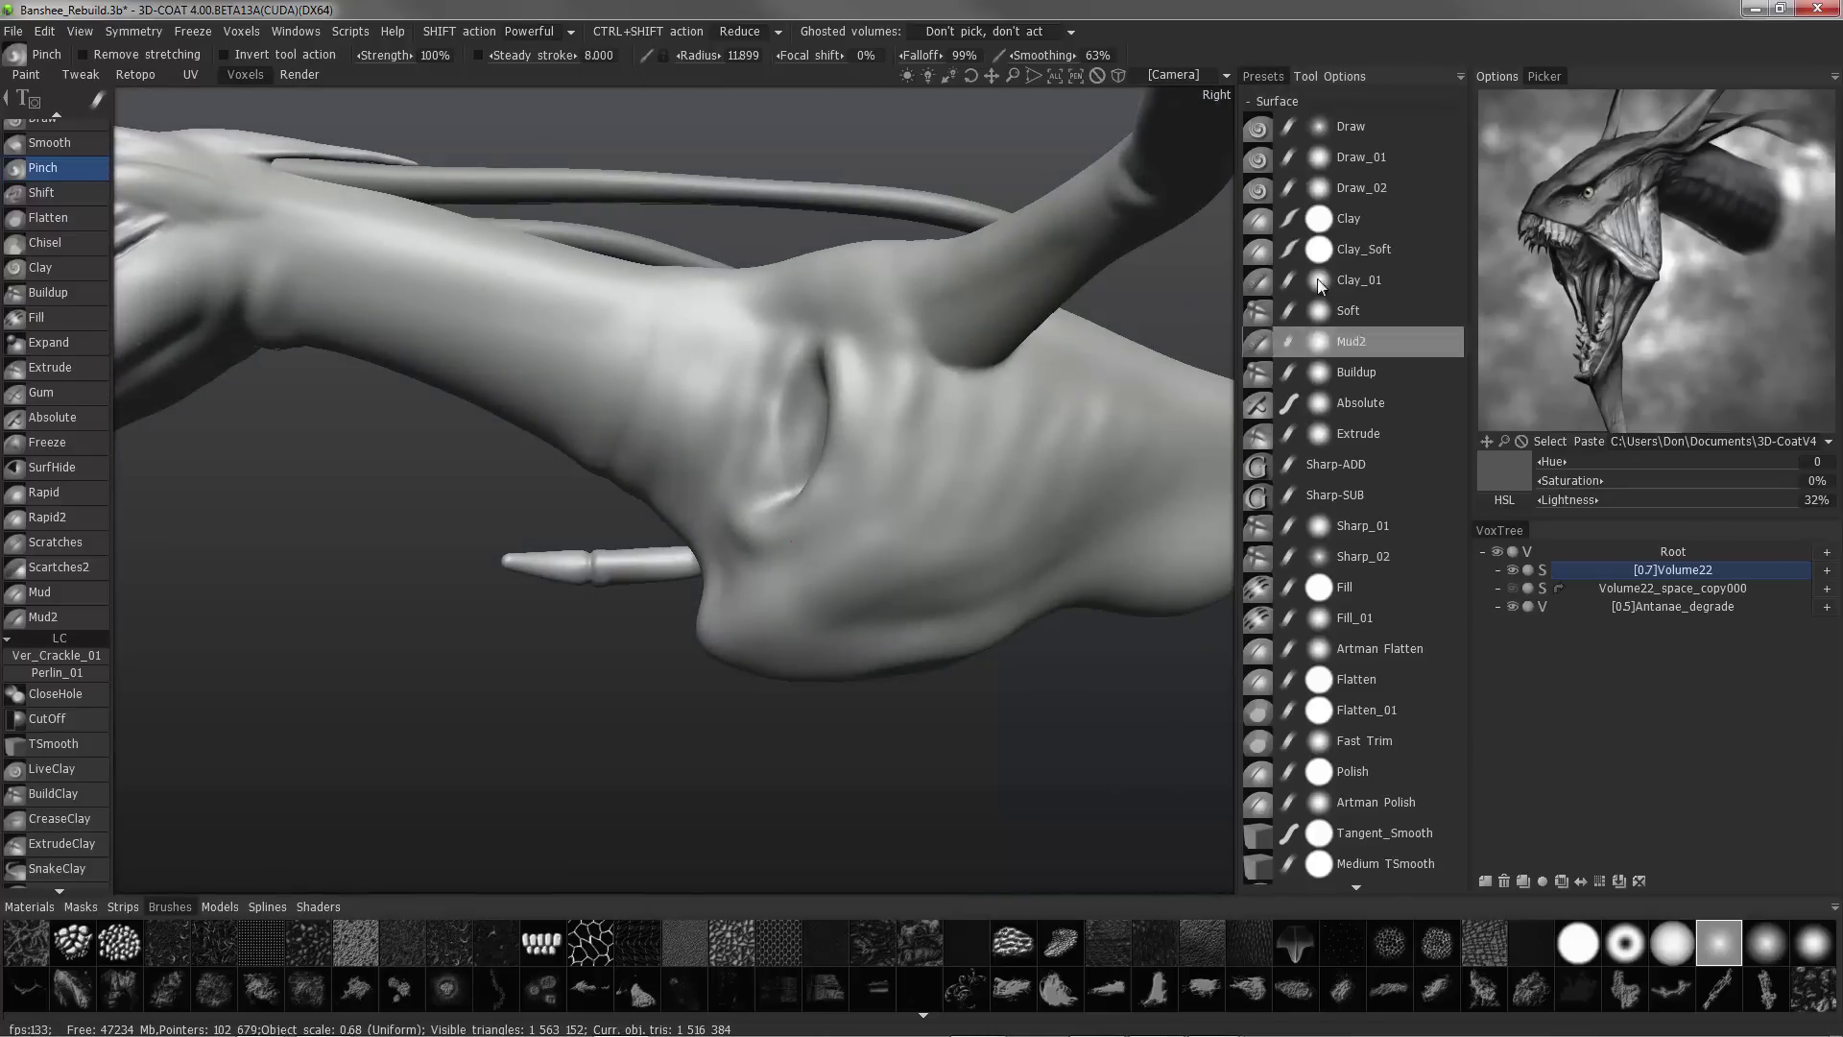
- Load the CreaseClay preset with radius 16.094 and try a crease behind the side opening, undoing the stroke
scroll(1371, 710, down, 2)
scroll(1382, 614, down, 8)
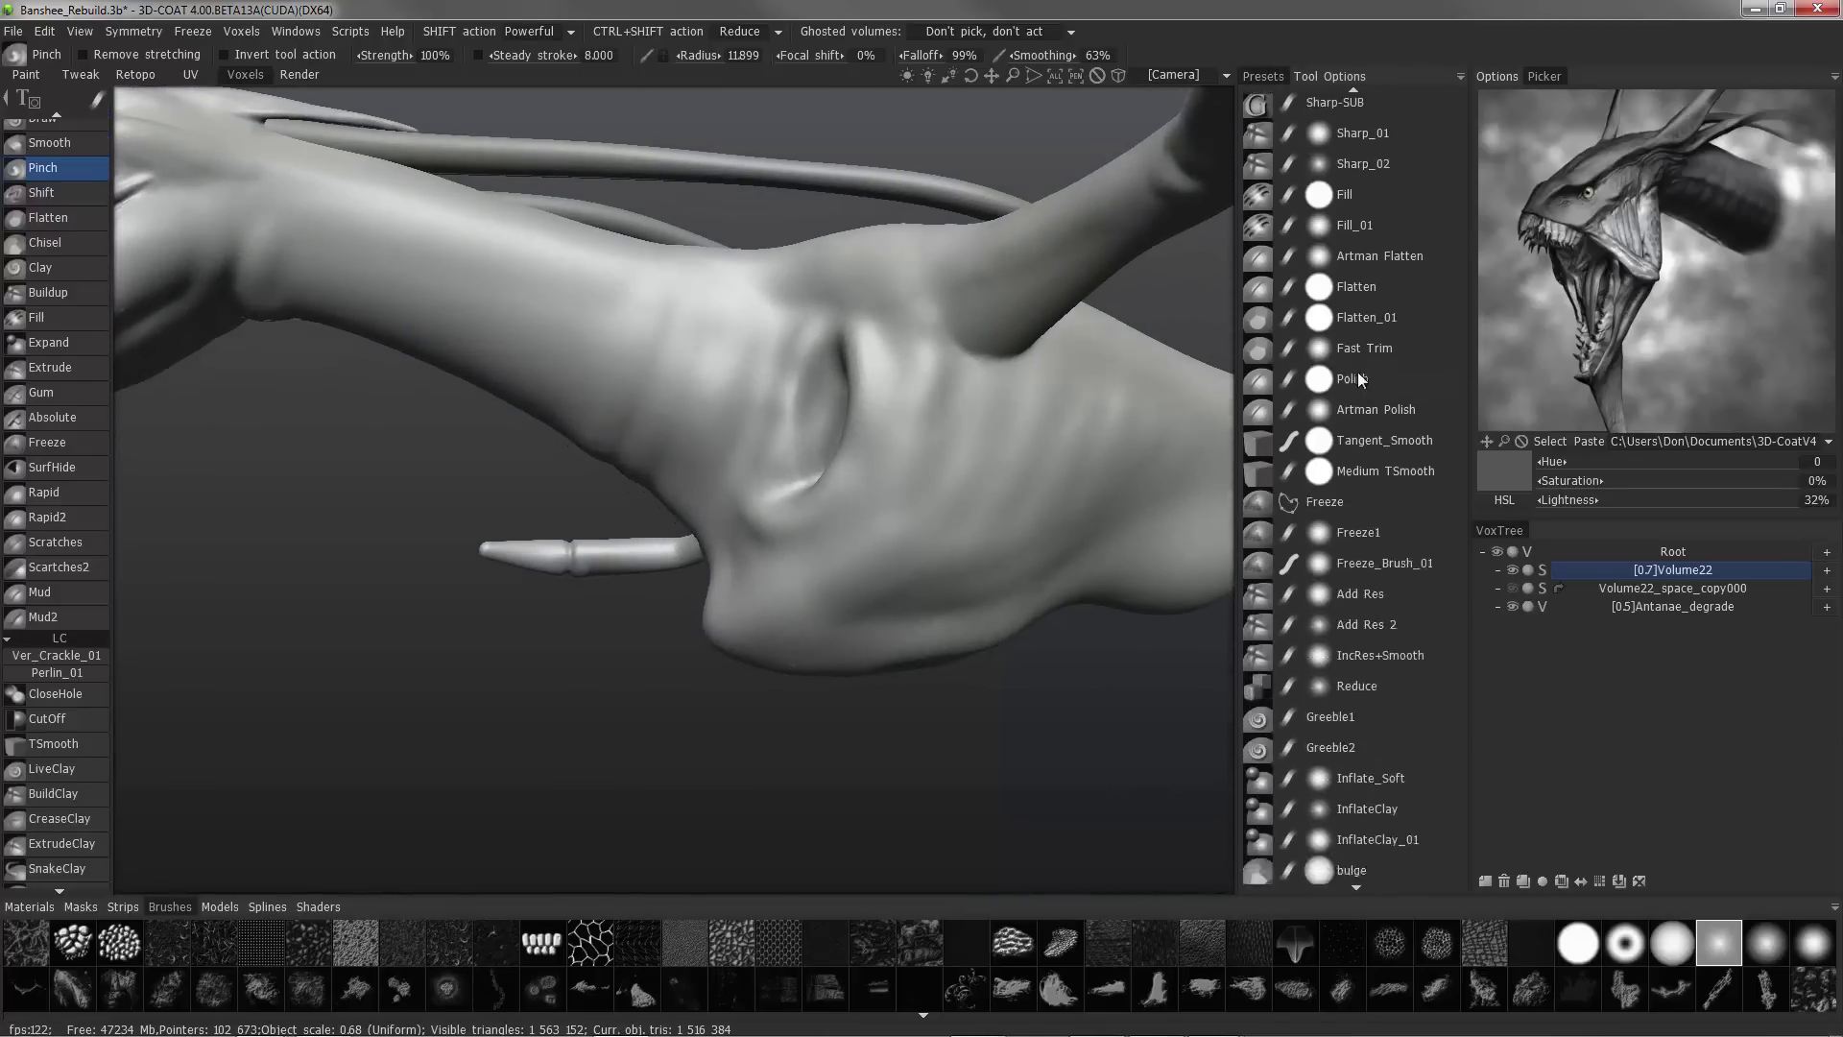
click(1362, 858)
alt+drag(719, 395, 884, 423)
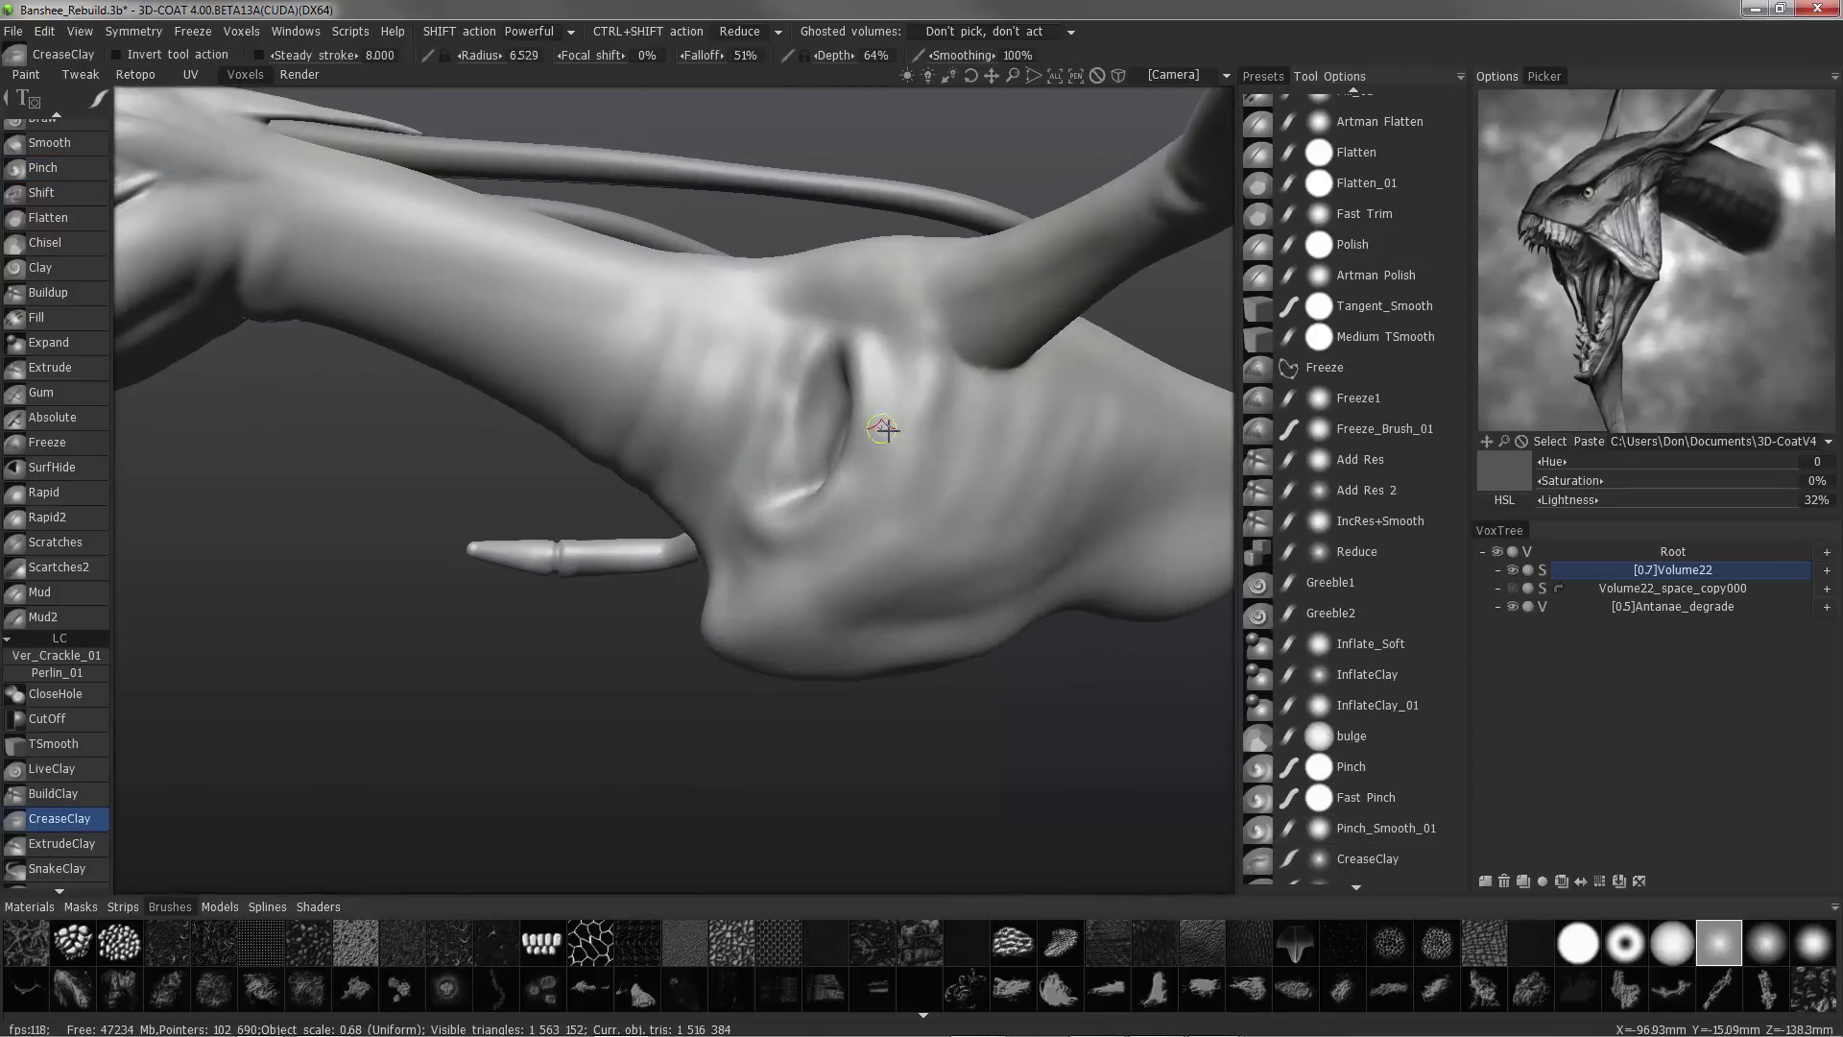
right_drag(884, 423, 917, 423)
mouse_move(916, 423)
alt+mouse_down()
mouse_move(831, 465)
mouse_move(650, 383)
mouse_move(994, 443)
mouse_move(1028, 432)
mouse_move(970, 205)
mouse_move(971, 316)
mouse_move(999, 317)
alt+mouse_up()
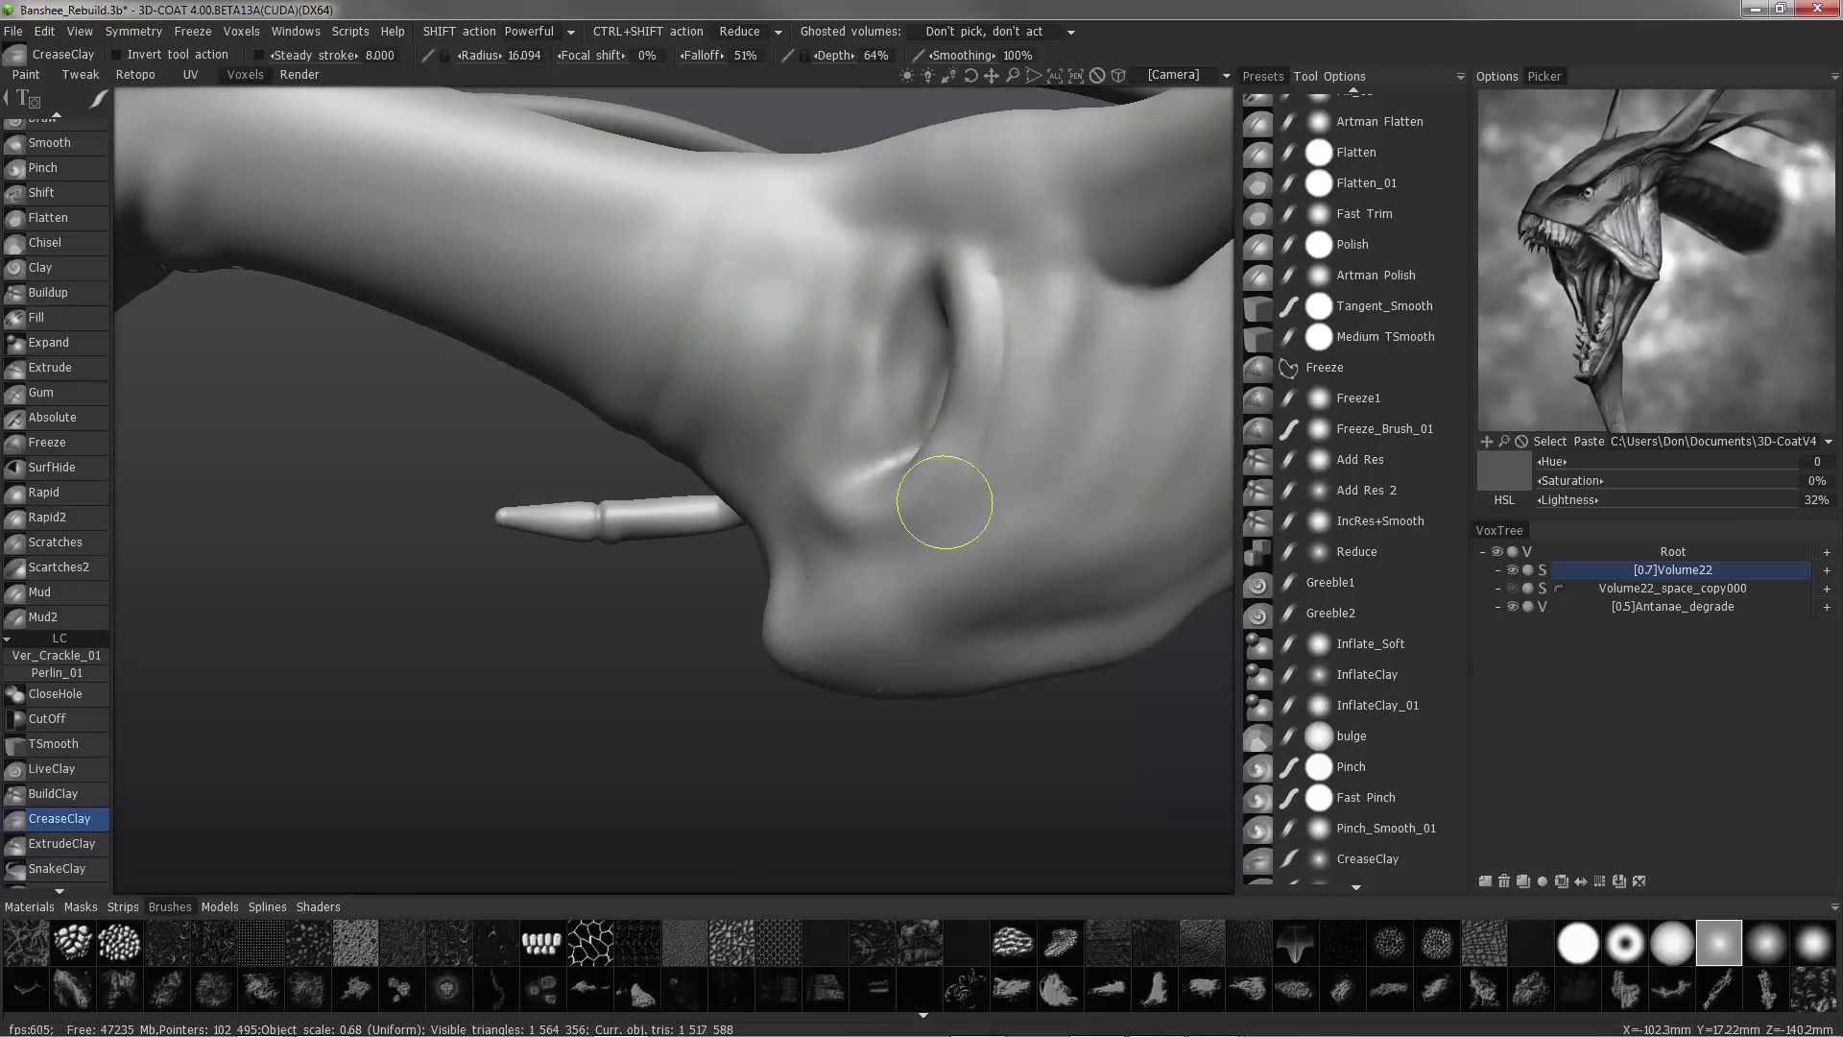
key(ctrl+z)
- Enable steady stroke at 12.900 and draw CreaseClay creases behind and below the side opening
alt+drag(951, 149, 872, 204)
click(259, 55)
drag(312, 55, 359, 58)
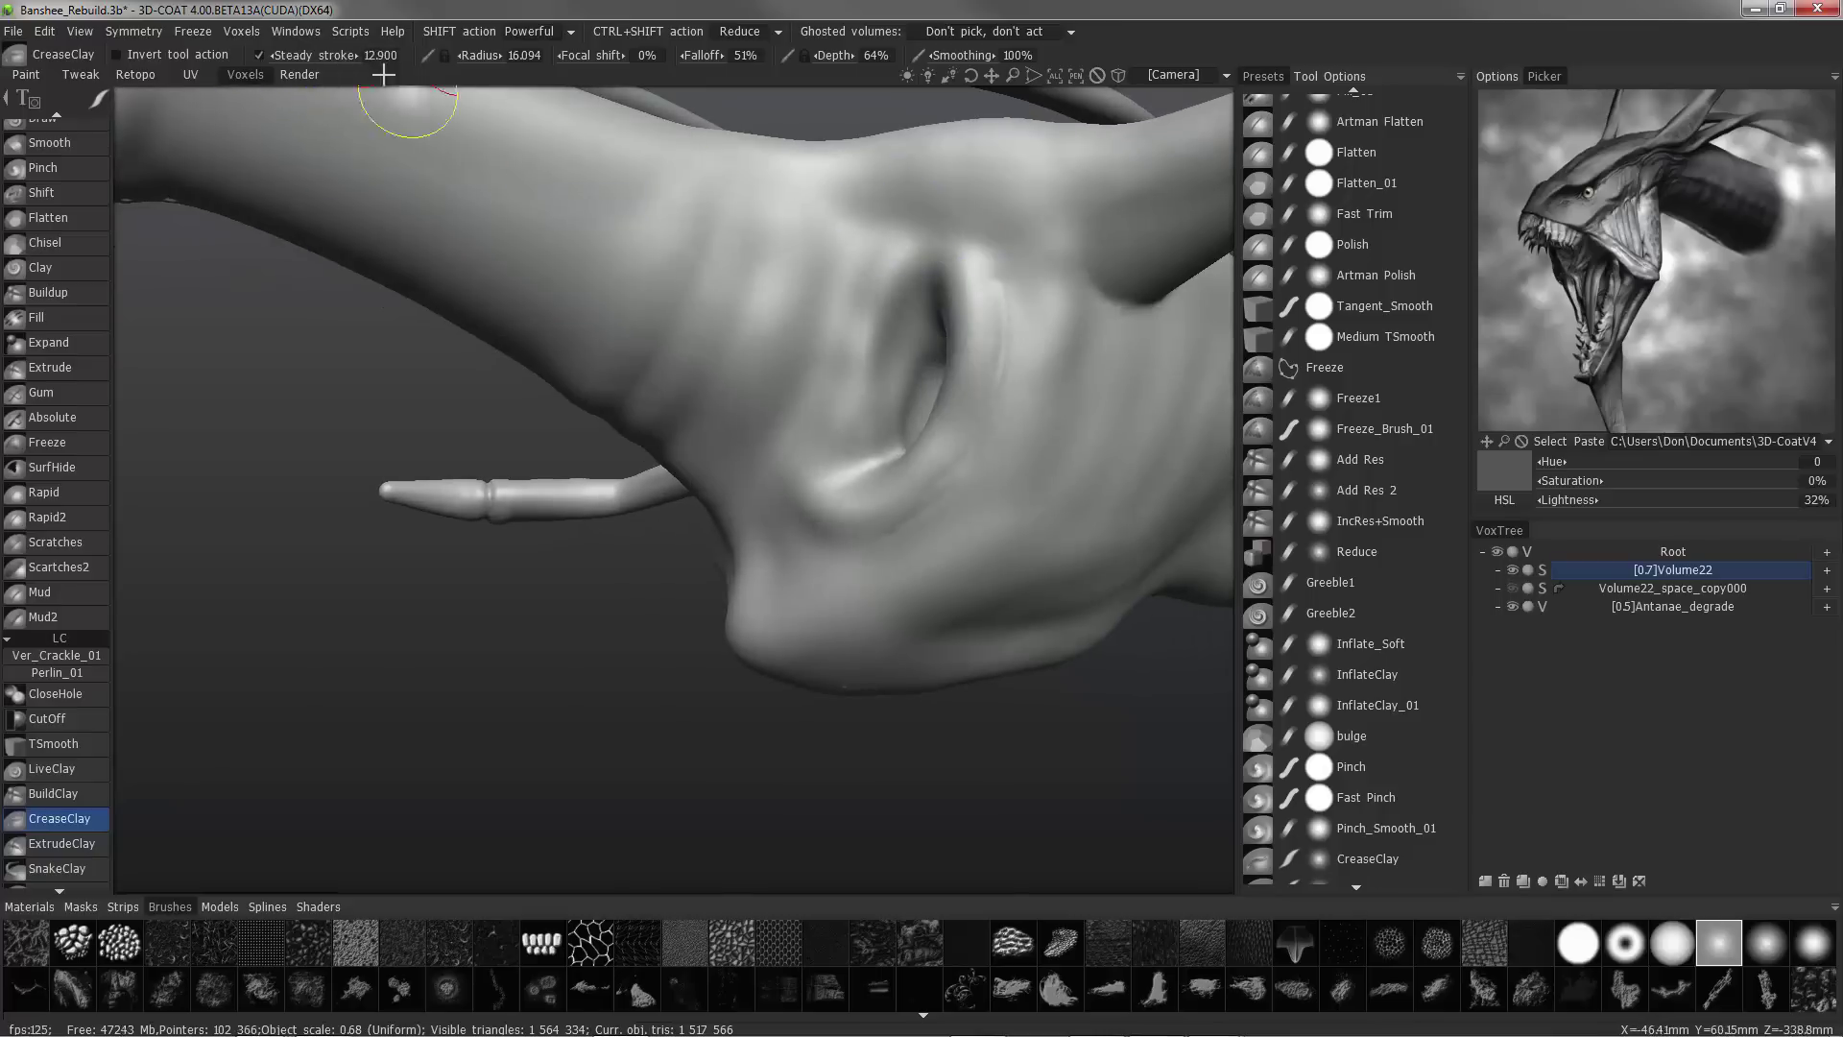
alt+drag(1056, 384, 1003, 361)
drag(999, 285, 1002, 397)
drag(890, 541, 876, 543)
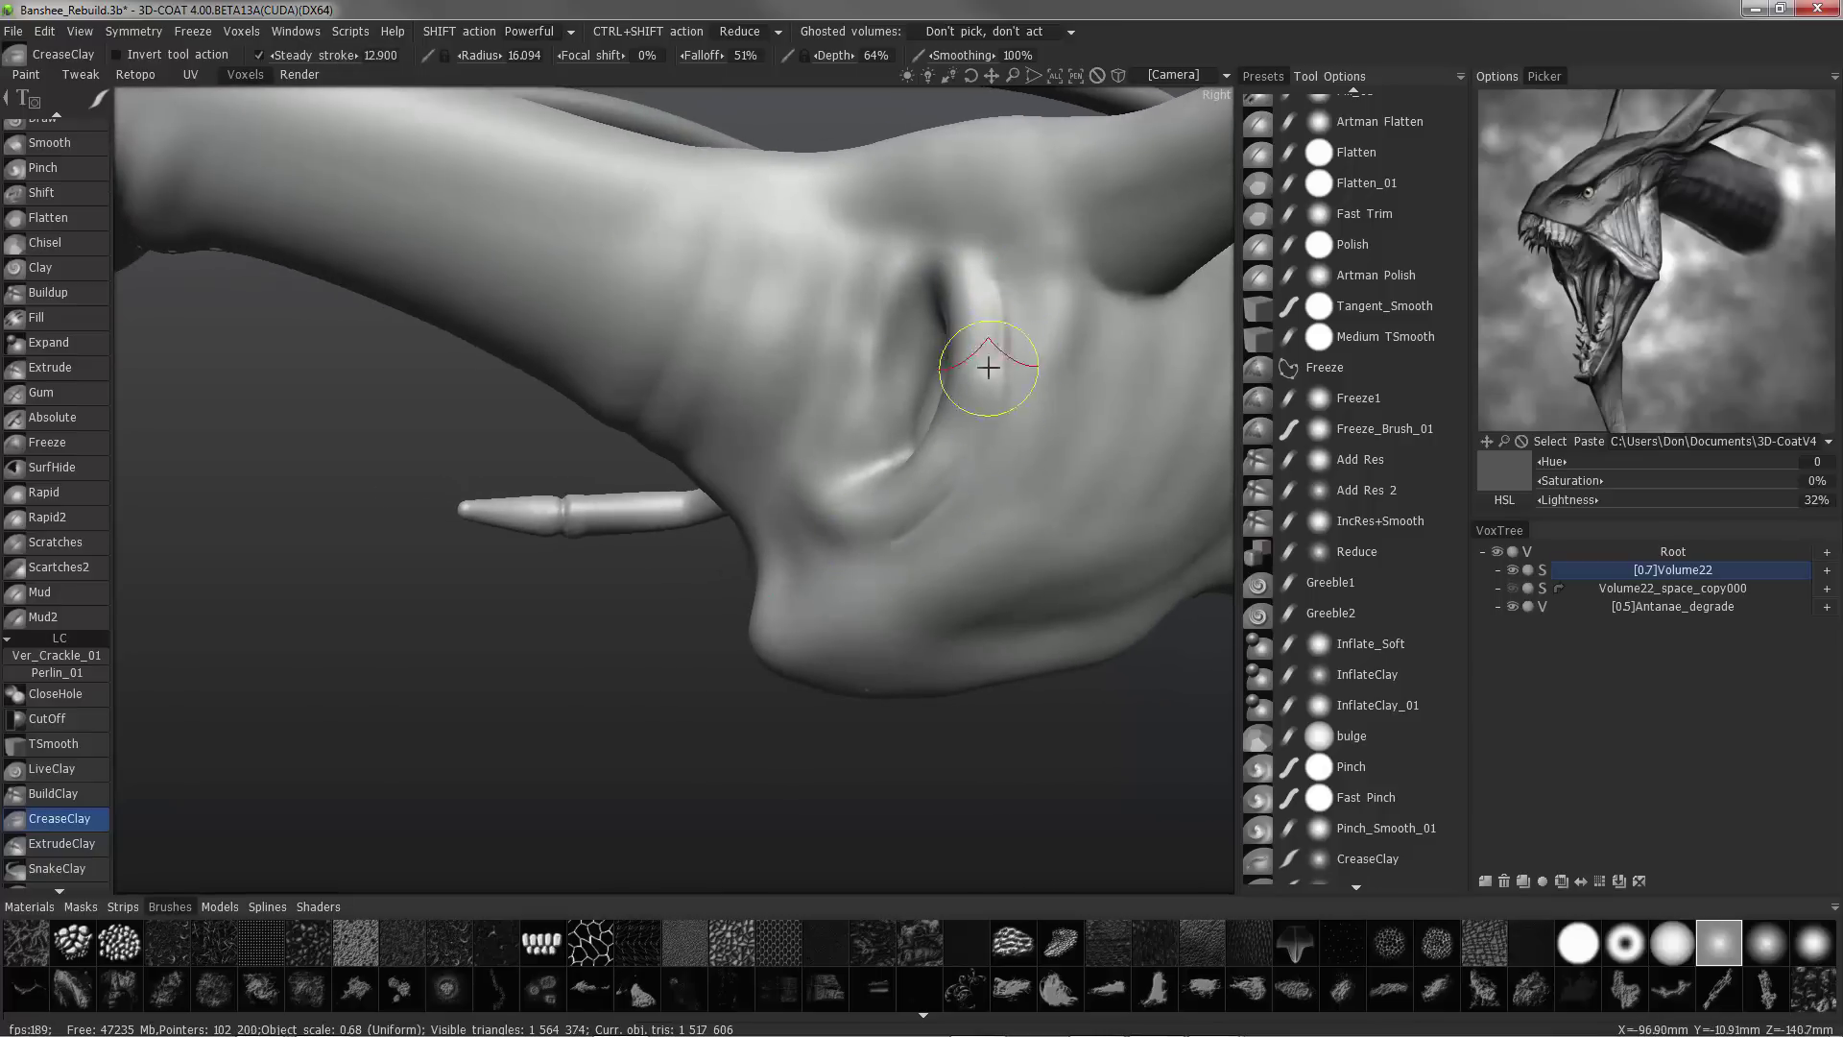
- Reduce the CreaseClay radius to 12.850 and sharpen the creases along the lower and inner edges of the side opening
alt+drag(987, 364, 1019, 398)
key([)
mouse_move(833, 543)
mouse_down()
mouse_move(960, 501)
mouse_move(906, 531)
mouse_up()
mouse_move(811, 373)
alt+mouse_down()
mouse_move(659, 378)
mouse_move(666, 432)
mouse_move(854, 361)
alt+mouse_up()
mouse_move(871, 334)
mouse_down()
mouse_move(850, 401)
mouse_move(871, 336)
mouse_up()
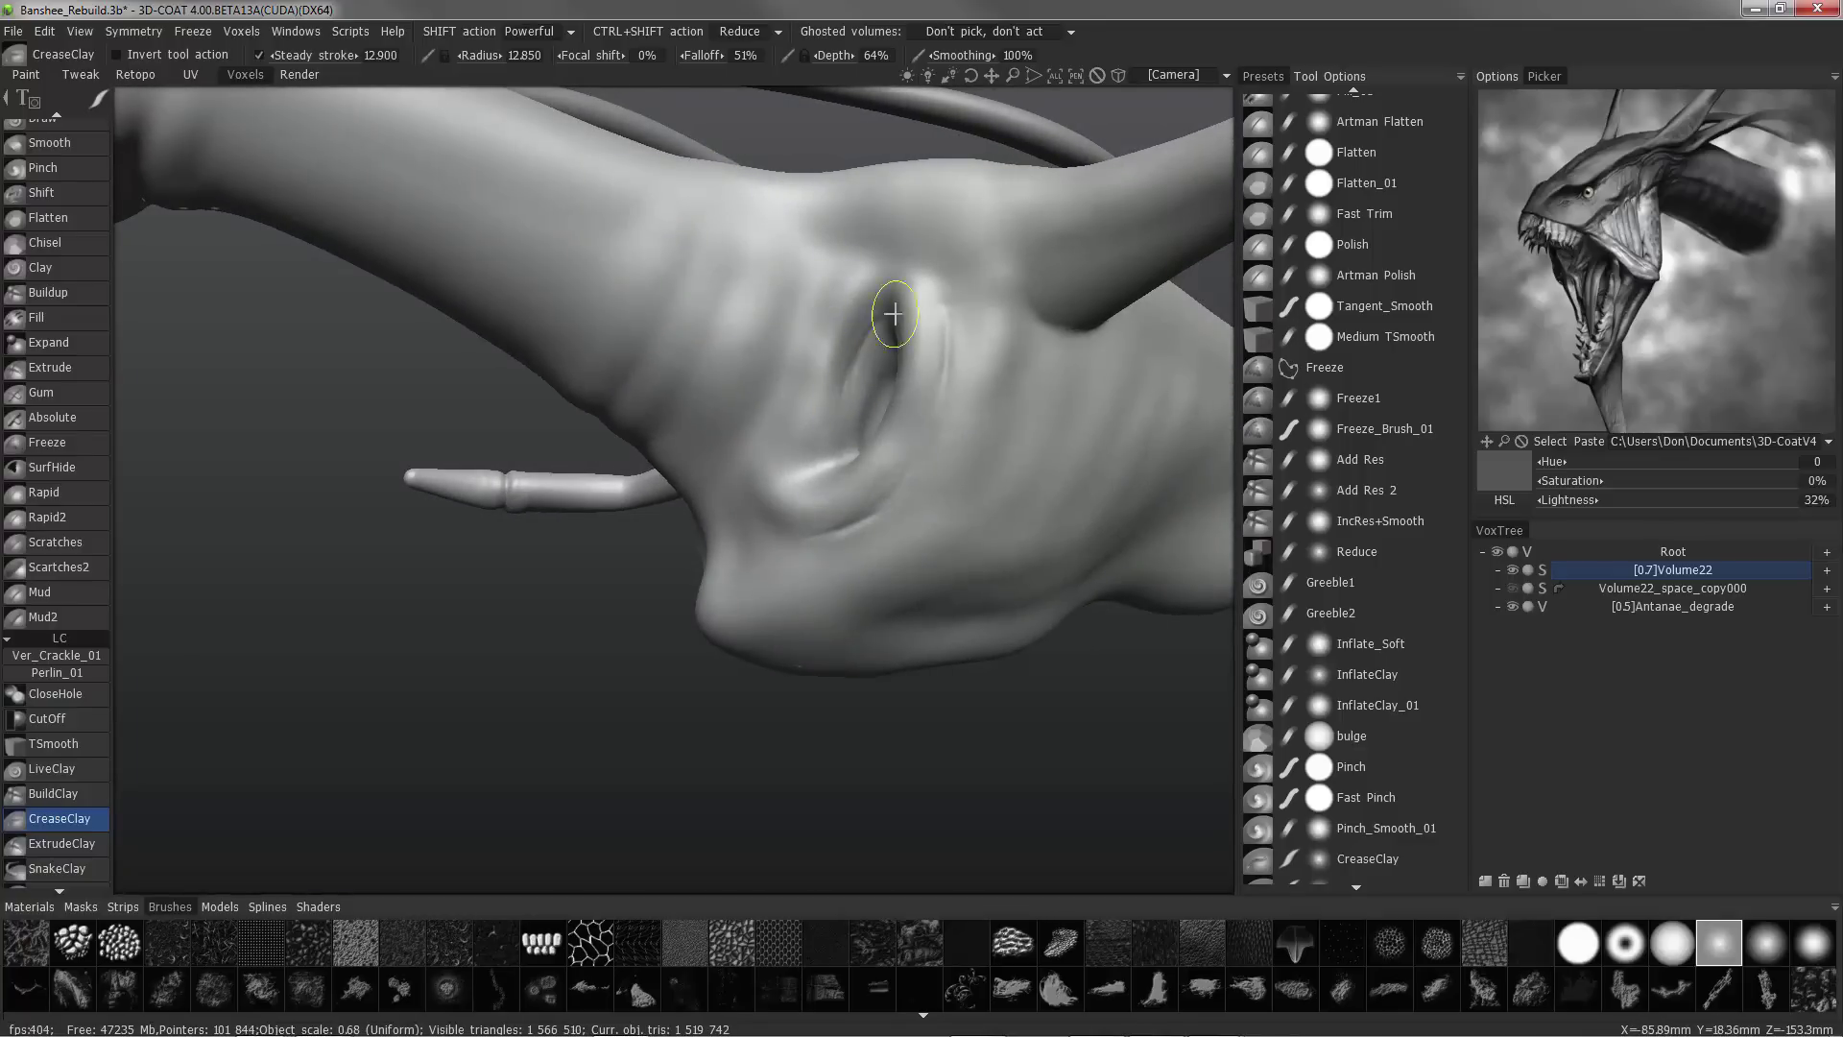
- Crease the fold running across the base of the neck just above the side opening
mouse_move(850, 419)
mouse_down()
mouse_move(884, 329)
mouse_move(819, 156)
mouse_move(934, 354)
mouse_move(554, 456)
mouse_move(720, 570)
mouse_up()
drag(544, 563, 701, 564)
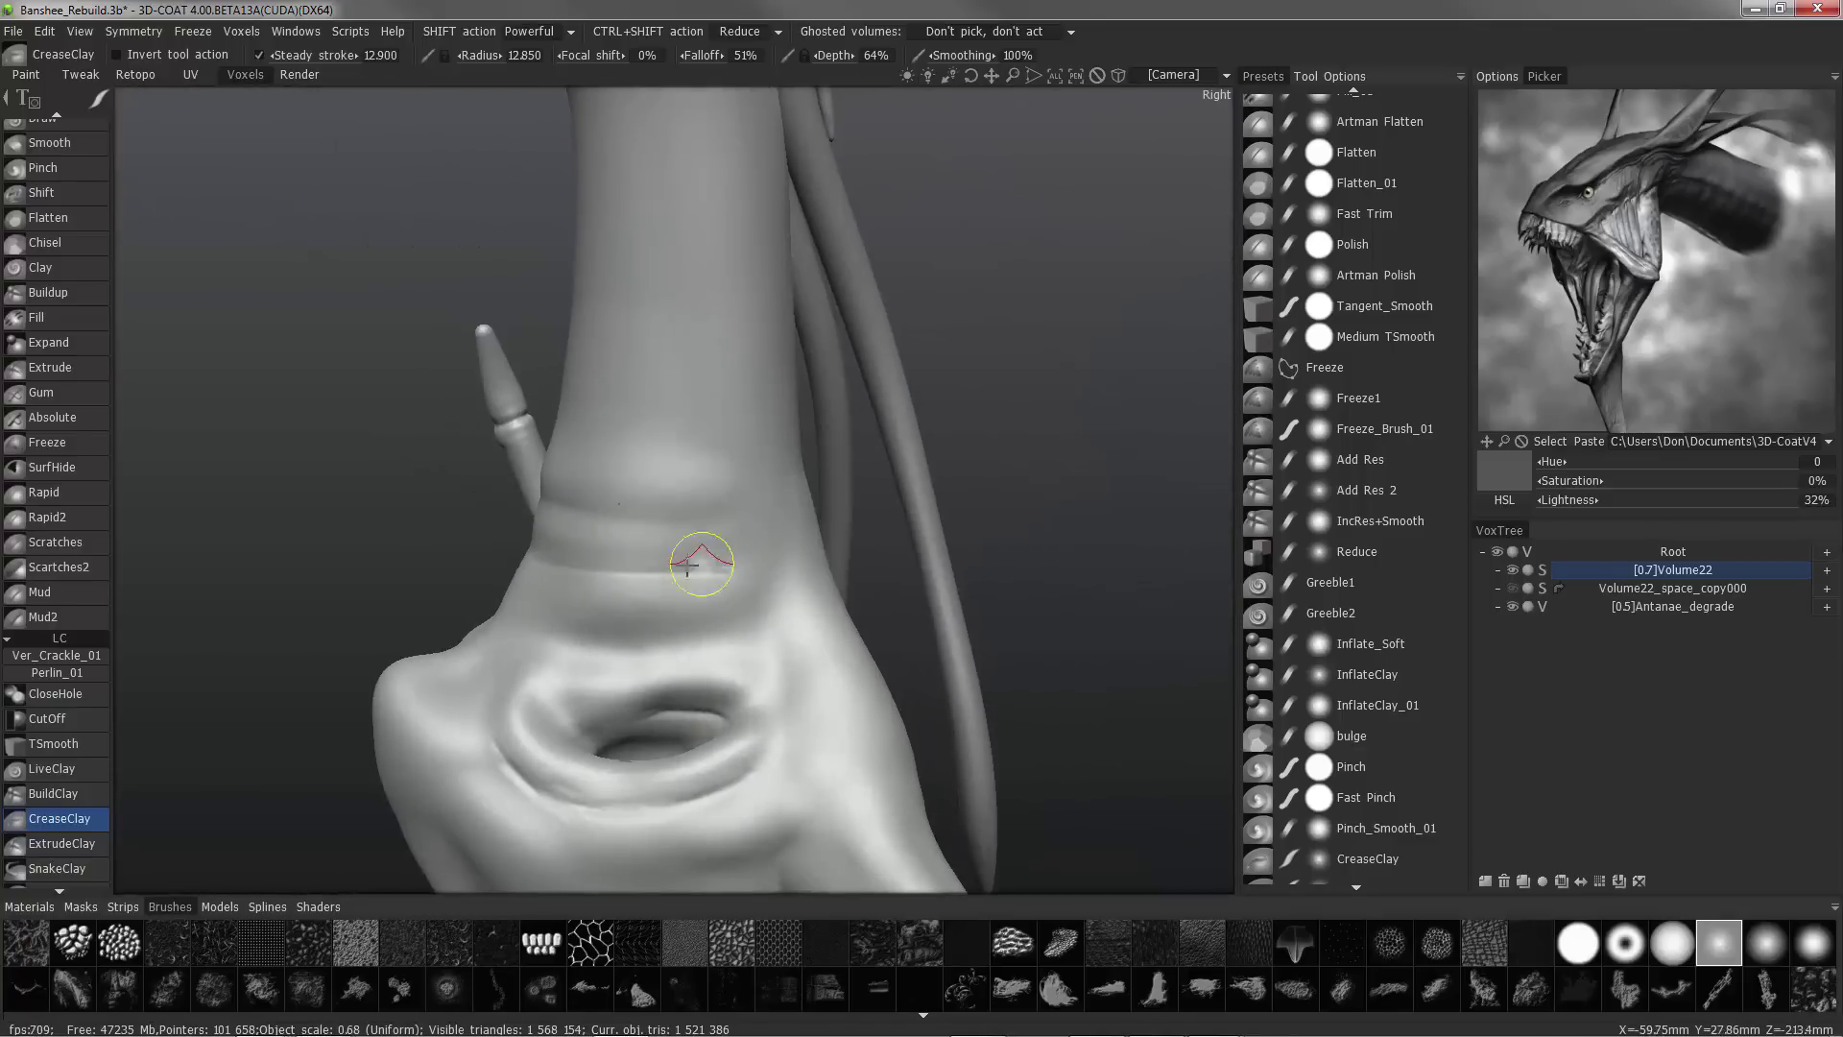
drag(573, 573, 534, 557)
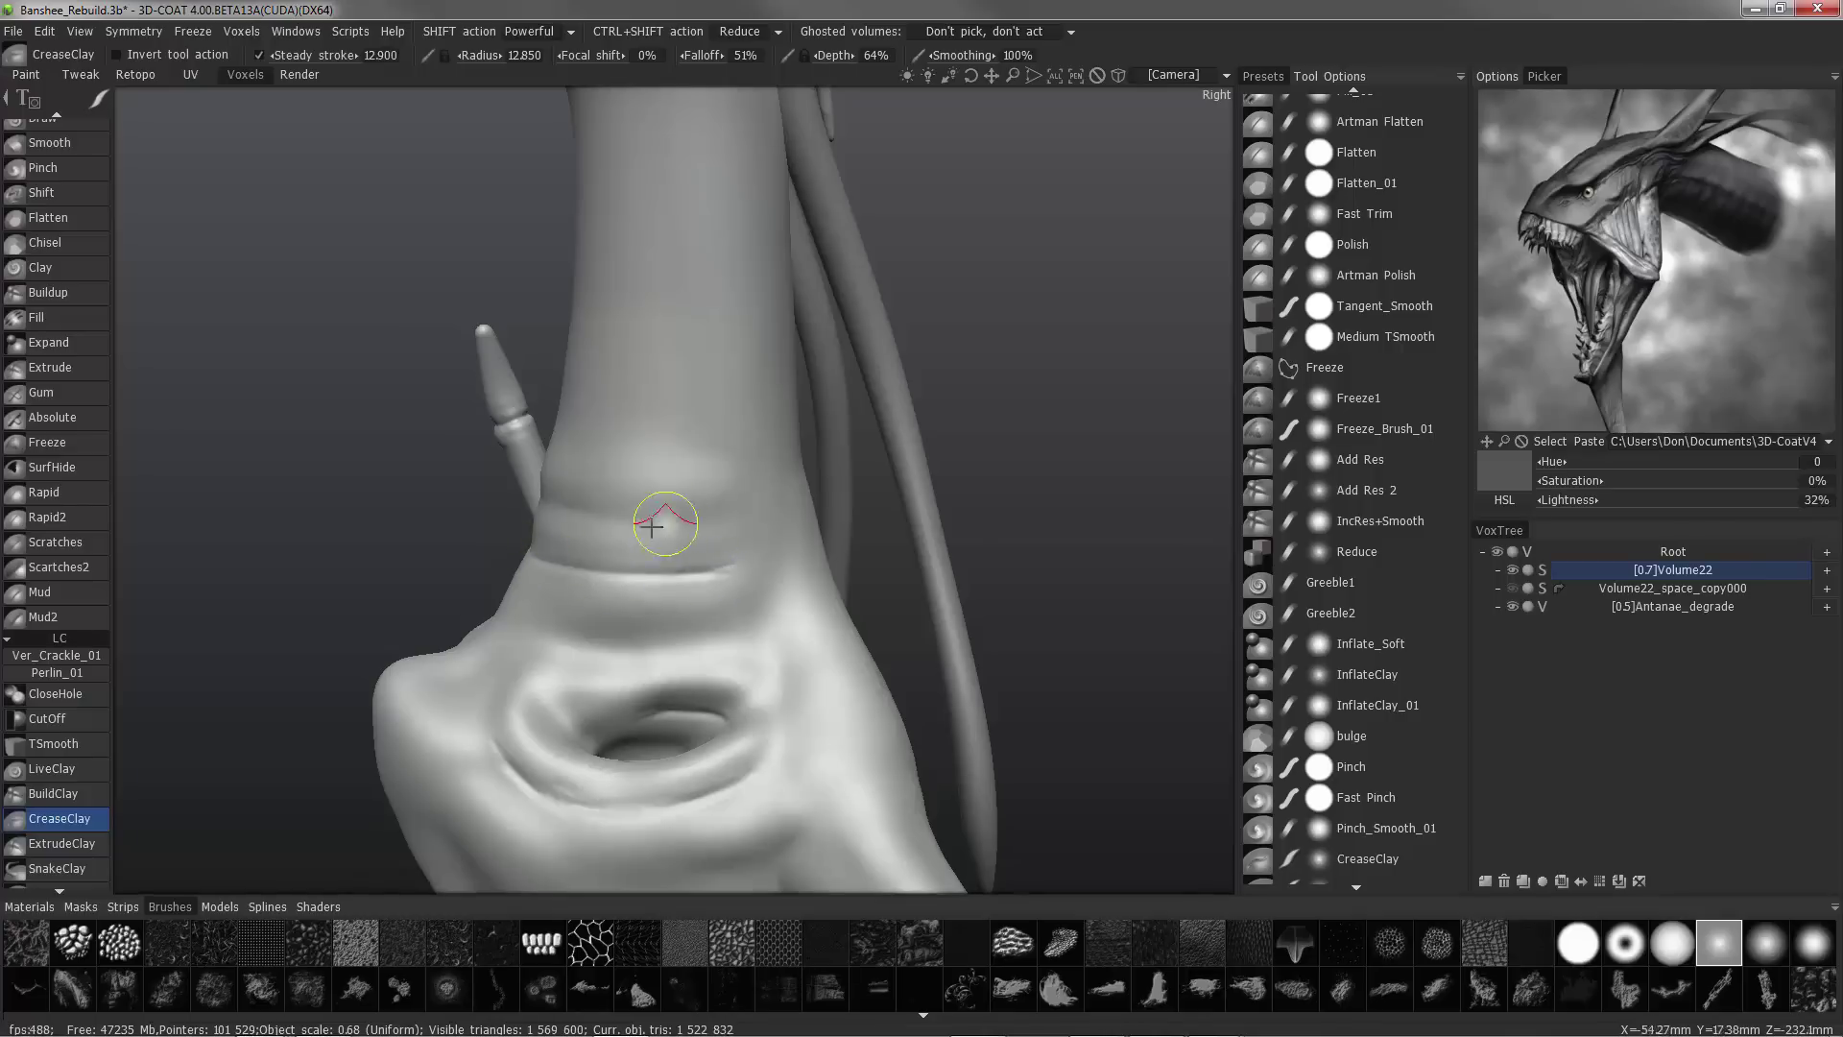
- Switch to TSmooth with radius 9.517 and load the 3DC_Brushes folder of brush alphas
mouse_move(405, 474)
alt+mouse_down()
mouse_move(637, 411)
mouse_move(646, 700)
mouse_move(693, 624)
mouse_move(740, 662)
mouse_move(707, 658)
mouse_move(547, 522)
mouse_move(673, 687)
mouse_move(786, 502)
mouse_move(765, 596)
mouse_move(691, 576)
alt+mouse_up()
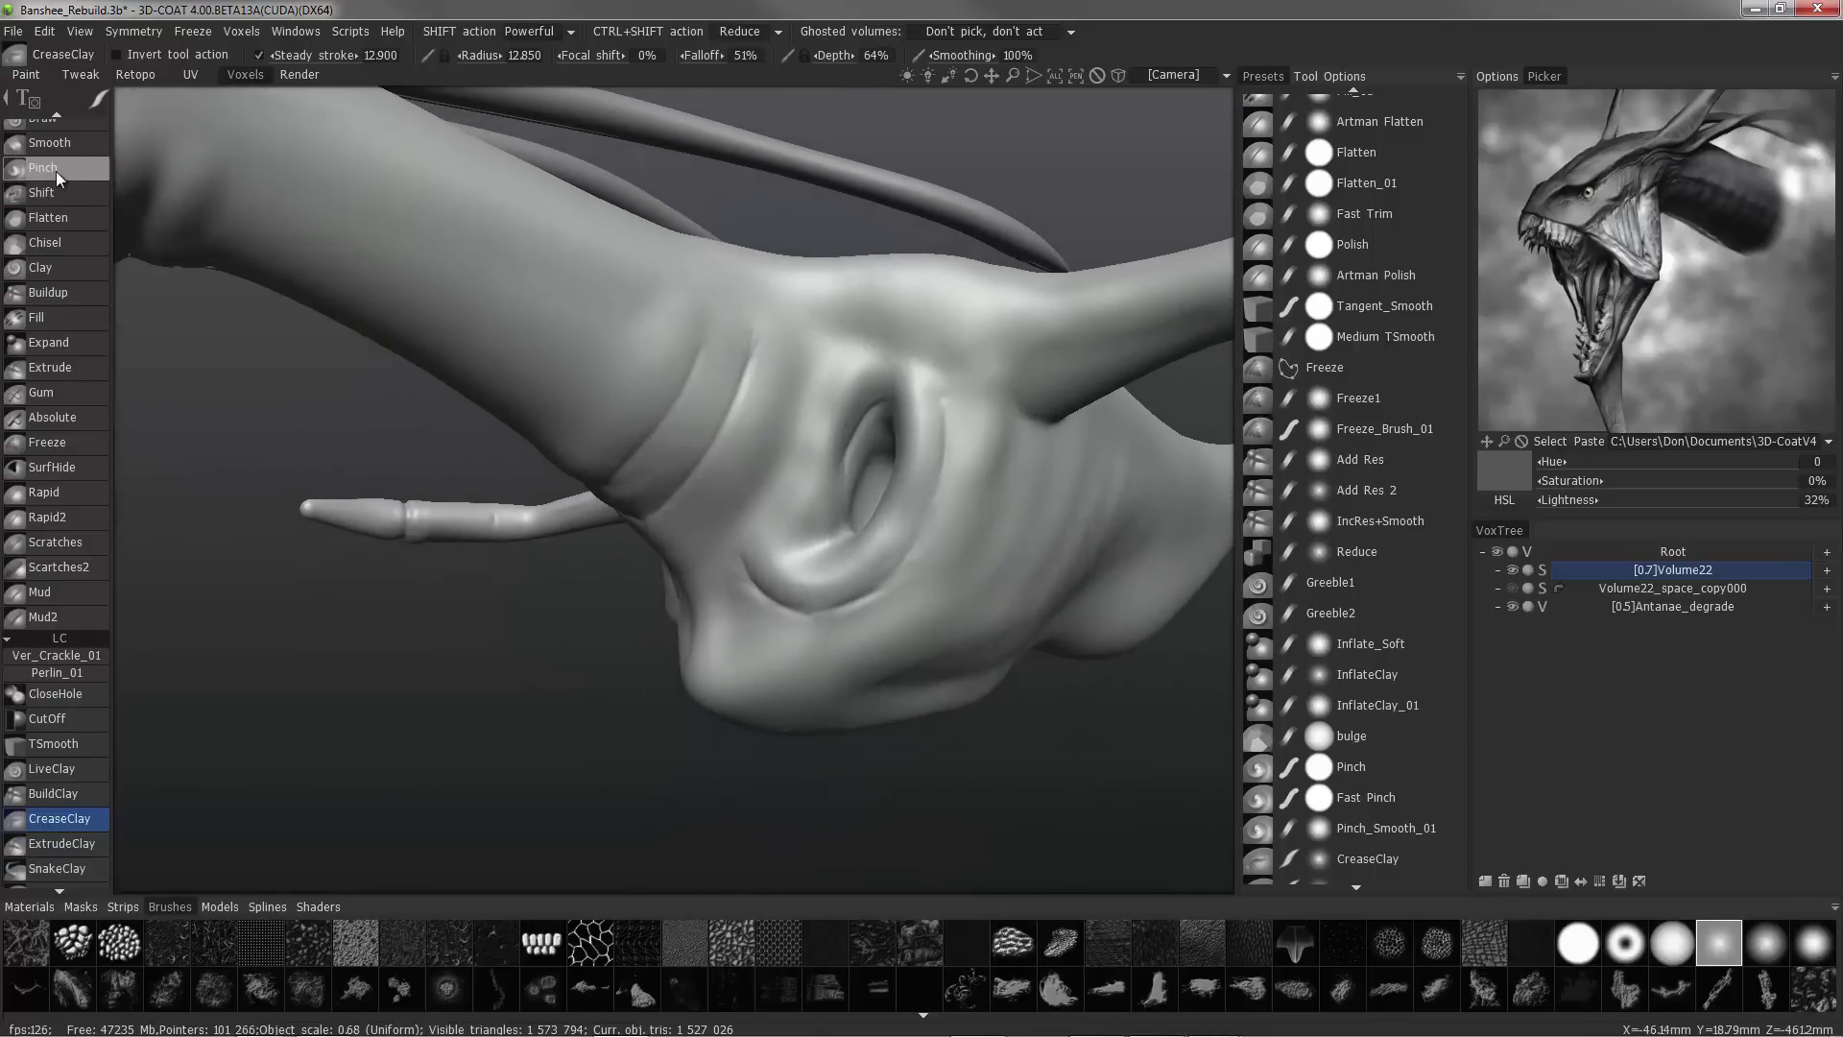
alt+drag(59, 178, 112, 321)
click(77, 744)
alt+drag(739, 430, 942, 487)
alt+drag(251, 807, 248, 786)
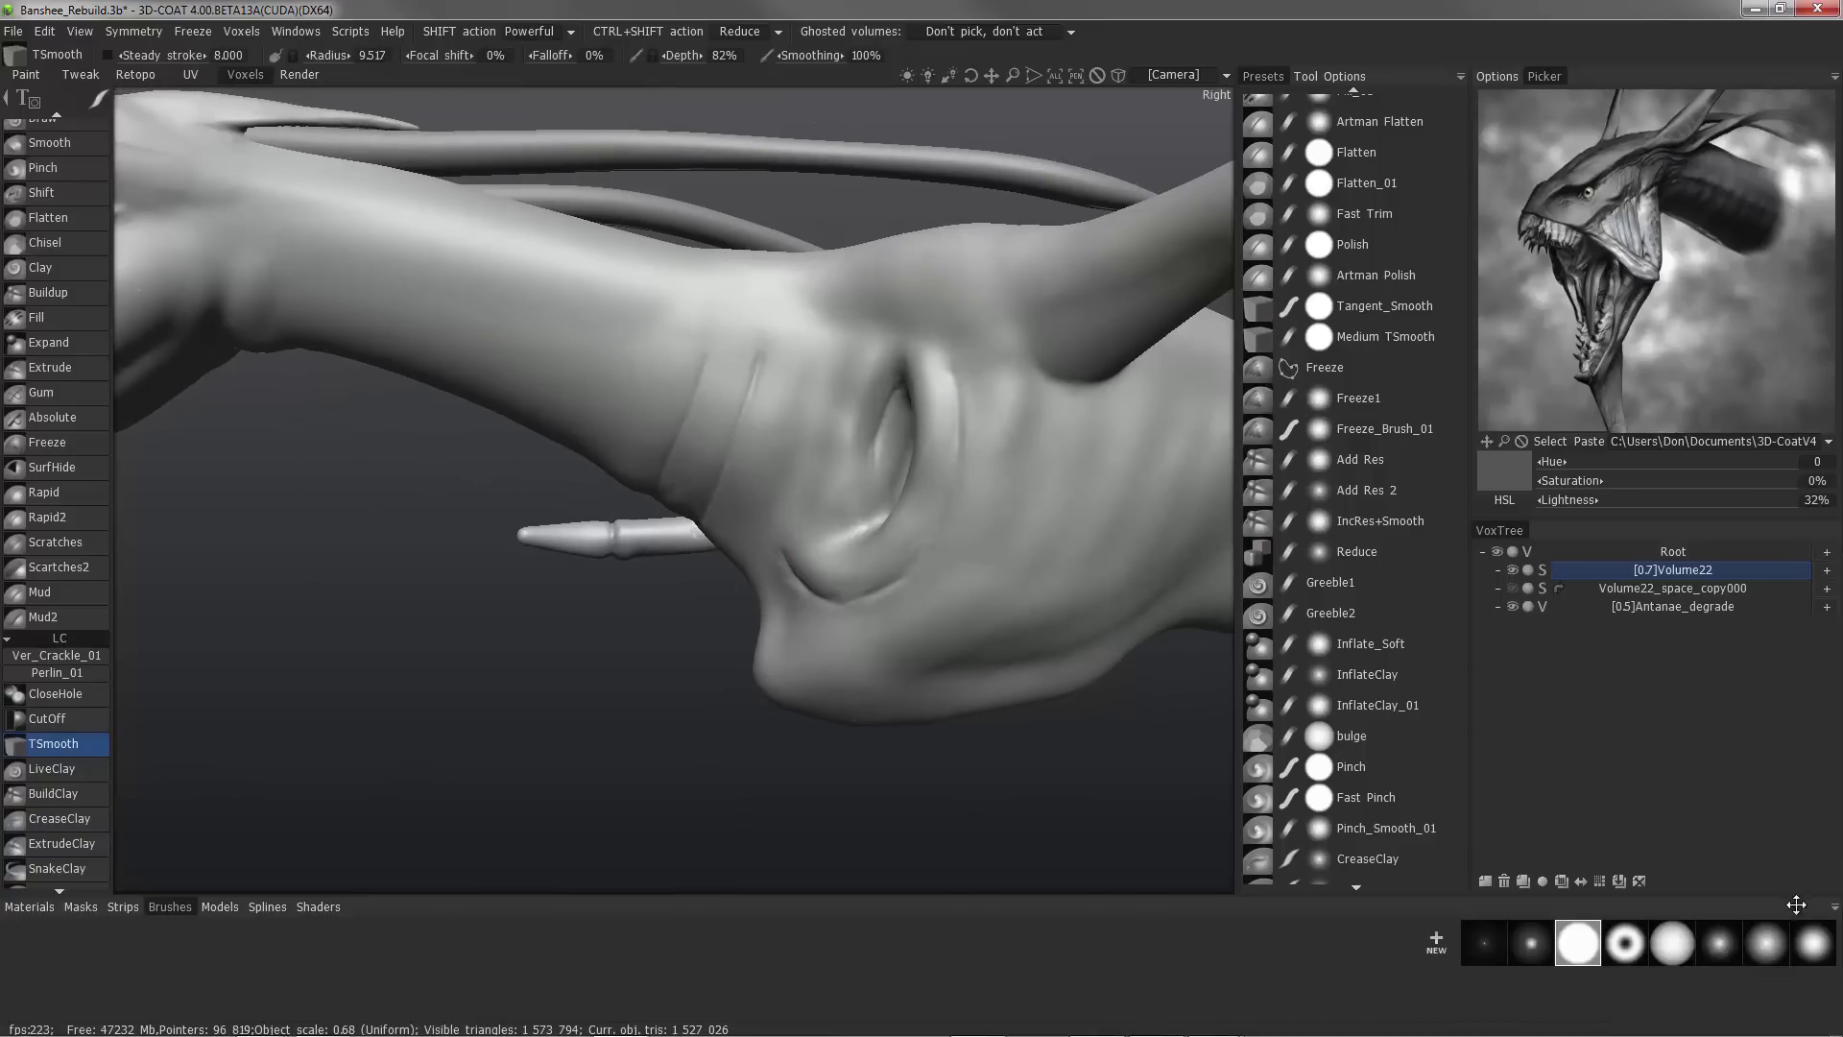
click(1833, 906)
mouse_move(1698, 938)
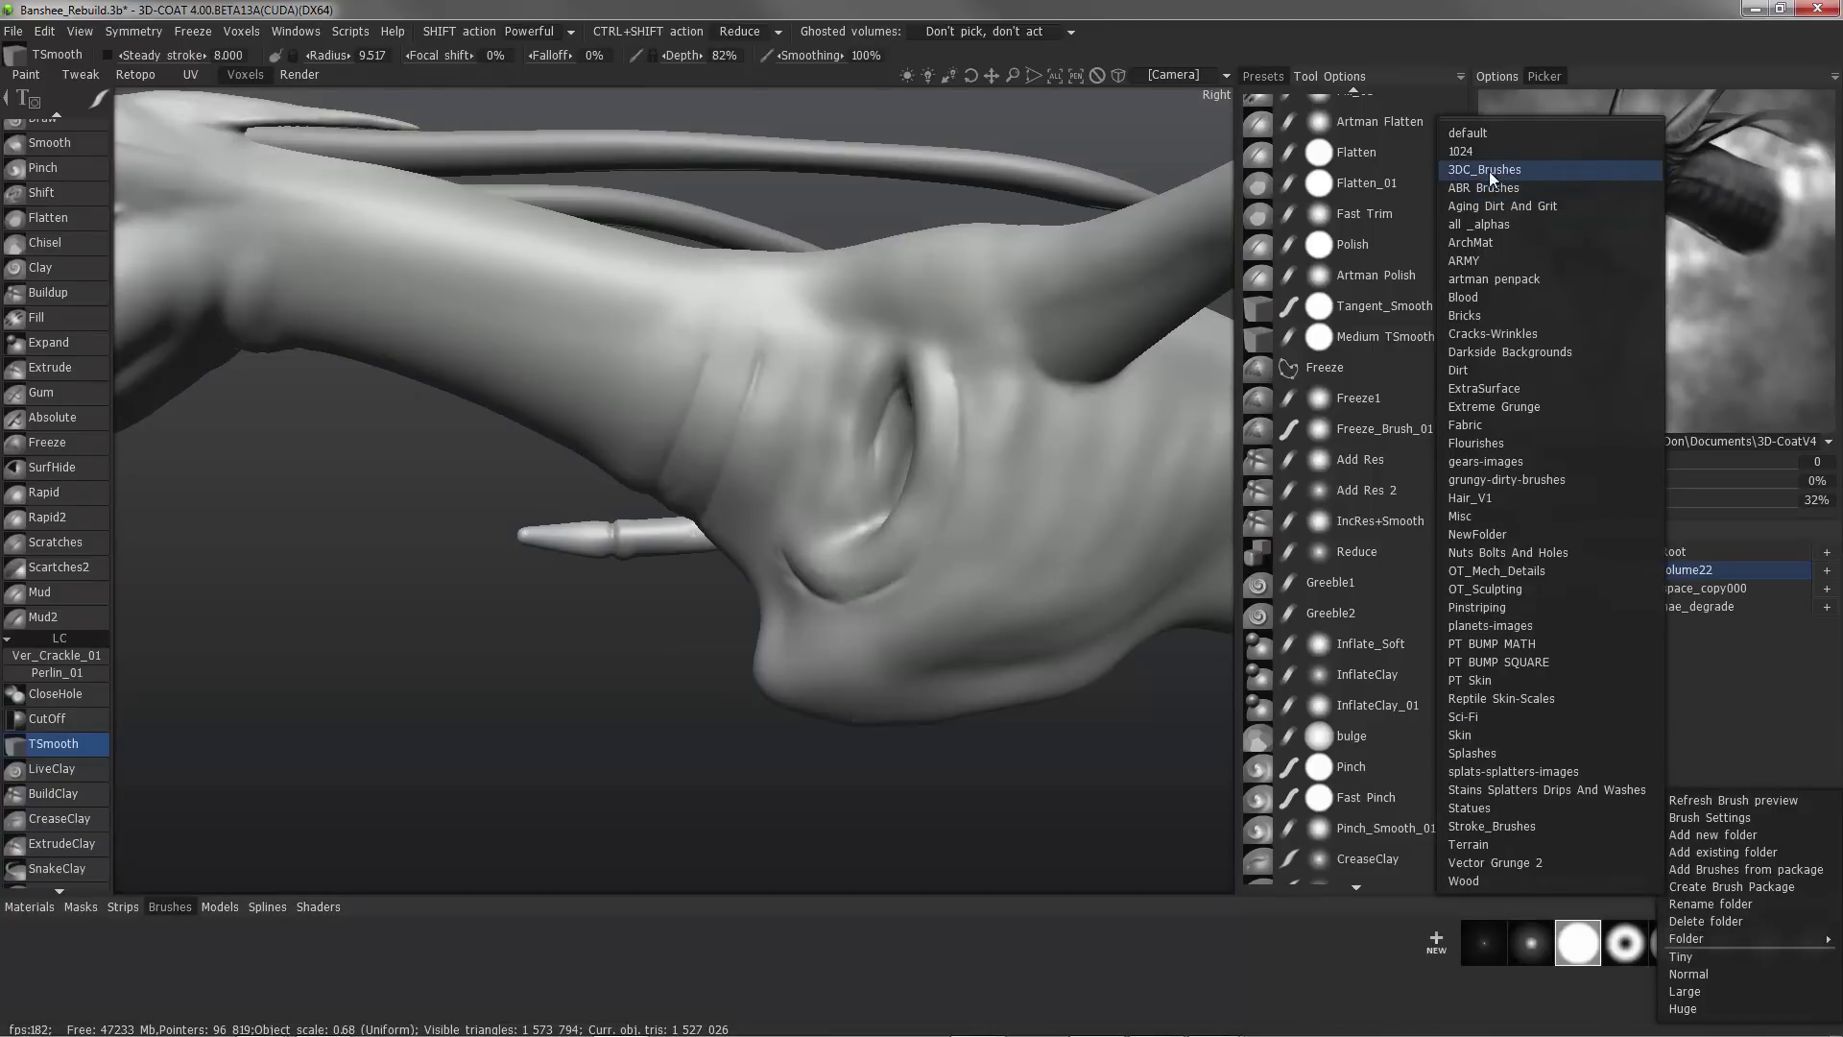
- Soften the creases around the side opening and neck base using TSmooth with a soft round alpha
alt+drag(751, 400, 932, 432)
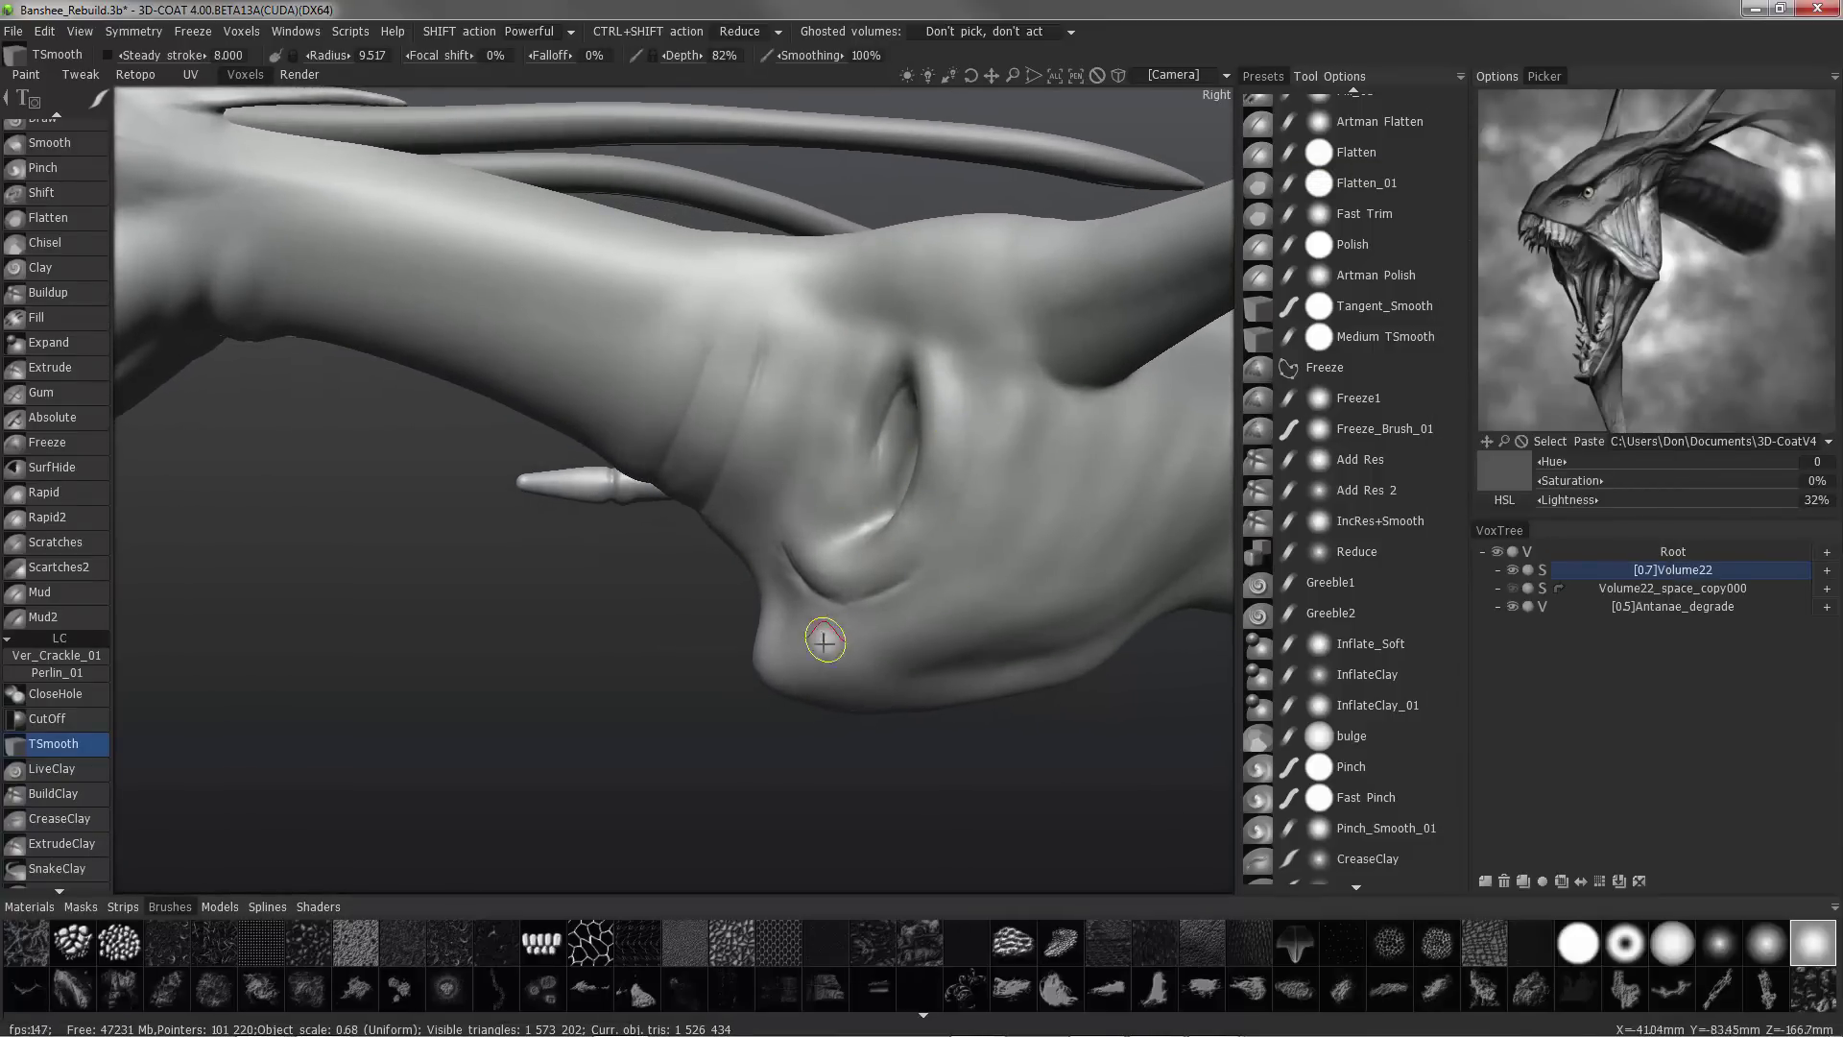
alt+drag(823, 646, 765, 517)
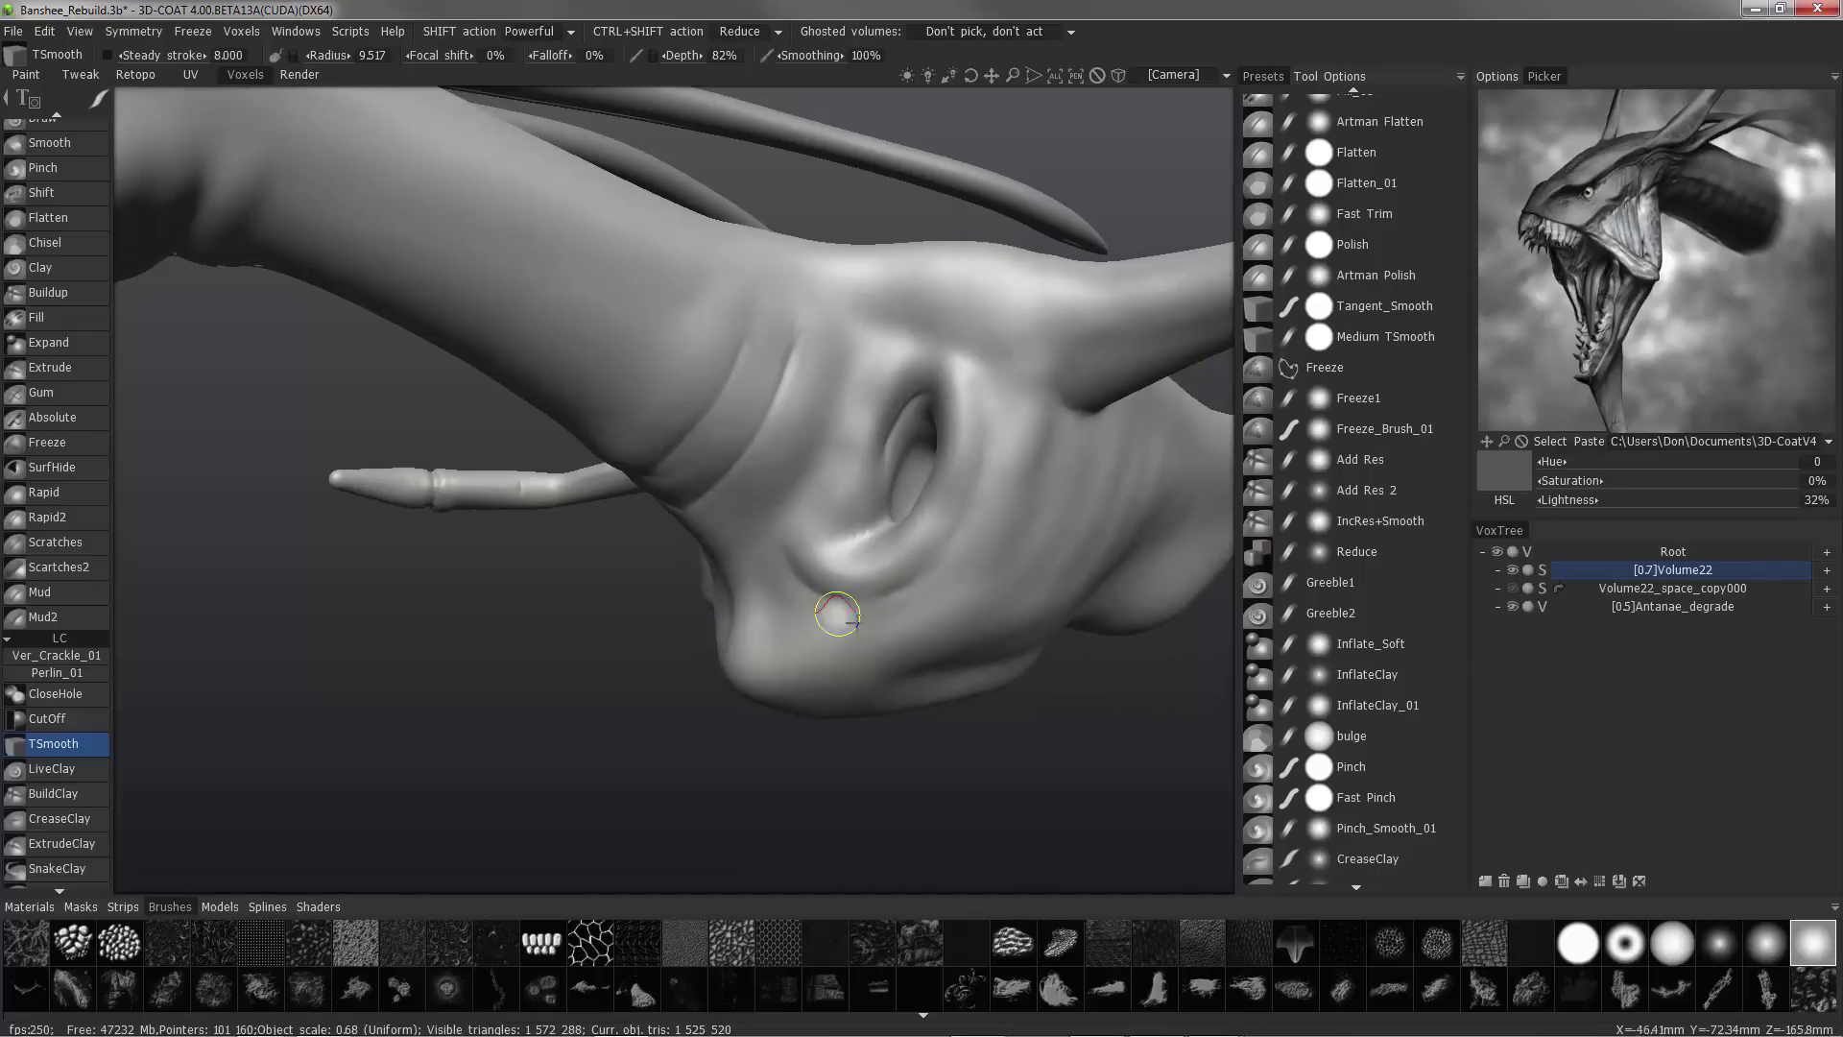
alt+drag(837, 614, 781, 355)
drag(715, 506, 630, 559)
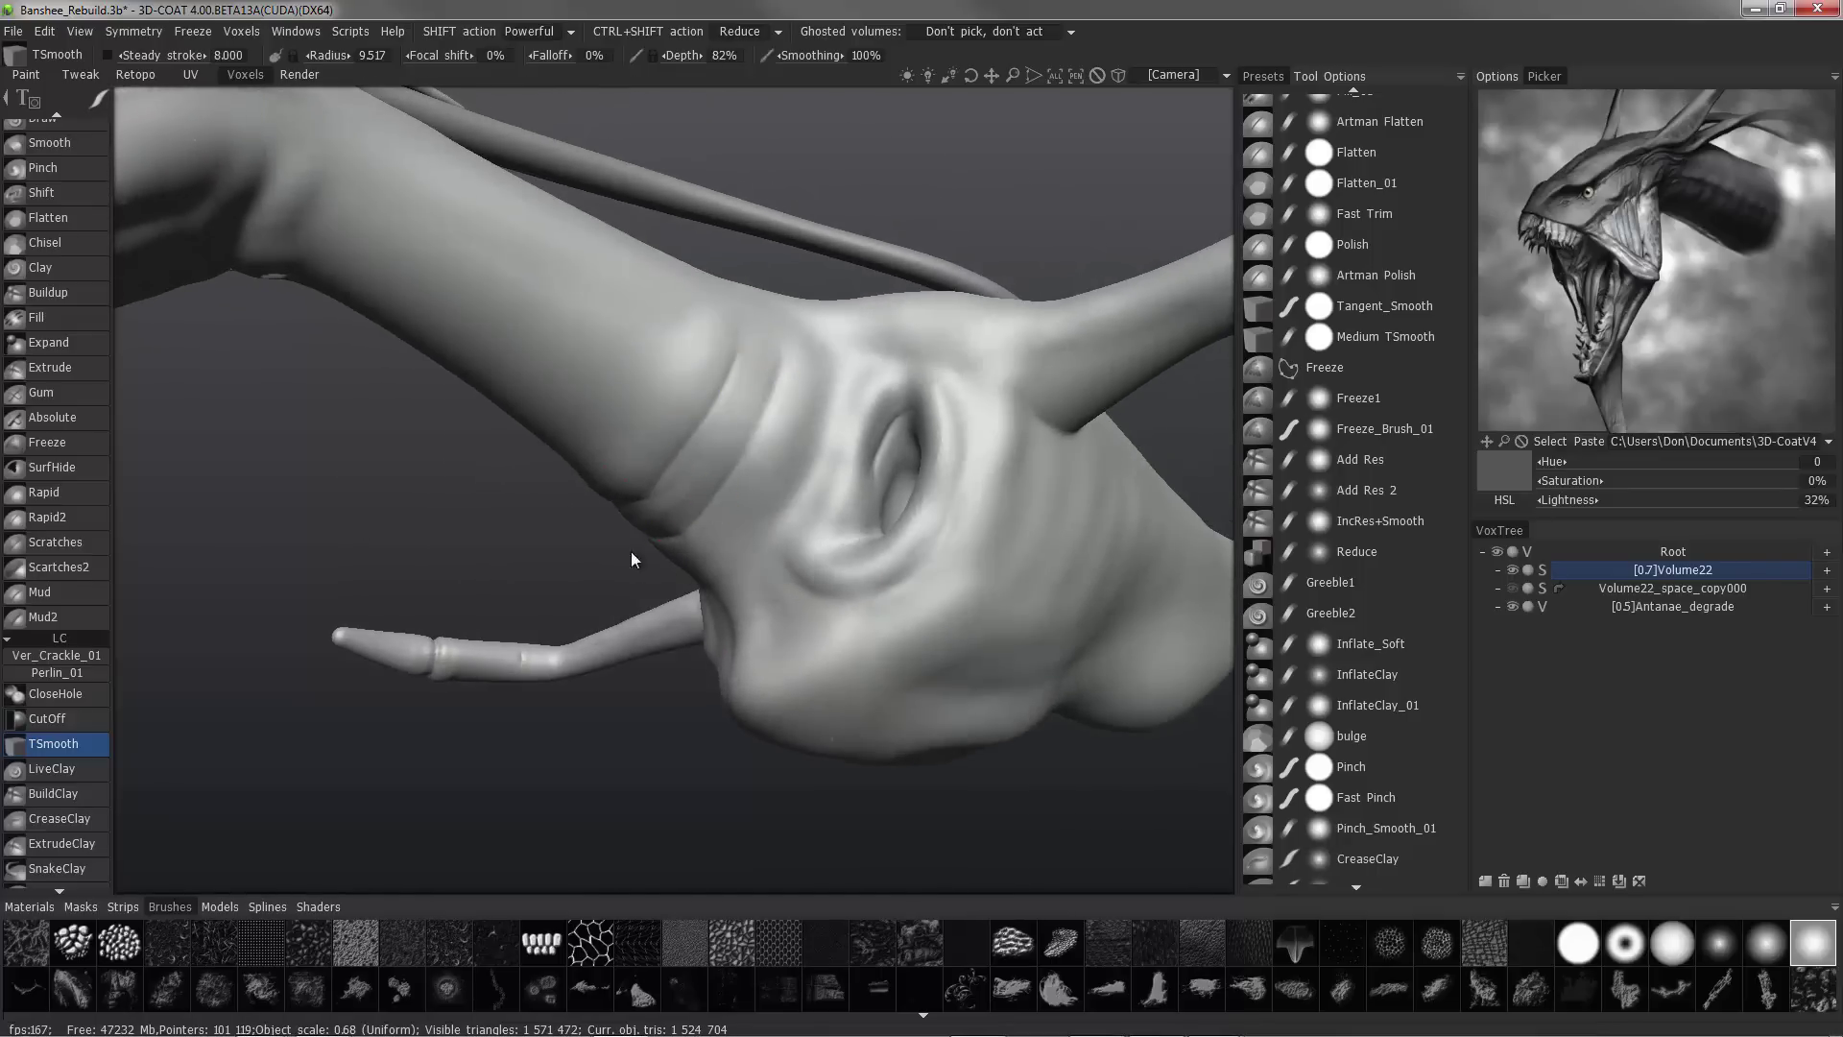
mouse_move(736, 343)
mouse_down()
mouse_move(637, 493)
mouse_move(556, 514)
mouse_move(693, 391)
mouse_move(733, 522)
mouse_move(768, 404)
mouse_move(1000, 485)
mouse_up()
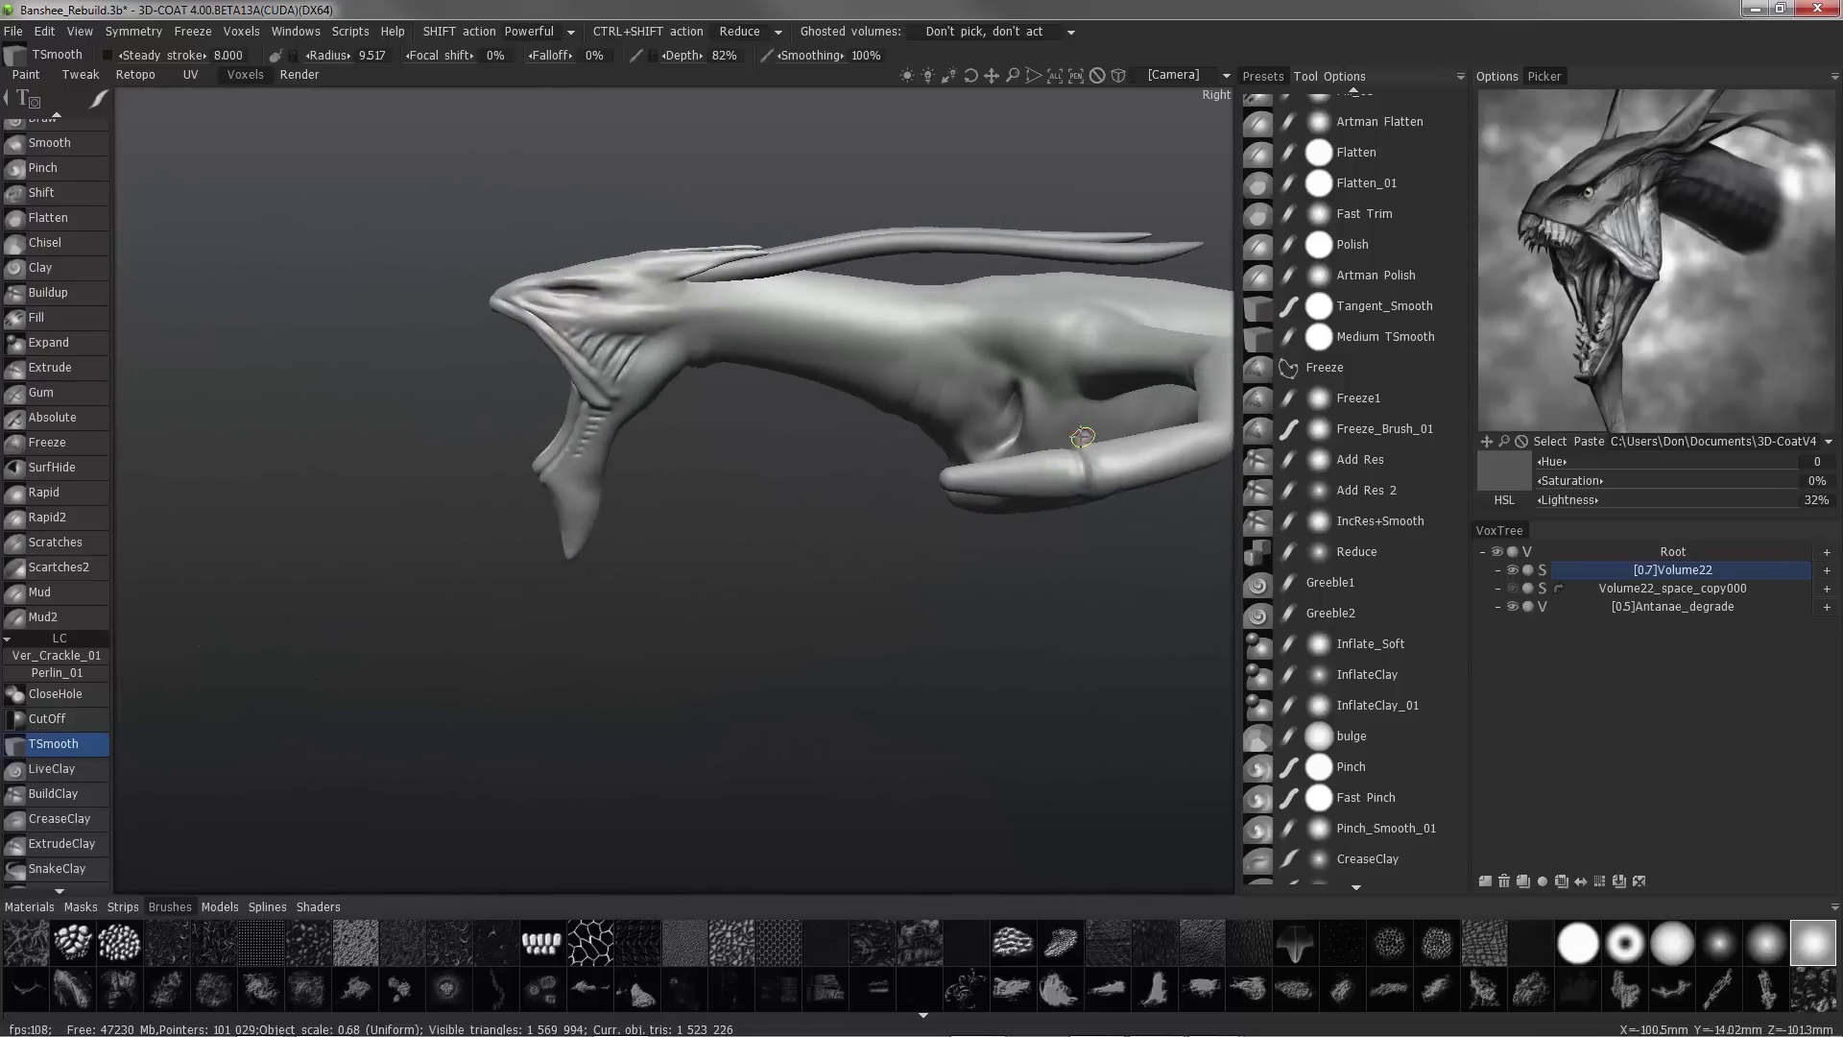
- Smooth the forelimb's claw and the surface near its joint with TSmooth at an enlarged radius of 20.724
mouse_move(1029, 434)
middle_down()
mouse_move(1137, 507)
mouse_move(1037, 496)
middle_up()
right_drag(1036, 495, 1054, 492)
shift+drag(1054, 491, 1018, 493)
mouse_move(1051, 494)
middle_down()
mouse_move(983, 744)
mouse_move(1083, 716)
mouse_move(1042, 704)
middle_up()
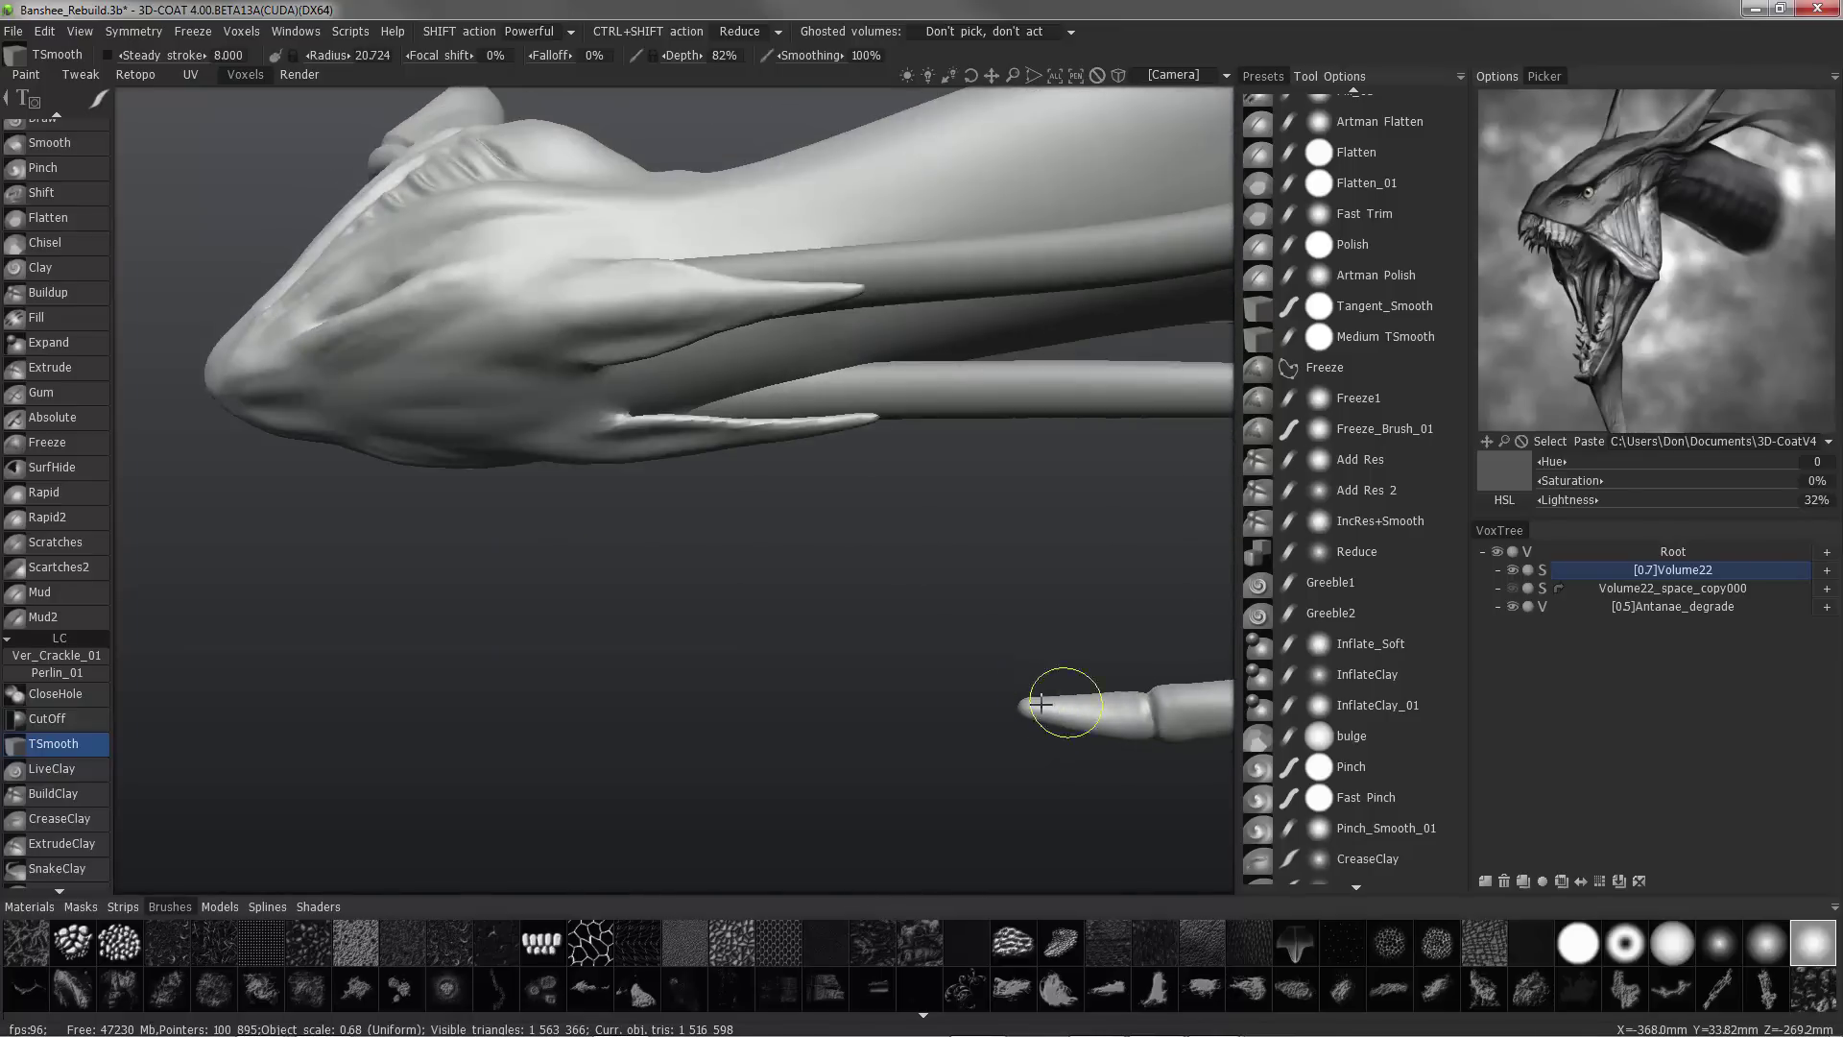
mouse_move(1161, 701)
middle_down()
mouse_move(998, 700)
mouse_move(1156, 720)
middle_up()
right_drag(1156, 720, 1163, 719)
scroll(1162, 720, down, 3)
middle_drag(710, 643, 907, 586)
- Taper the forelimb's claw toward a point with the Pinch brush, working around it at radii between about 16 and 28
click(43, 167)
scroll(899, 370, up, 6)
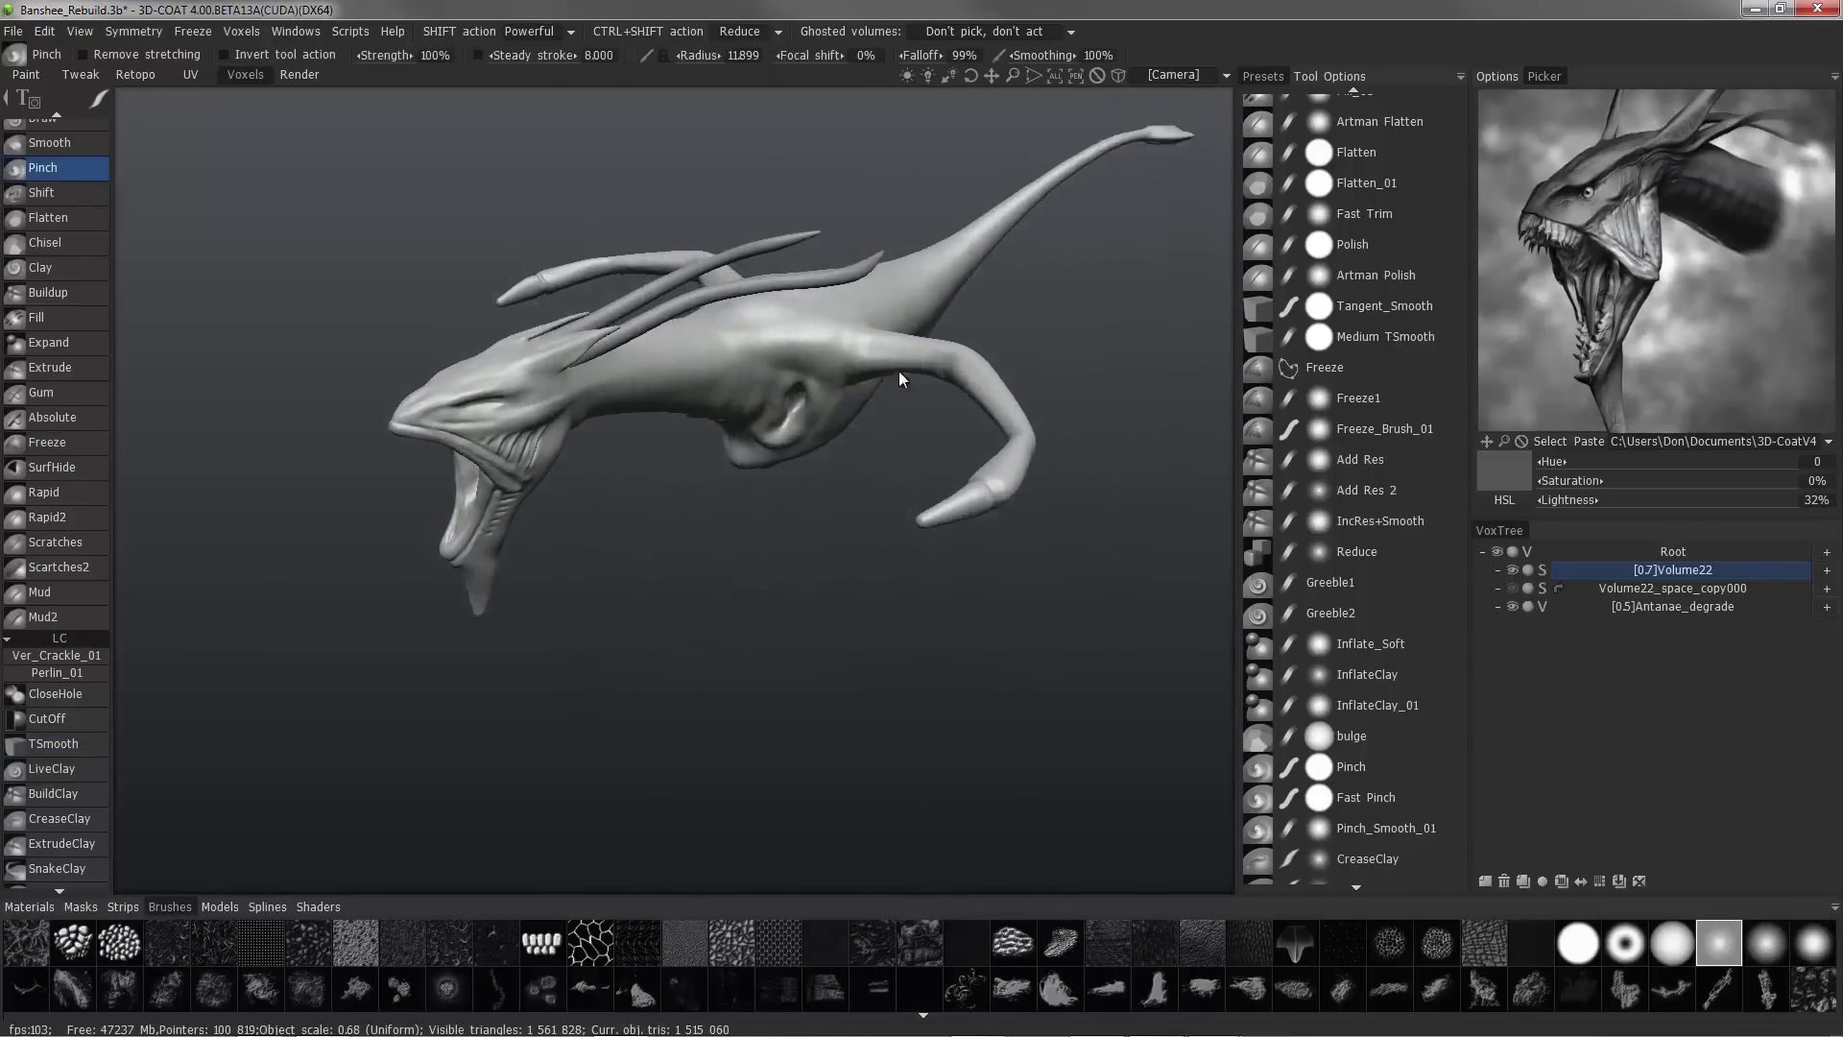
scroll(995, 756, up, 4)
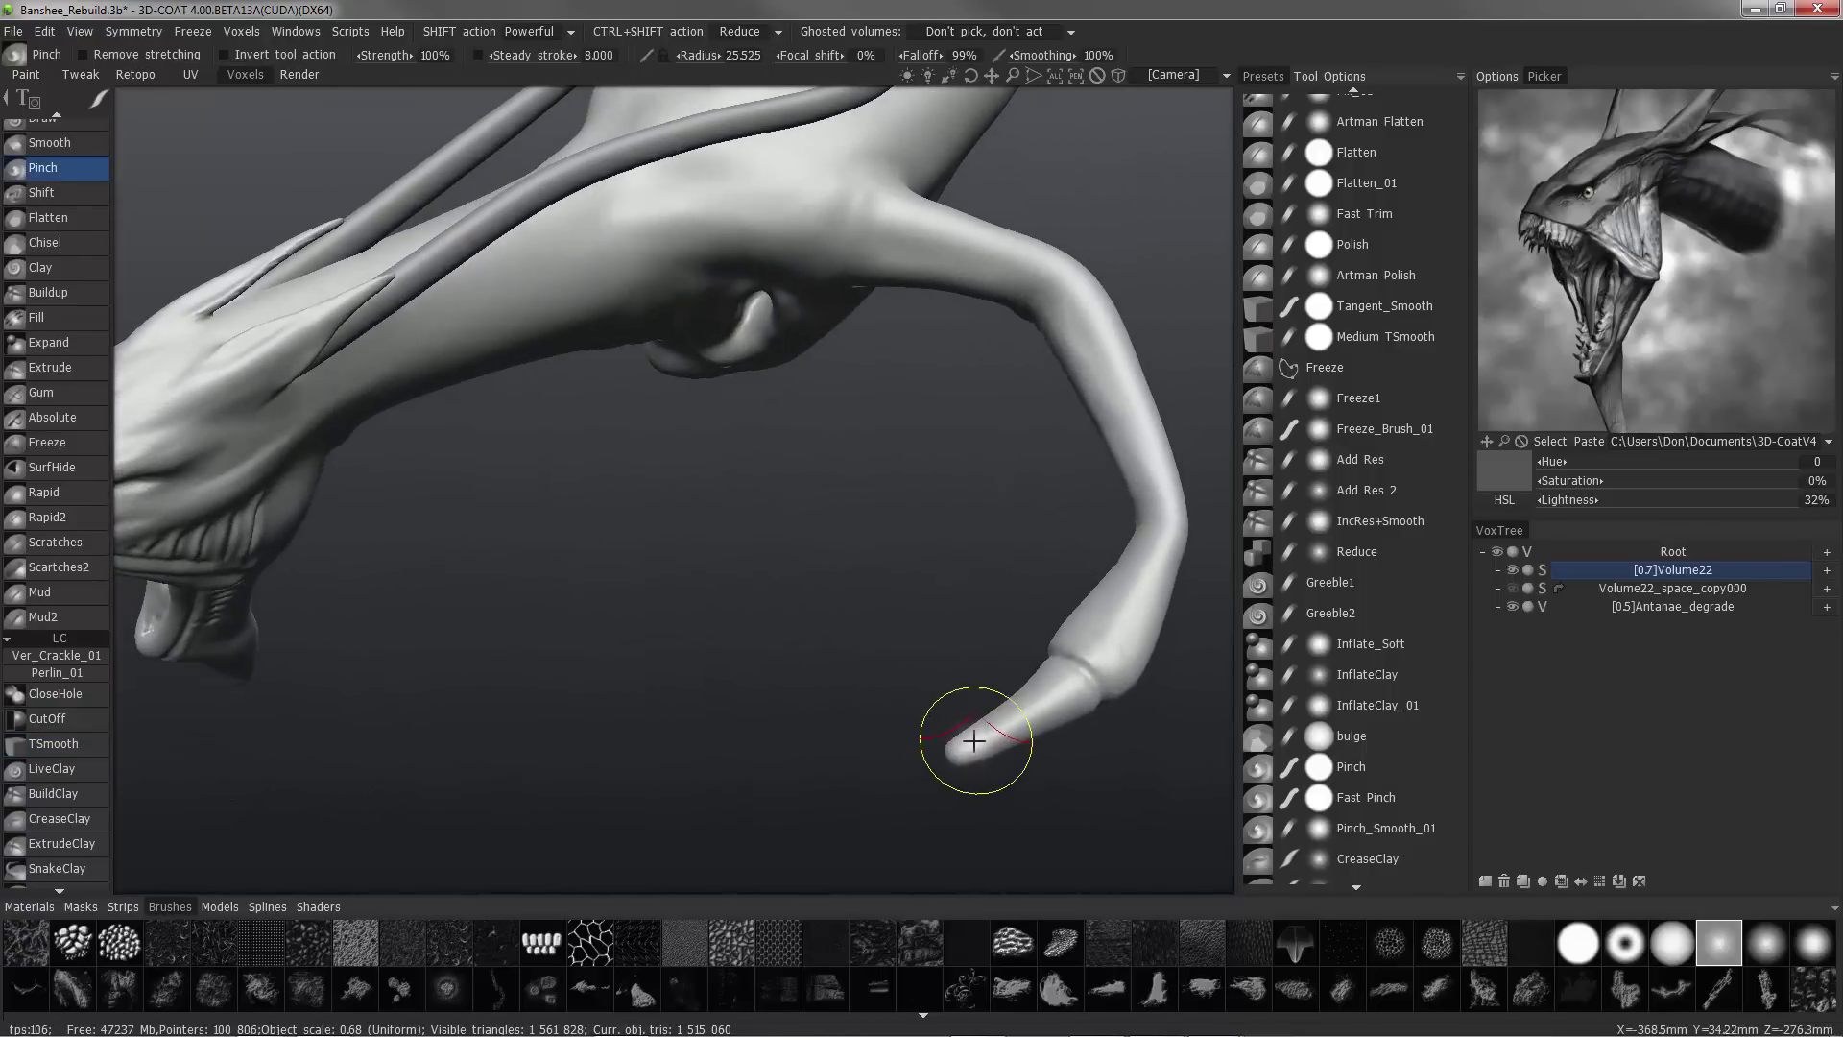
mouse_move(948, 756)
middle_down()
mouse_move(922, 625)
mouse_move(910, 651)
middle_up()
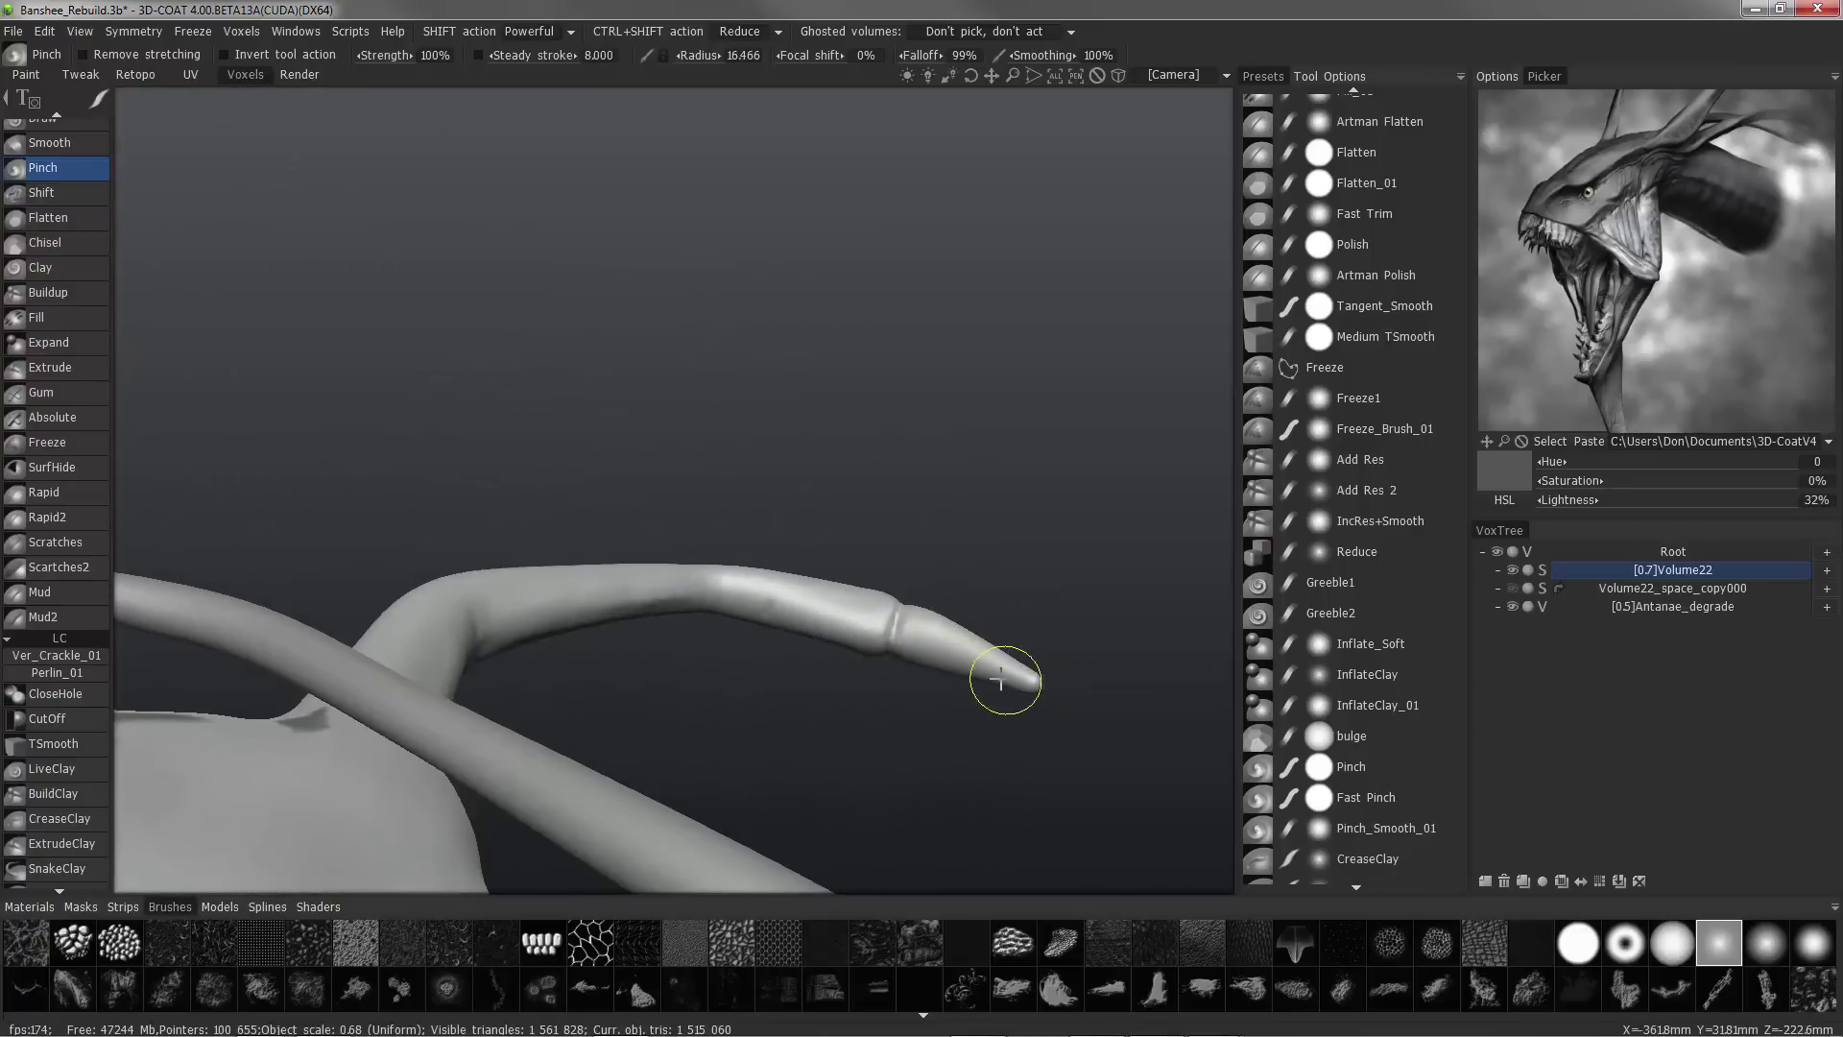
mouse_move(963, 663)
middle_down()
mouse_move(818, 670)
mouse_move(995, 669)
mouse_move(930, 667)
middle_up()
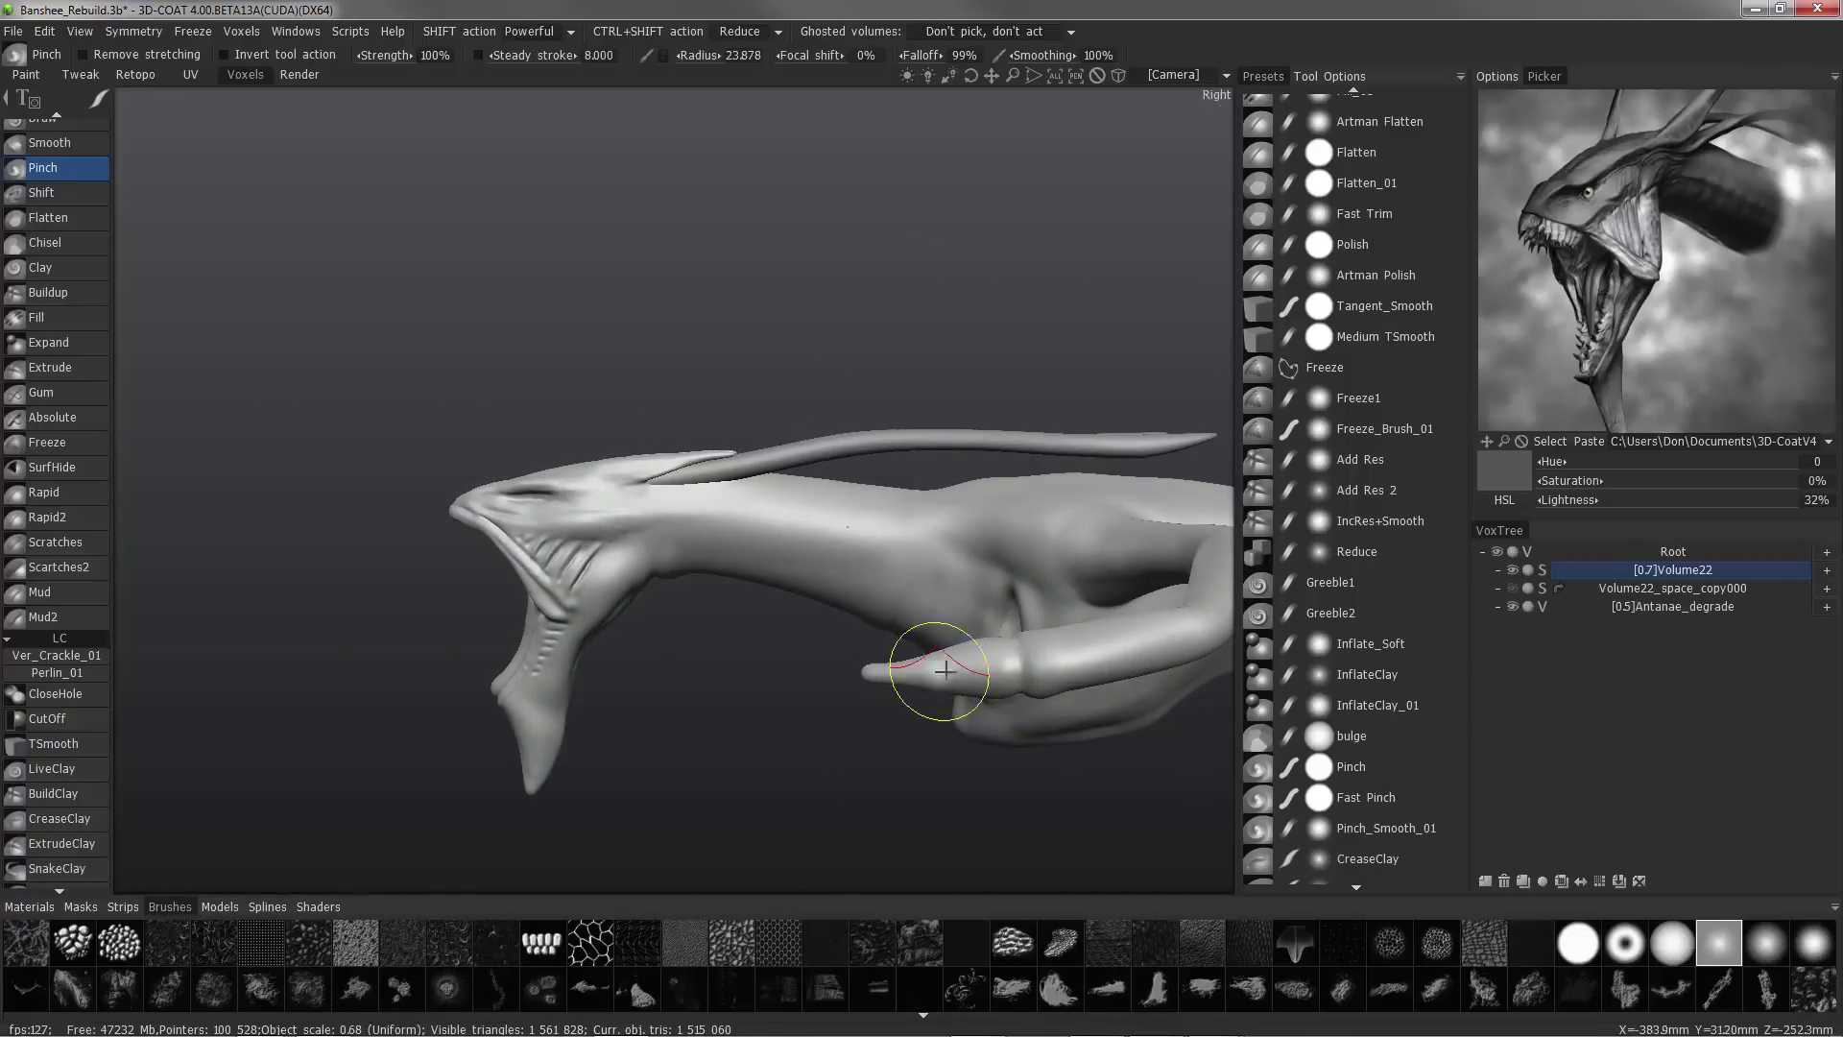
middle_drag(985, 668, 737, 582)
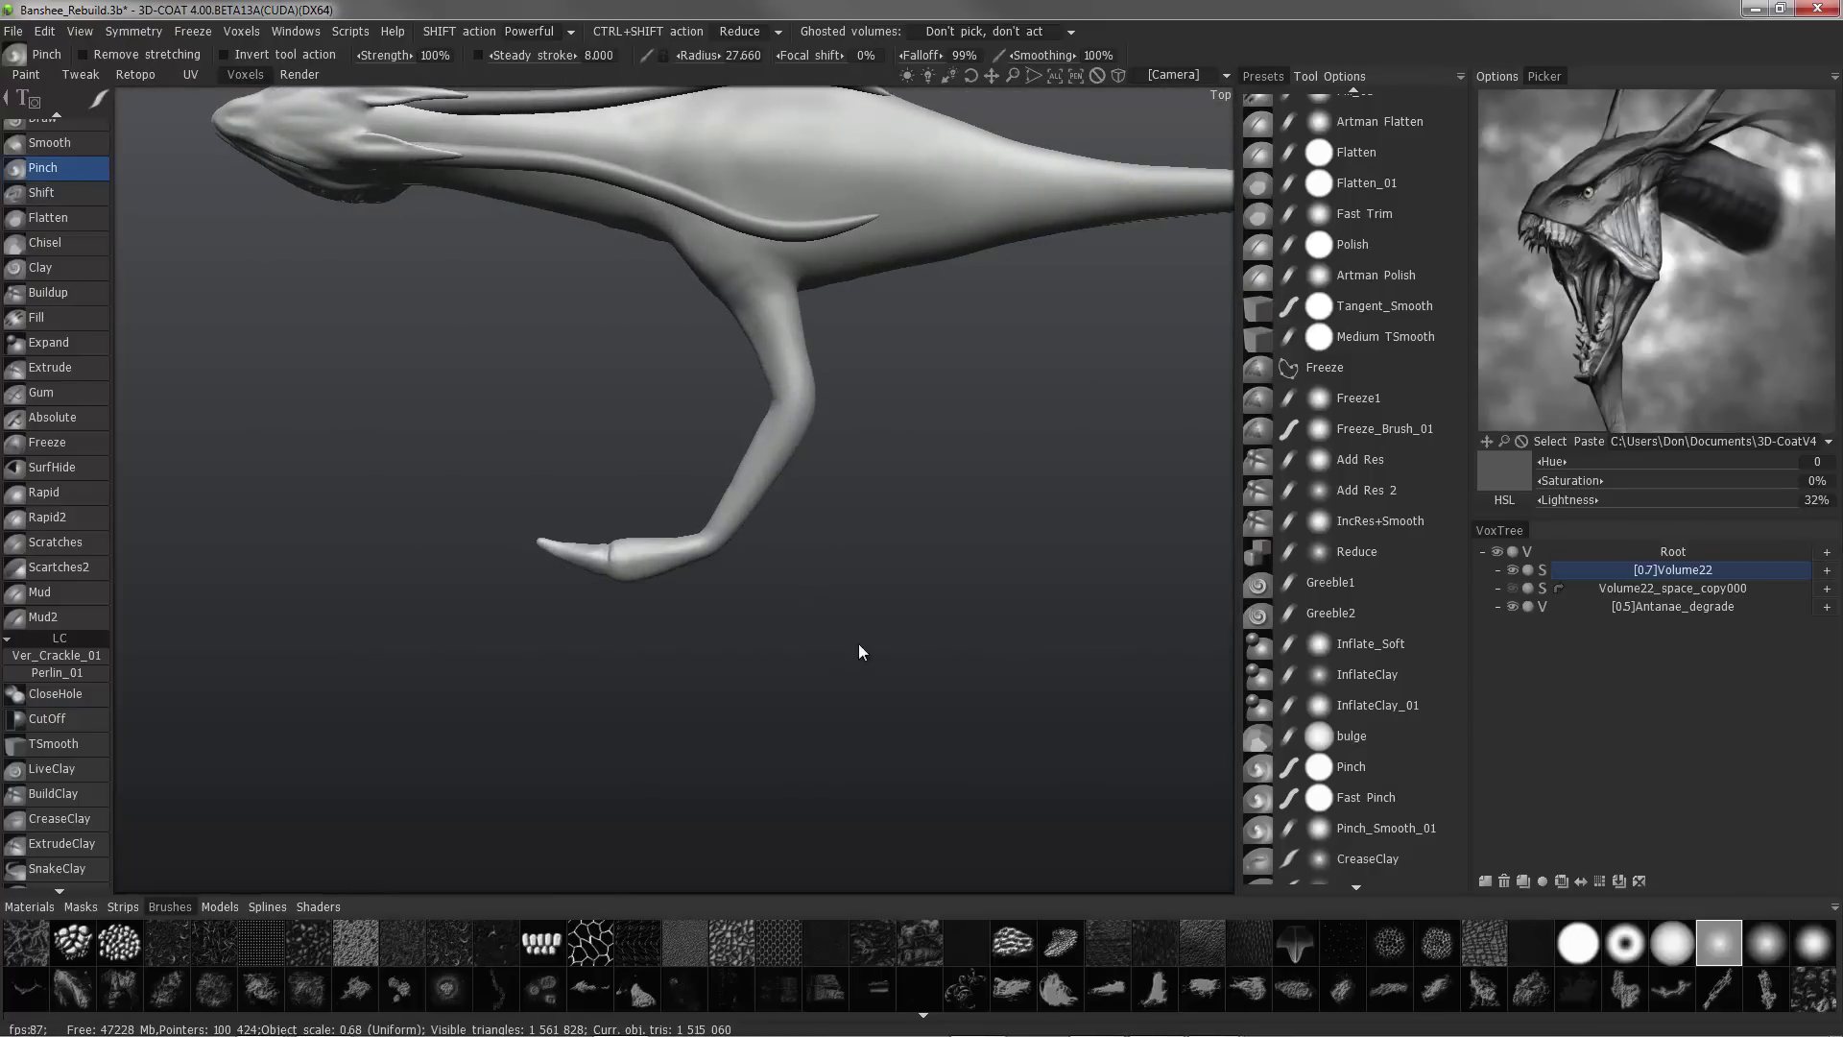
middle_drag(858, 645, 711, 624)
- Reshape the forelimb's wrist bend with the Move brush, using radius 46.976 and a reduced radius of 38.820
scroll(101, 475, down, 8)
click(43, 814)
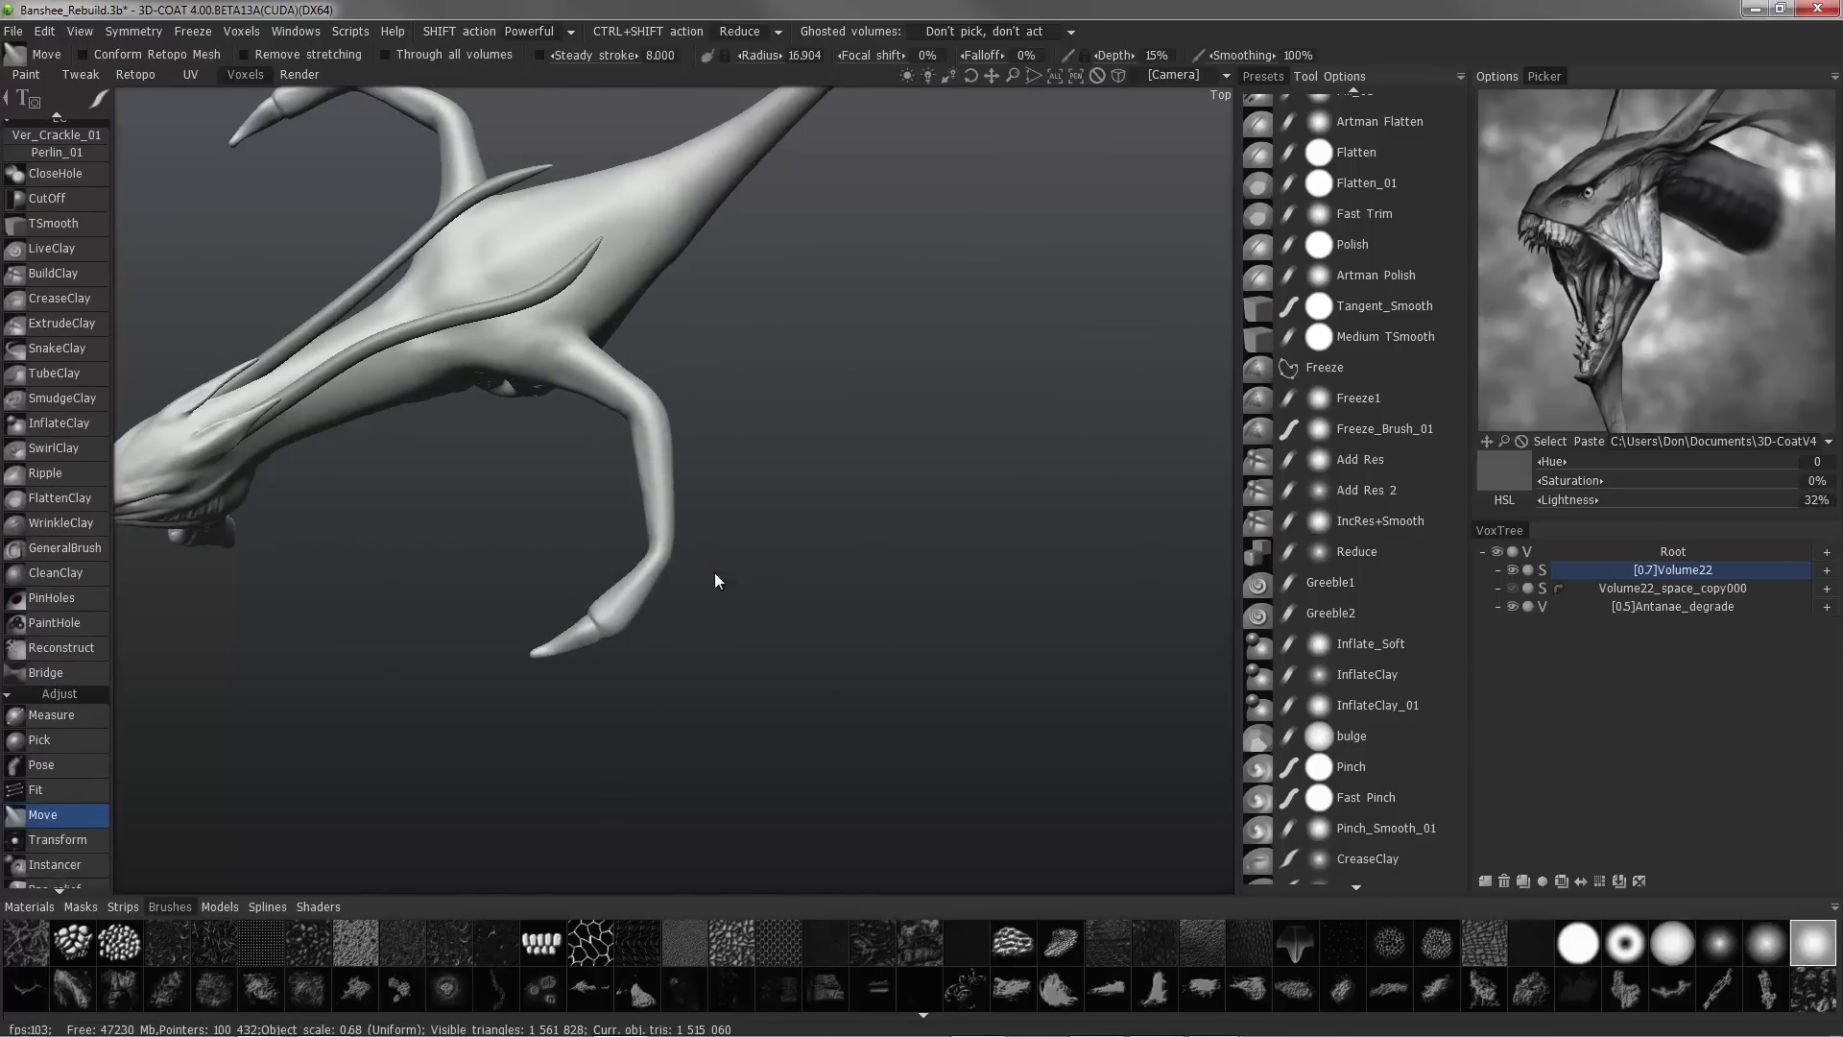
scroll(714, 581, up, 2)
right_drag(633, 619, 620, 622)
middle_drag(619, 622, 649, 624)
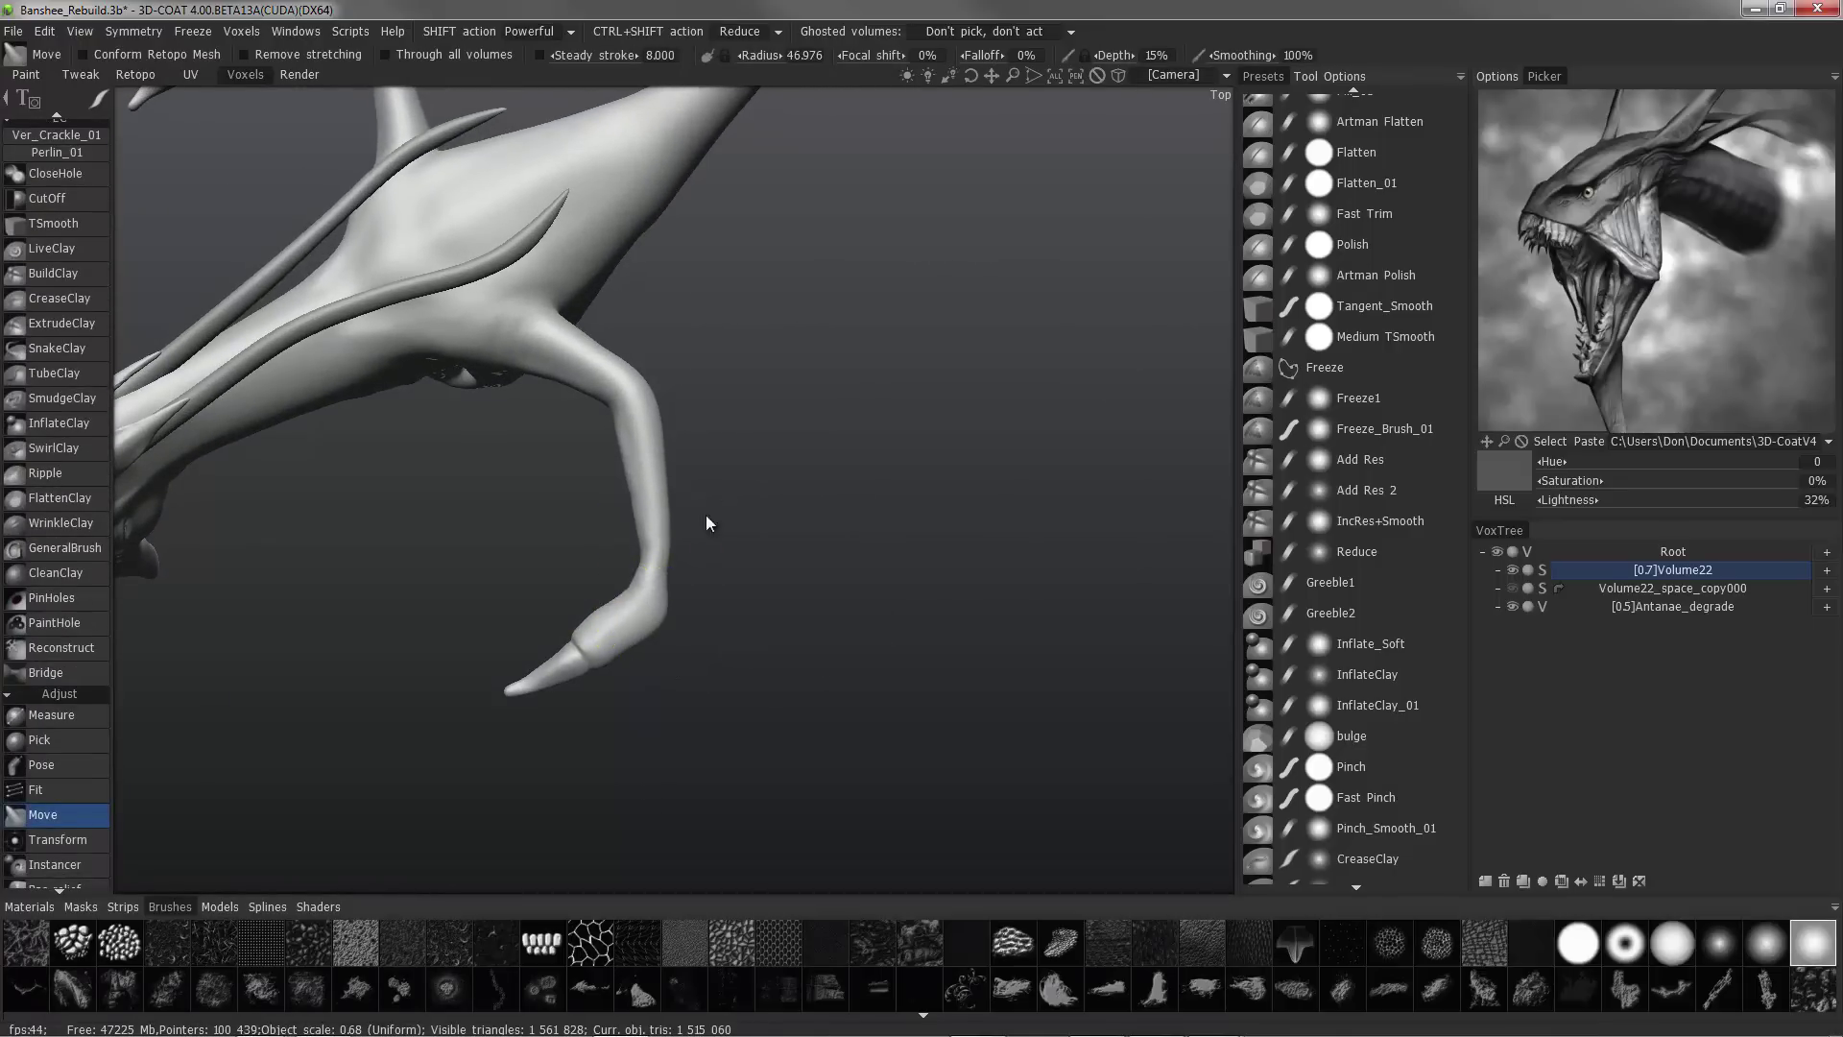
right_drag(654, 627, 645, 609)
middle_drag(647, 607, 647, 599)
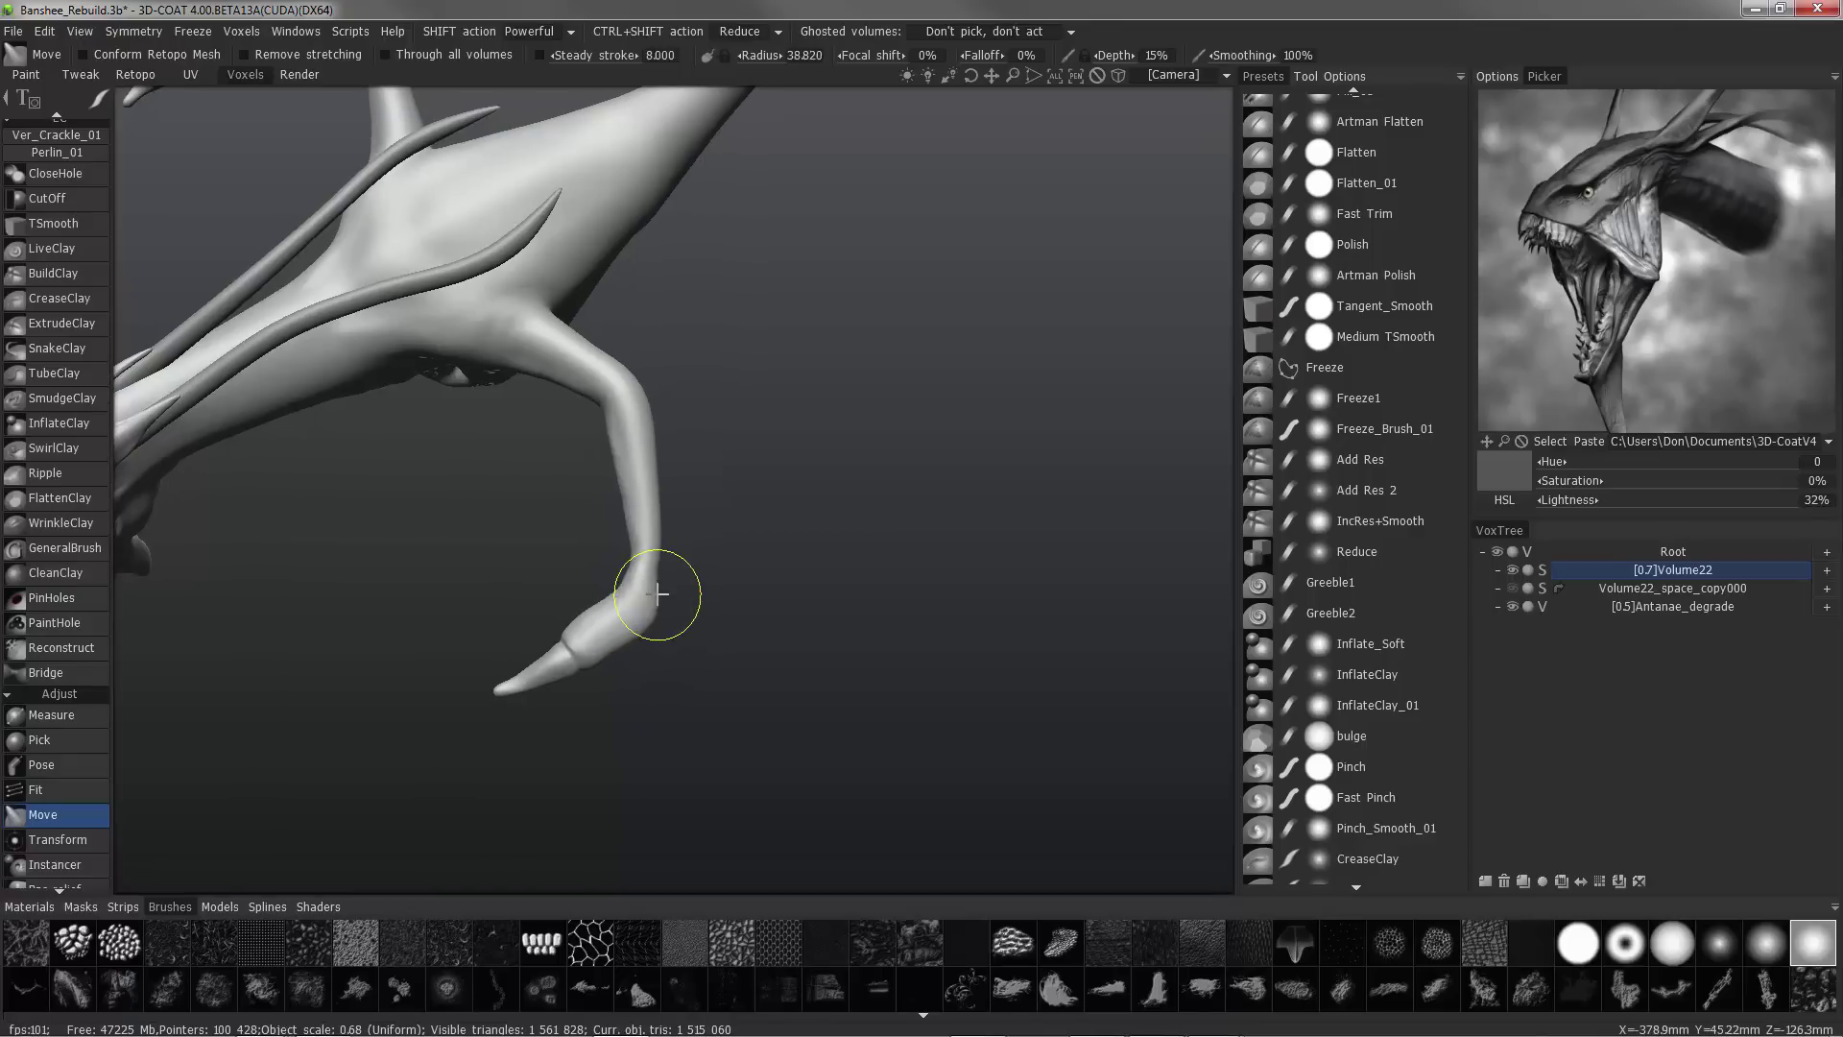
- Form a more angular wrist and lower forelimb with the Move brush at radius 32.236
drag(672, 519, 651, 568)
mouse_move(658, 467)
mouse_down()
mouse_move(556, 601)
mouse_move(576, 614)
mouse_move(646, 596)
mouse_move(644, 579)
mouse_up()
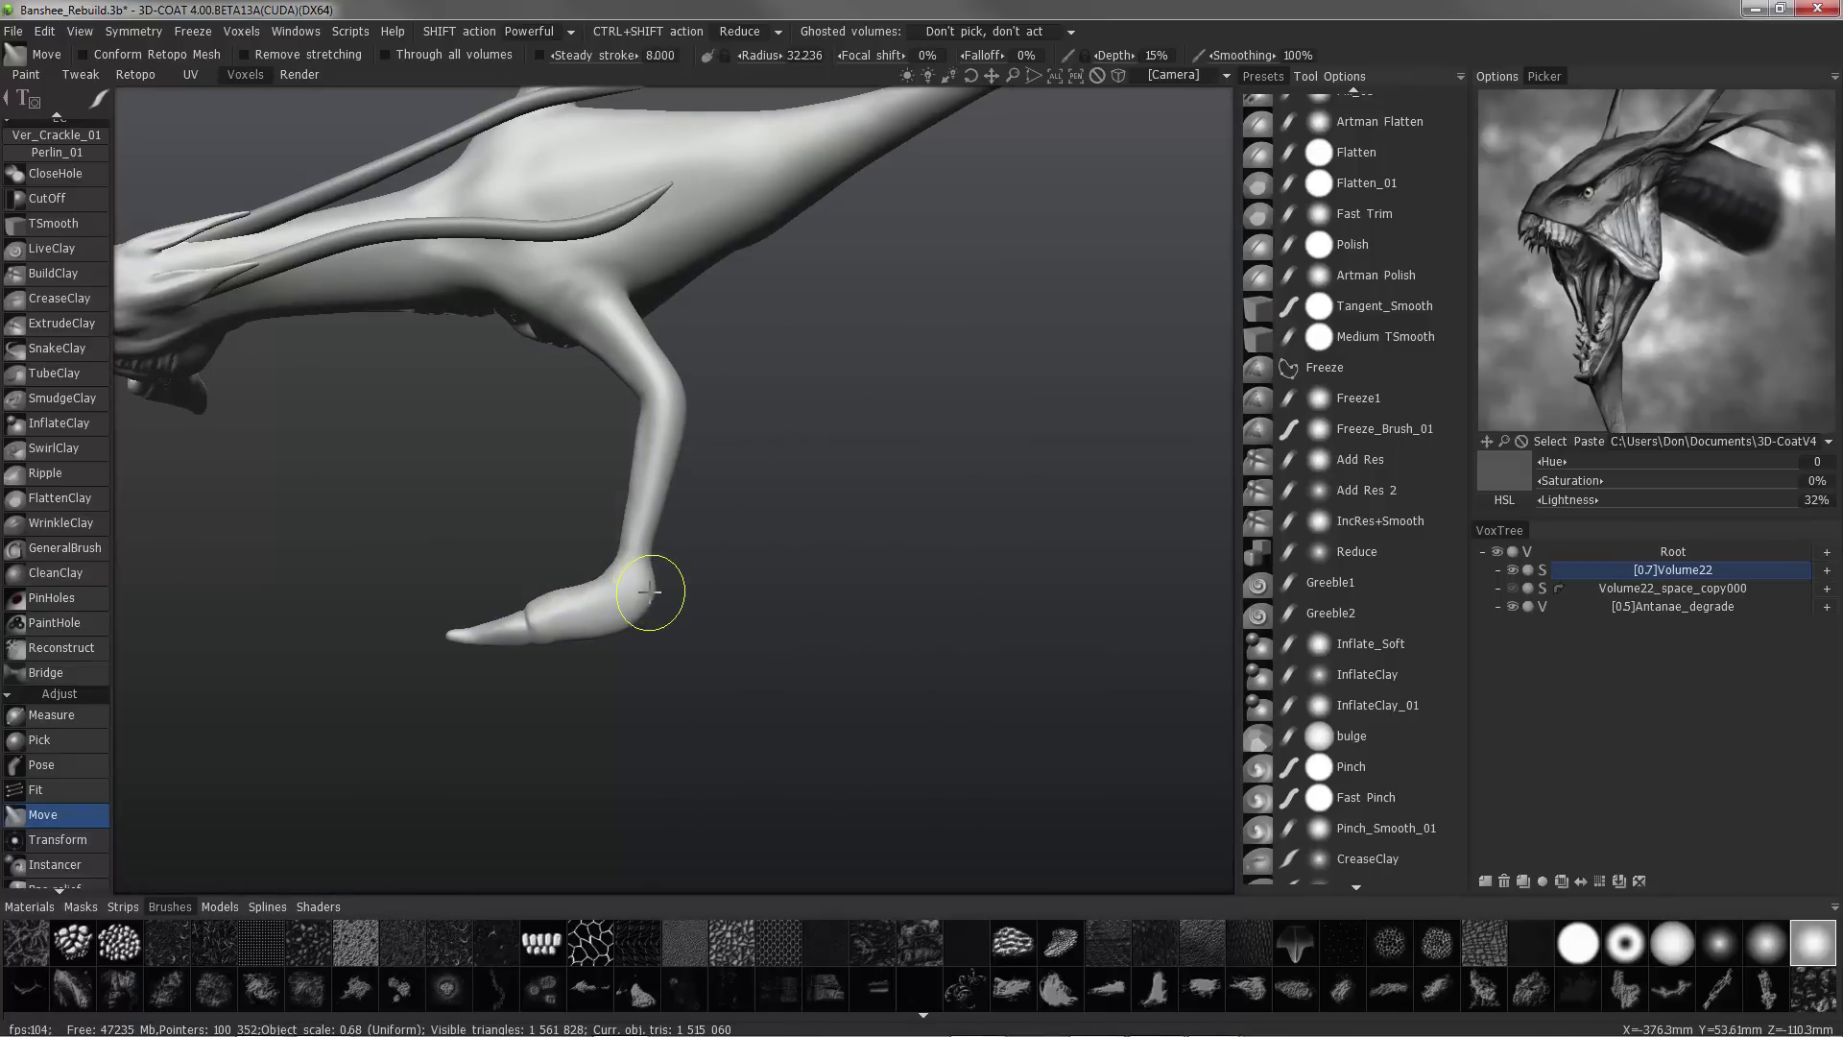
mouse_move(622, 619)
mouse_down()
mouse_move(650, 562)
mouse_move(564, 527)
mouse_move(587, 650)
mouse_move(649, 624)
mouse_move(657, 594)
mouse_move(624, 557)
mouse_move(538, 563)
mouse_move(572, 625)
mouse_move(562, 669)
mouse_move(589, 556)
mouse_move(642, 604)
mouse_up()
mouse_move(564, 664)
alt+mouse_down()
mouse_move(600, 662)
mouse_move(641, 571)
alt+mouse_up()
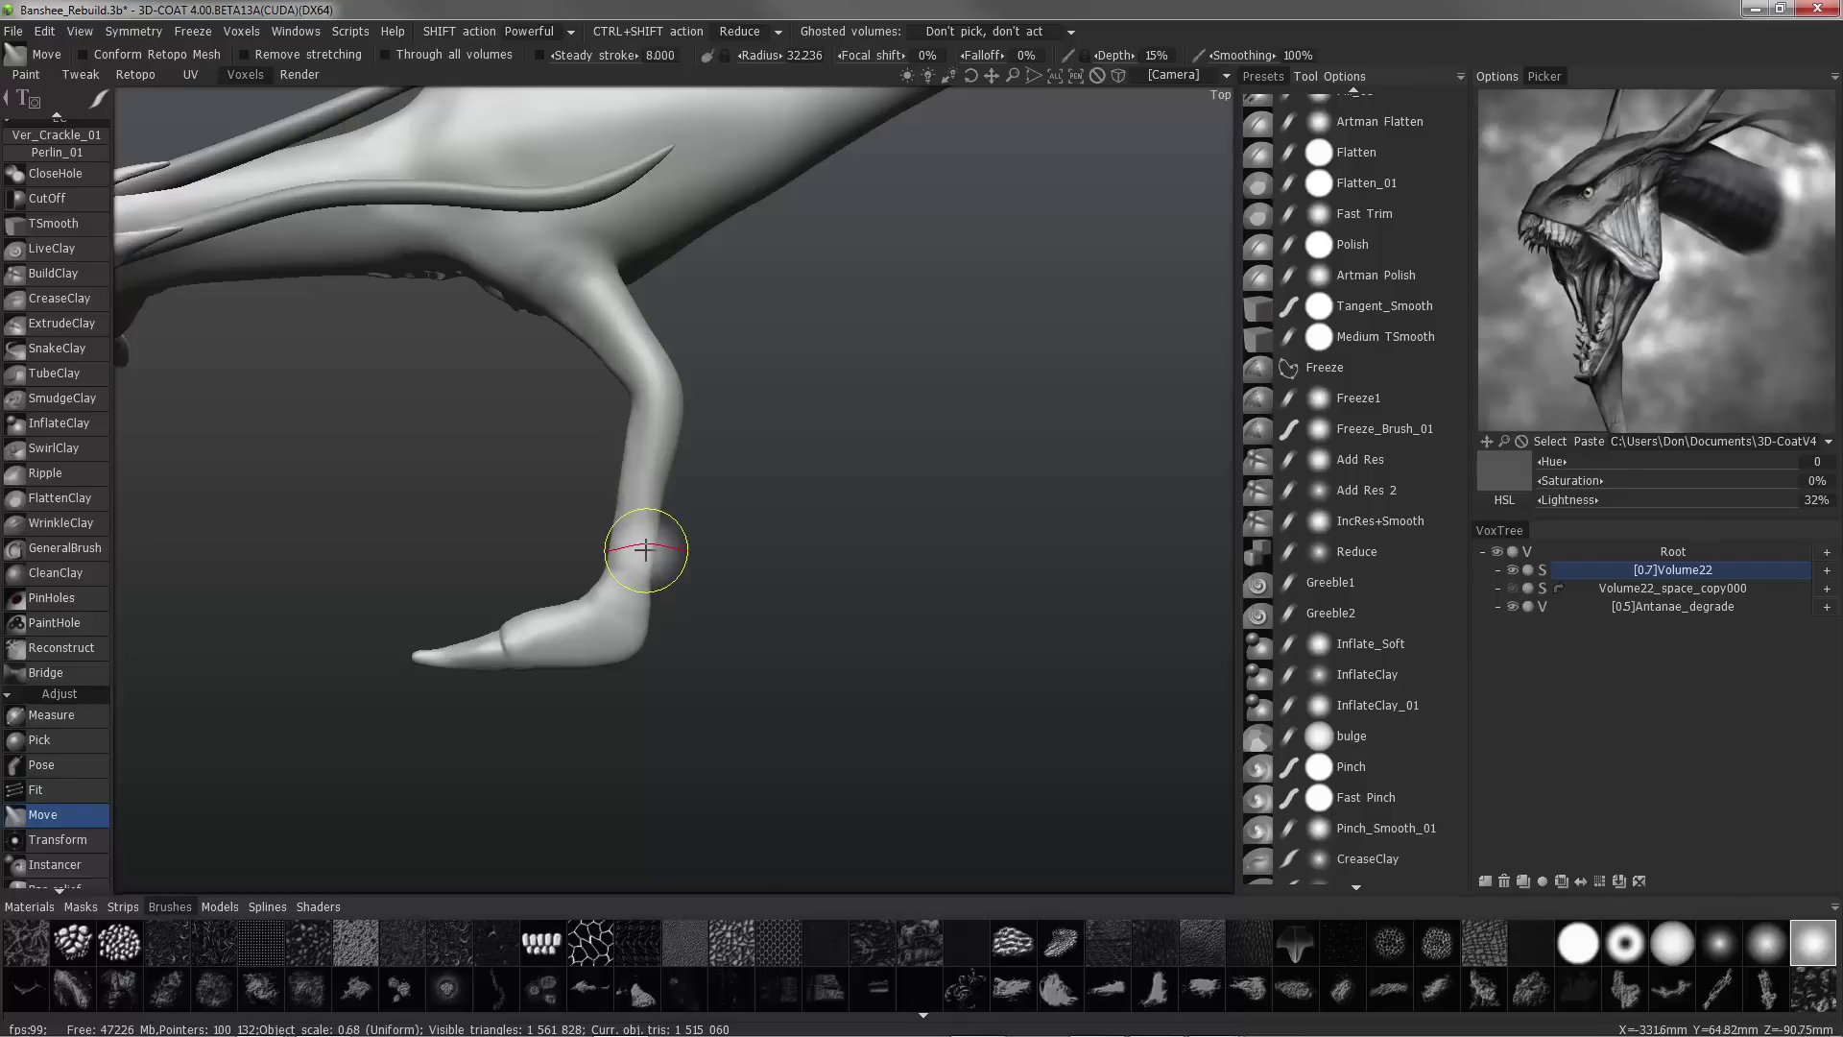
- Hide the Antanae_degrade volume to expose the creature's back
alt+drag(463, 443, 1422, 639)
click(1512, 607)
alt+drag(816, 499, 576, 346)
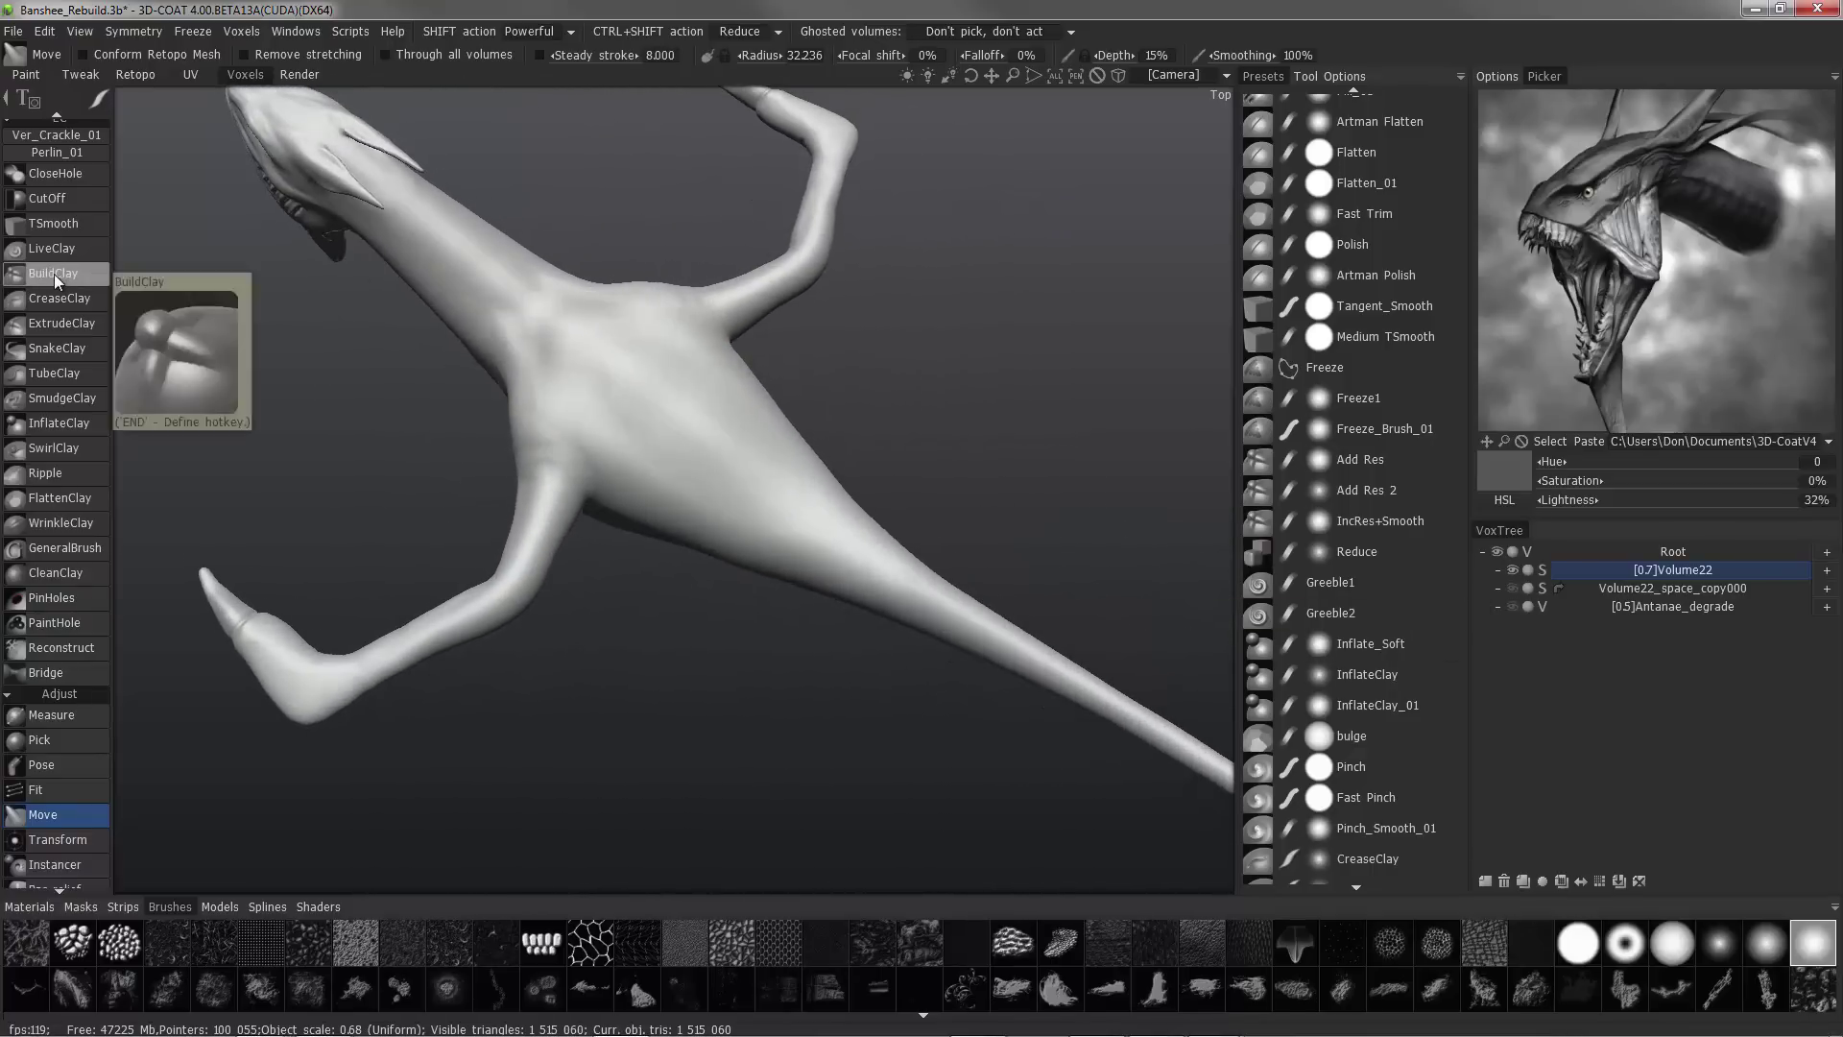
- Turn off Remove stretching and build up muscle forms across the shoulders and back with Buildup at radius 37.874
scroll(72, 377, up, 6)
click(60, 316)
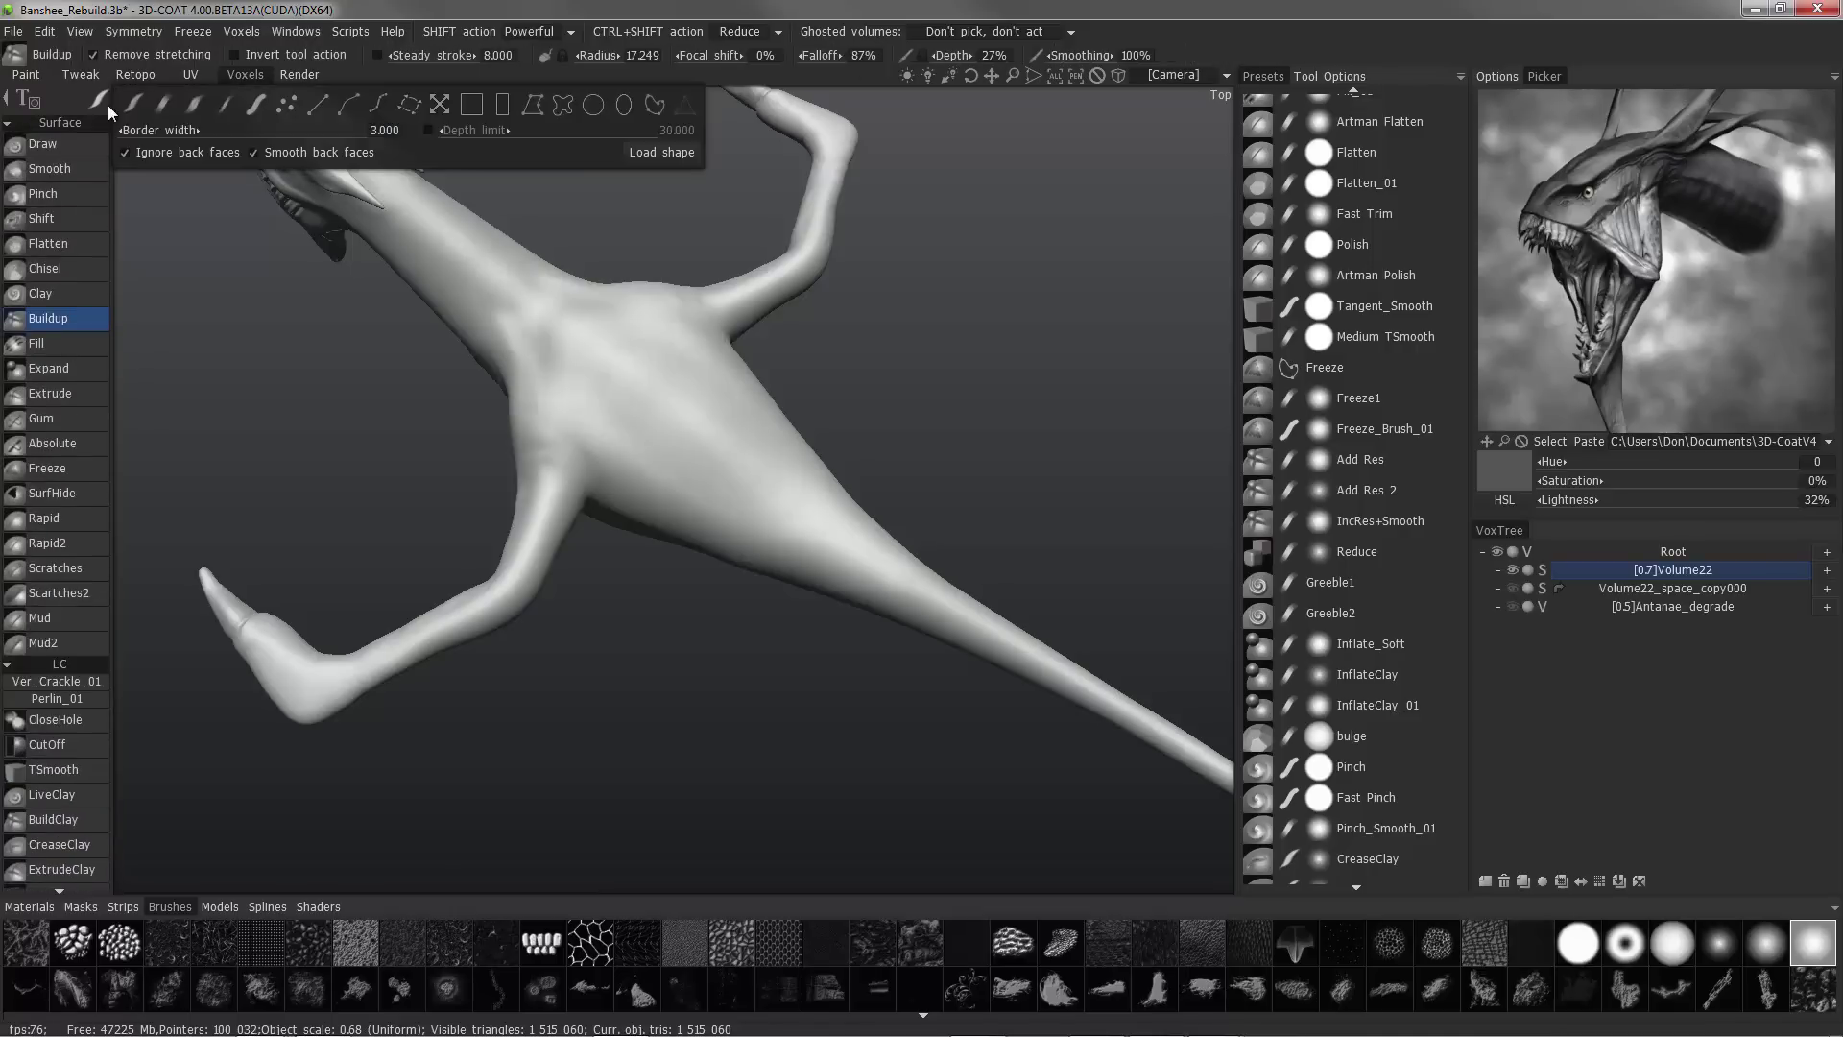
mouse_move(499, 393)
alt+mouse_down()
mouse_move(594, 423)
mouse_move(624, 387)
mouse_move(595, 389)
alt+mouse_up()
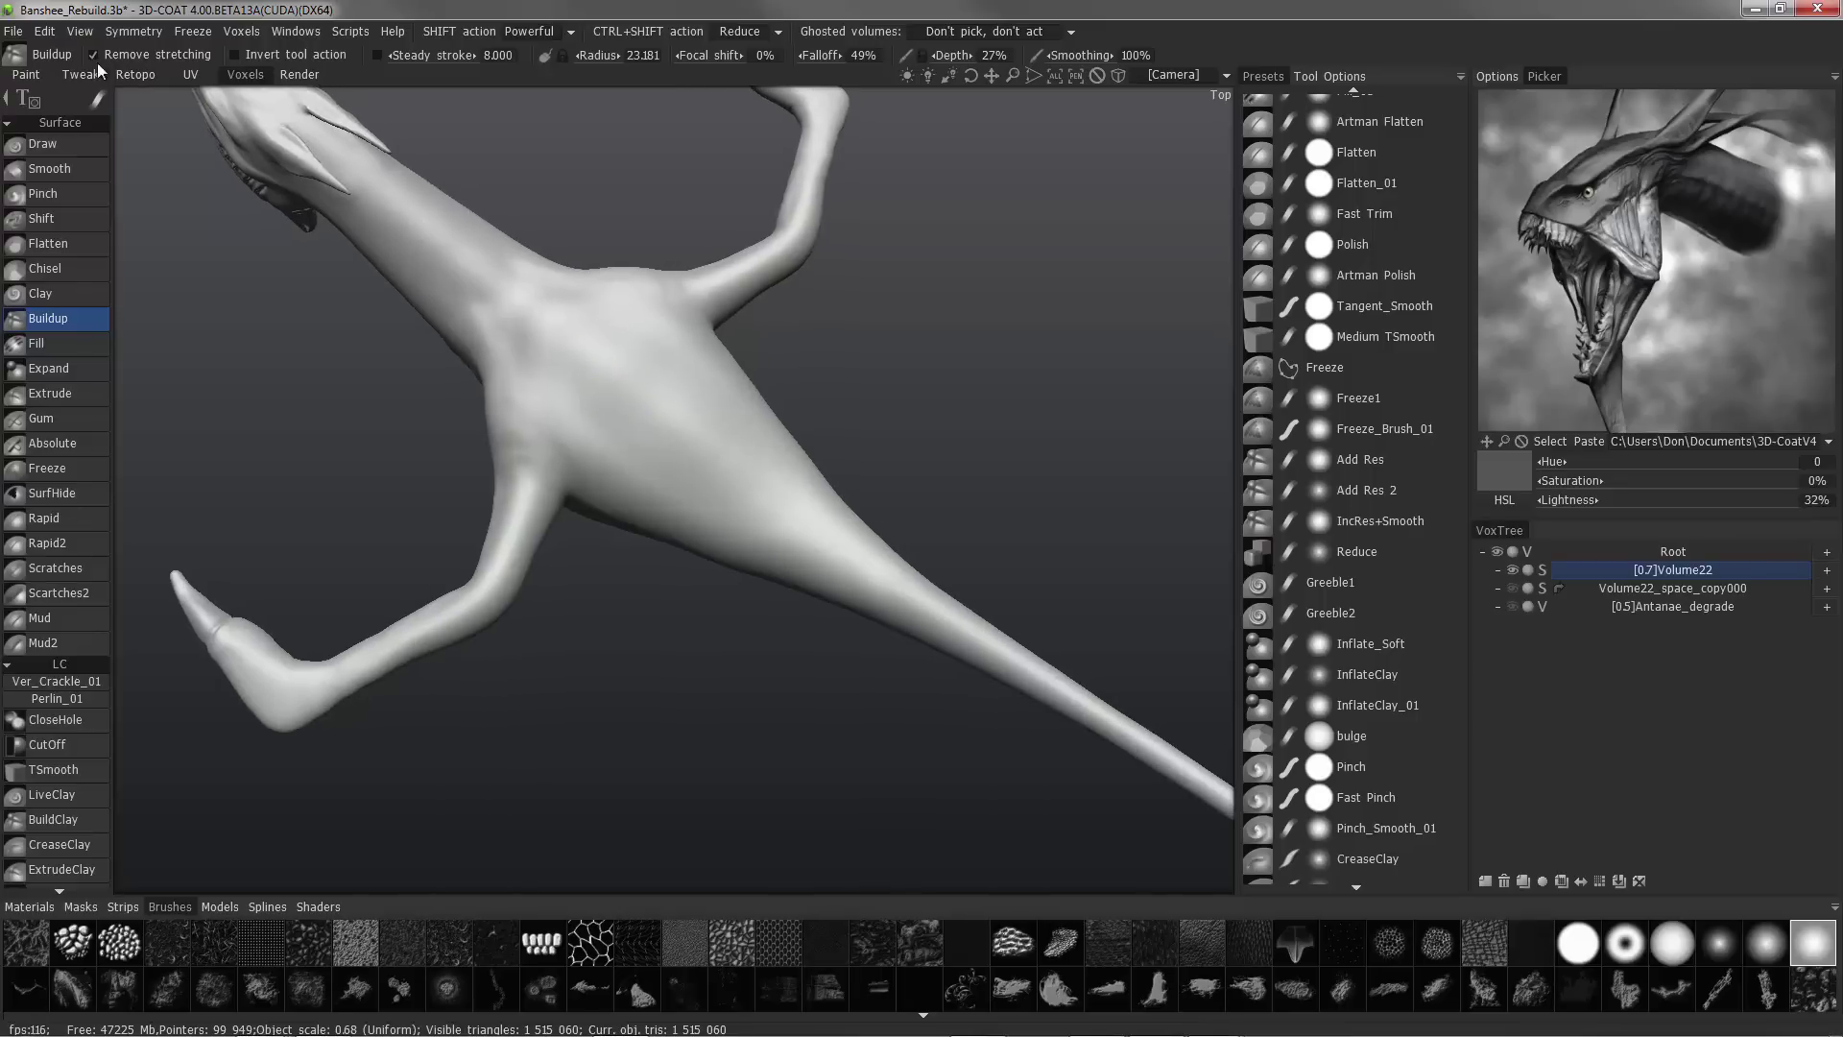
click(94, 55)
alt+right_drag(470, 408, 527, 437)
alt+drag(528, 437, 492, 323)
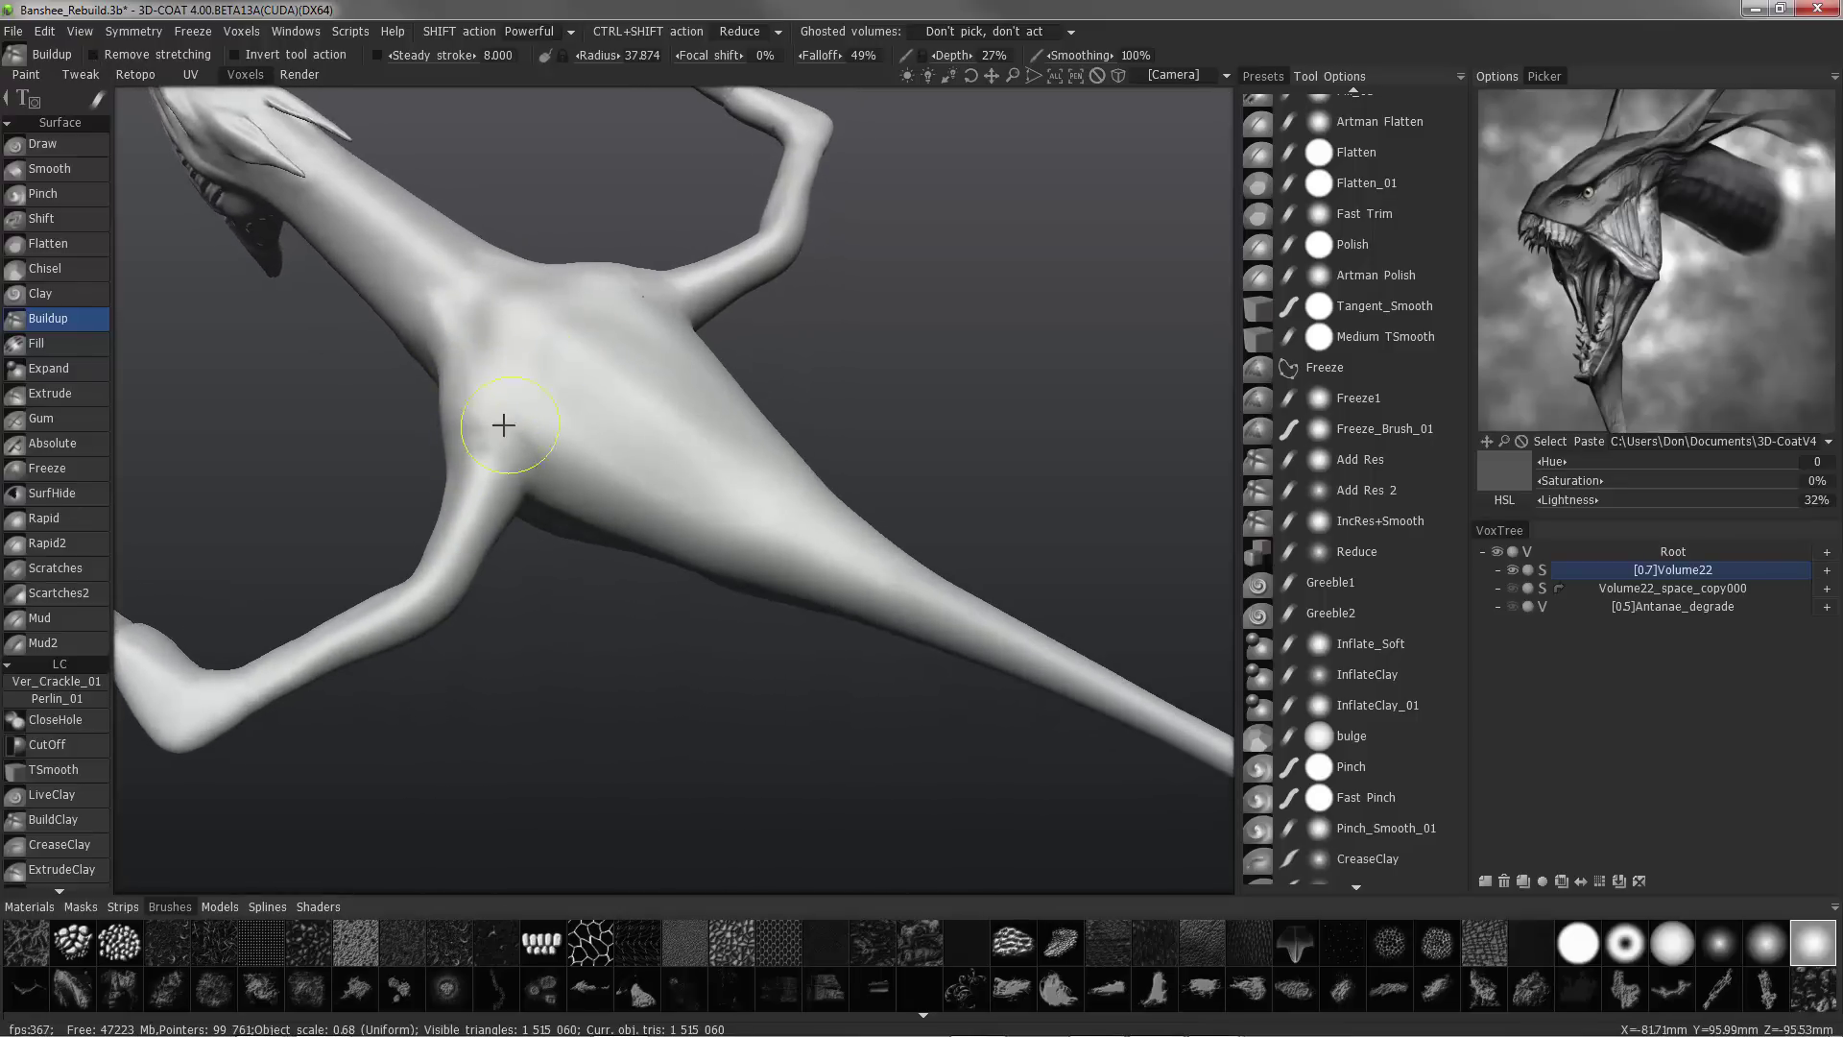
alt+drag(547, 437, 474, 366)
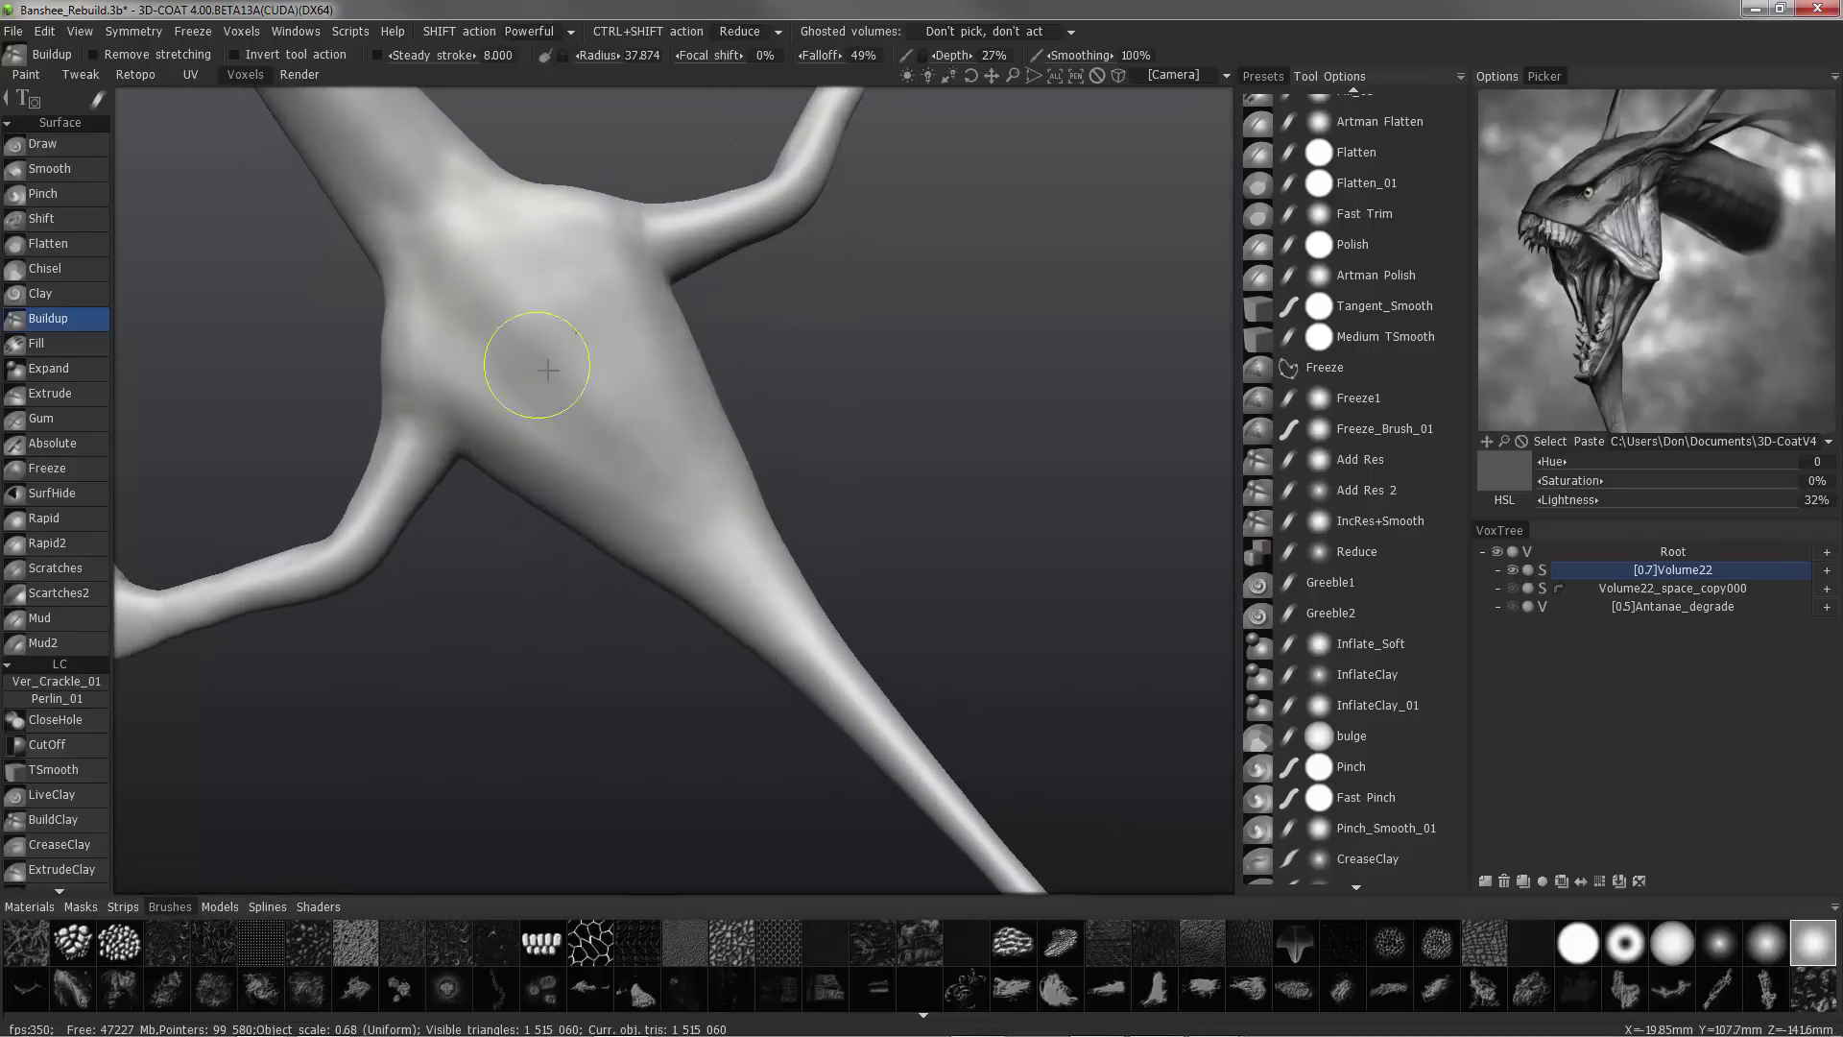
alt+drag(666, 486, 433, 361)
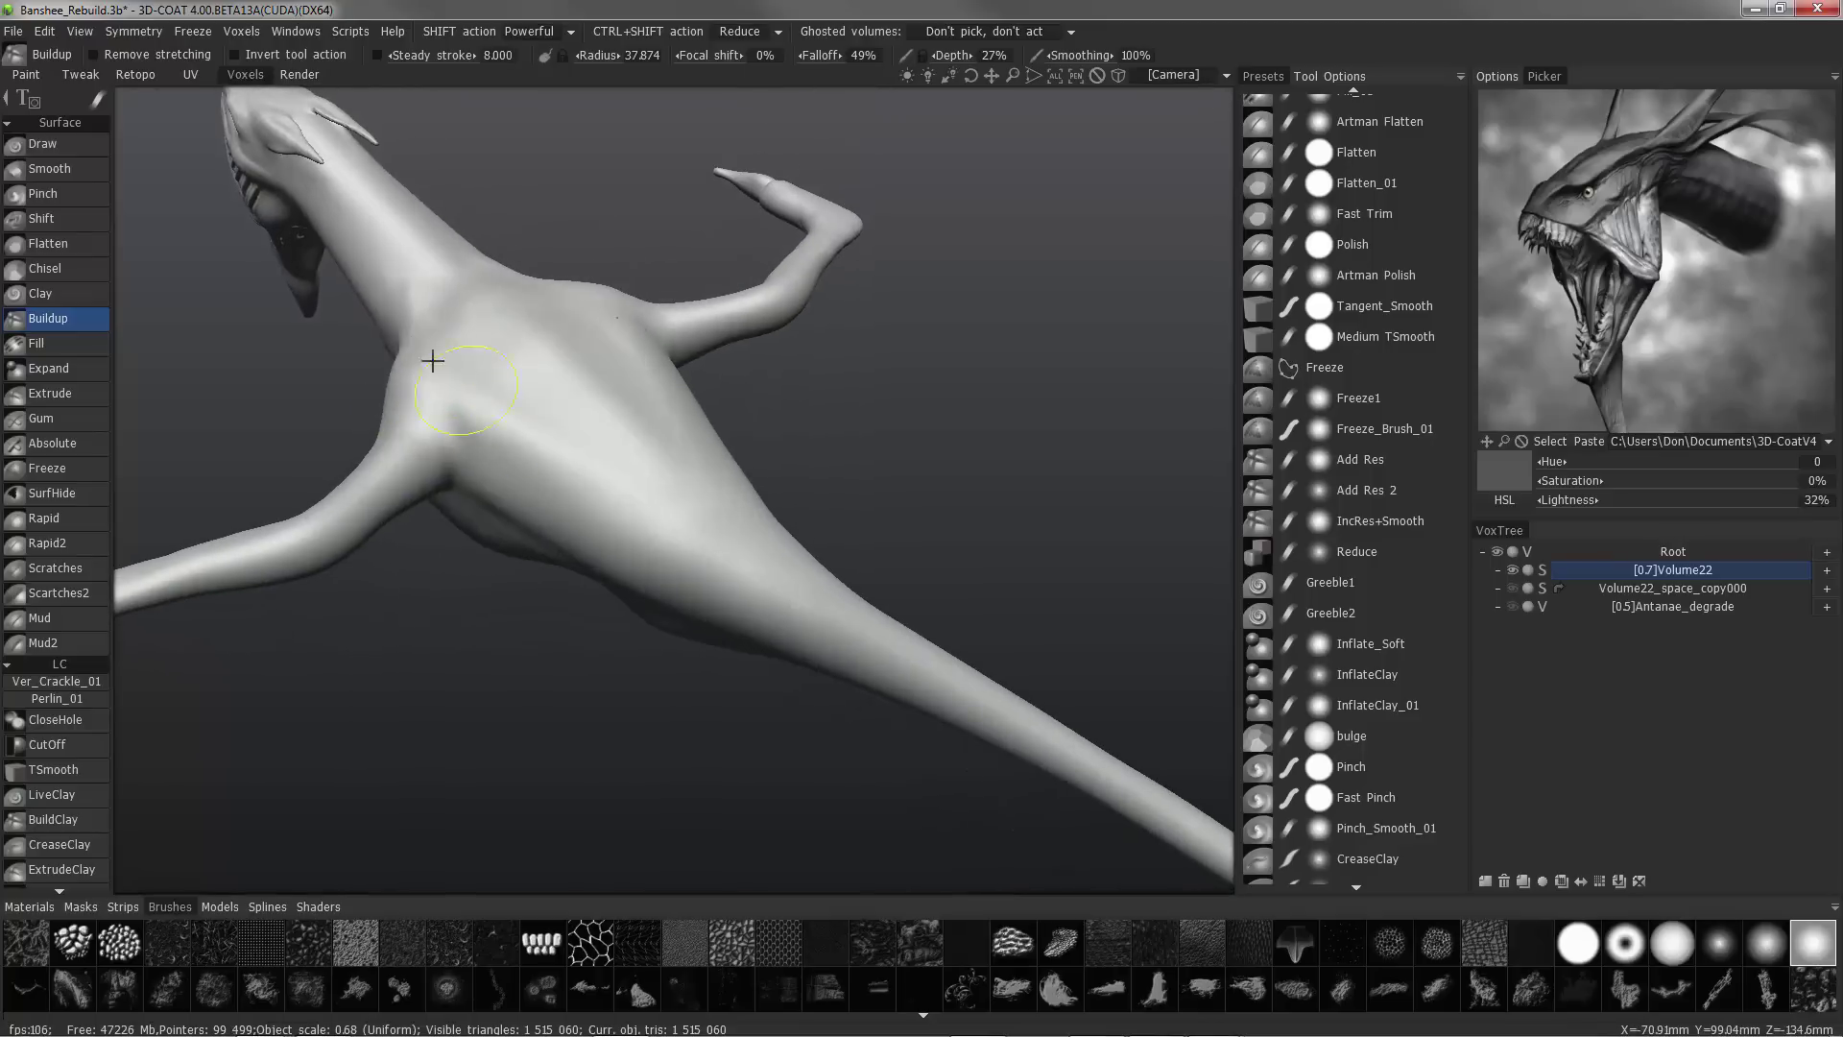
mouse_move(531, 473)
alt+mouse_down()
mouse_move(135, 419)
mouse_move(387, 423)
mouse_move(442, 519)
mouse_move(413, 521)
mouse_move(765, 510)
mouse_move(477, 531)
alt+mouse_up()
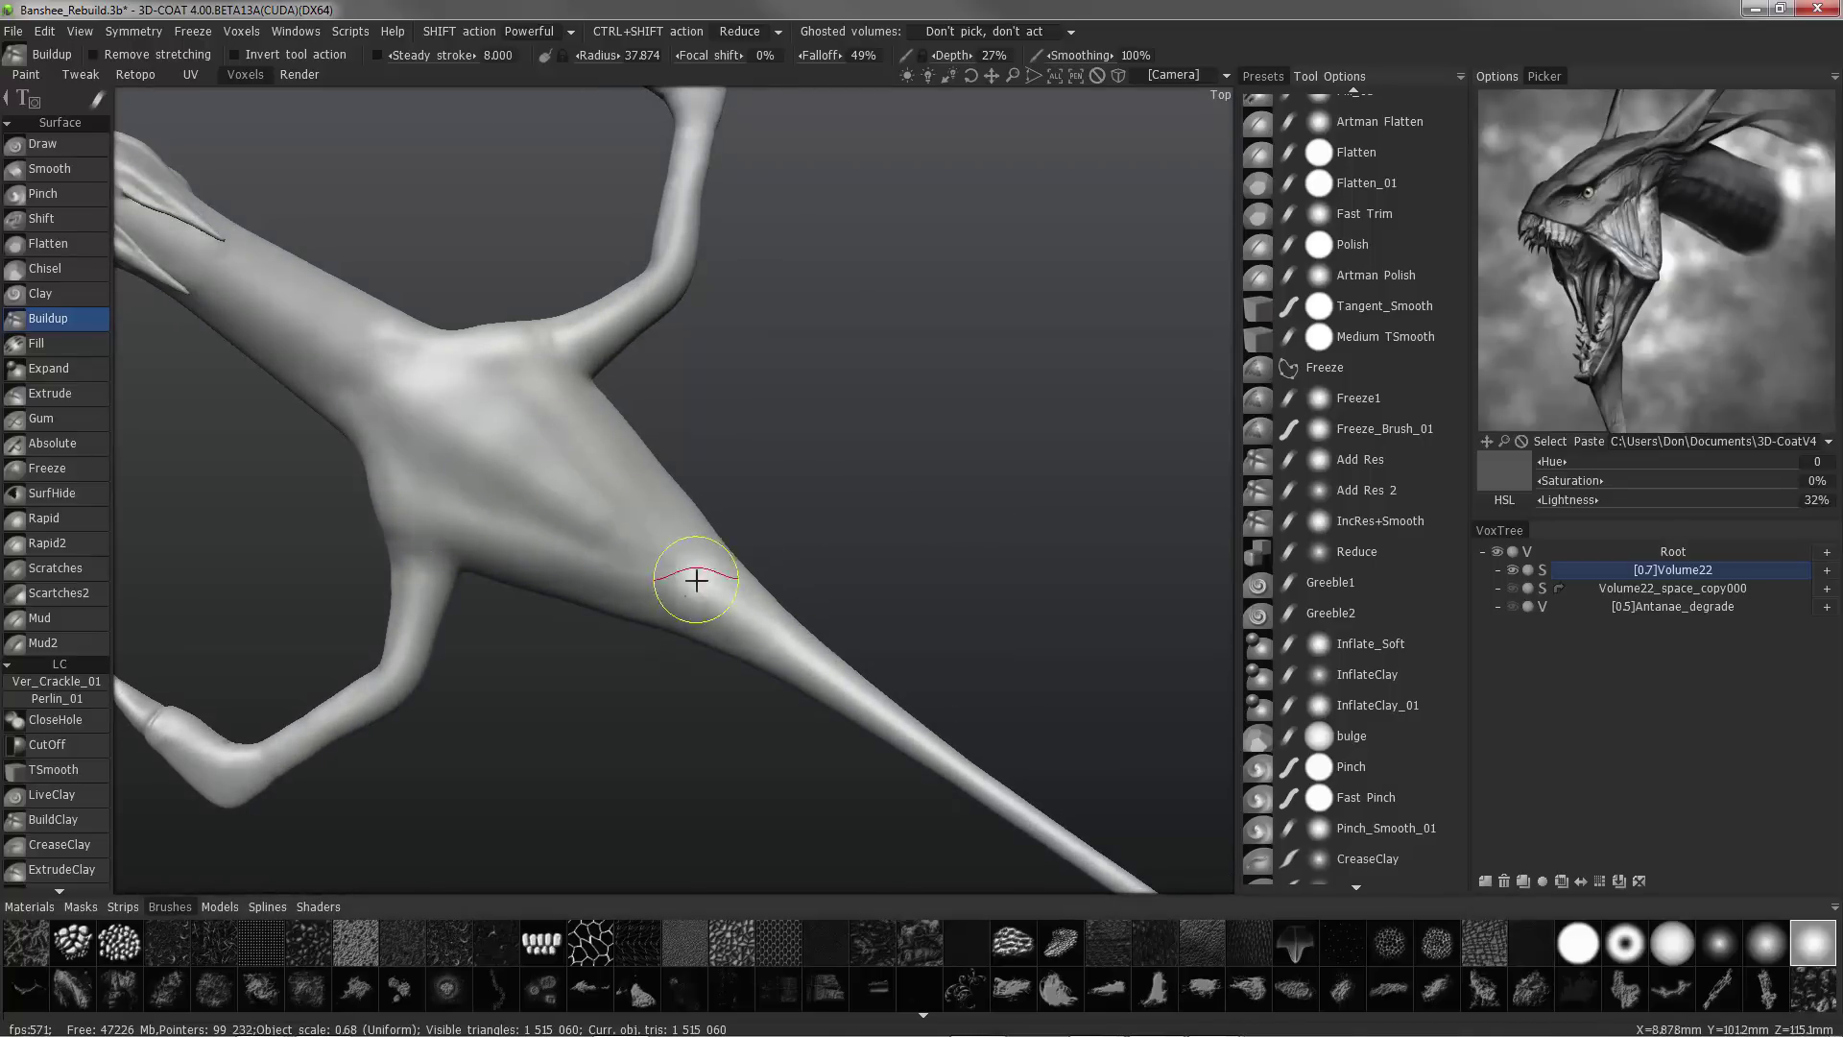
- Carve the underside of the forelimb claw with inverted CreaseClay at radius 15.747, and enlarge the radius to 18.636
mouse_move(700, 580)
alt+mouse_down()
mouse_move(358, 383)
mouse_move(329, 342)
mouse_move(220, 506)
mouse_move(332, 482)
mouse_move(544, 639)
mouse_move(758, 464)
mouse_move(843, 524)
mouse_move(1012, 536)
mouse_move(913, 571)
mouse_move(884, 509)
alt+mouse_up()
alt+right_drag(884, 508, 862, 495)
alt+drag(862, 495, 186, 562)
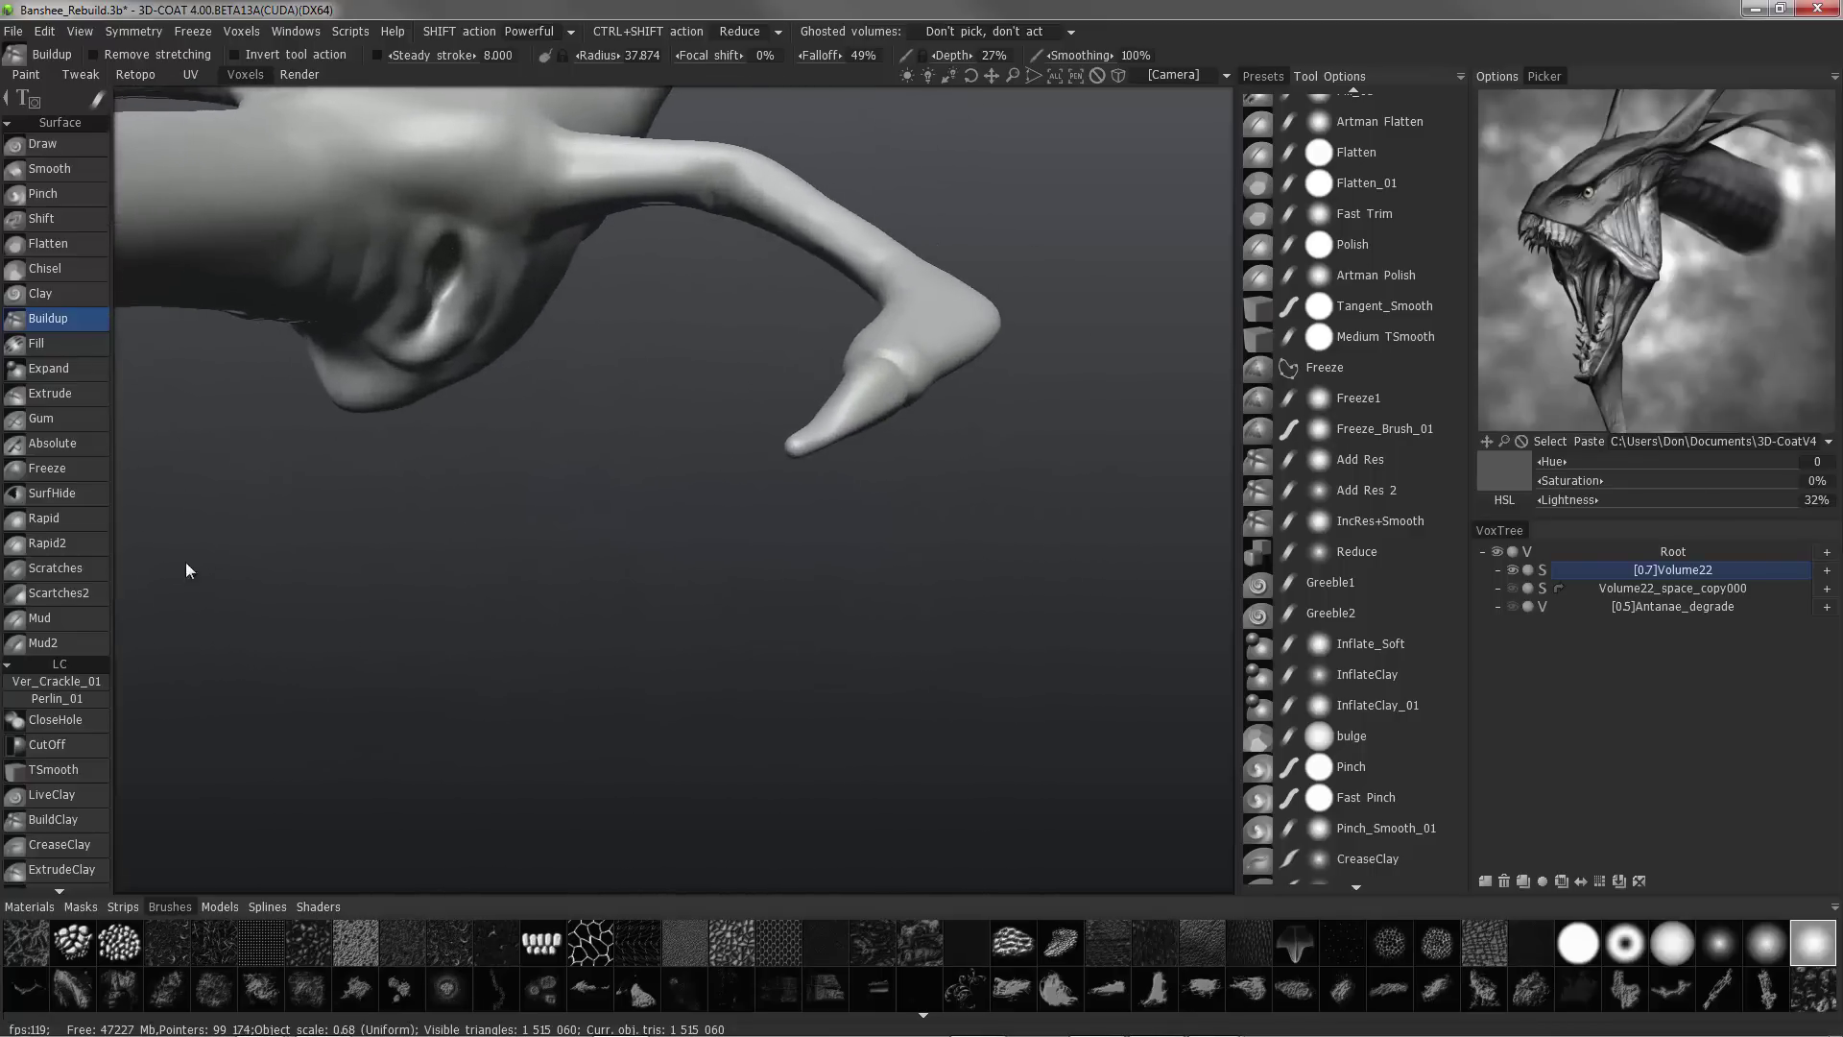
click(56, 845)
mouse_move(313, 687)
alt+mouse_down()
mouse_move(782, 415)
mouse_move(625, 459)
mouse_move(664, 435)
alt+mouse_up()
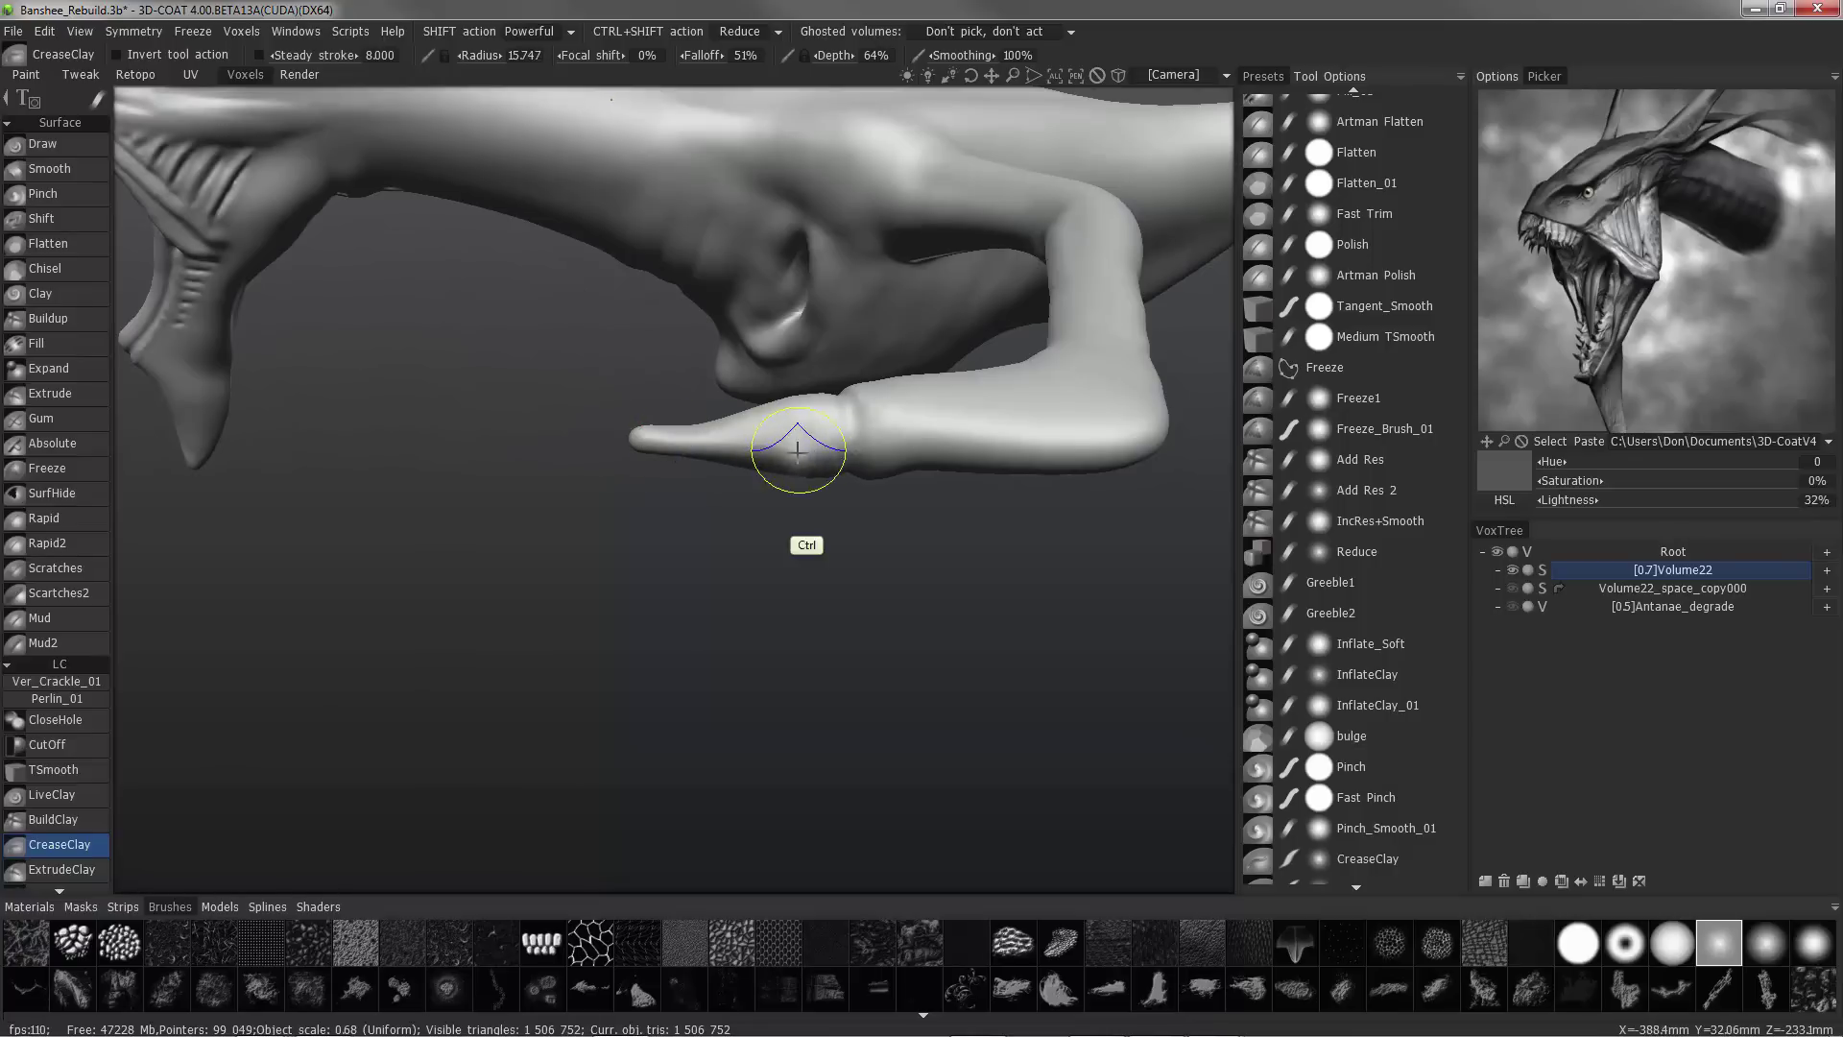
mouse_move(785, 449)
ctrl+mouse_down()
mouse_move(782, 432)
mouse_move(619, 465)
ctrl+mouse_up()
right_drag(802, 452, 818, 457)
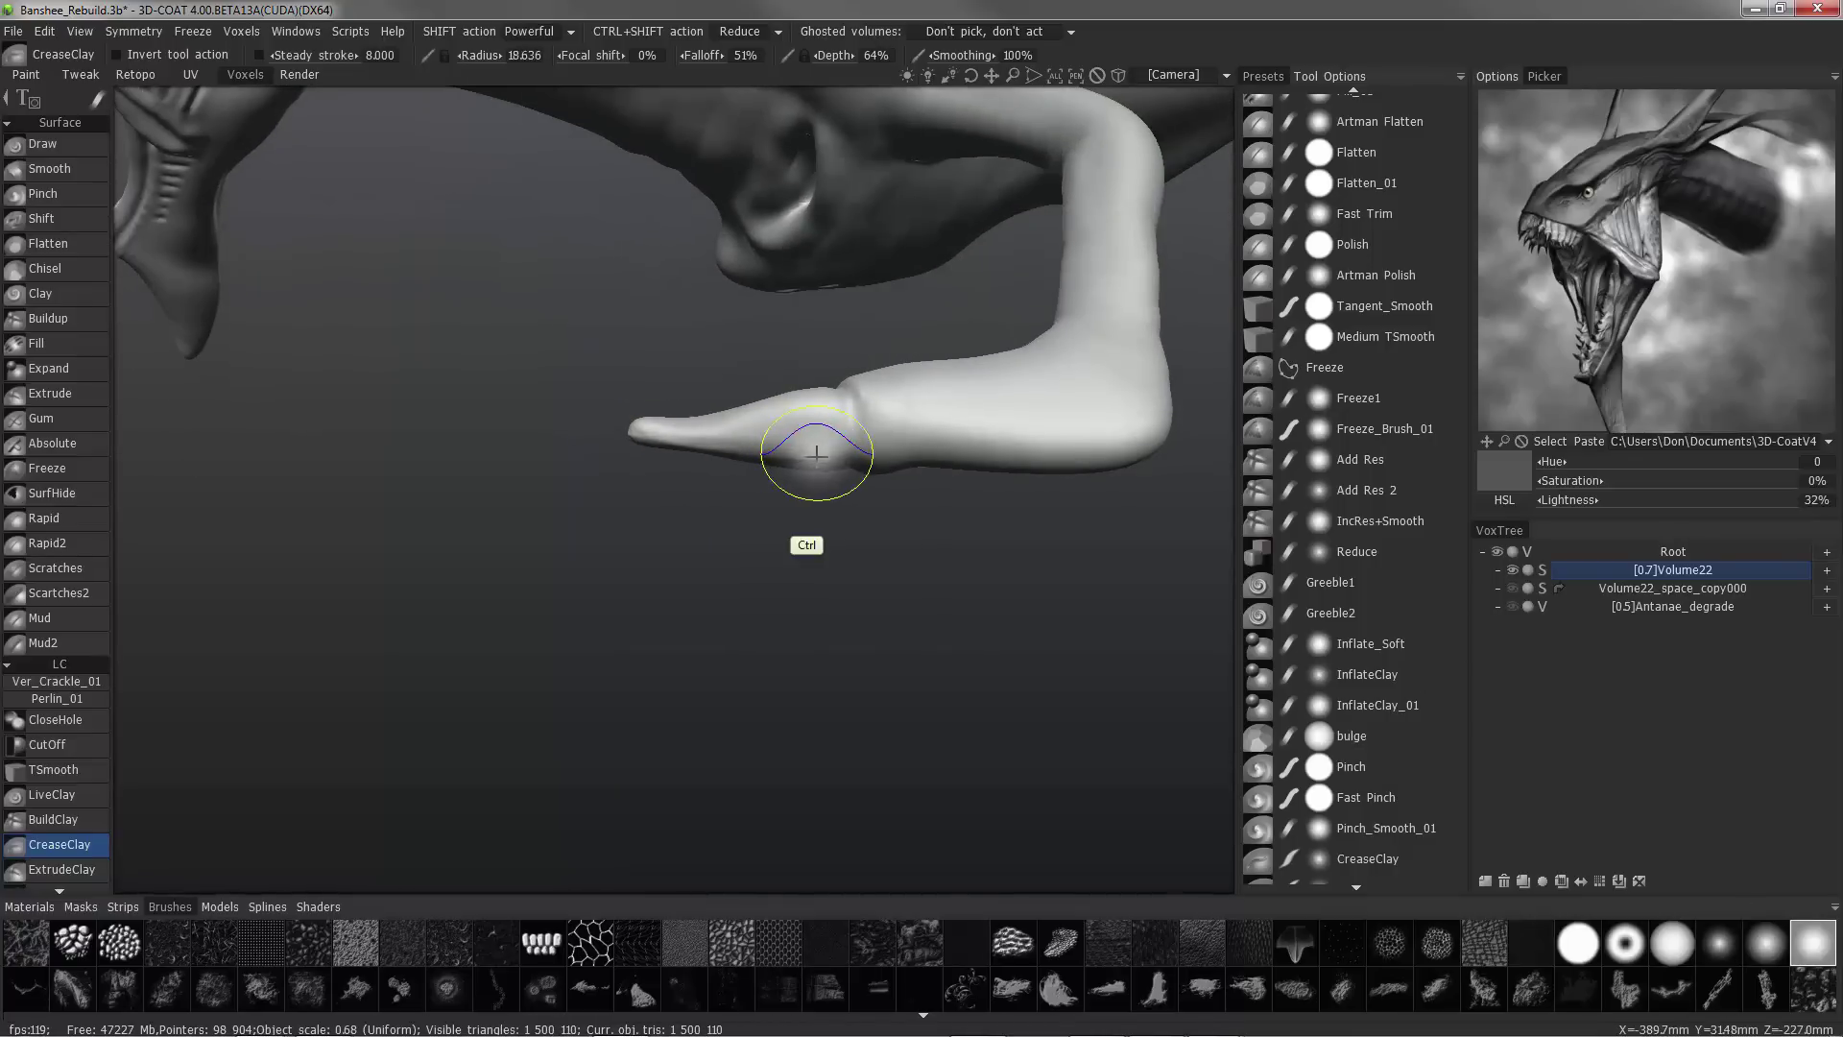
- Undo the last claw stroke and recarve the claw's lower edge with inverted CreaseClay at falloff 21%, depth 46% and radius 13.444
mouse_move(817, 459)
ctrl+mouse_down()
mouse_move(638, 439)
mouse_move(576, 382)
mouse_move(752, 409)
mouse_move(554, 398)
mouse_move(601, 415)
mouse_move(642, 271)
mouse_move(618, 202)
mouse_move(630, 304)
mouse_move(660, 118)
mouse_move(506, 222)
mouse_move(667, 321)
mouse_move(633, 317)
mouse_move(553, 376)
mouse_move(192, 348)
mouse_move(708, 90)
ctrl+mouse_up()
key(ctrl+z)
ctrl+drag(681, 375, 666, 346)
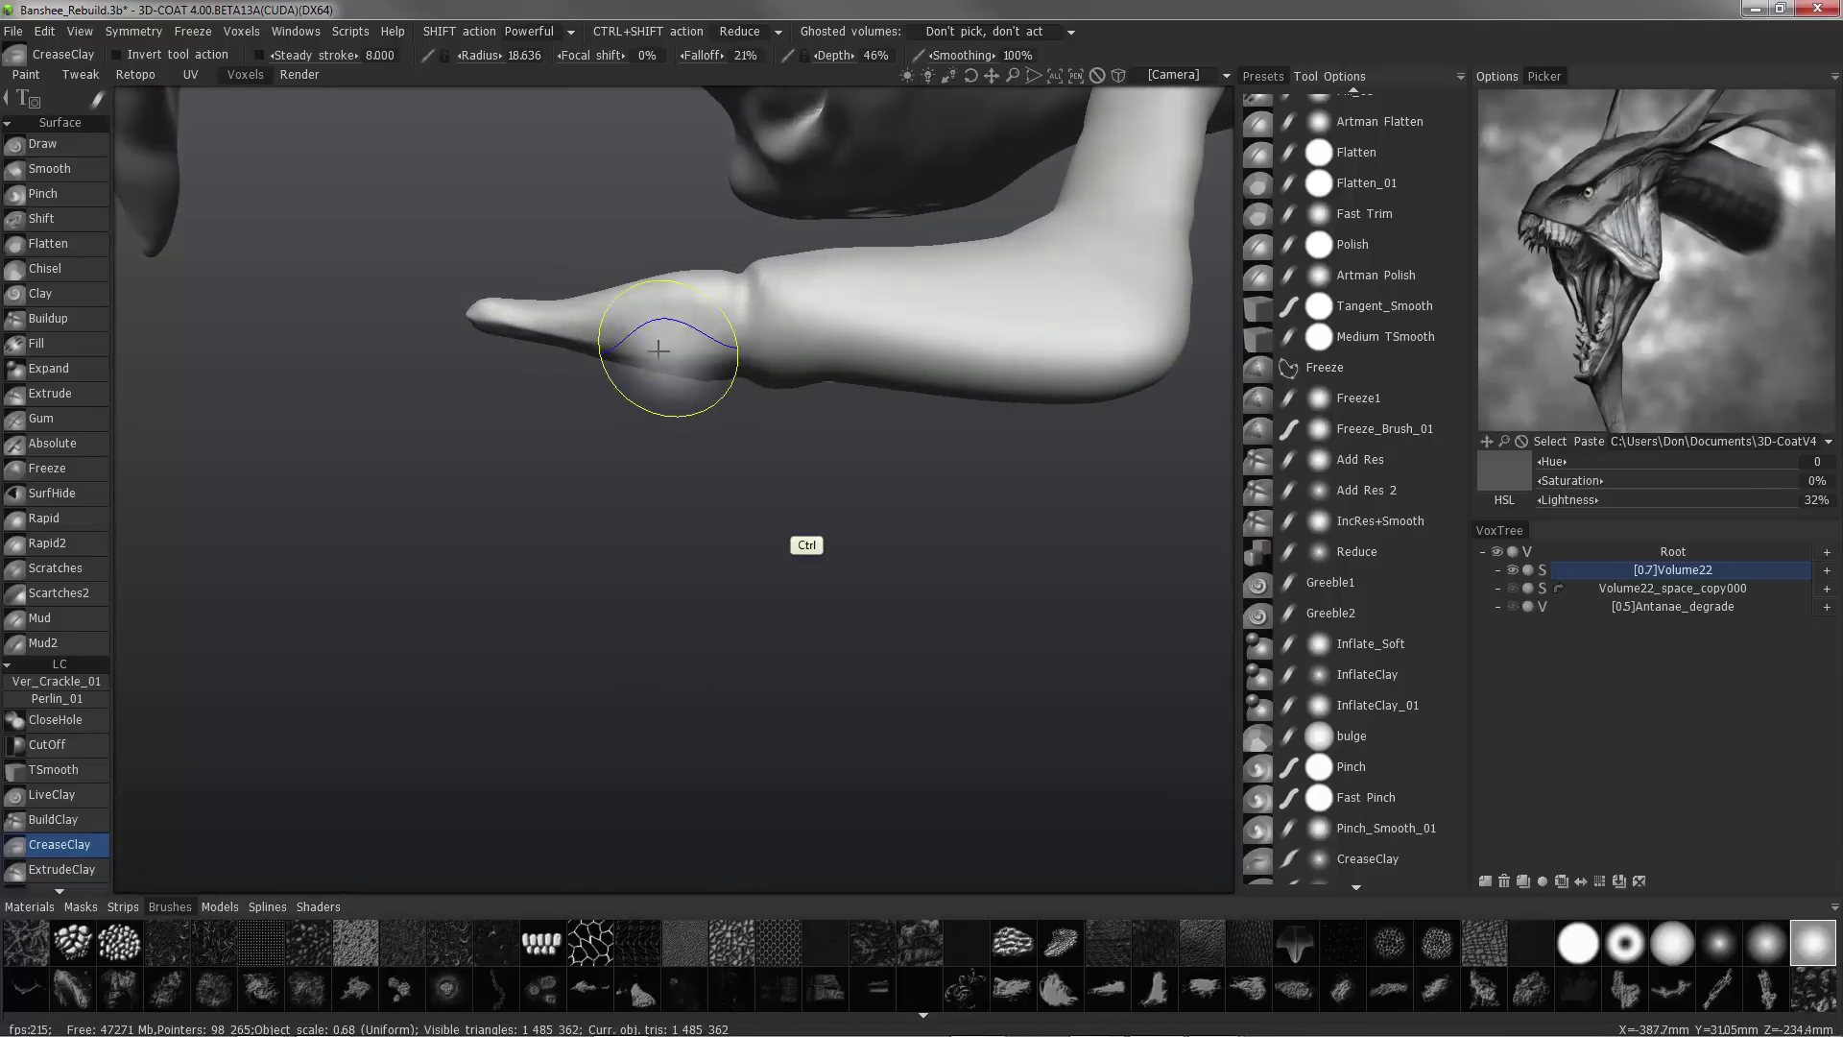
ctrl+right_drag(691, 349, 633, 349)
ctrl+drag(644, 349, 498, 324)
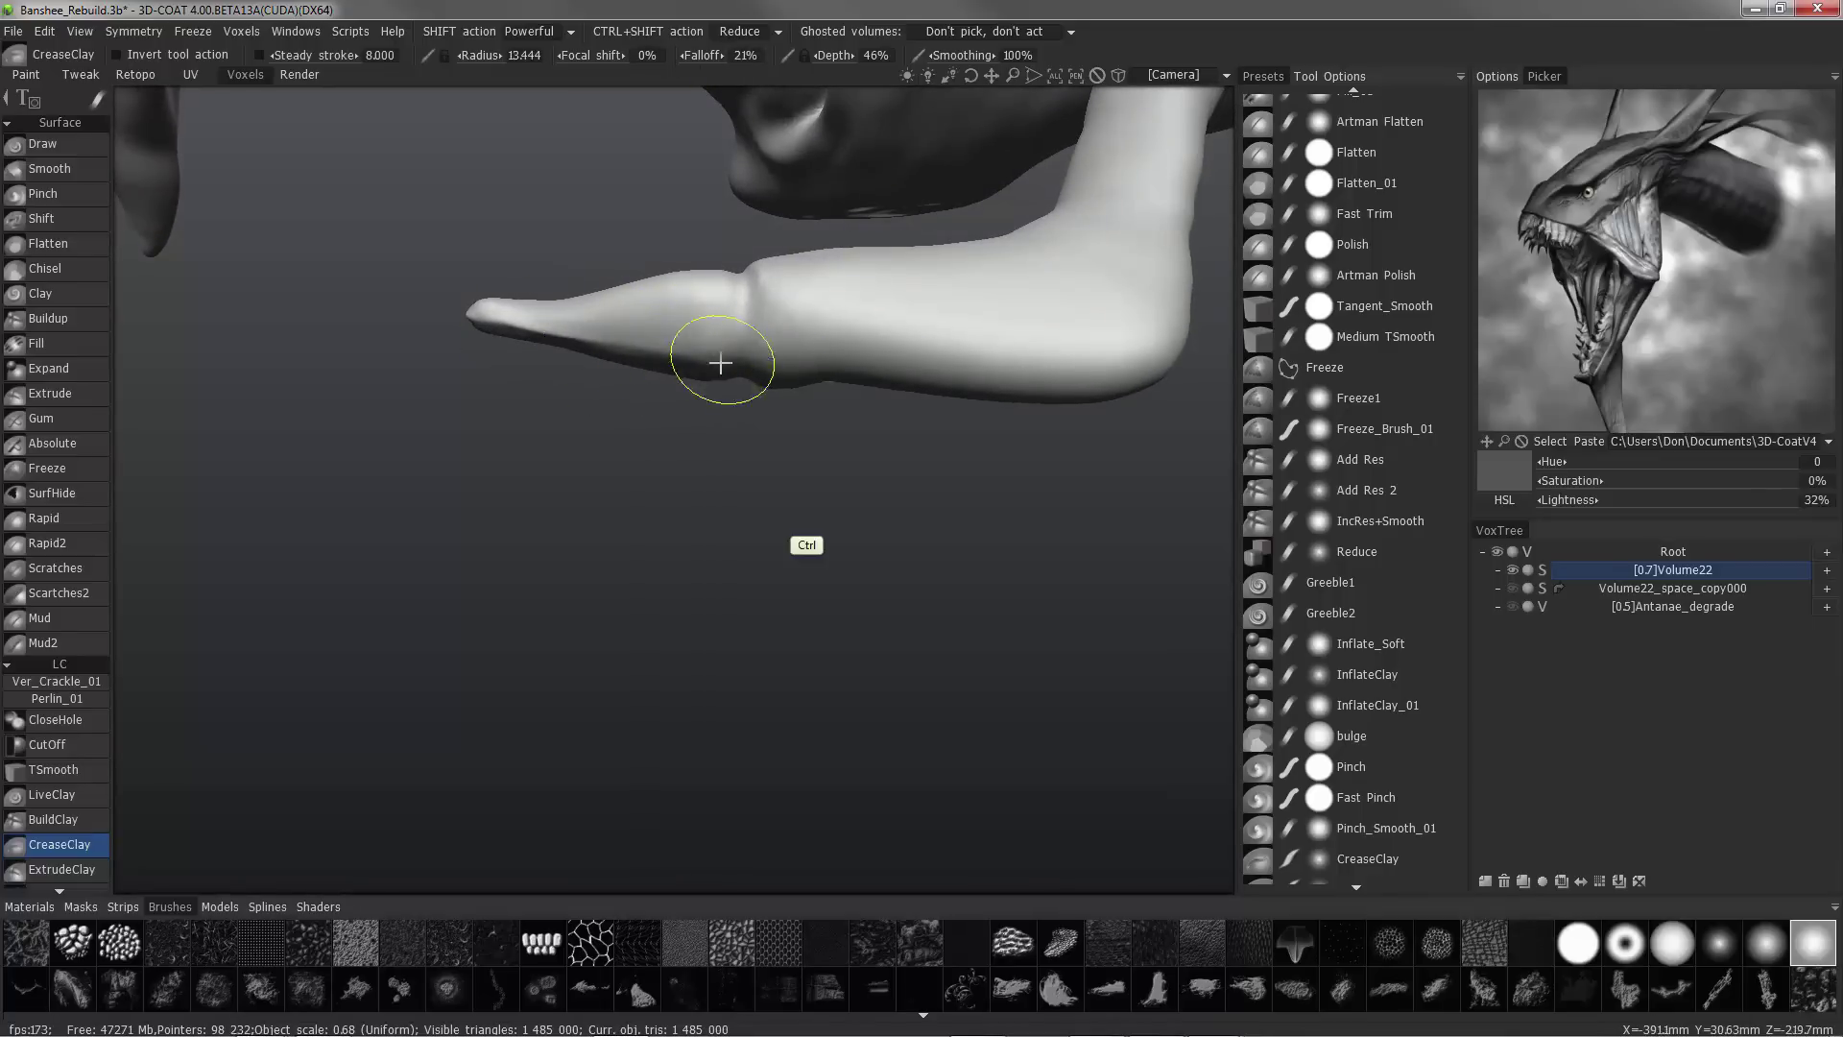
ctrl+drag(724, 366, 476, 321)
- Fill out the claw's underside using Buildup with a reduced radius and a soft round alpha, and smooth the surface
drag(498, 239, 480, 192)
click(90, 329)
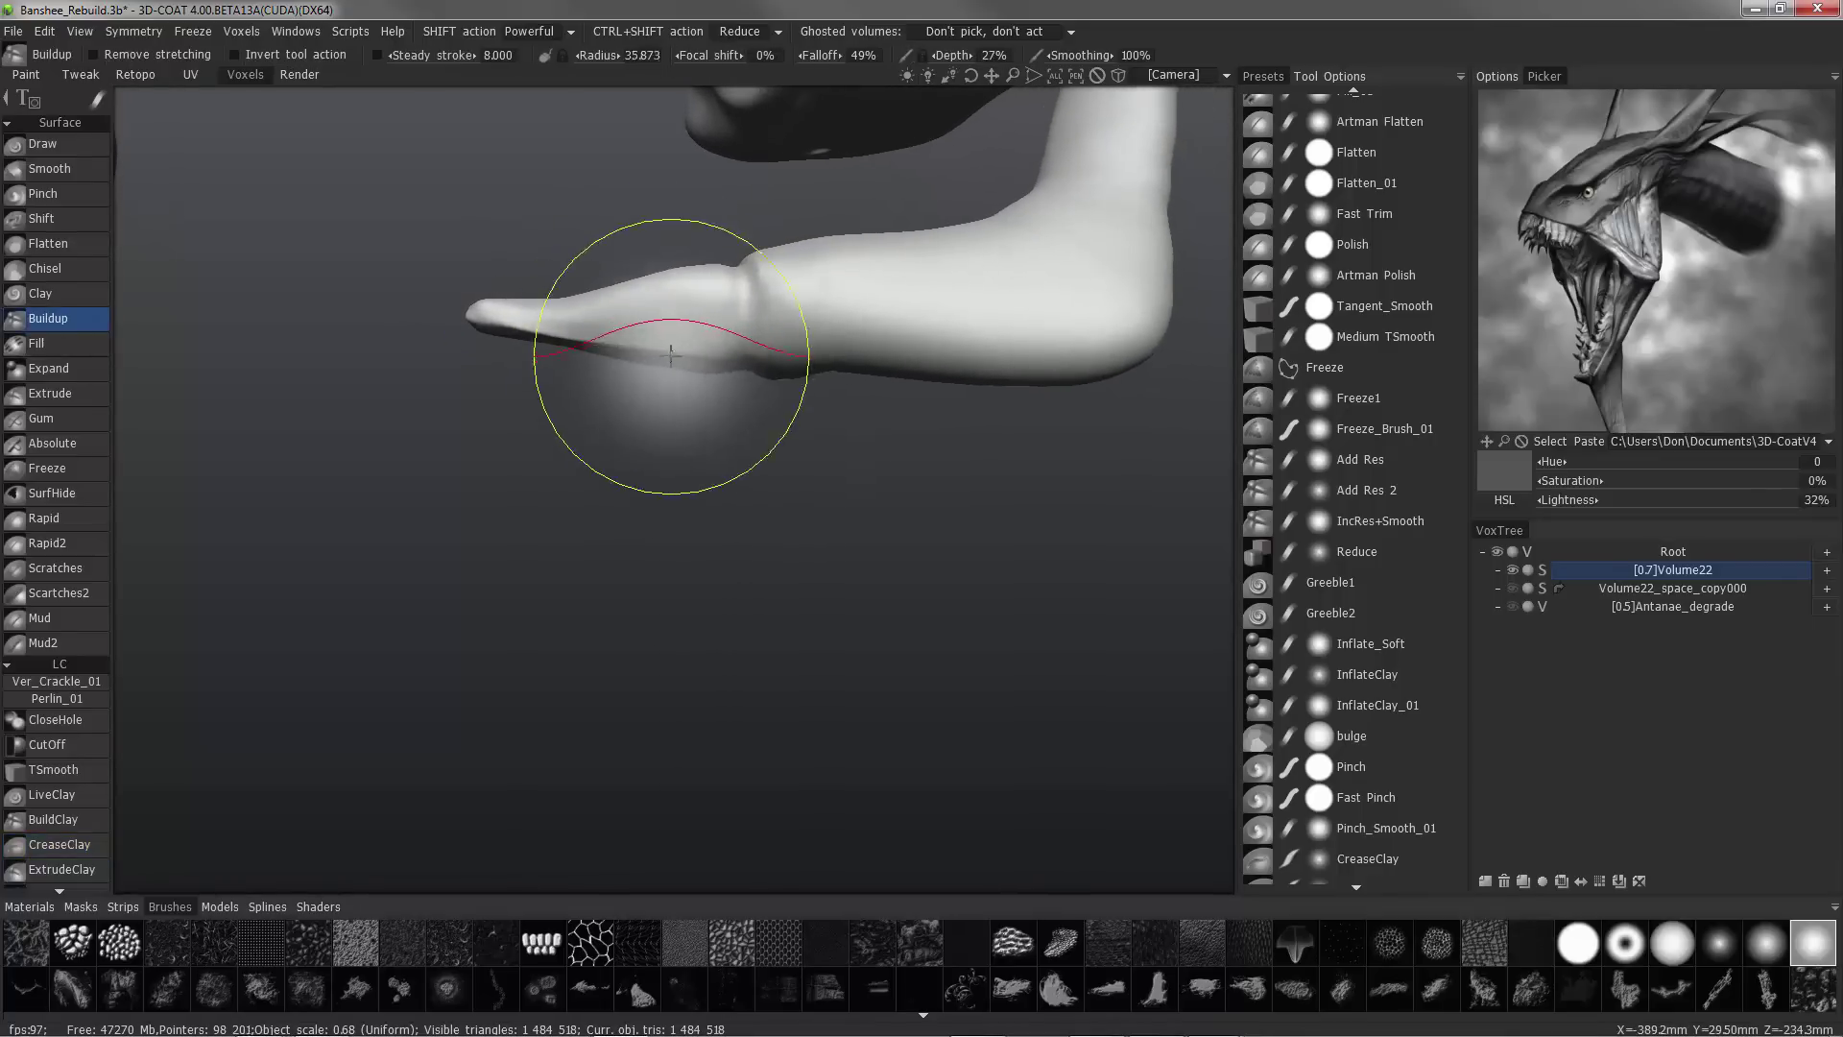
right_drag(671, 354, 576, 357)
drag(725, 427, 777, 387)
click(1758, 948)
mouse_move(644, 369)
mouse_down()
mouse_move(662, 343)
mouse_move(503, 333)
mouse_move(678, 380)
mouse_up()
mouse_move(486, 330)
shift+mouse_down()
mouse_move(516, 317)
mouse_move(423, 321)
mouse_move(383, 214)
mouse_move(443, 289)
mouse_move(361, 304)
mouse_move(481, 234)
mouse_move(566, 244)
shift+mouse_up()
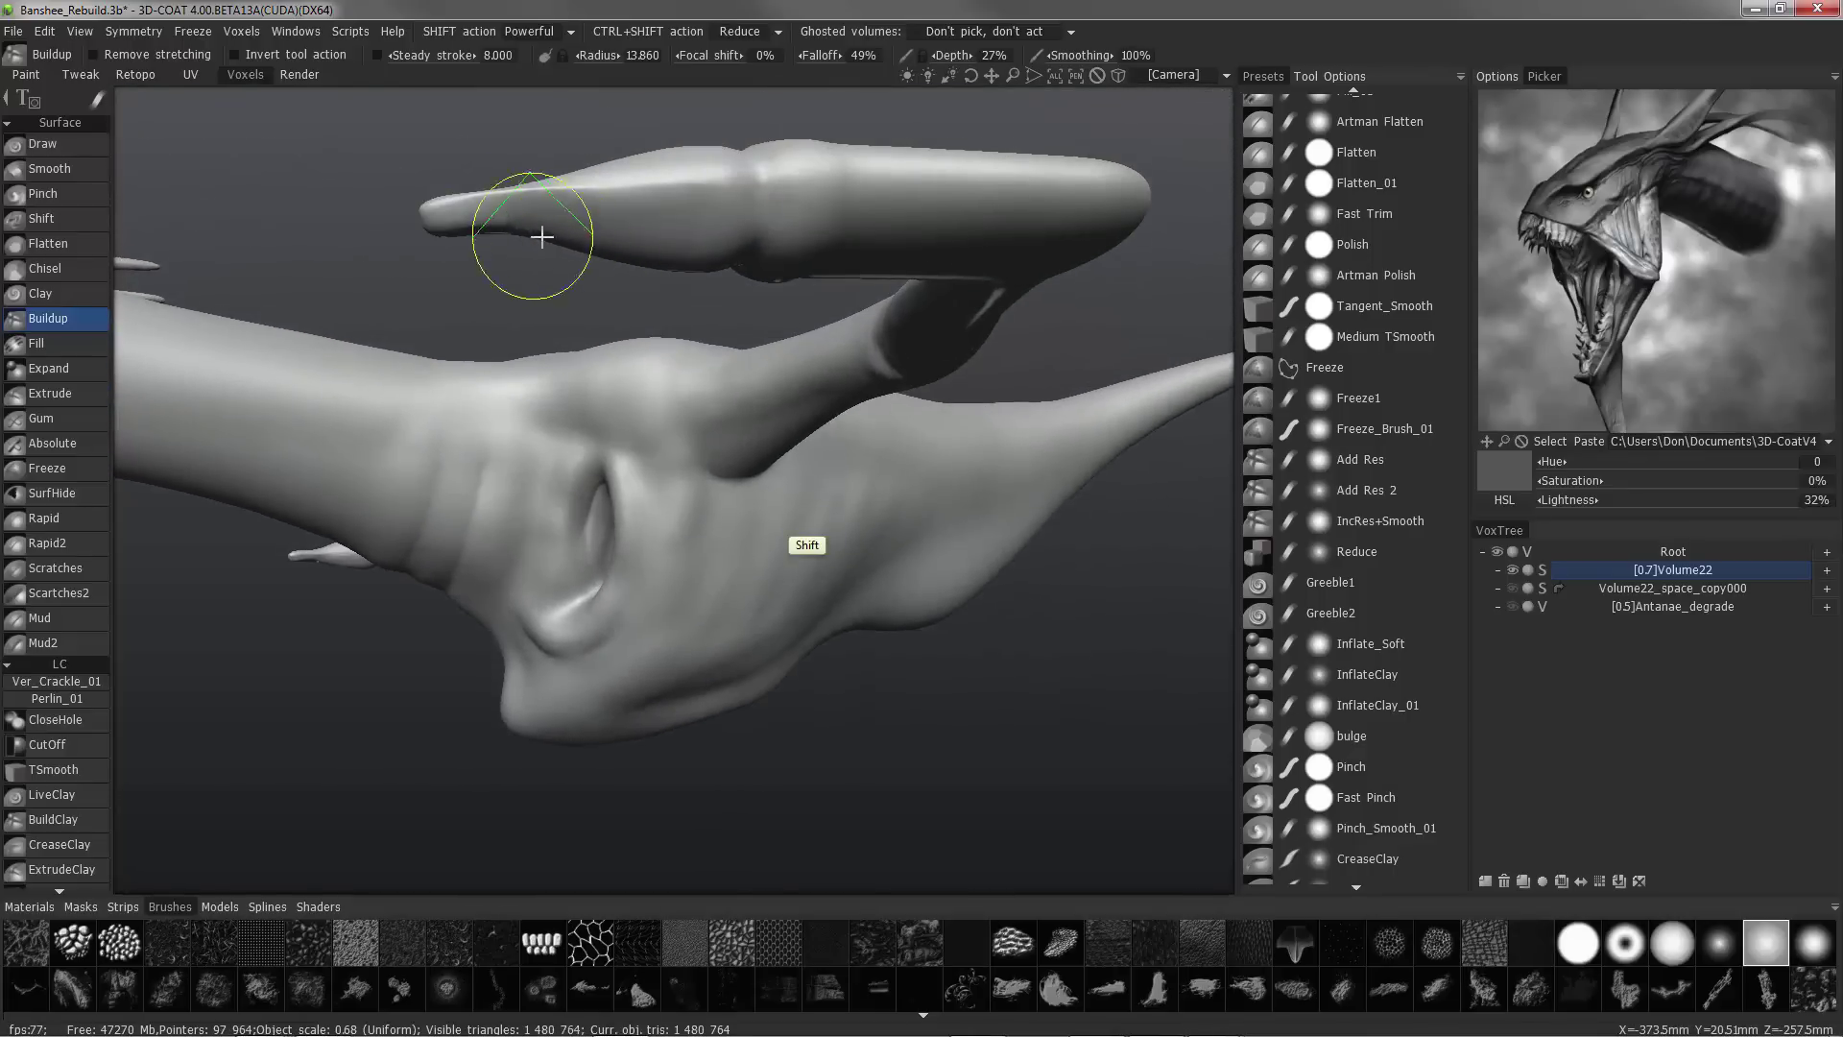
- Refine the forelimb claw into a sharper cone with Buildup at small radii of 5.090 and 7.931, raising the depth to 40%
drag(430, 210, 455, 226)
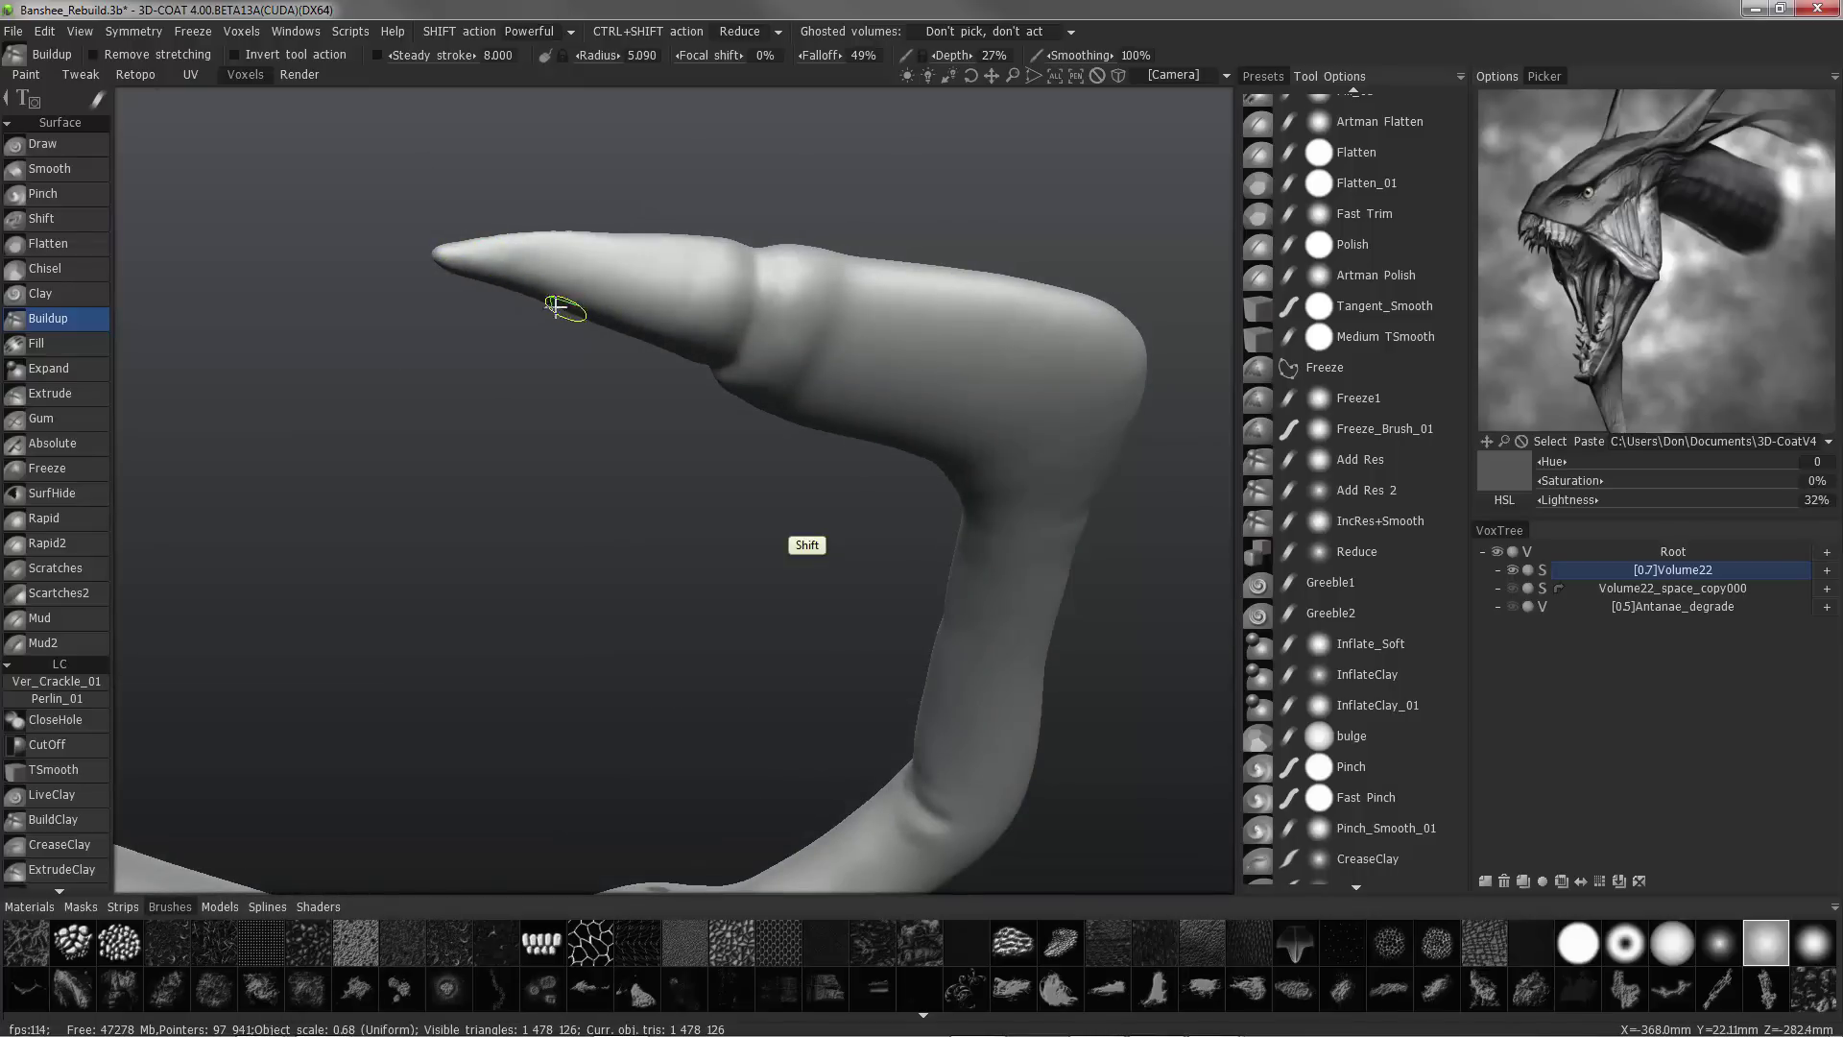
mouse_move(312, 279)
mouse_down()
mouse_move(452, 234)
mouse_move(724, 465)
mouse_move(765, 342)
mouse_move(561, 539)
mouse_move(435, 524)
mouse_move(636, 445)
mouse_move(562, 492)
mouse_move(218, 485)
mouse_move(851, 669)
mouse_move(959, 551)
mouse_move(838, 561)
mouse_move(936, 547)
mouse_move(869, 588)
mouse_move(855, 556)
mouse_move(877, 646)
mouse_move(948, 611)
mouse_move(794, 588)
mouse_move(976, 572)
mouse_move(868, 571)
mouse_move(860, 618)
mouse_up()
alt+drag(695, 528, 995, 642)
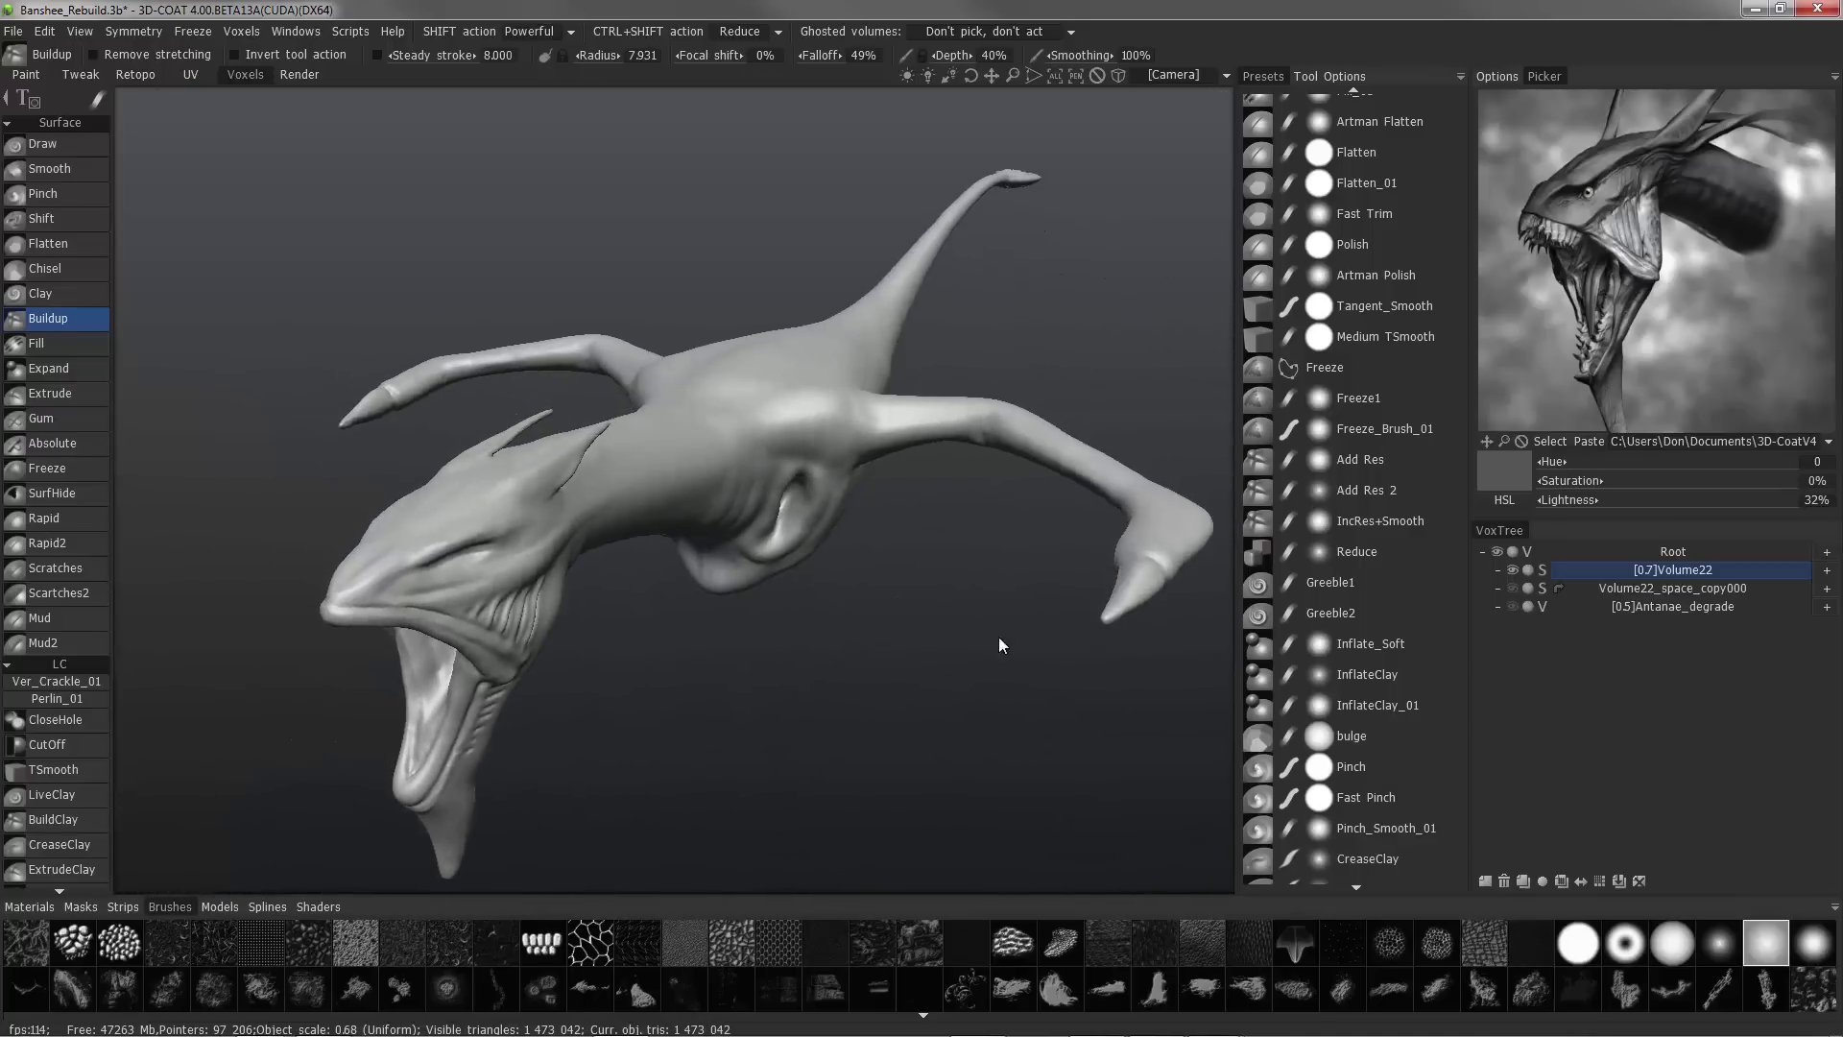
alt+right_drag(995, 642, 1030, 745)
mouse_move(919, 774)
alt+mouse_down()
mouse_move(1011, 547)
mouse_move(1049, 527)
alt+mouse_up()
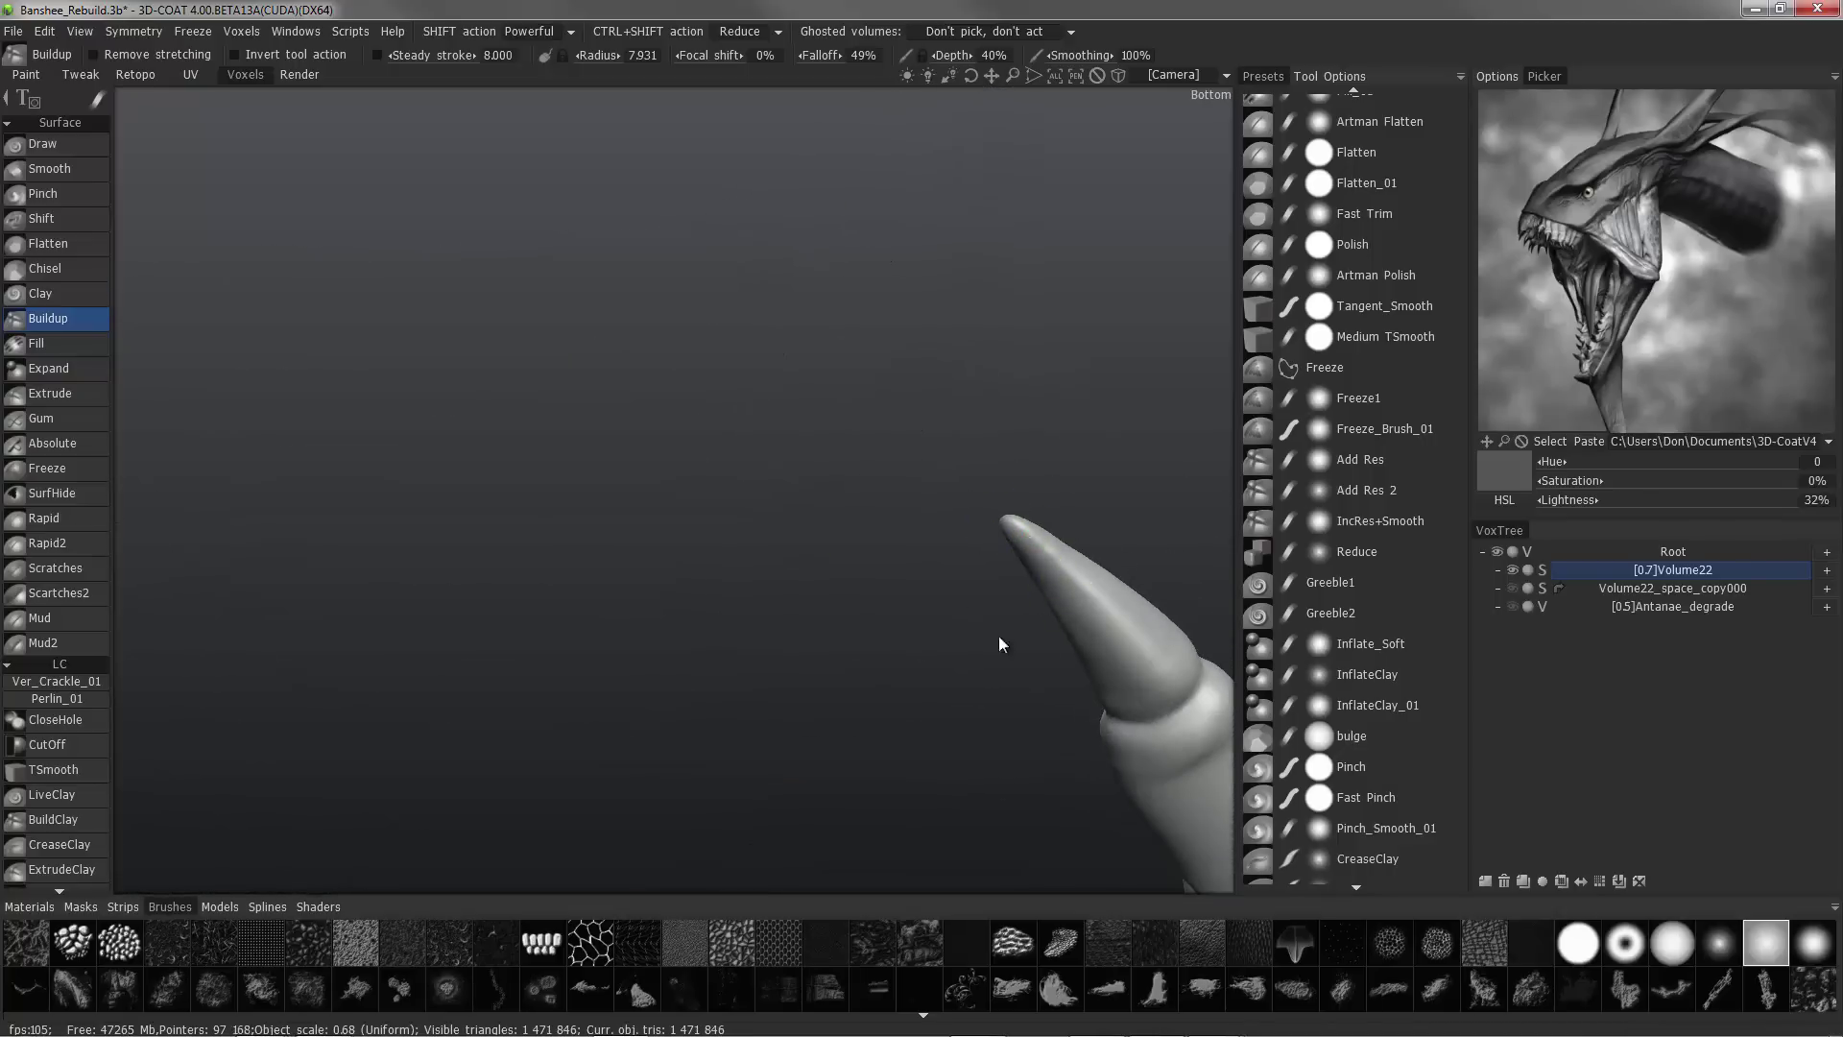
- Refine and smooth the forelimb around the wrist bend behind the claw, using Buildup at a radius of 14.521
alt+drag(999, 643, 729, 504)
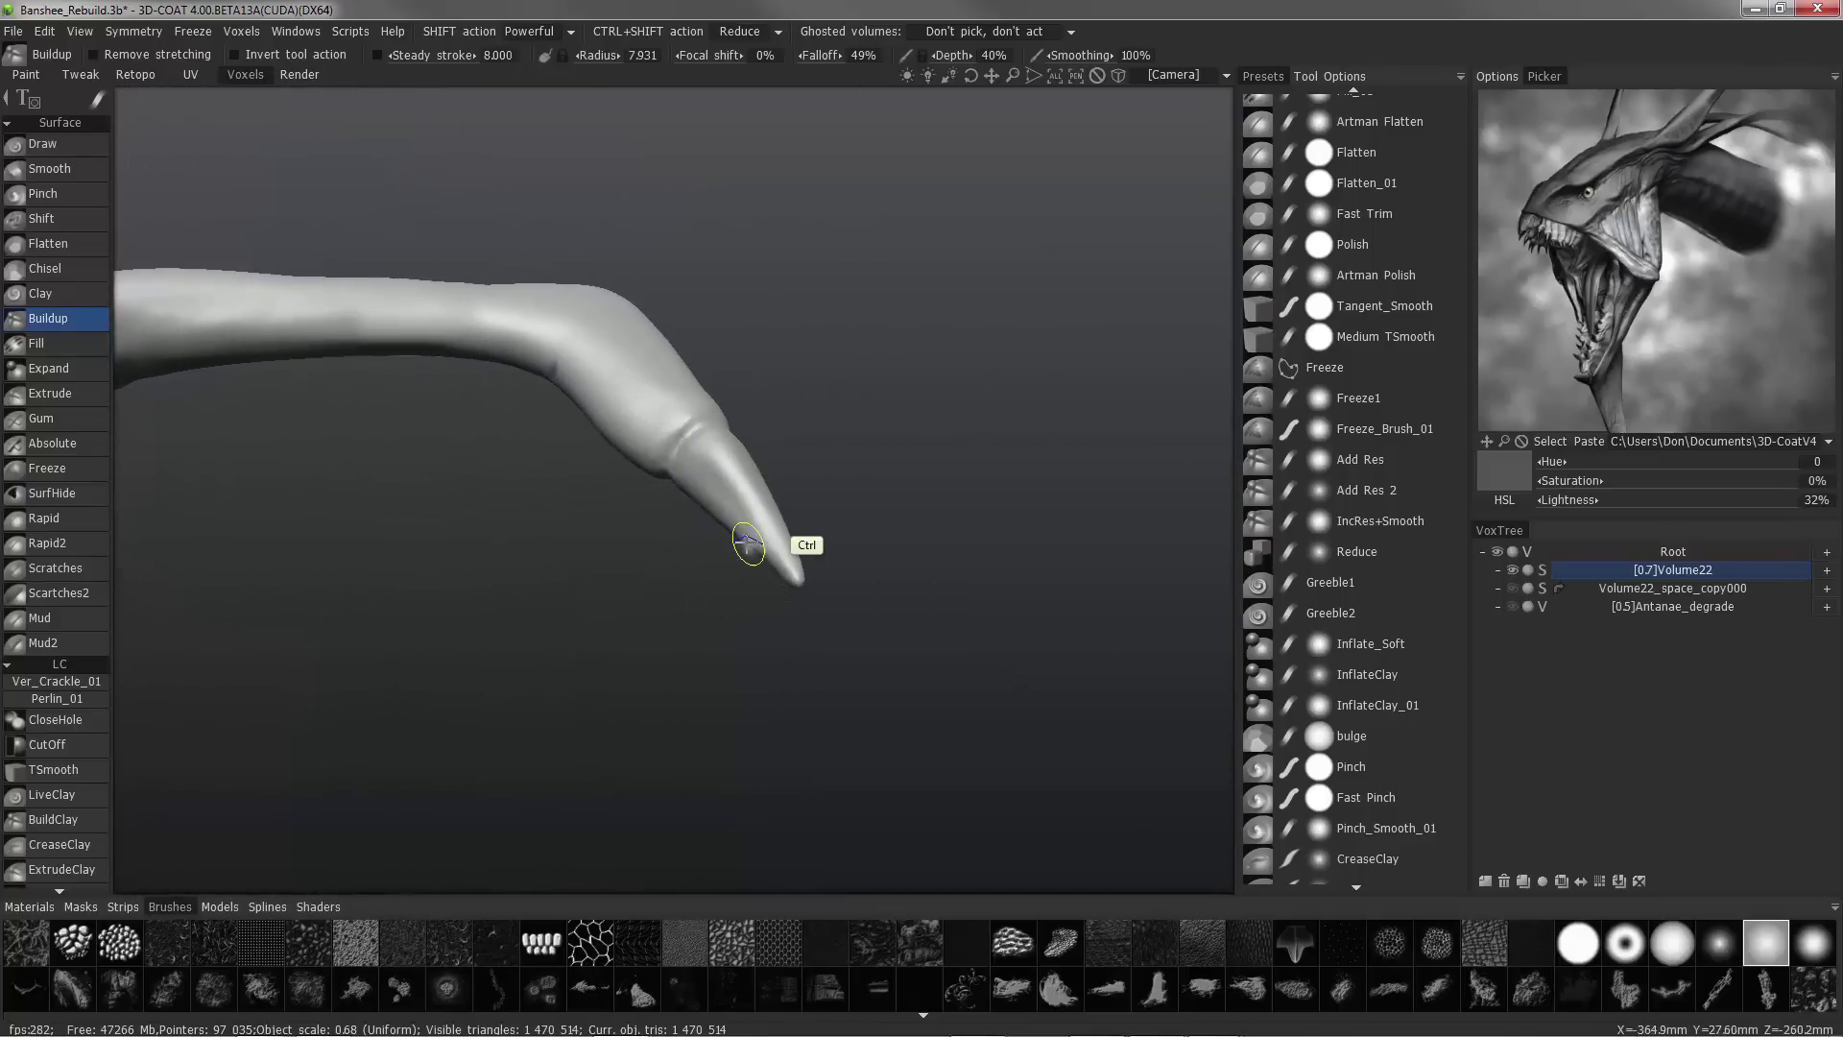
mouse_move(670, 407)
alt+mouse_down()
mouse_move(608, 411)
mouse_move(676, 402)
mouse_move(679, 374)
mouse_move(617, 451)
mouse_move(637, 378)
mouse_move(524, 509)
alt+mouse_up()
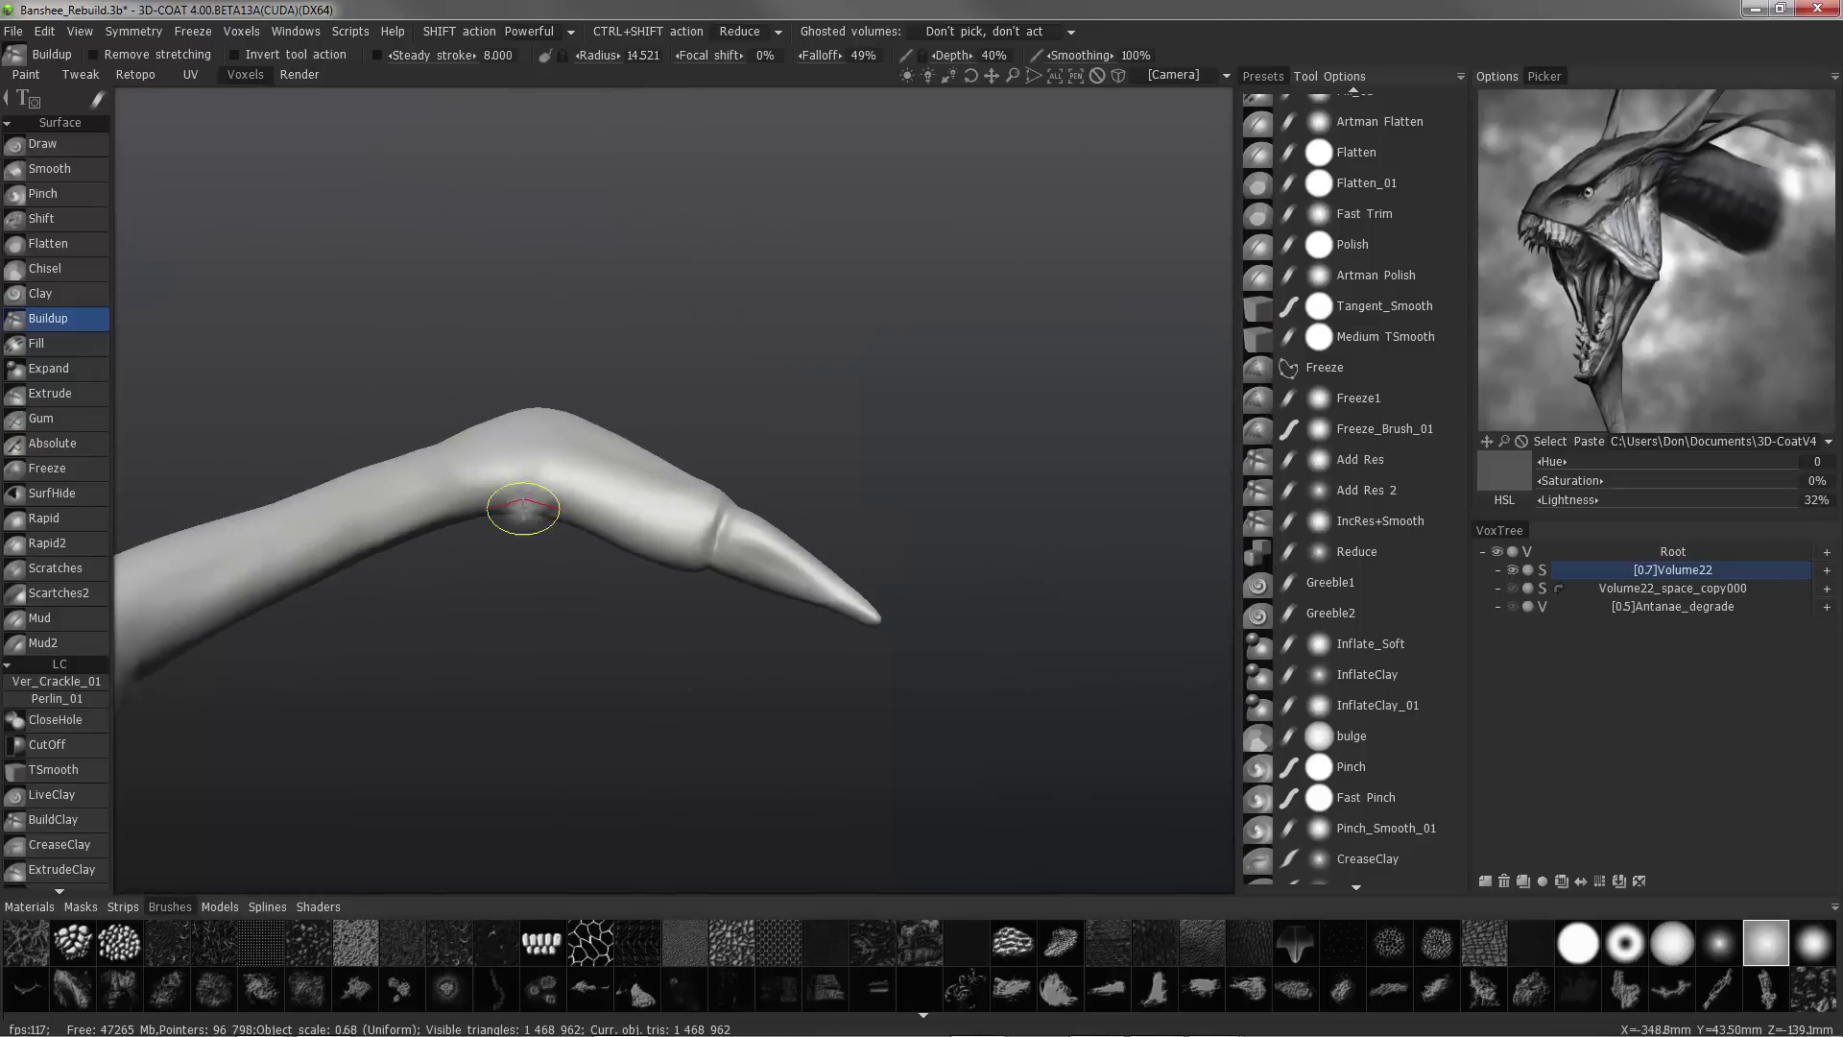
alt+drag(646, 519, 768, 401)
alt+drag(796, 536, 710, 509)
- Rename the Volume22 layer as Body
double_click(1679, 570)
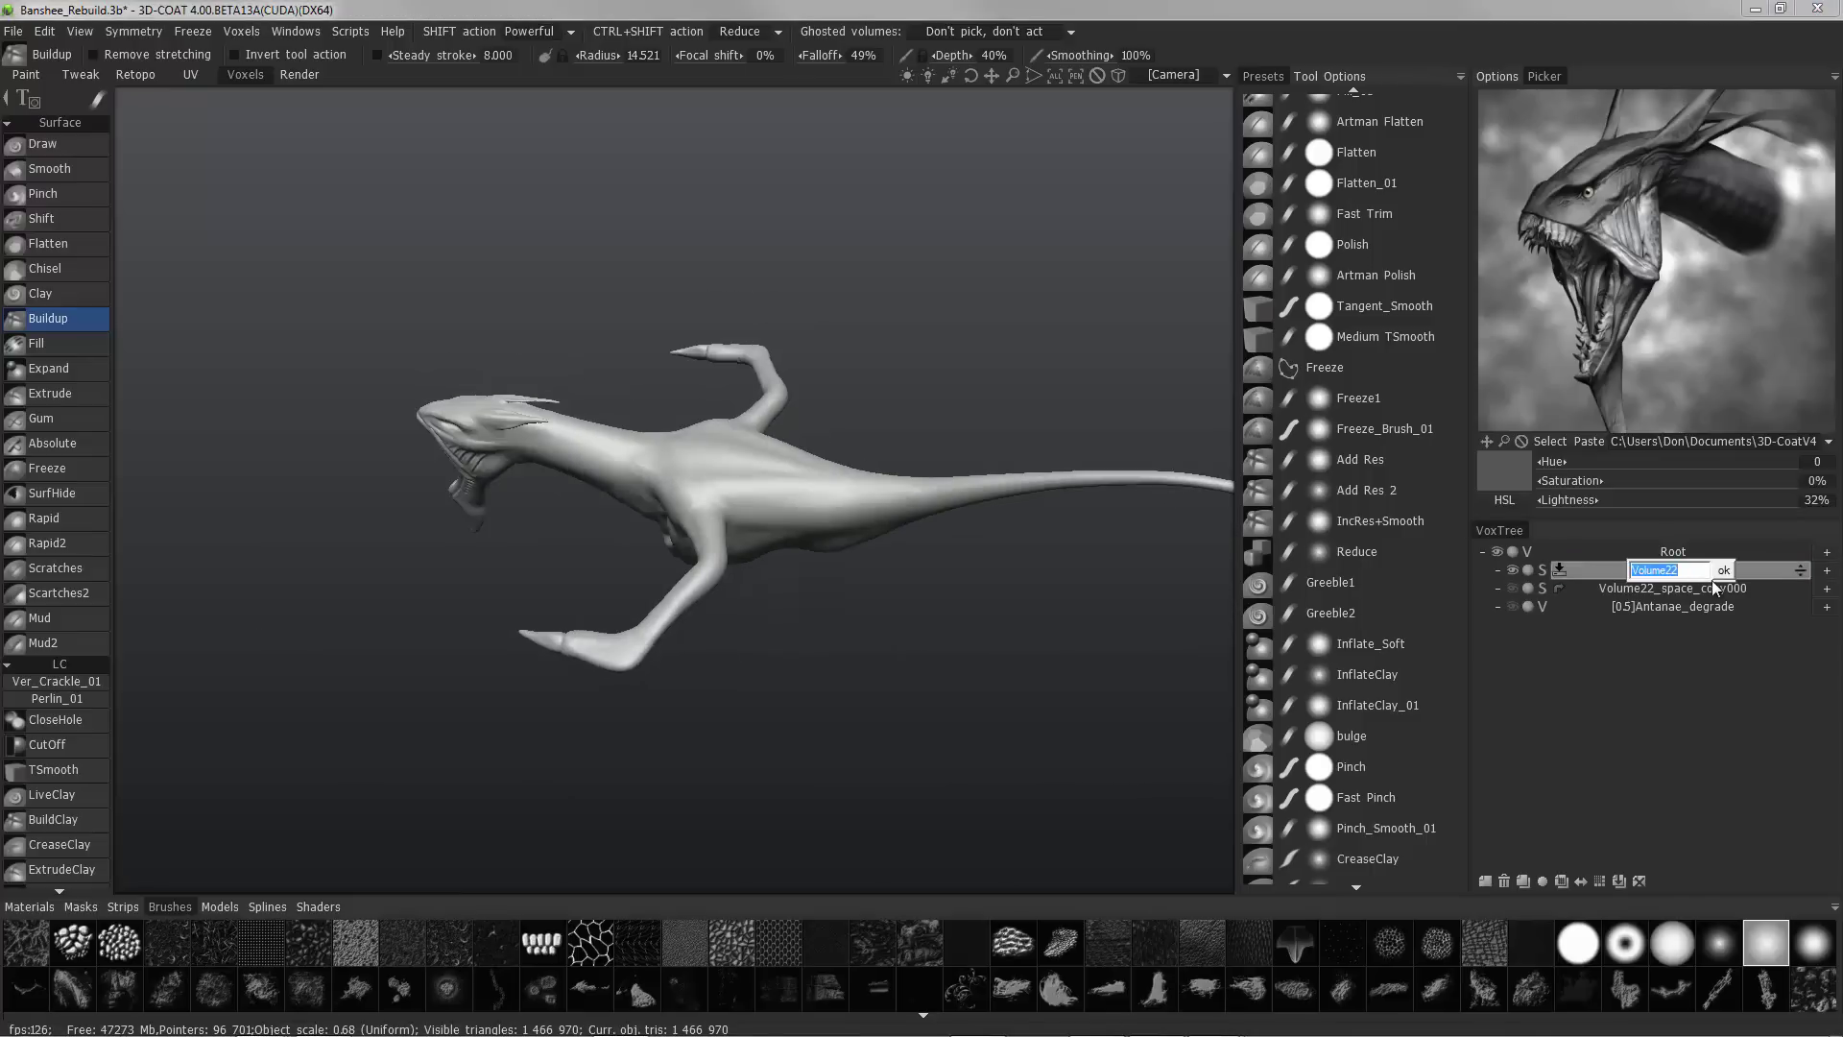
text(Body)
click(1716, 576)
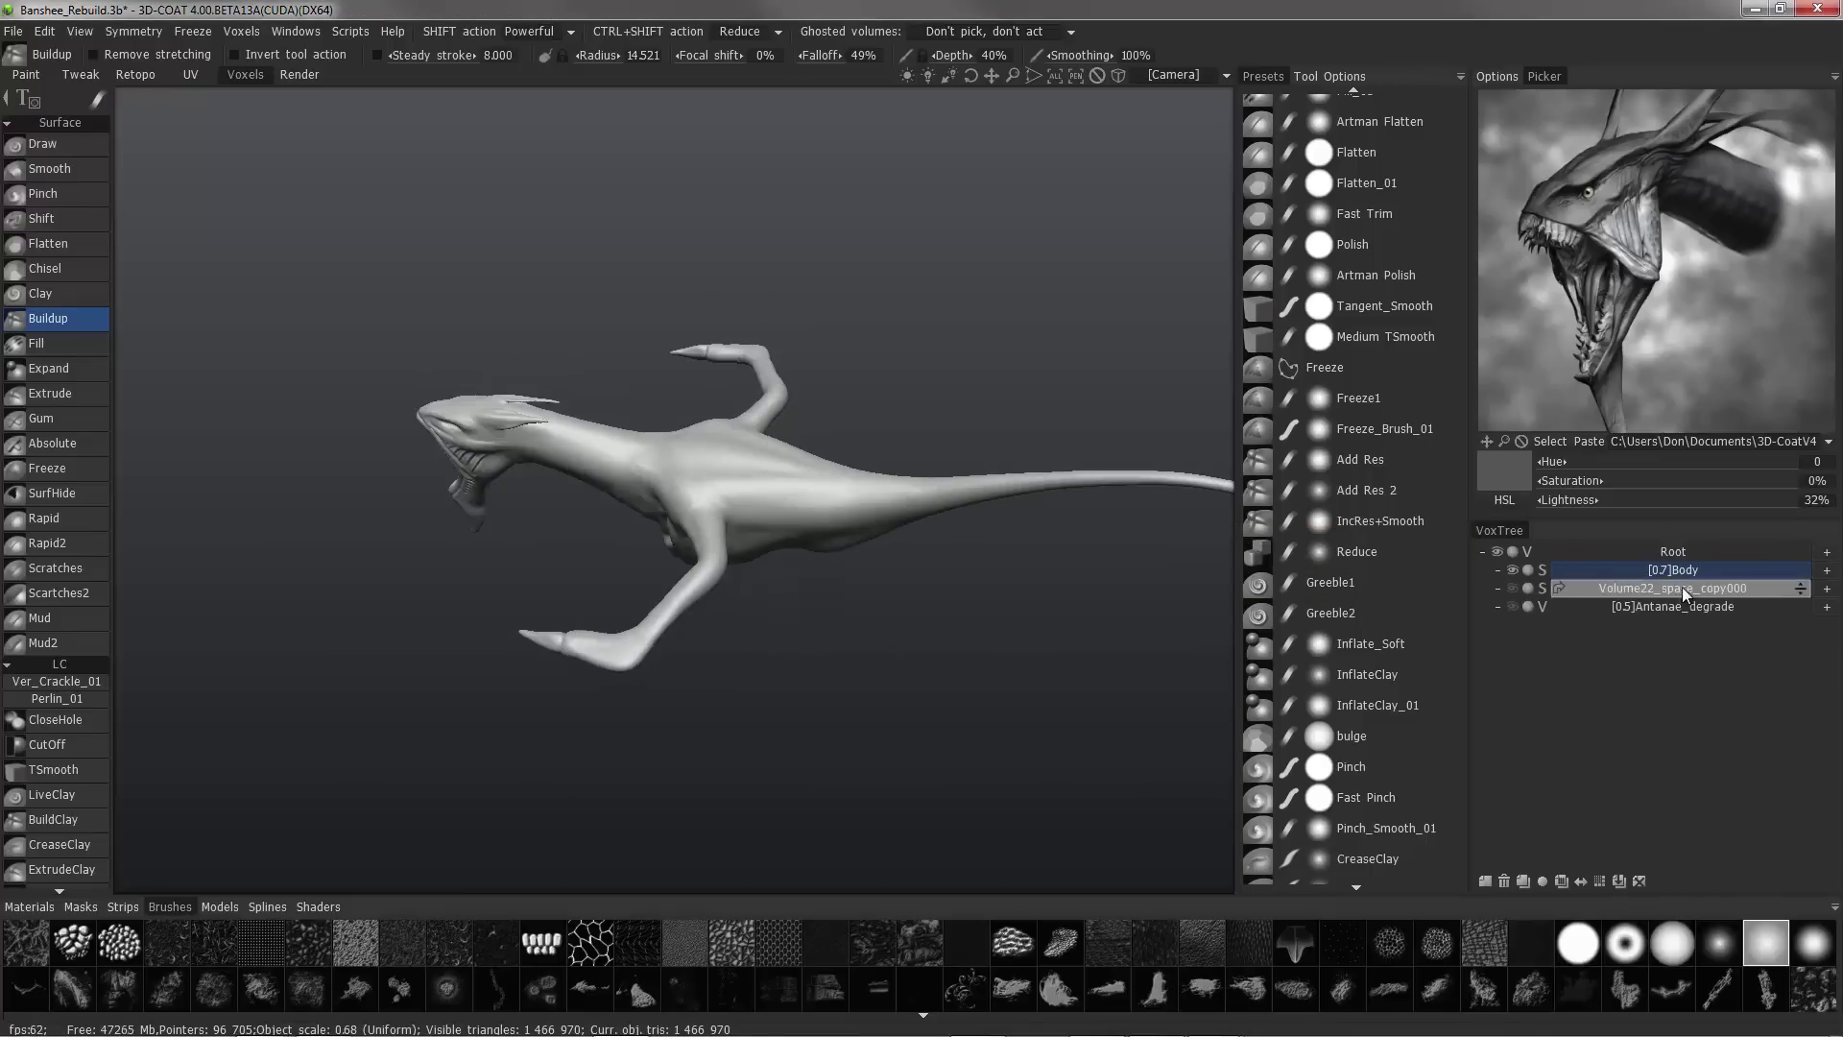
- Inspect the Volume22_space_copy000 layer around the head and neck, hide it and make Body active again
click(1682, 587)
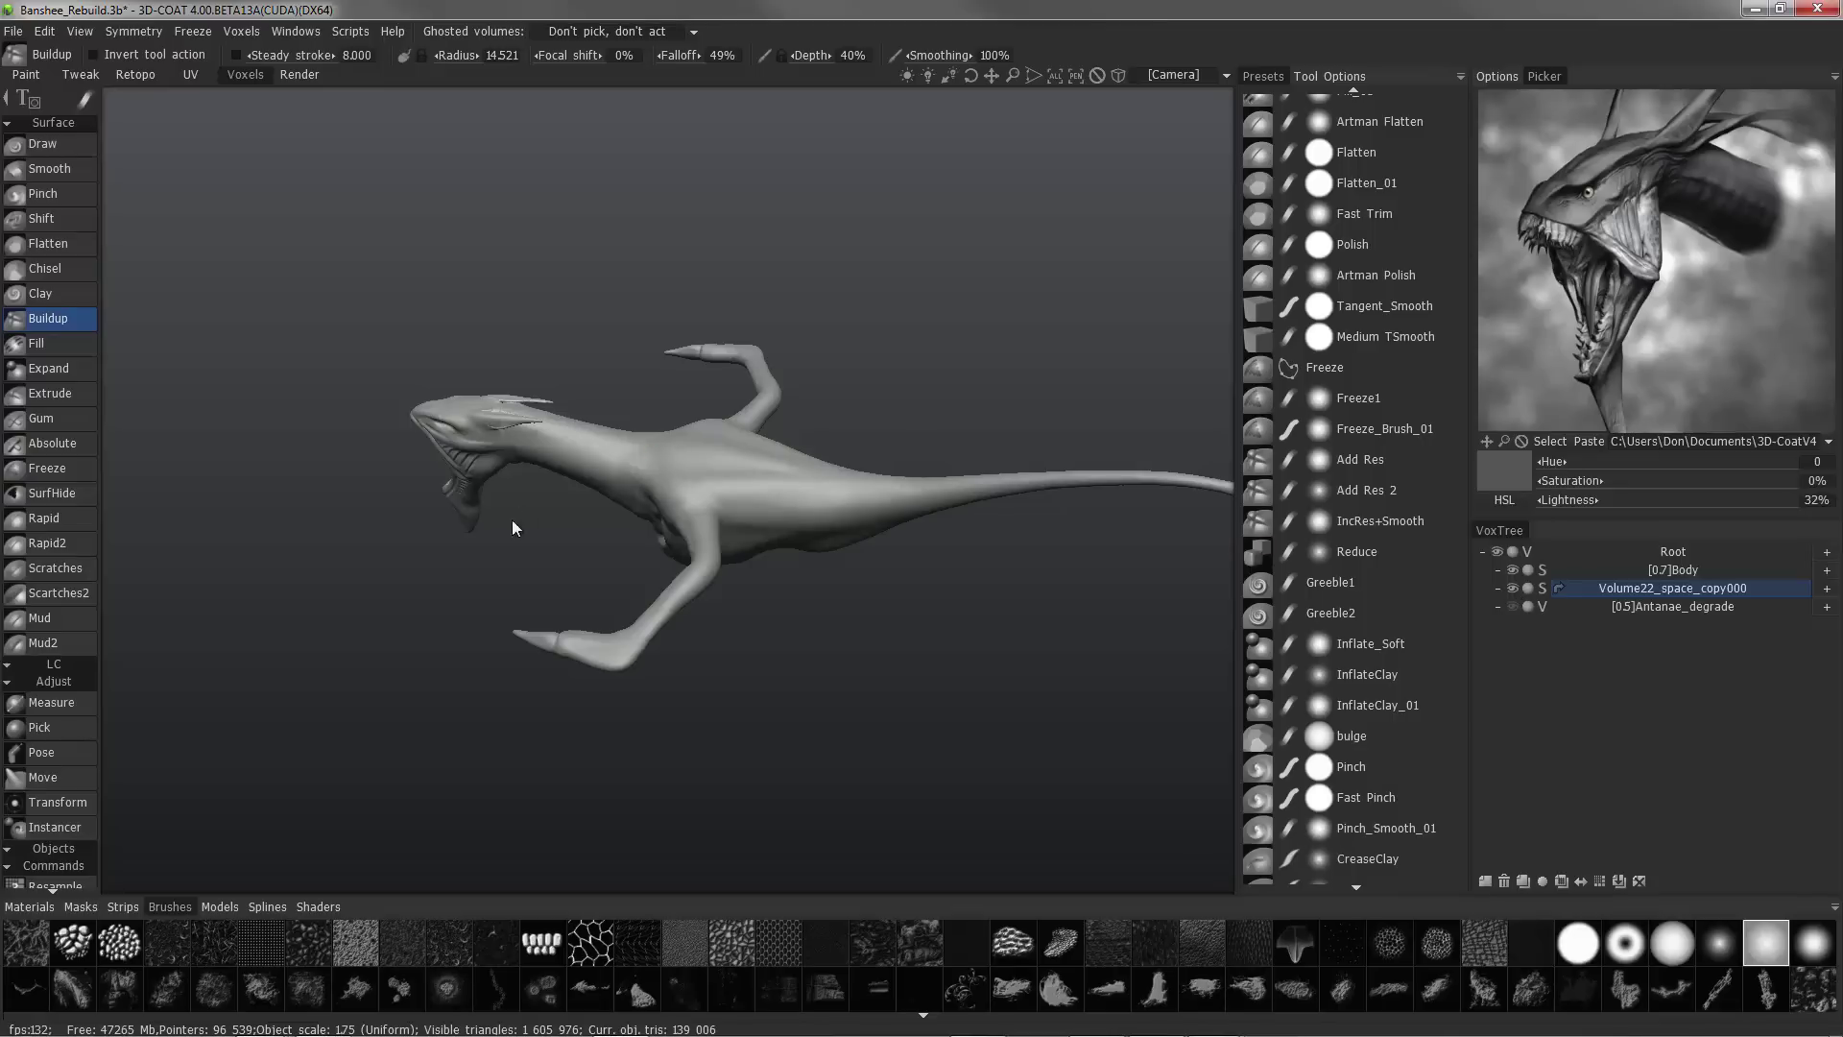
scroll(510, 523, up, 6)
alt+drag(526, 454, 522, 436)
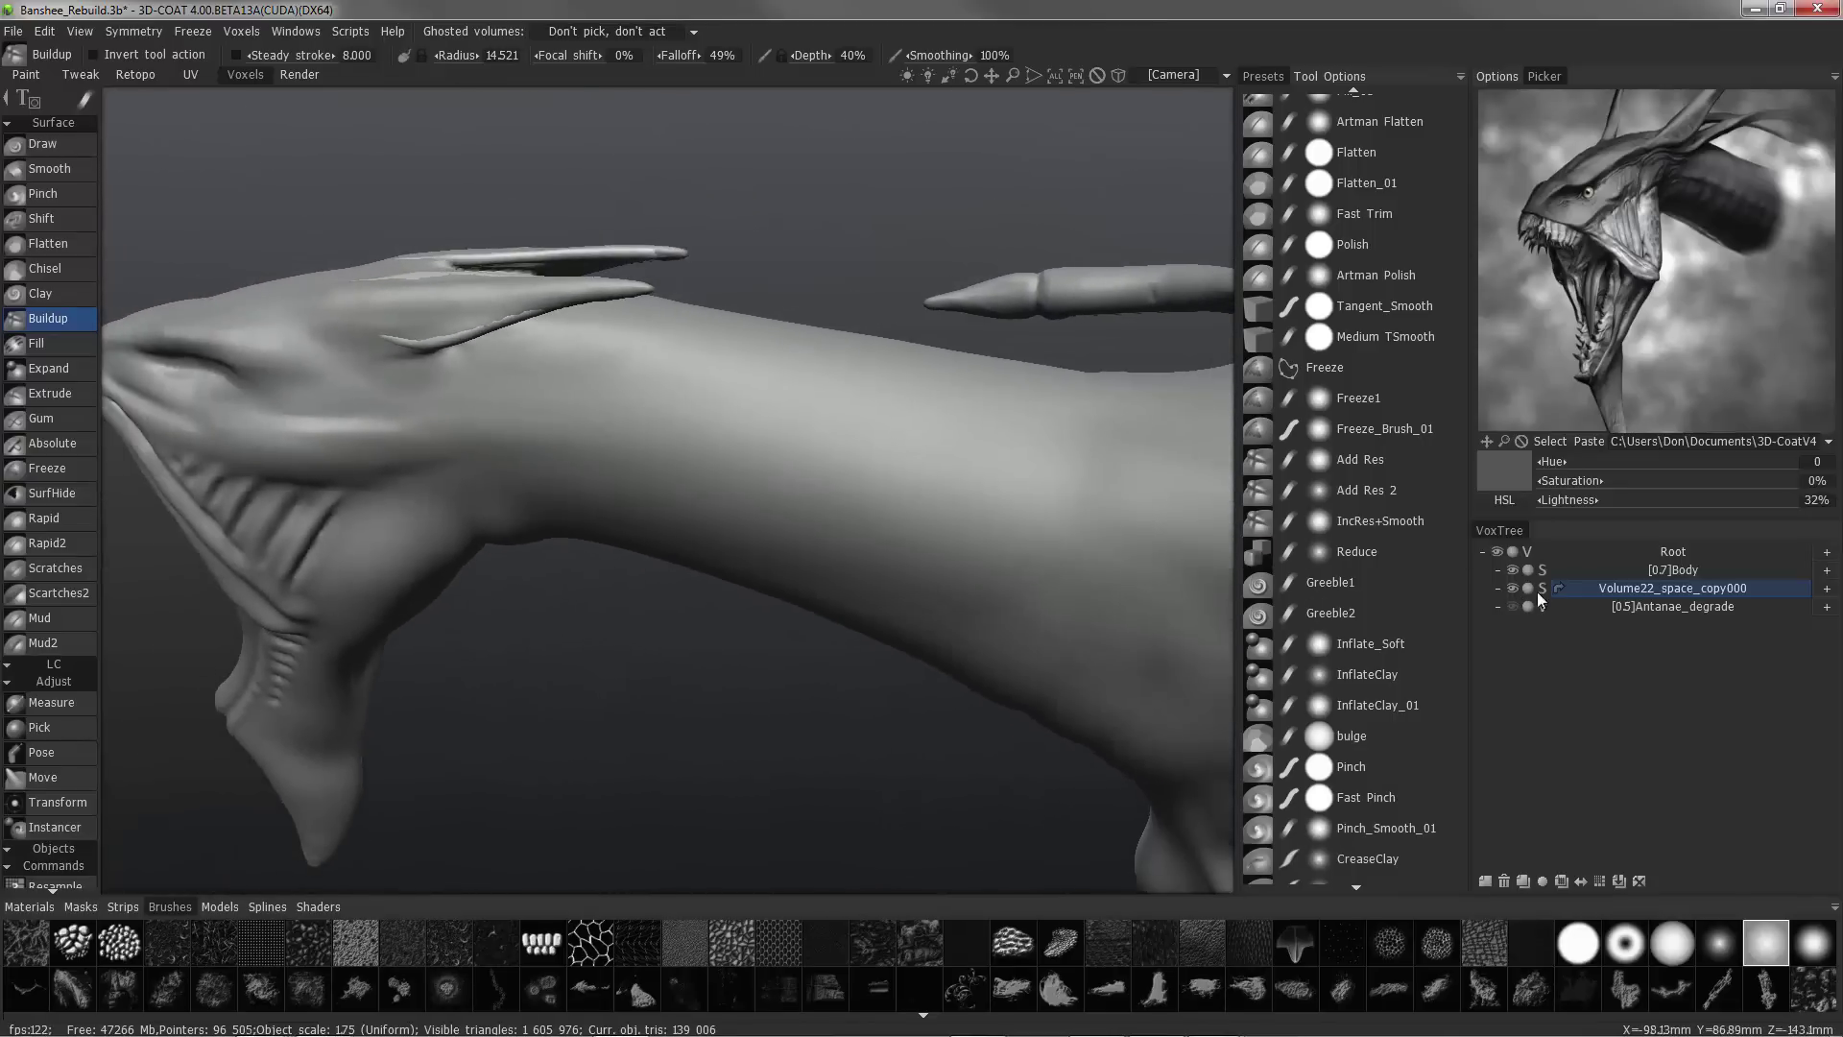
click(1513, 588)
scroll(641, 428, down, 3)
mouse_move(645, 480)
alt+mouse_down()
mouse_move(641, 429)
mouse_move(678, 494)
mouse_move(358, 354)
mouse_move(392, 419)
mouse_move(432, 336)
alt+mouse_up()
click(1668, 571)
- Fill out the head horns toward their tips with BuildClay at radii of 7.504 and 5.589, using a soft alpha
mouse_move(734, 359)
alt+mouse_down()
mouse_move(765, 487)
mouse_move(403, 357)
mouse_move(376, 382)
mouse_move(550, 448)
mouse_move(572, 434)
mouse_move(498, 458)
alt+mouse_up()
click(80, 822)
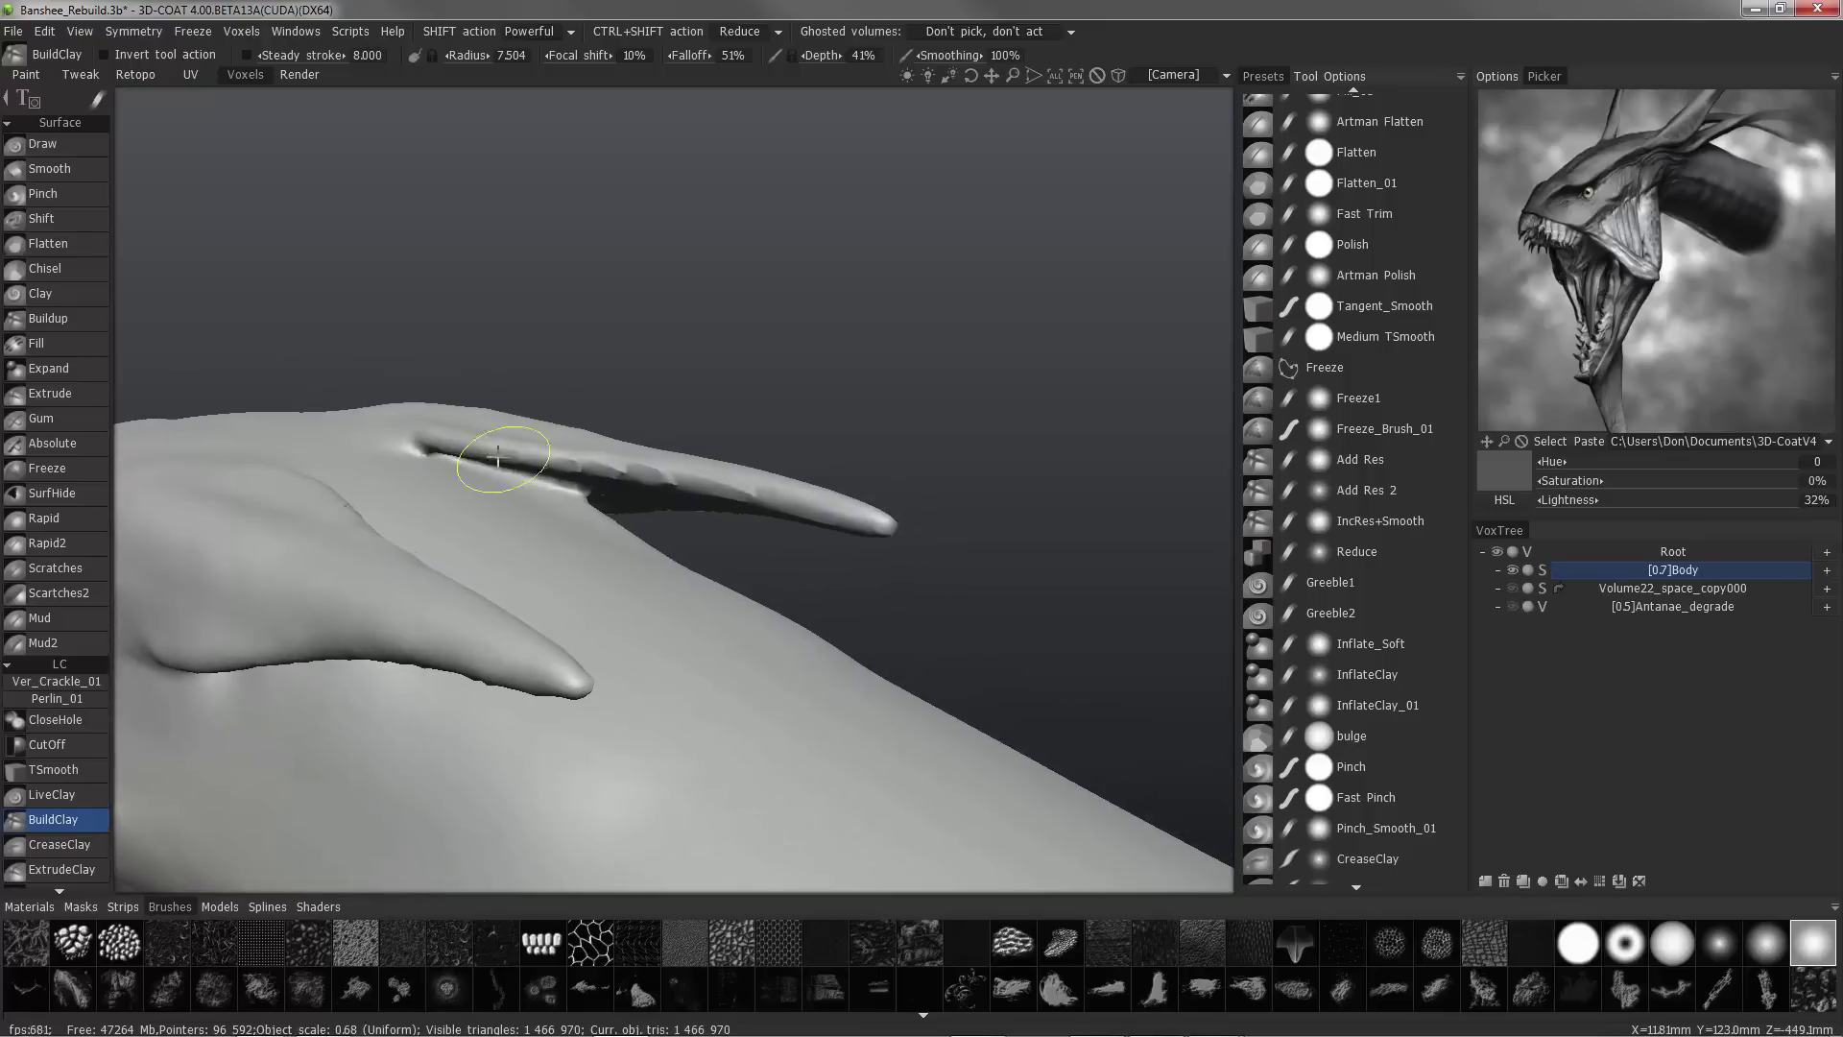
mouse_move(782, 500)
mouse_down()
mouse_move(868, 522)
mouse_move(806, 507)
mouse_up()
alt+drag(824, 514, 848, 518)
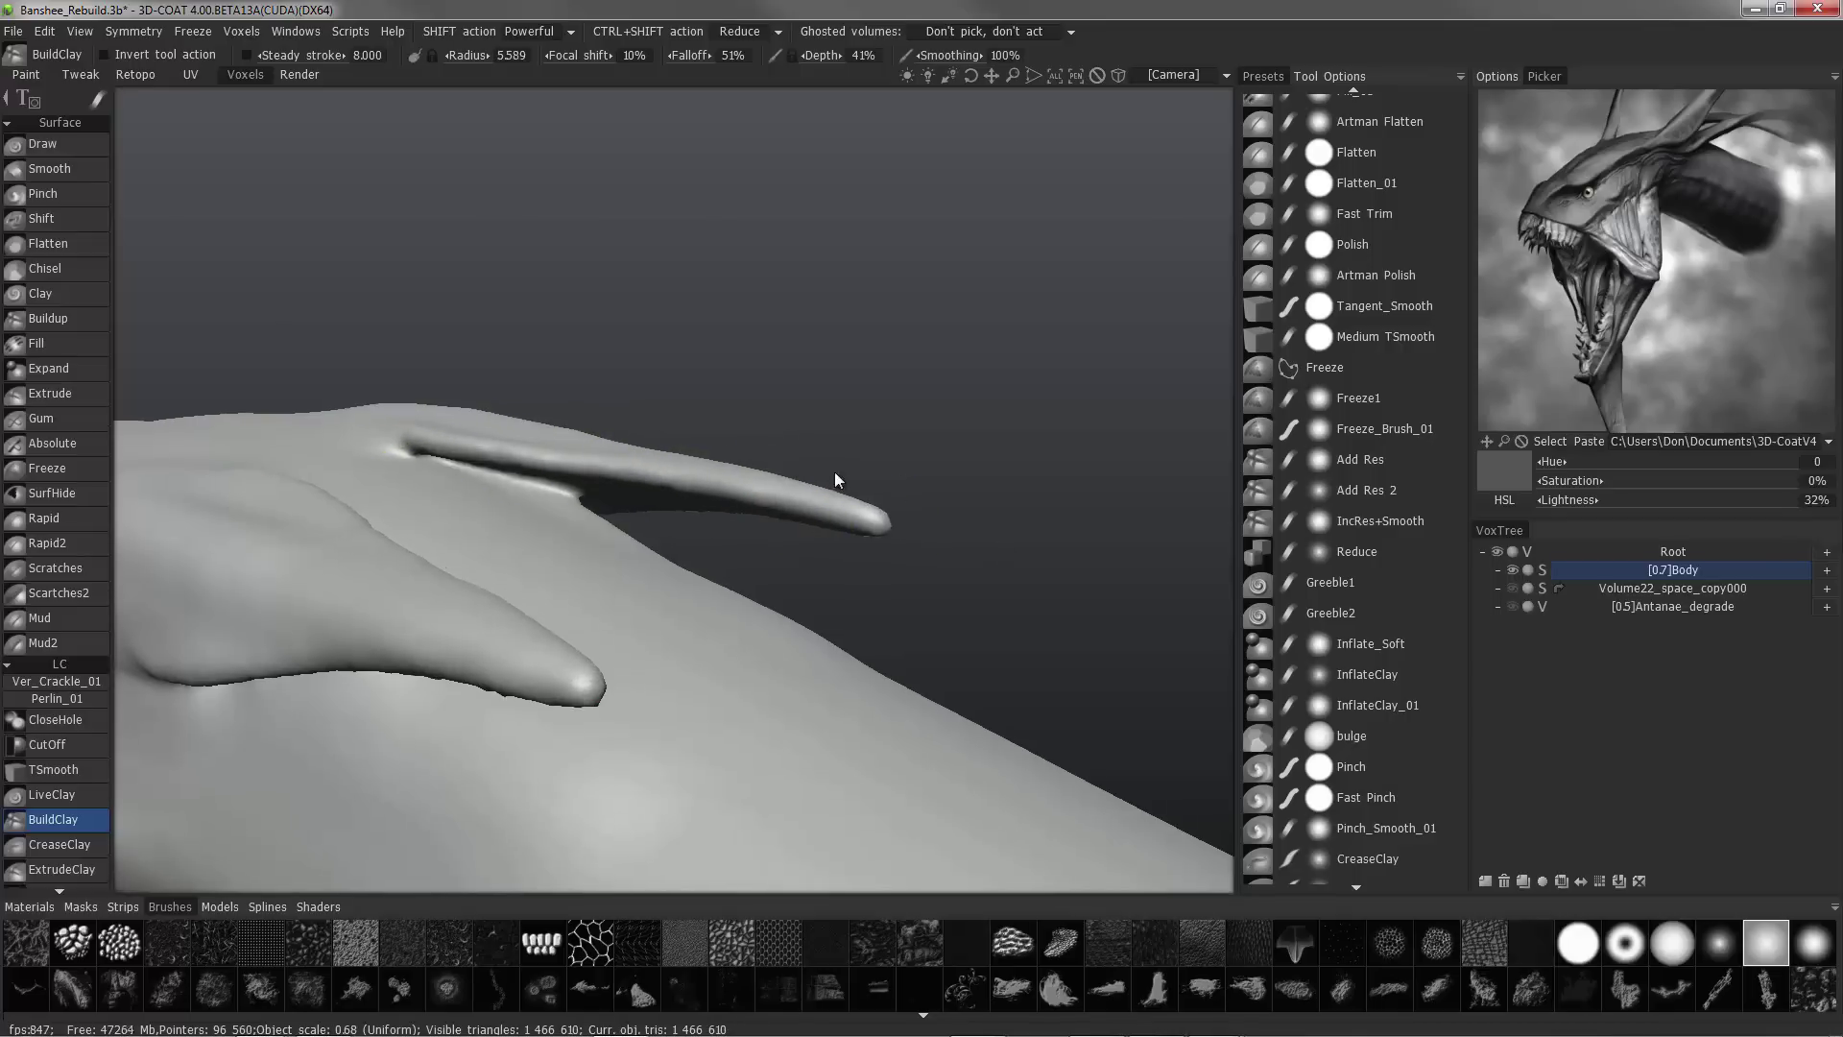
- Refine the head horns into tapered points with BuildClay at radii of 6.851 and 5.373
mouse_move(844, 486)
alt+mouse_down()
mouse_move(329, 403)
mouse_move(349, 596)
mouse_move(251, 524)
mouse_move(383, 602)
mouse_move(589, 601)
mouse_move(615, 572)
alt+mouse_up()
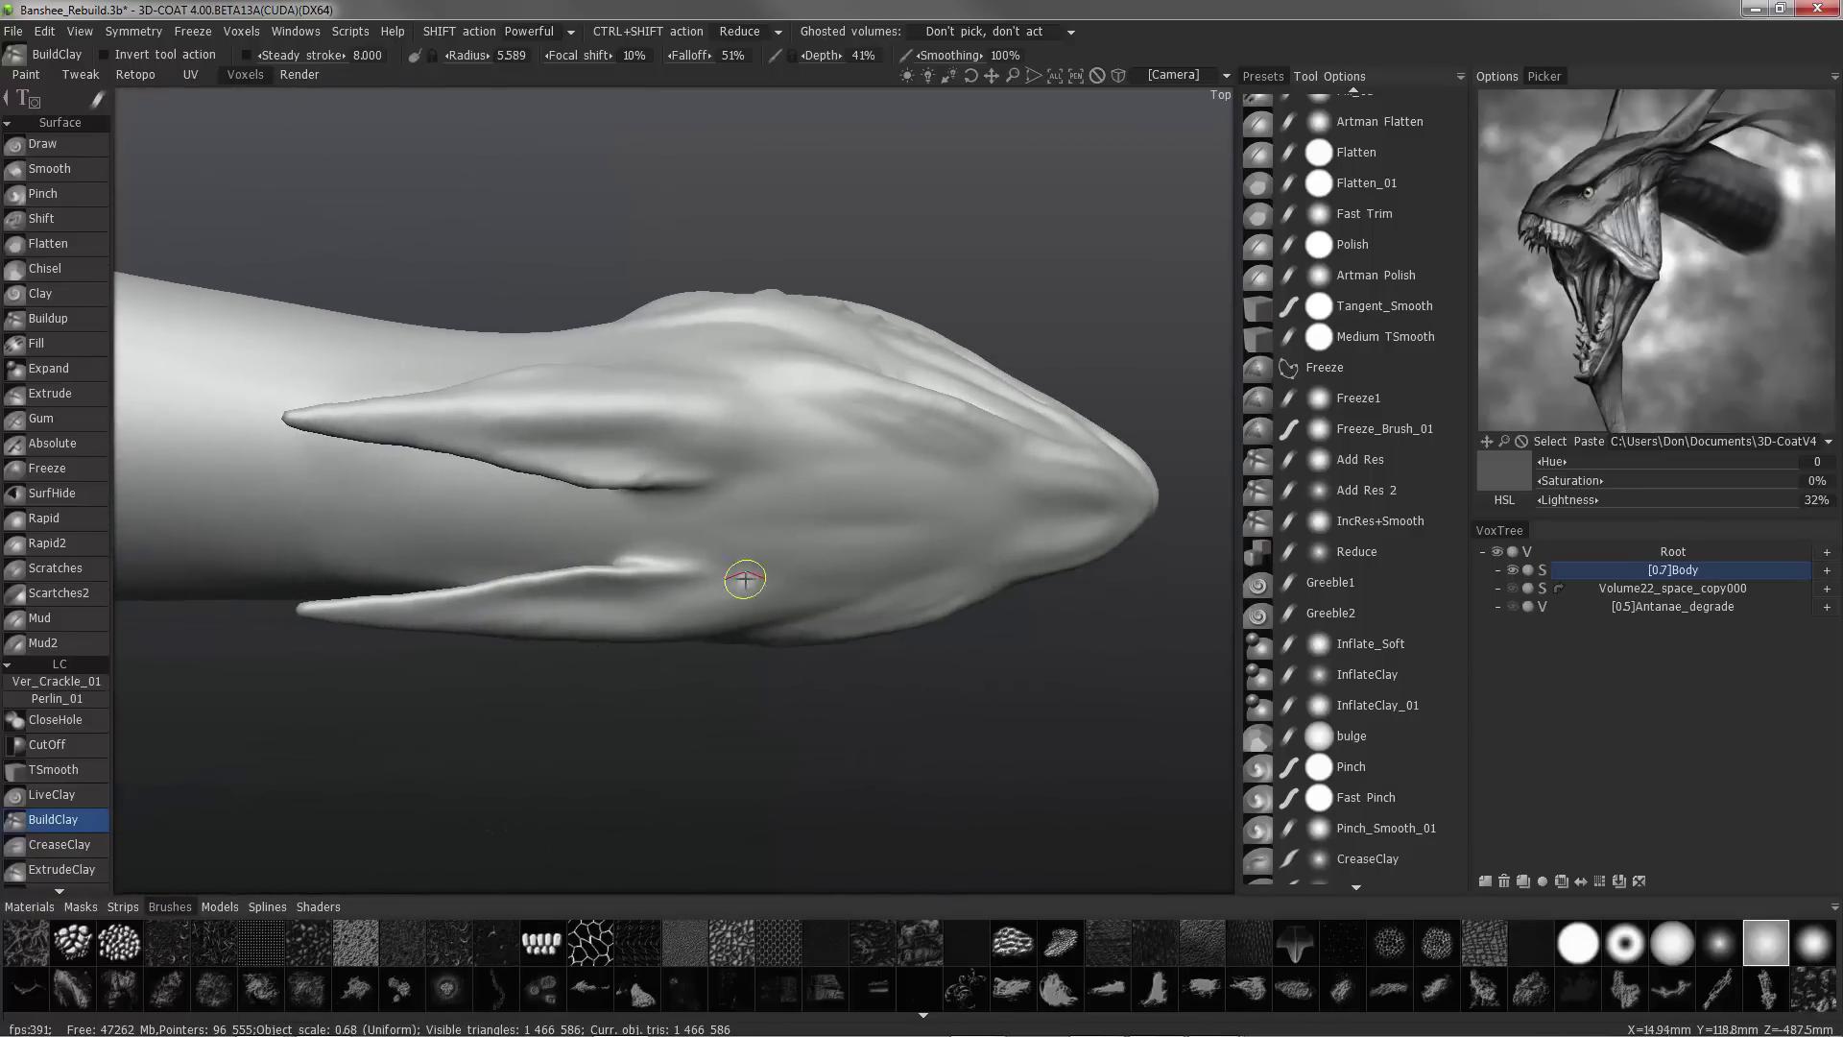
alt+drag(495, 584, 540, 587)
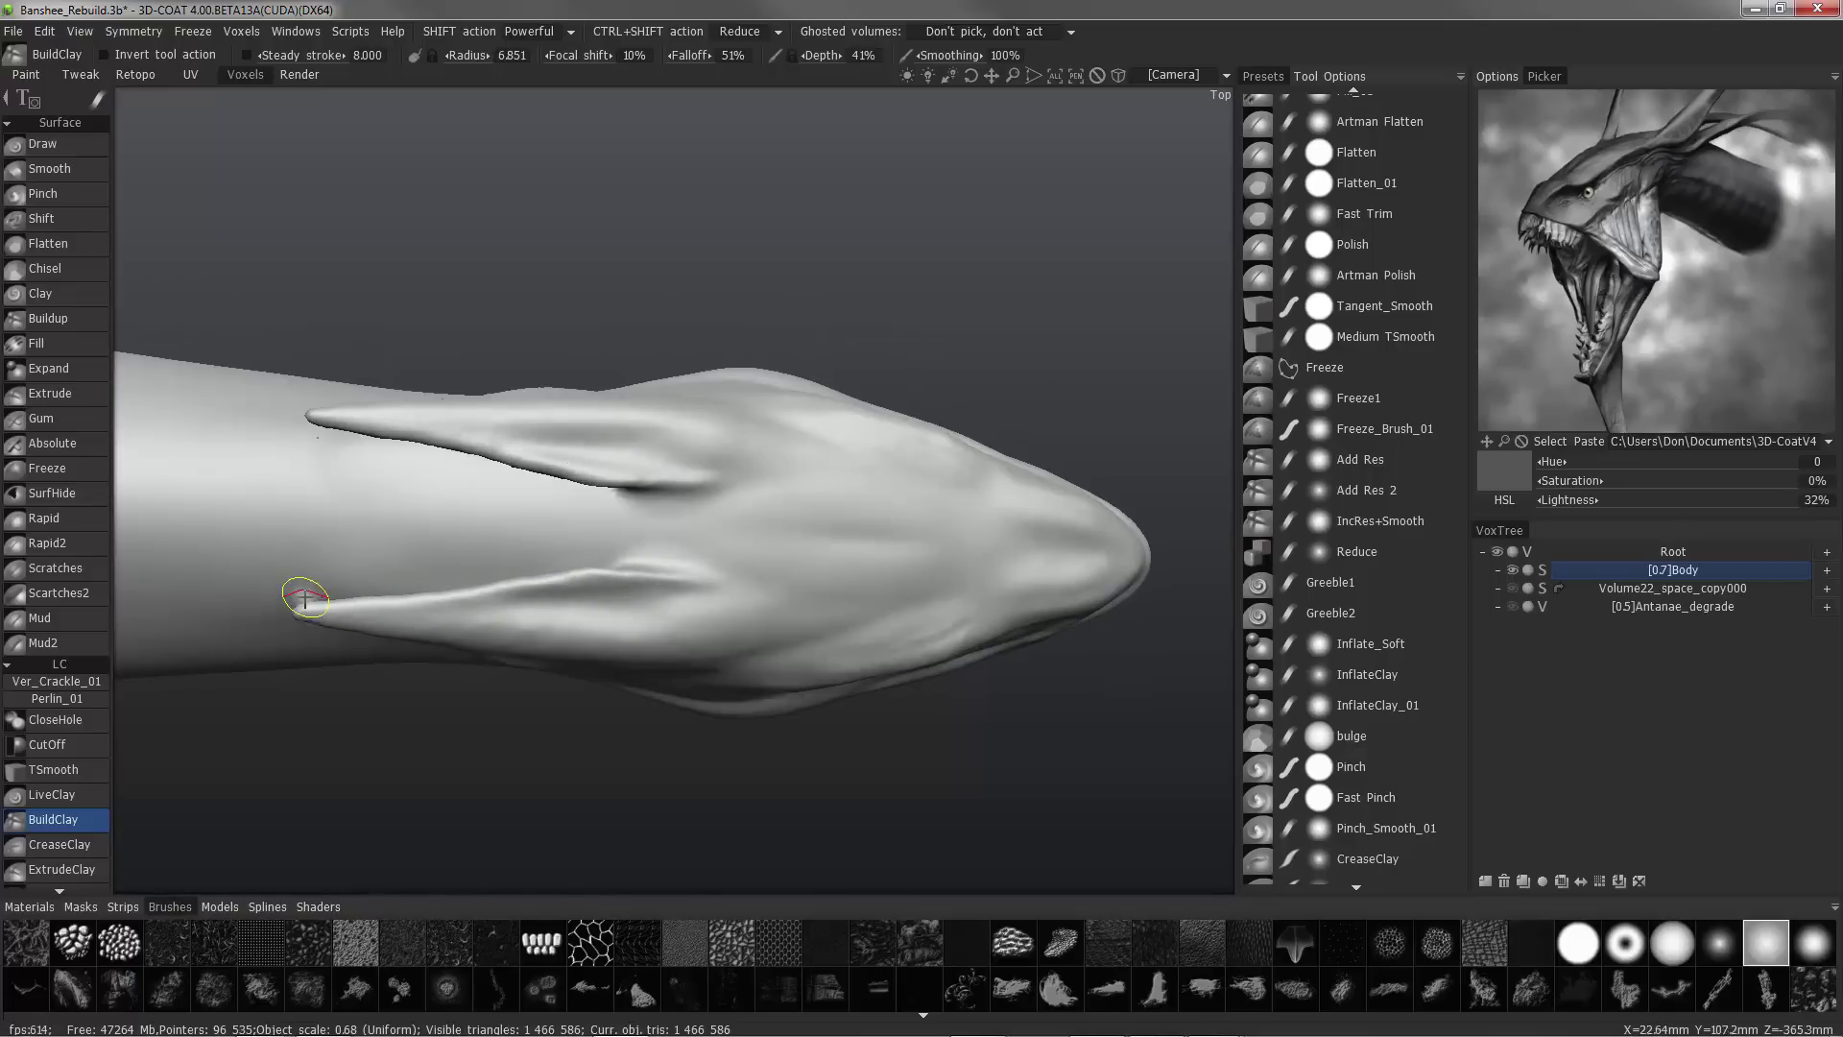
alt+drag(304, 599, 596, 403)
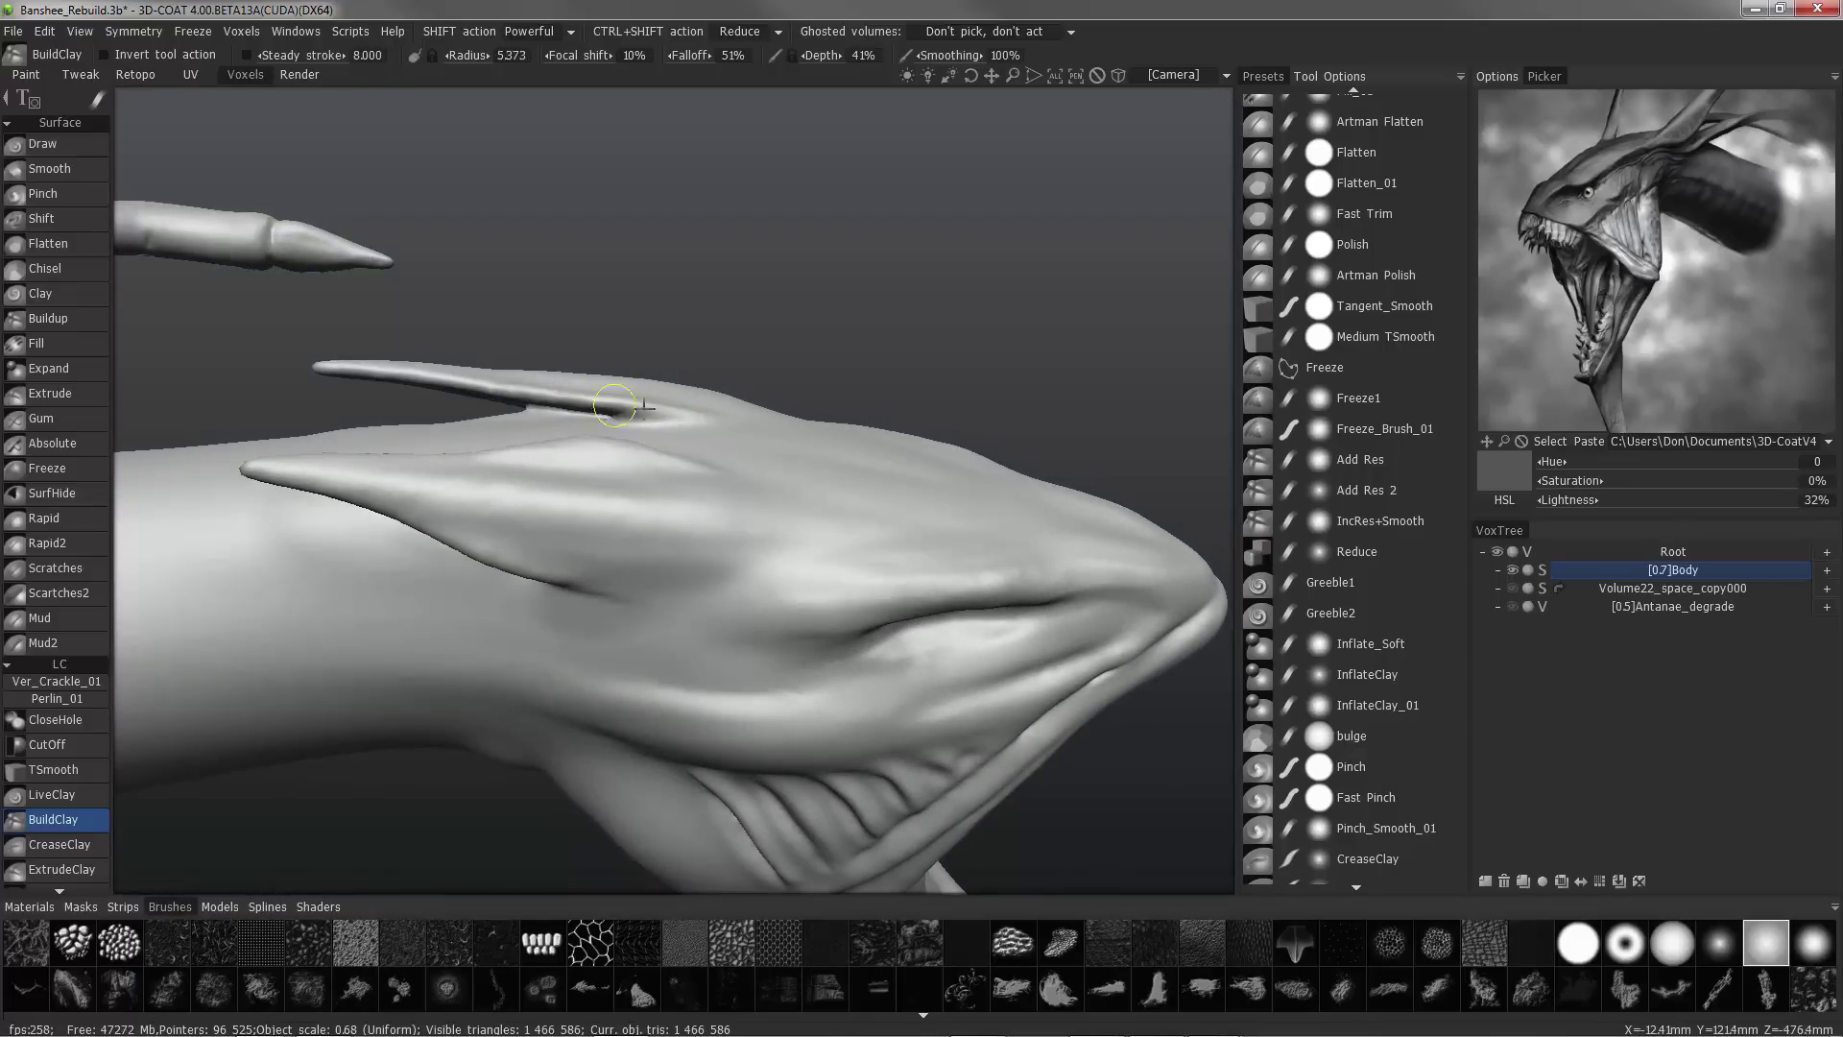
mouse_move(493, 380)
alt+mouse_down()
mouse_move(422, 374)
mouse_move(547, 498)
mouse_move(590, 479)
mouse_move(514, 483)
alt+mouse_up()
alt+shift+drag(395, 331, 457, 470)
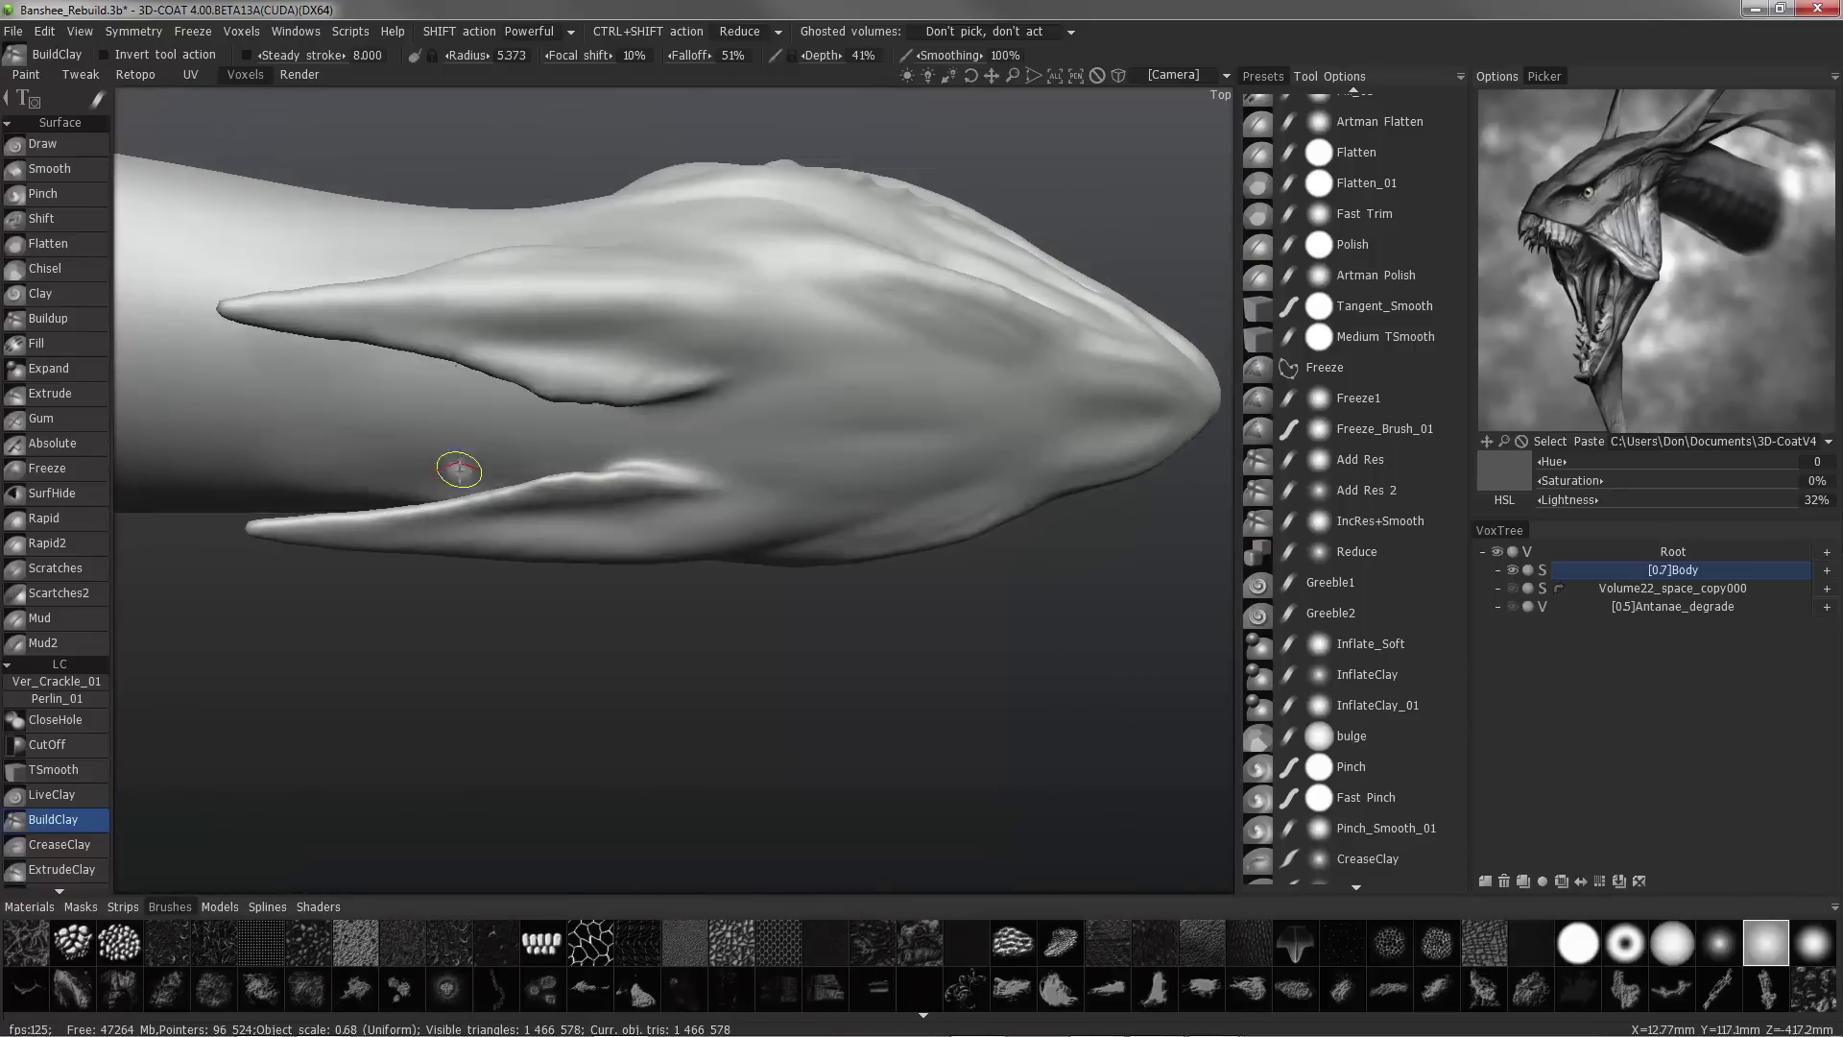
- Smooth the horn's inner edge using TSmooth with smoothness 0.570, a radius of 6.322 and depth 82%
click(69, 771)
scroll(556, 489, up, 2)
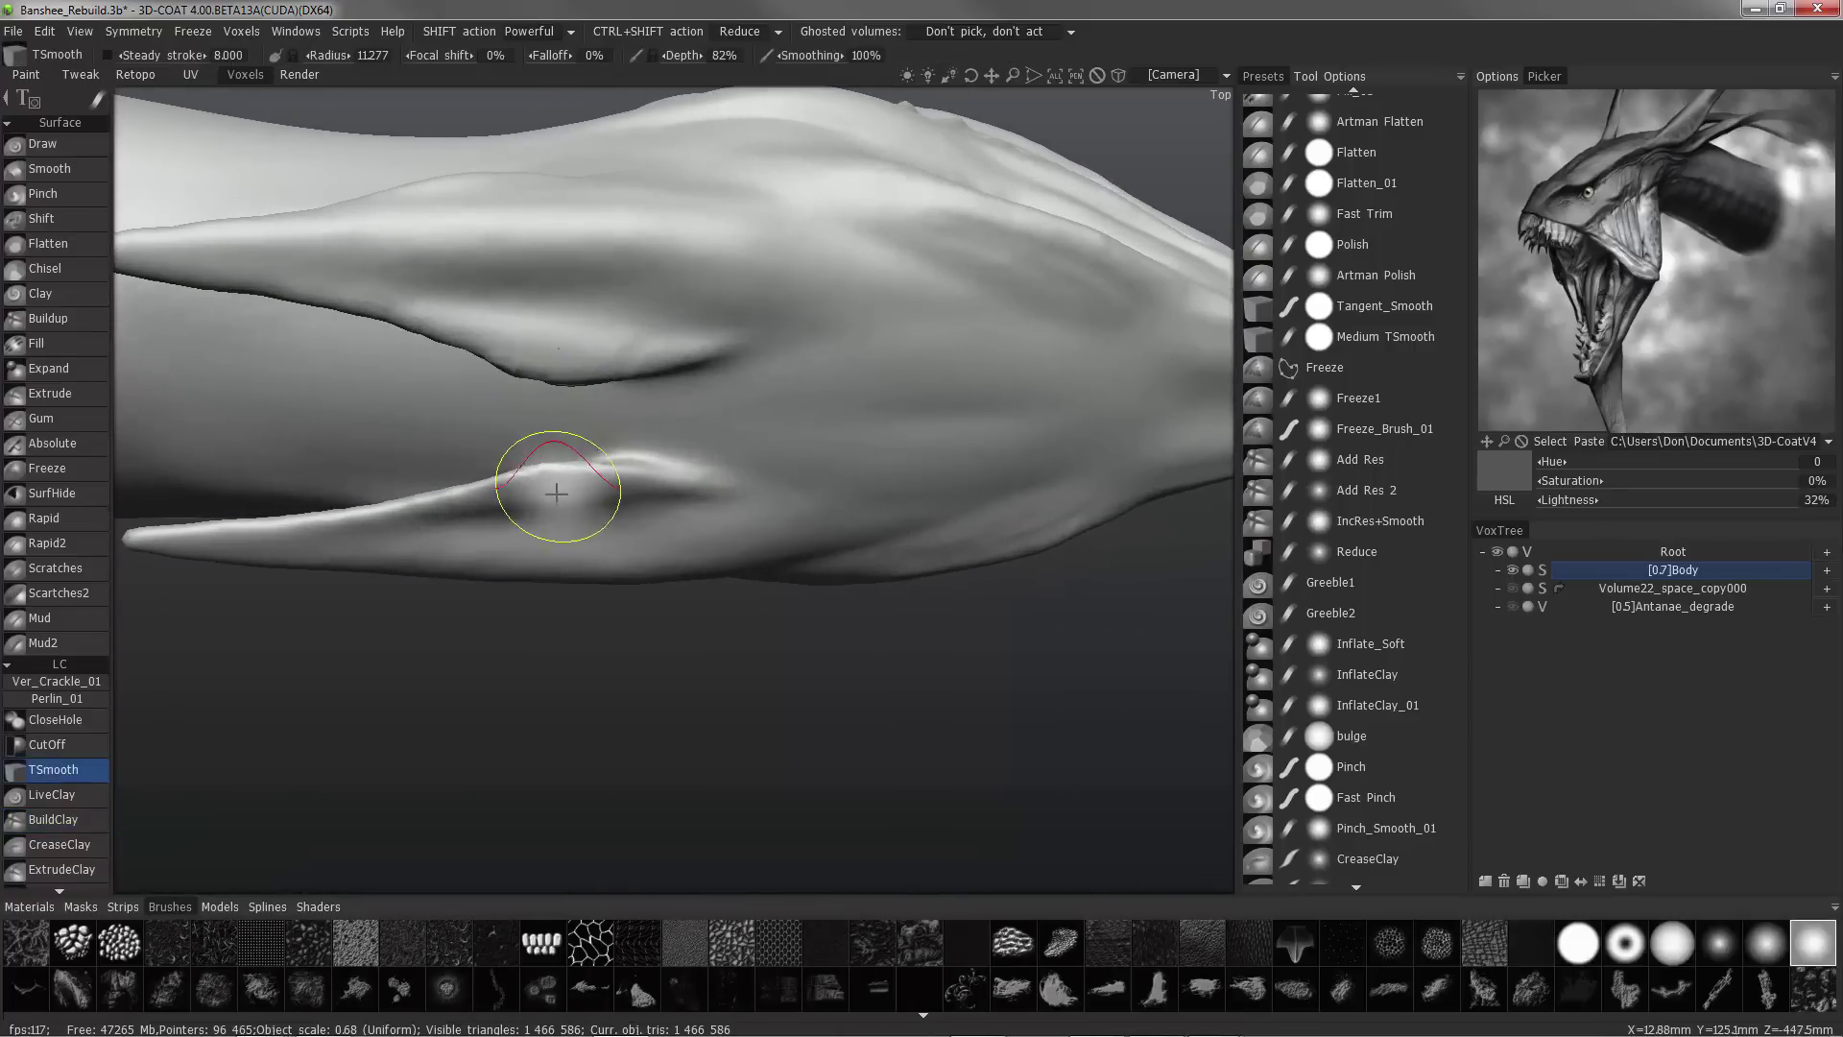
click(1326, 77)
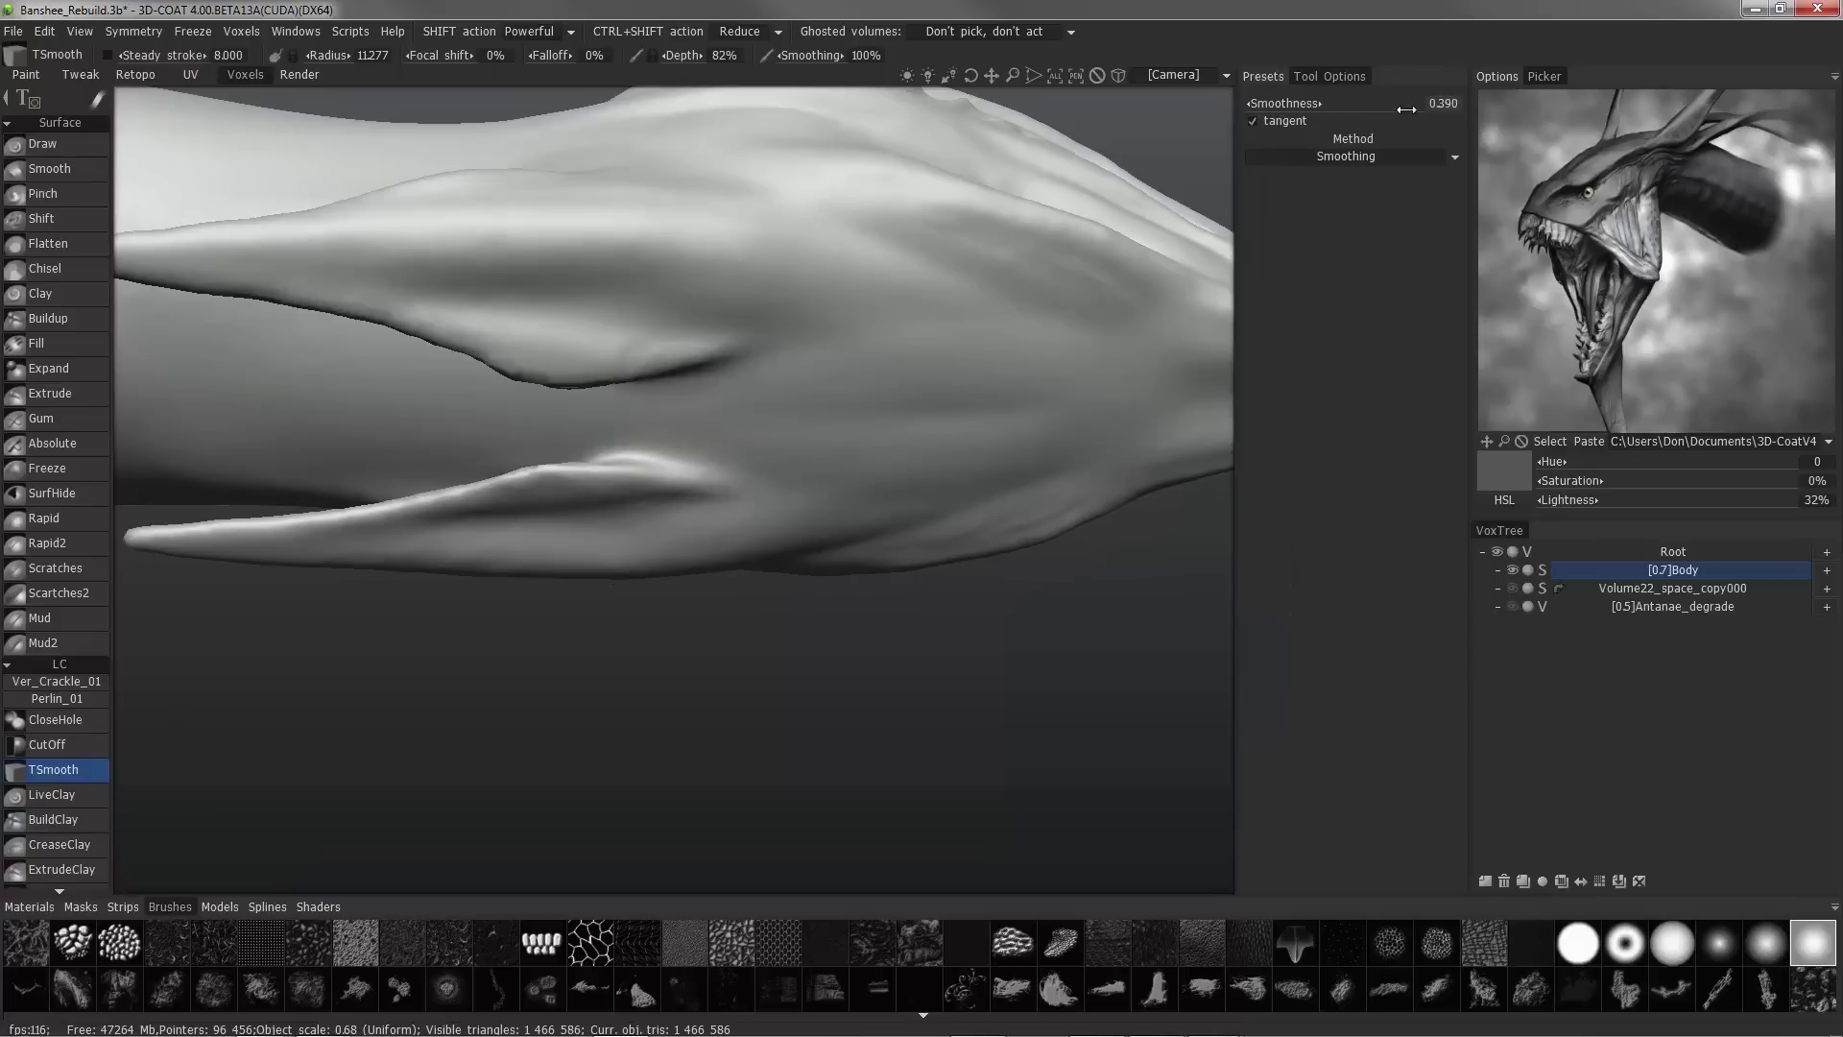
drag(1406, 109, 1432, 110)
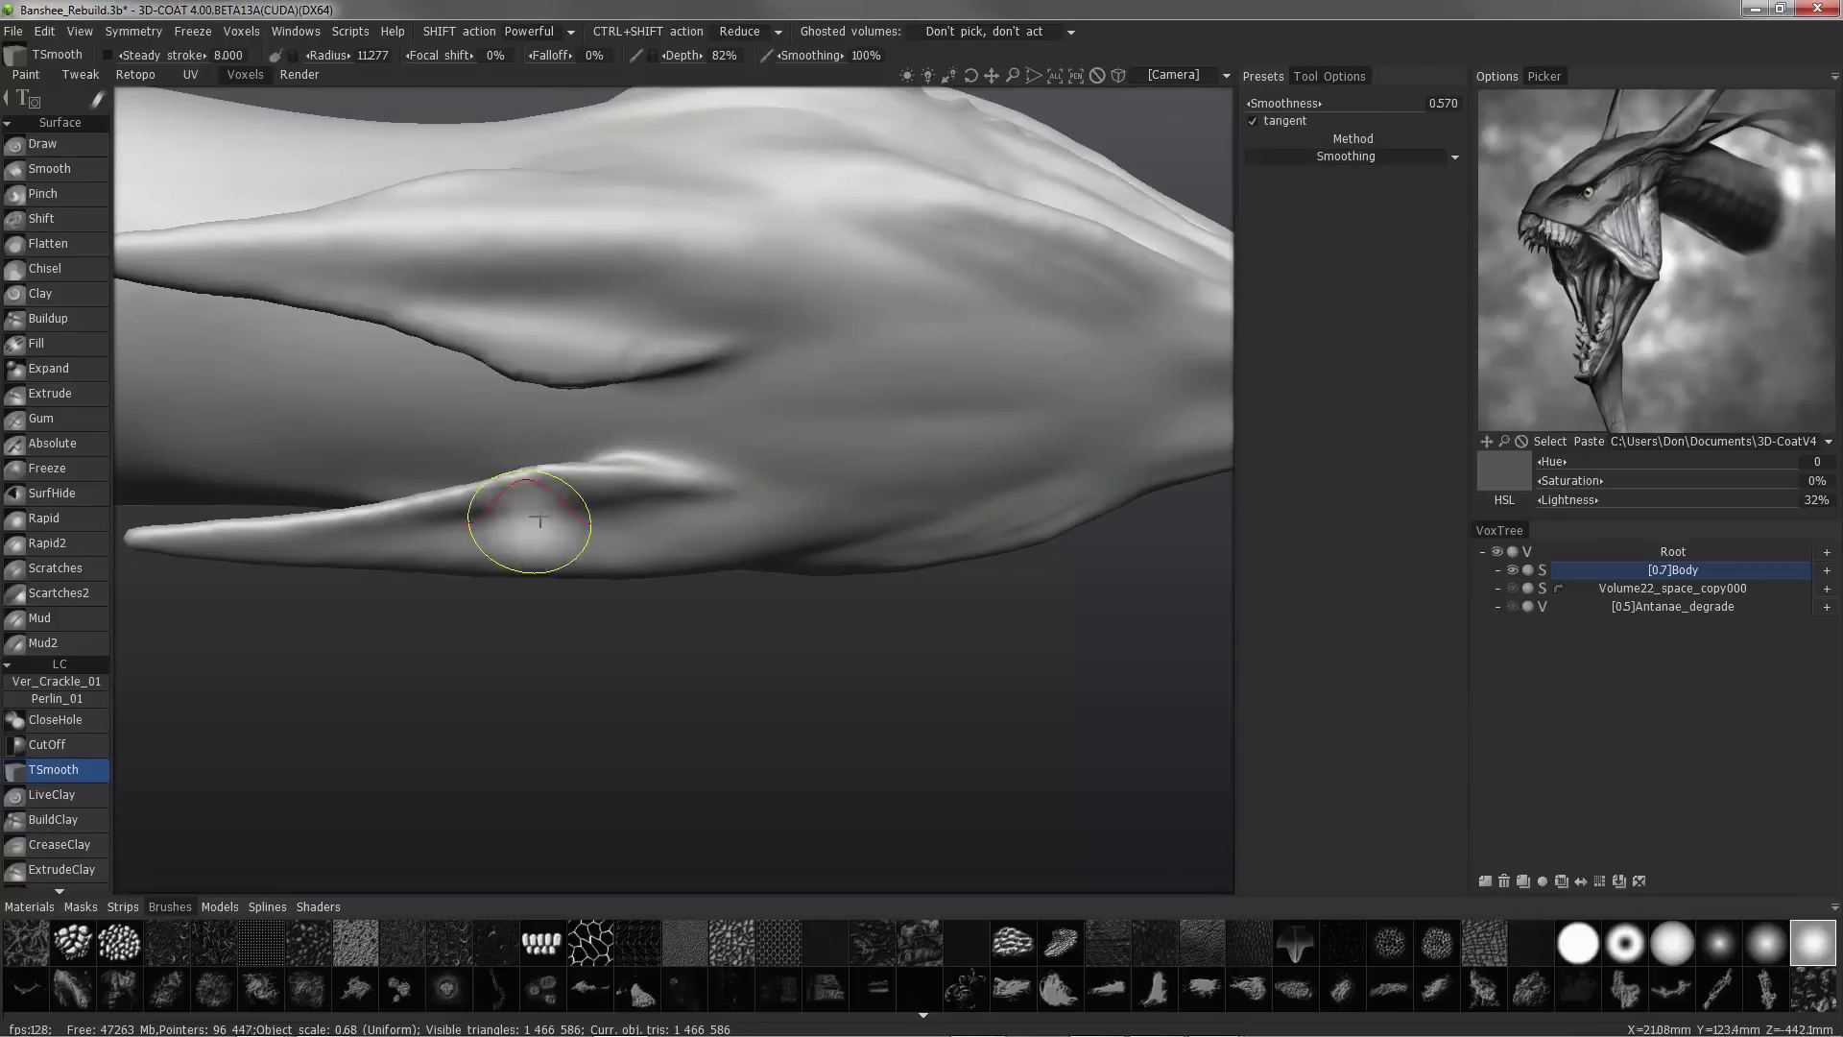
right_drag(539, 519, 501, 520)
drag(605, 477, 506, 472)
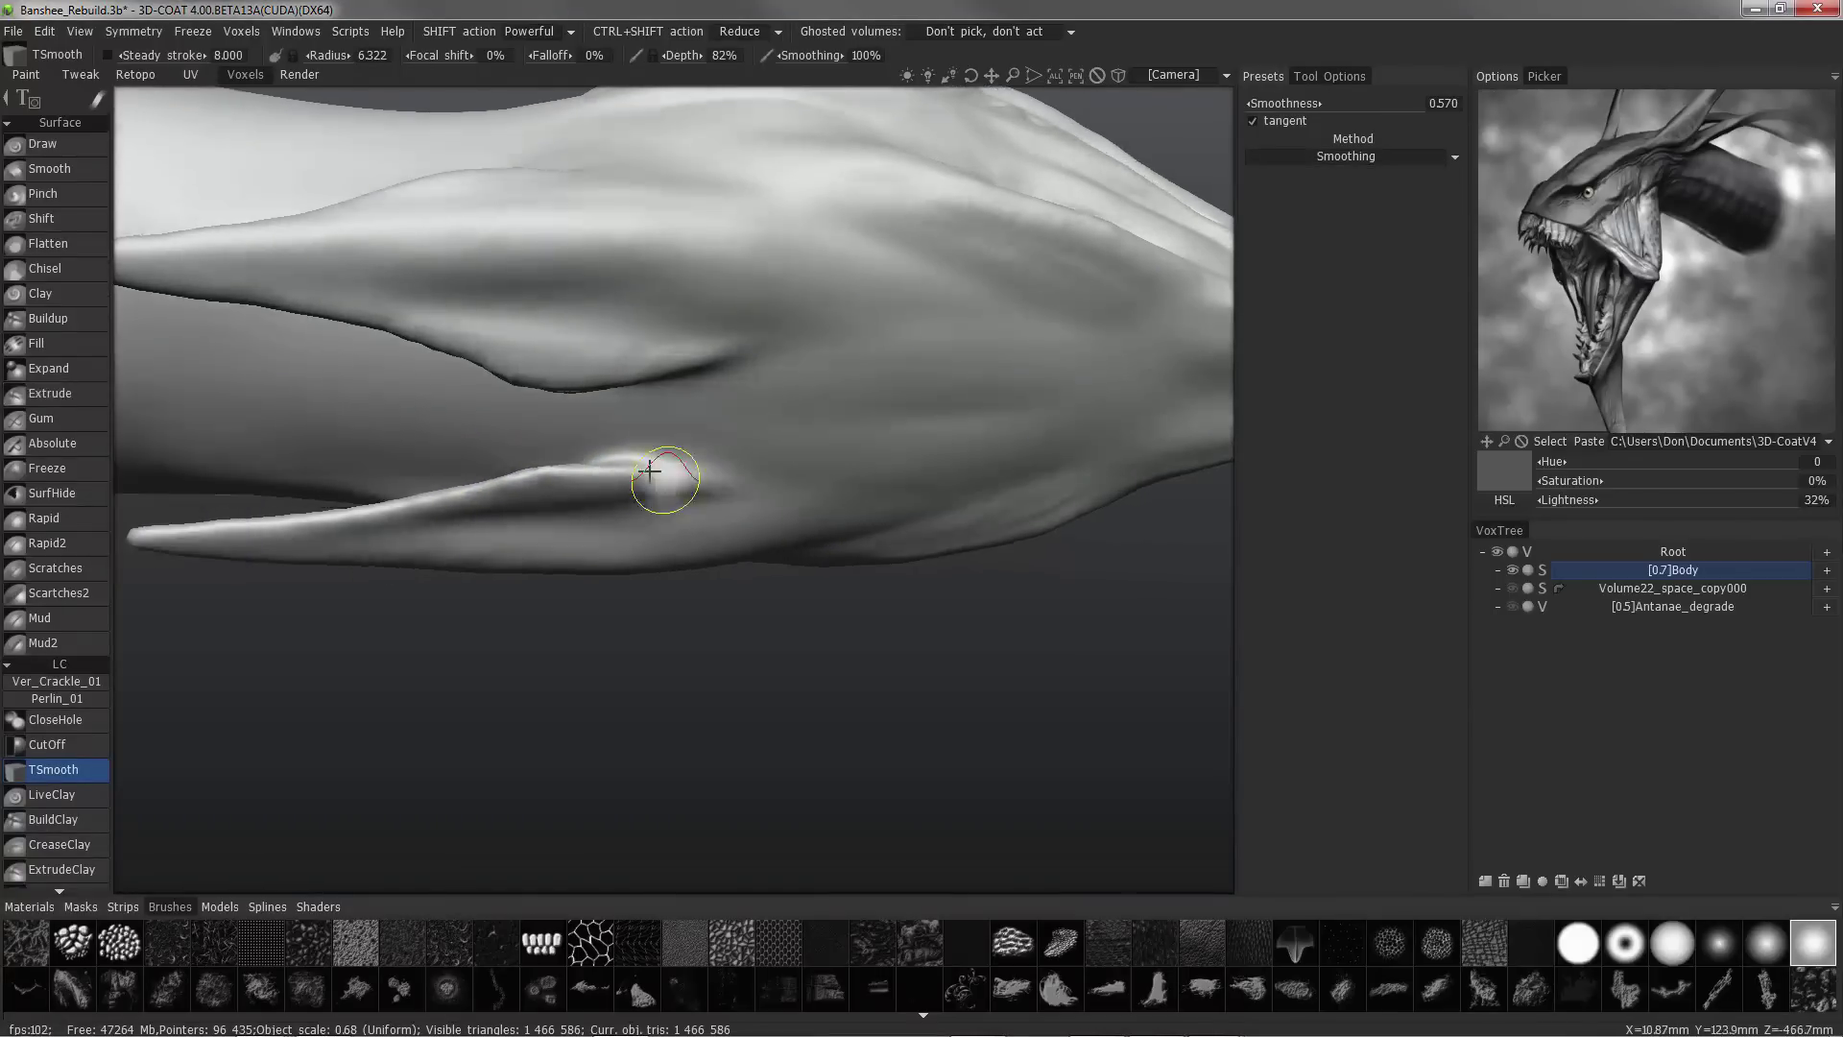
- Blend the horn bases into the skull with TSmooth at radii of 2.754 and 4.861, lowering the depth to 27%
scroll(614, 490, up, 2)
right_drag(555, 495, 536, 498)
mouse_move(624, 485)
mouse_down()
mouse_move(468, 493)
mouse_move(603, 489)
mouse_move(492, 490)
mouse_move(301, 399)
mouse_move(419, 288)
mouse_move(542, 301)
mouse_up()
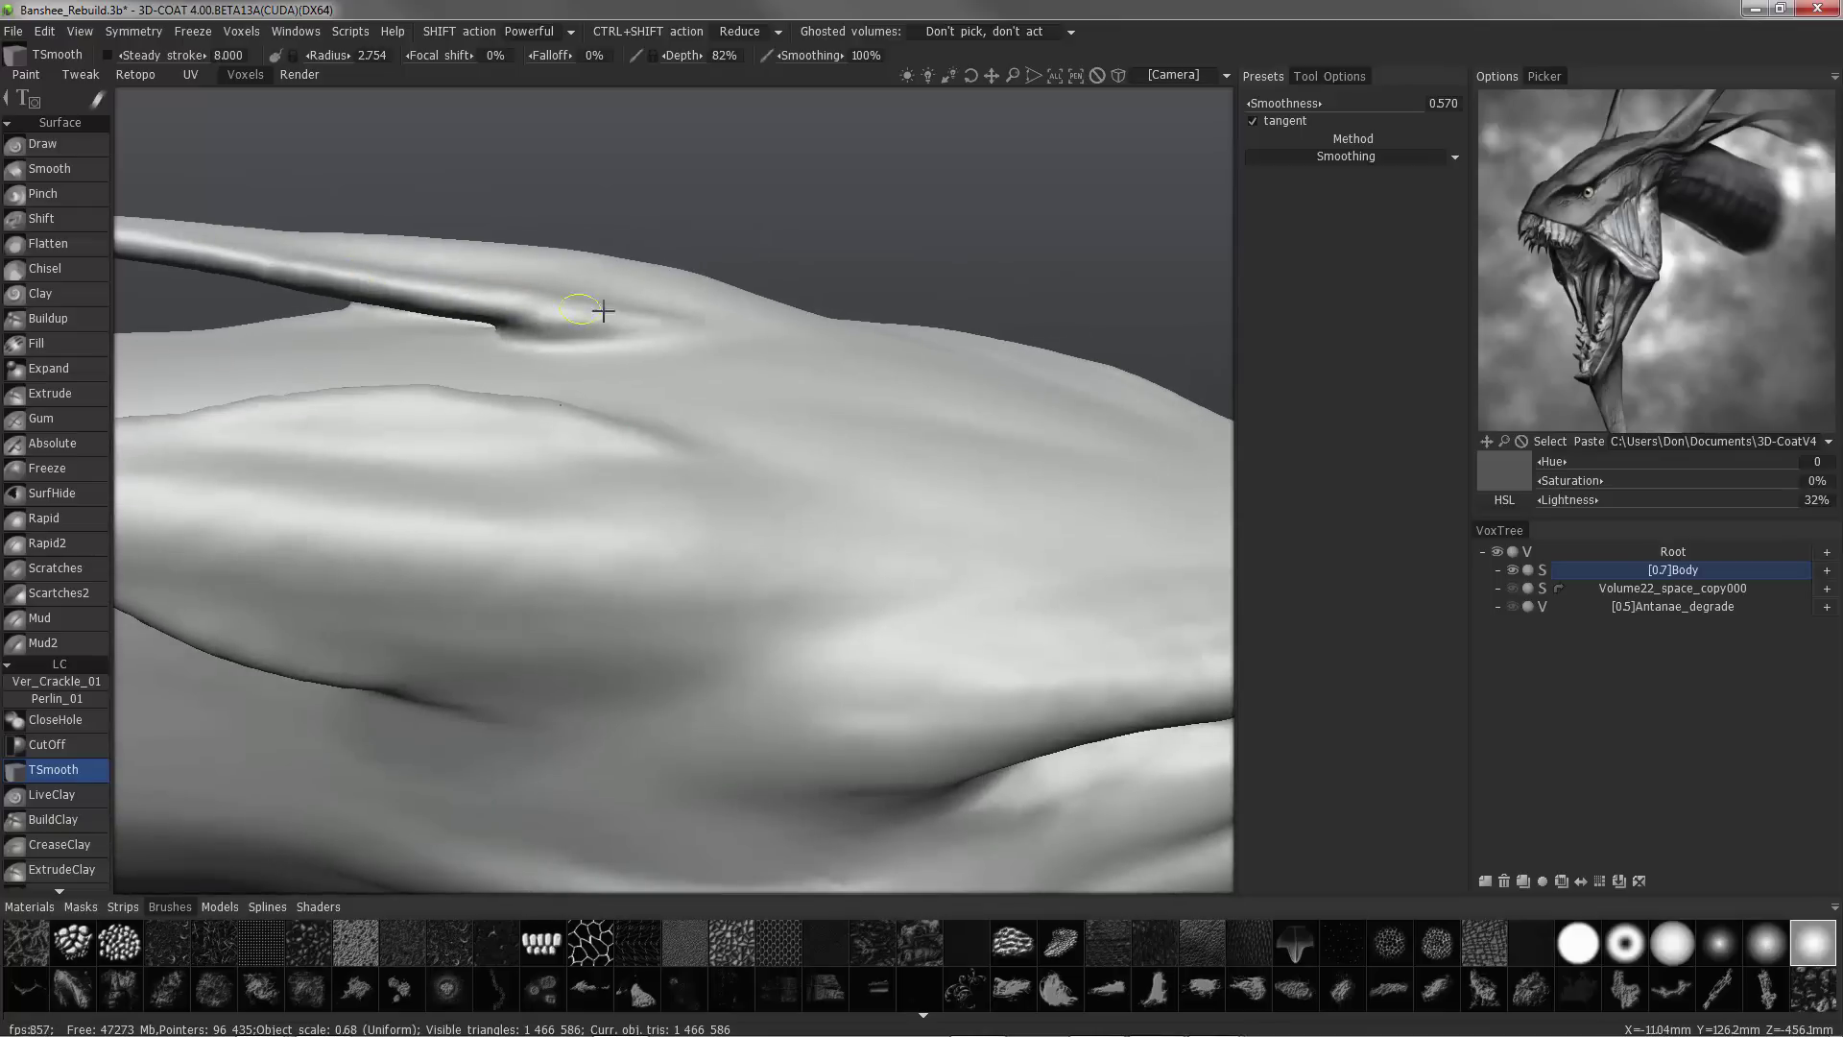
alt+drag(177, 244, 498, 415)
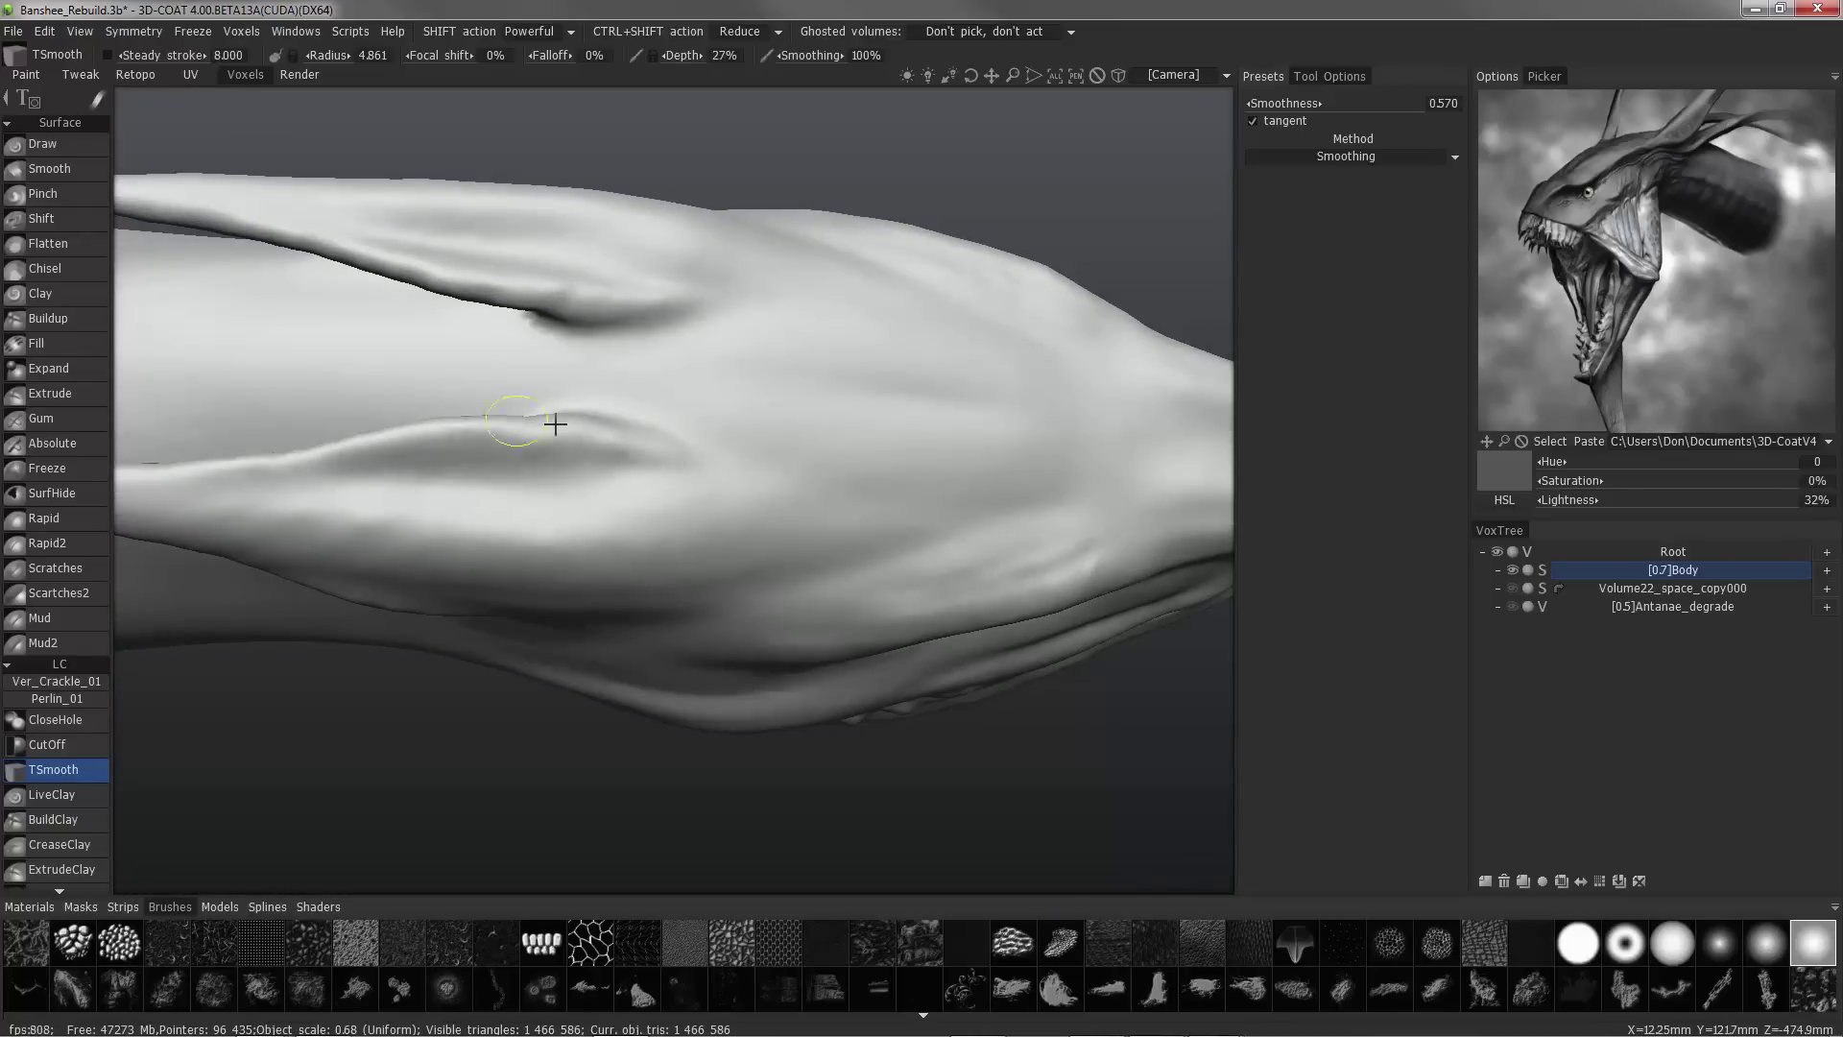
alt+drag(280, 460, 740, 529)
- Build up the horn's lower outer edge where it meets the head with BuildClay at a radius of 5.373
click(53, 819)
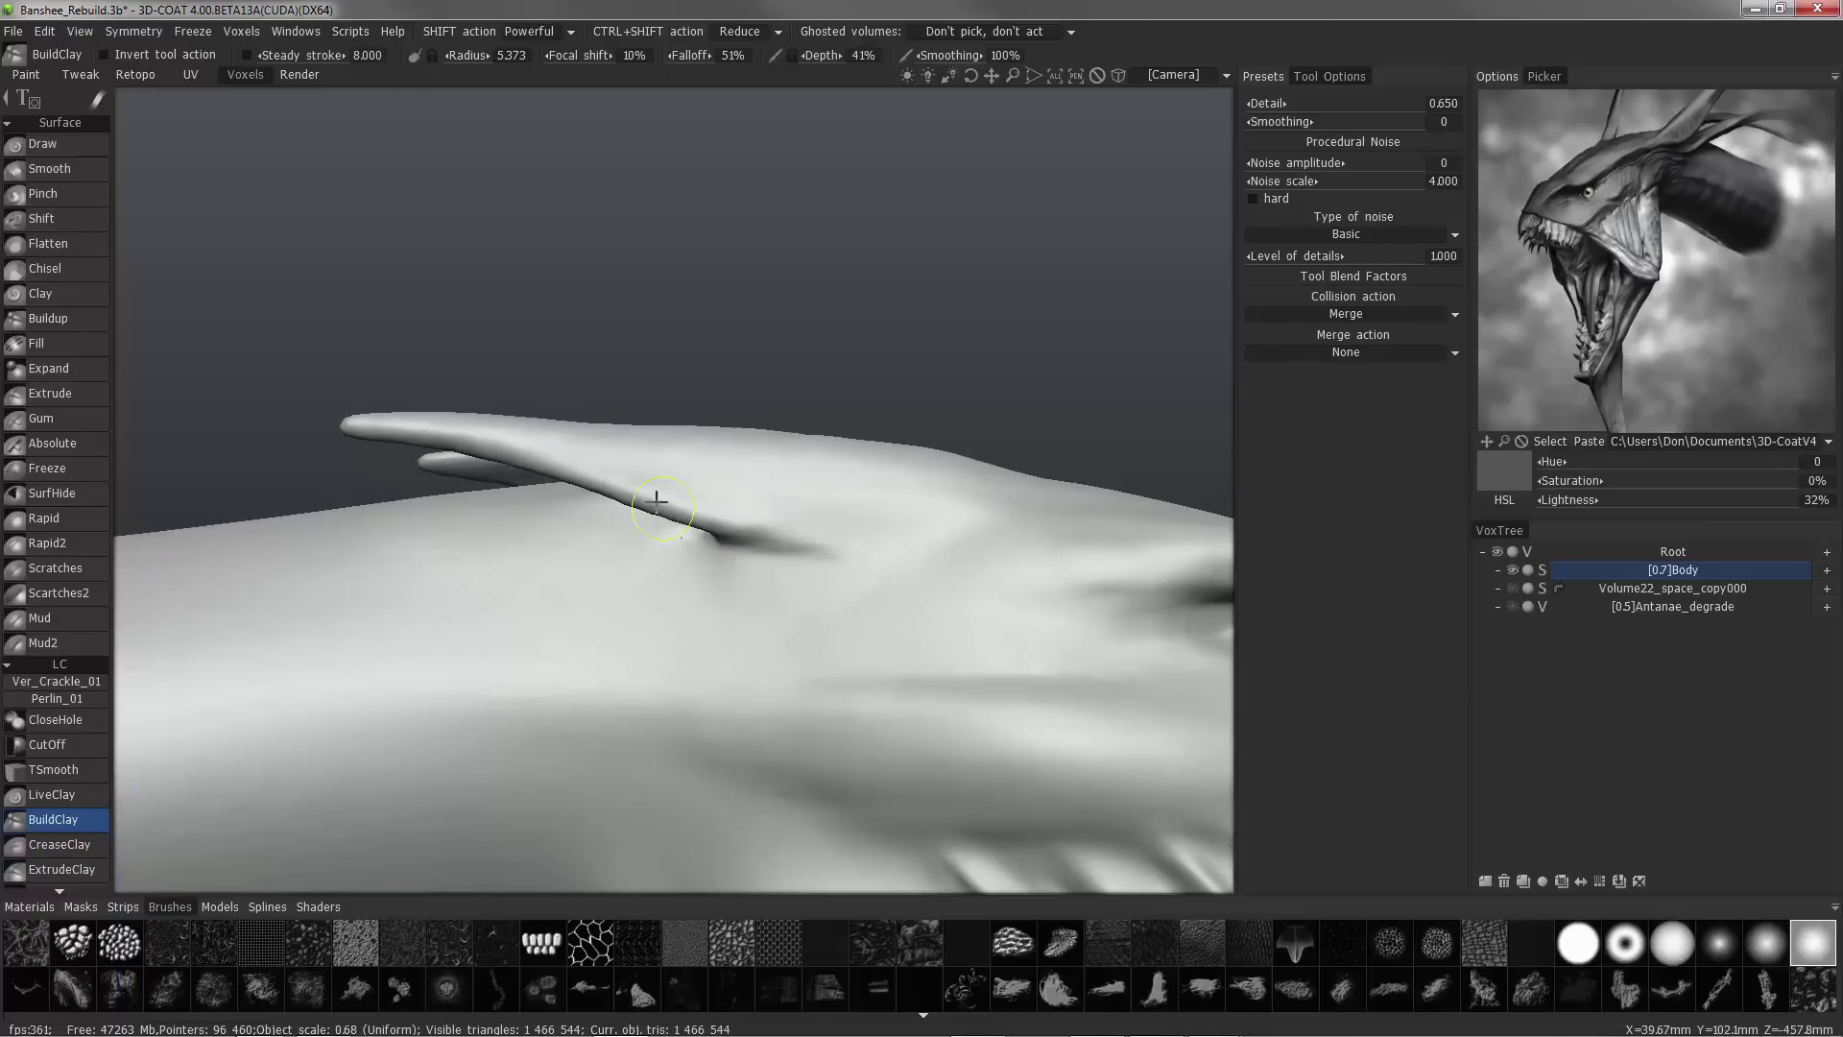
drag(795, 549, 843, 546)
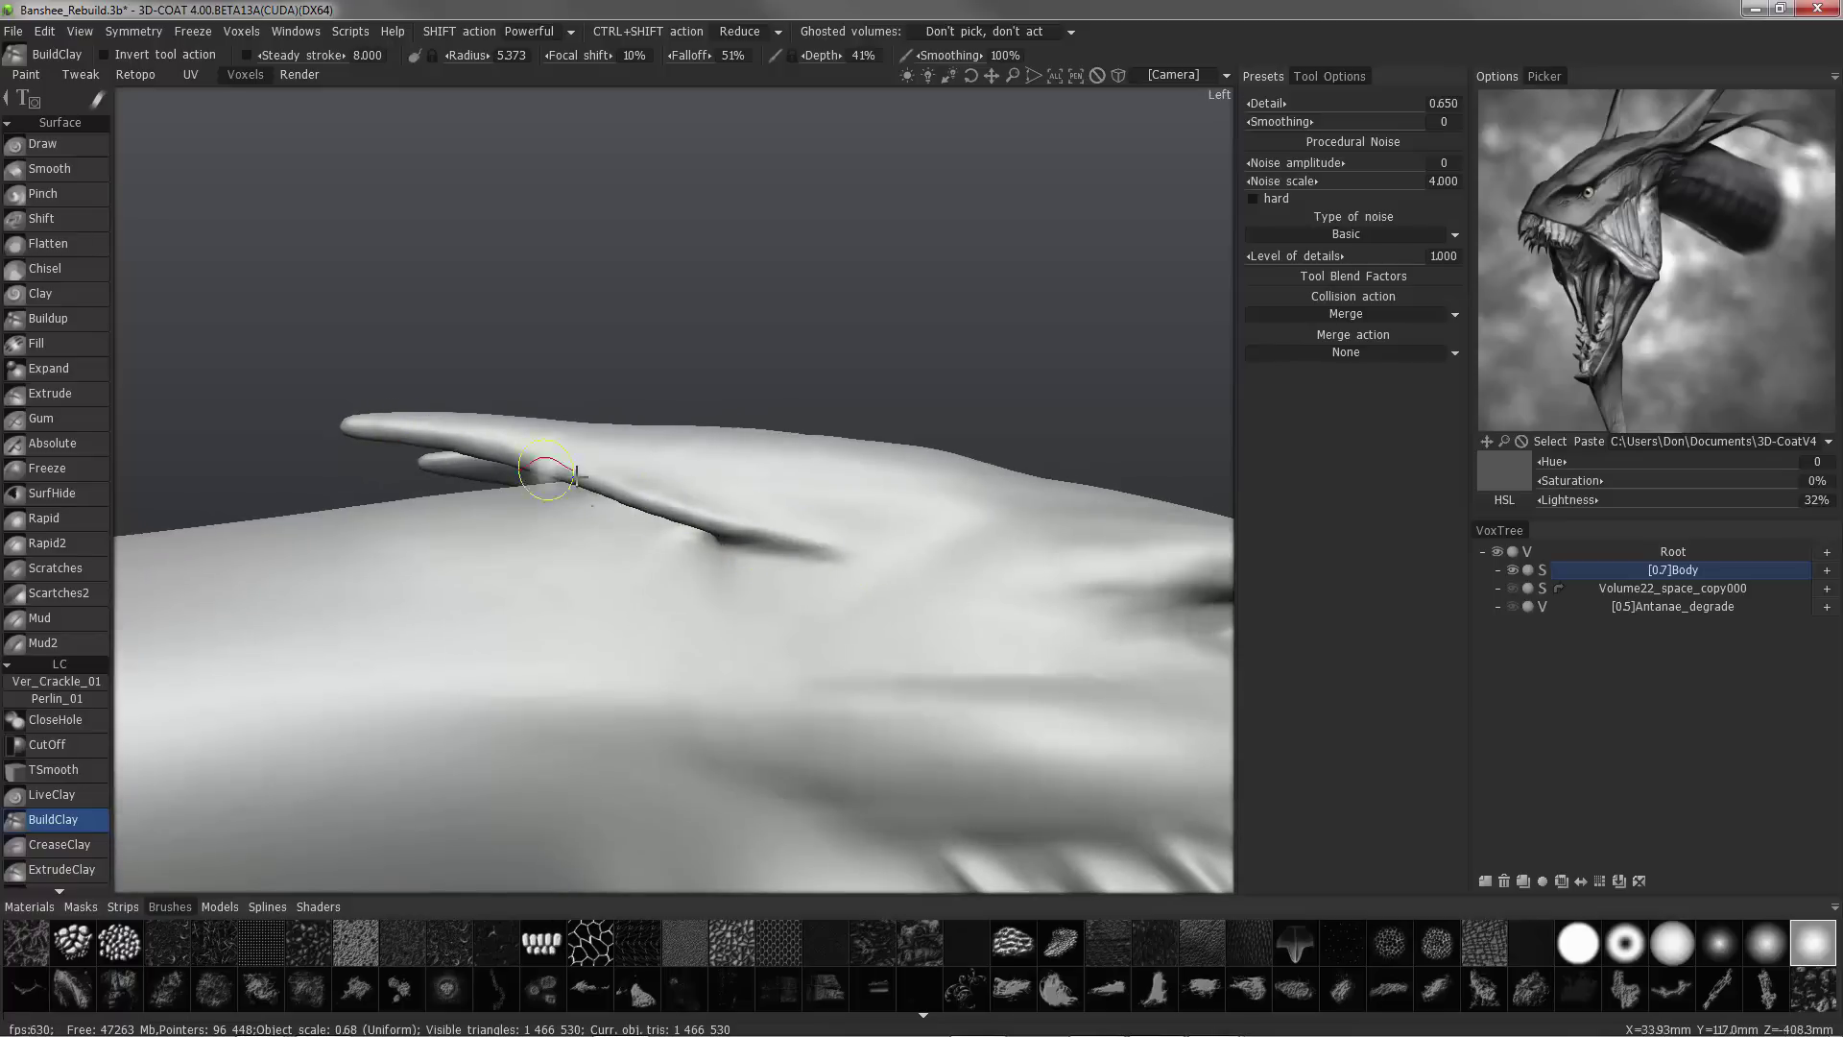
mouse_move(825, 536)
mouse_down()
mouse_move(734, 534)
mouse_move(576, 424)
mouse_up()
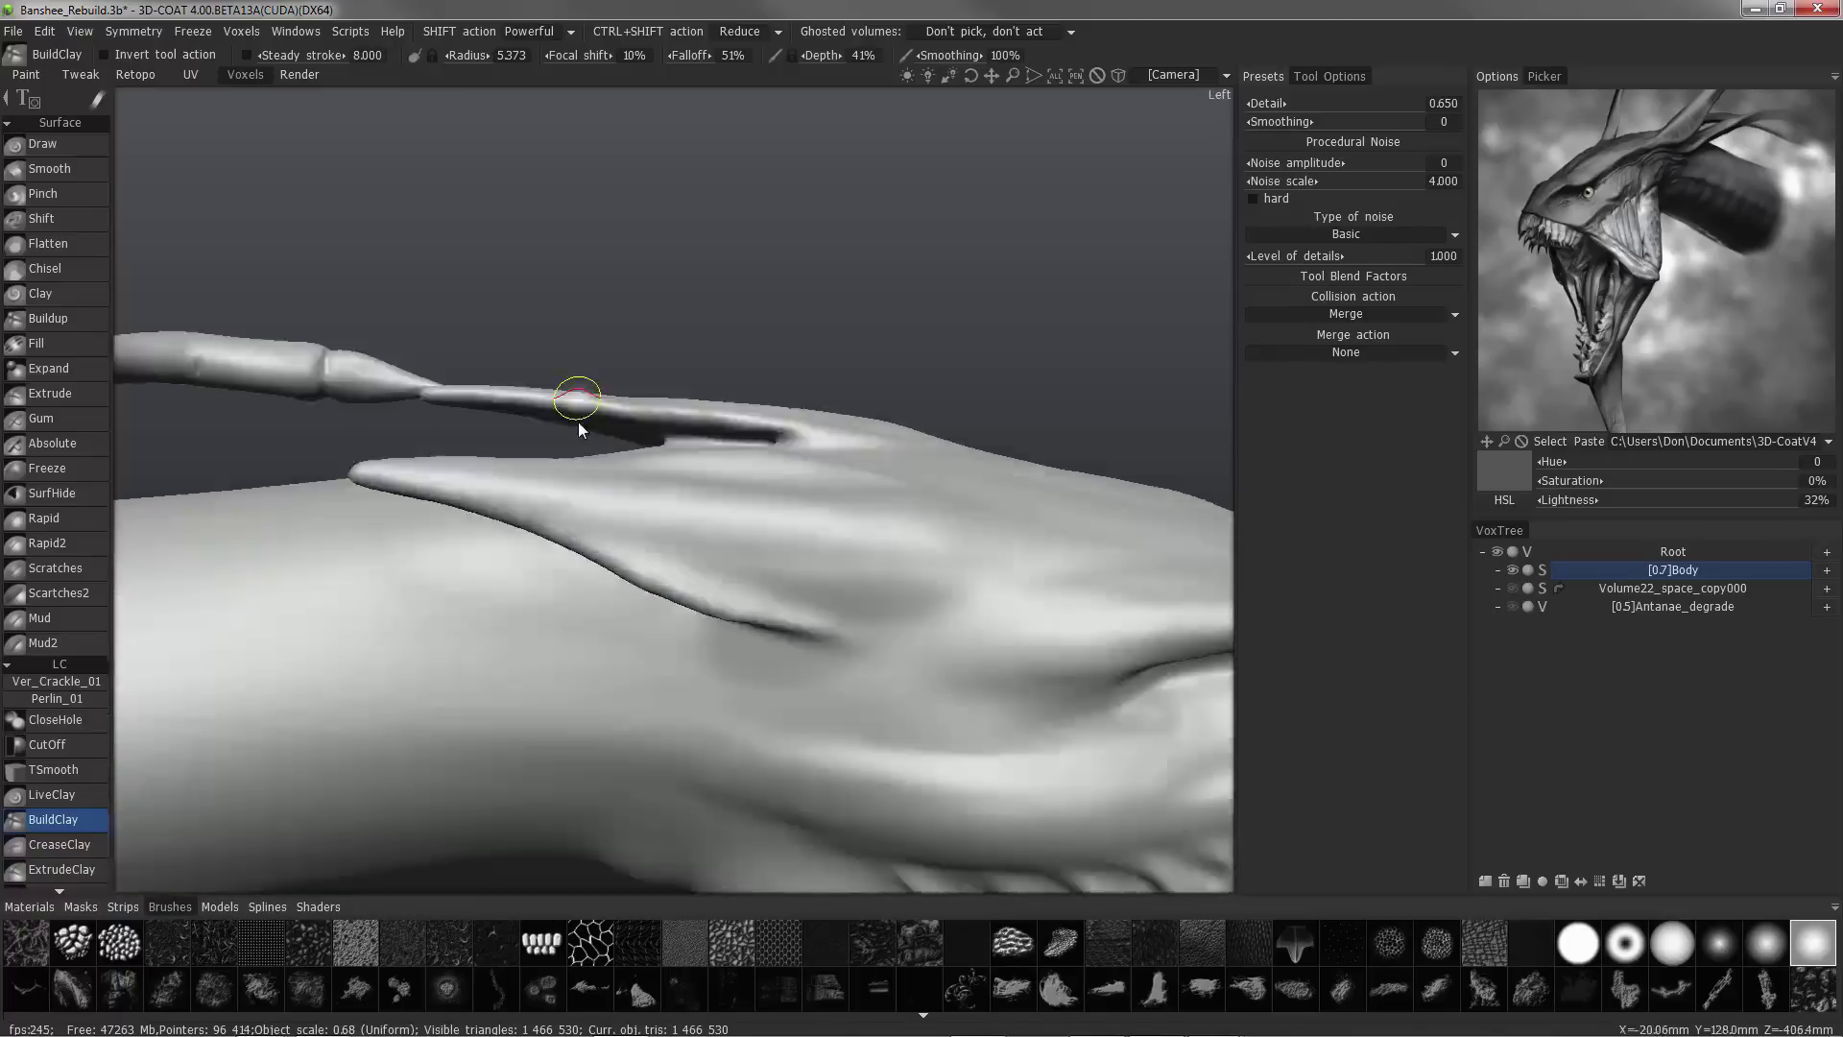
alt+right_drag(576, 423, 597, 502)
mouse_move(596, 502)
alt+mouse_down()
mouse_move(806, 509)
mouse_move(757, 509)
mouse_move(781, 506)
mouse_move(594, 438)
mouse_move(751, 487)
mouse_move(535, 378)
mouse_move(798, 441)
alt+mouse_up()
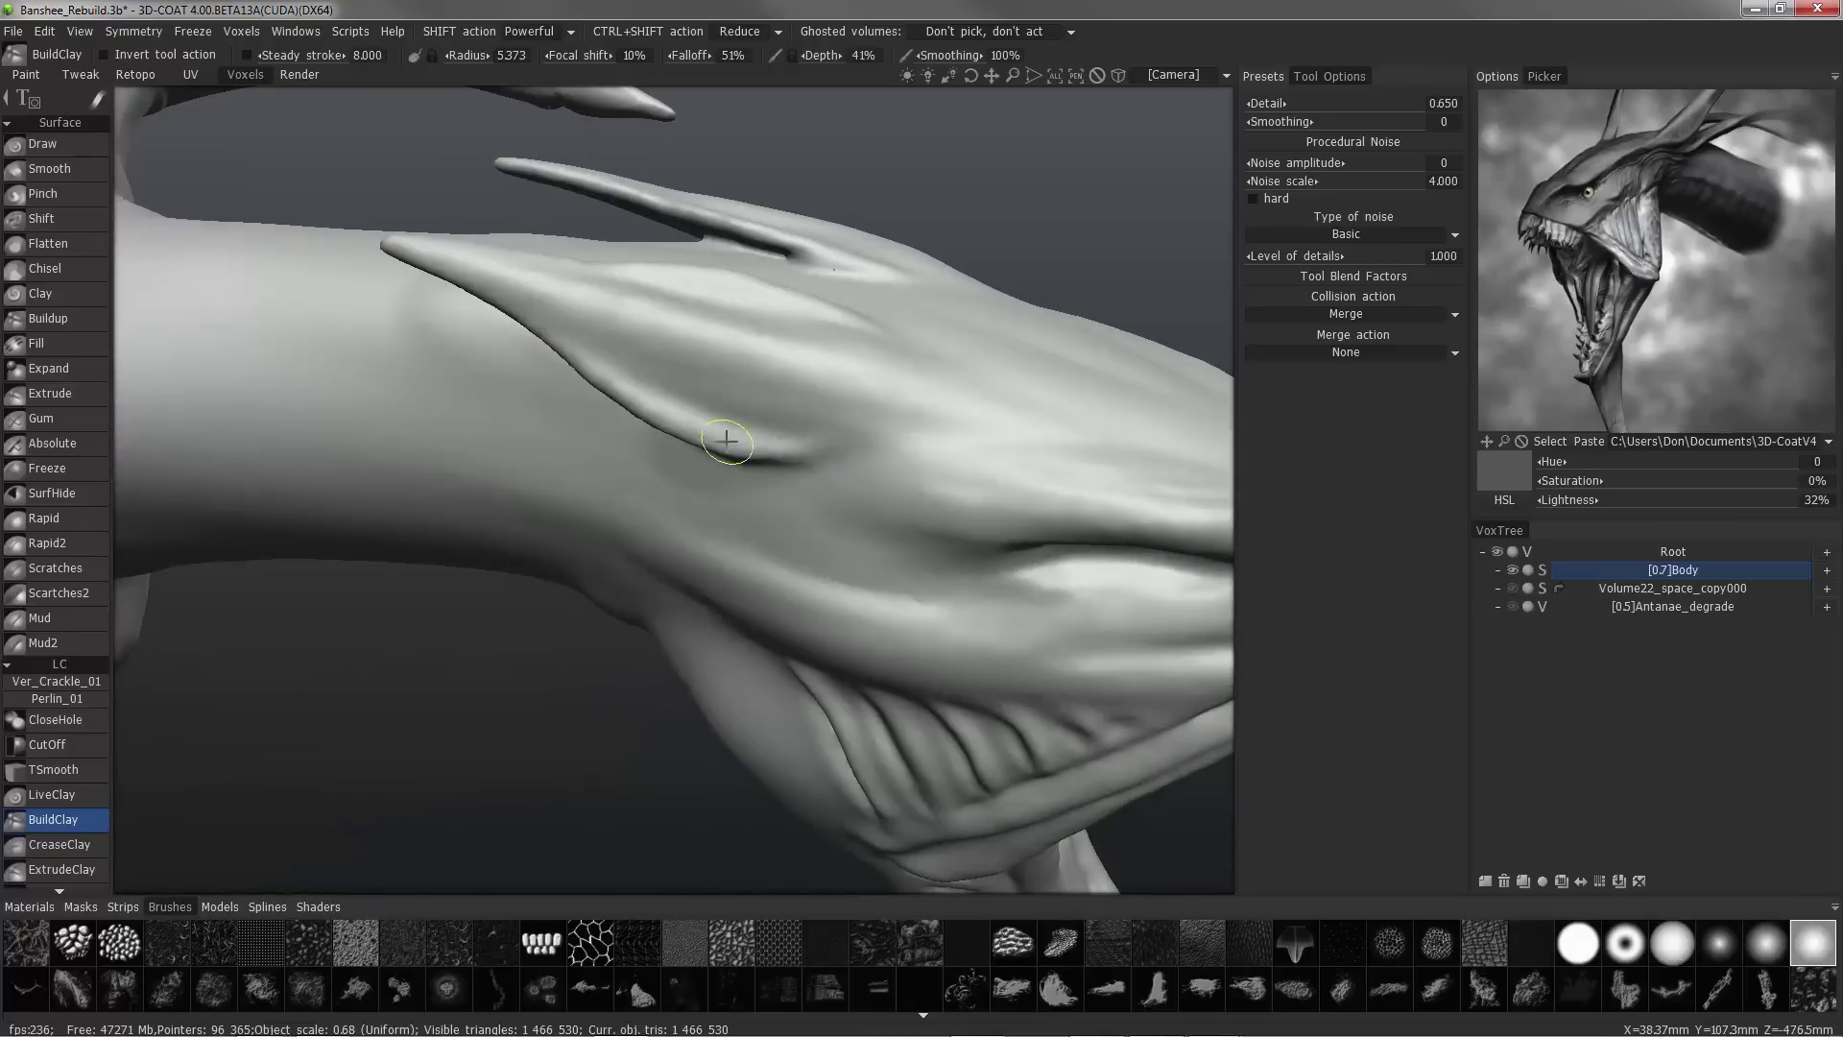
mouse_move(647, 425)
alt+mouse_down()
mouse_move(527, 308)
mouse_move(759, 363)
mouse_move(569, 333)
alt+mouse_up()
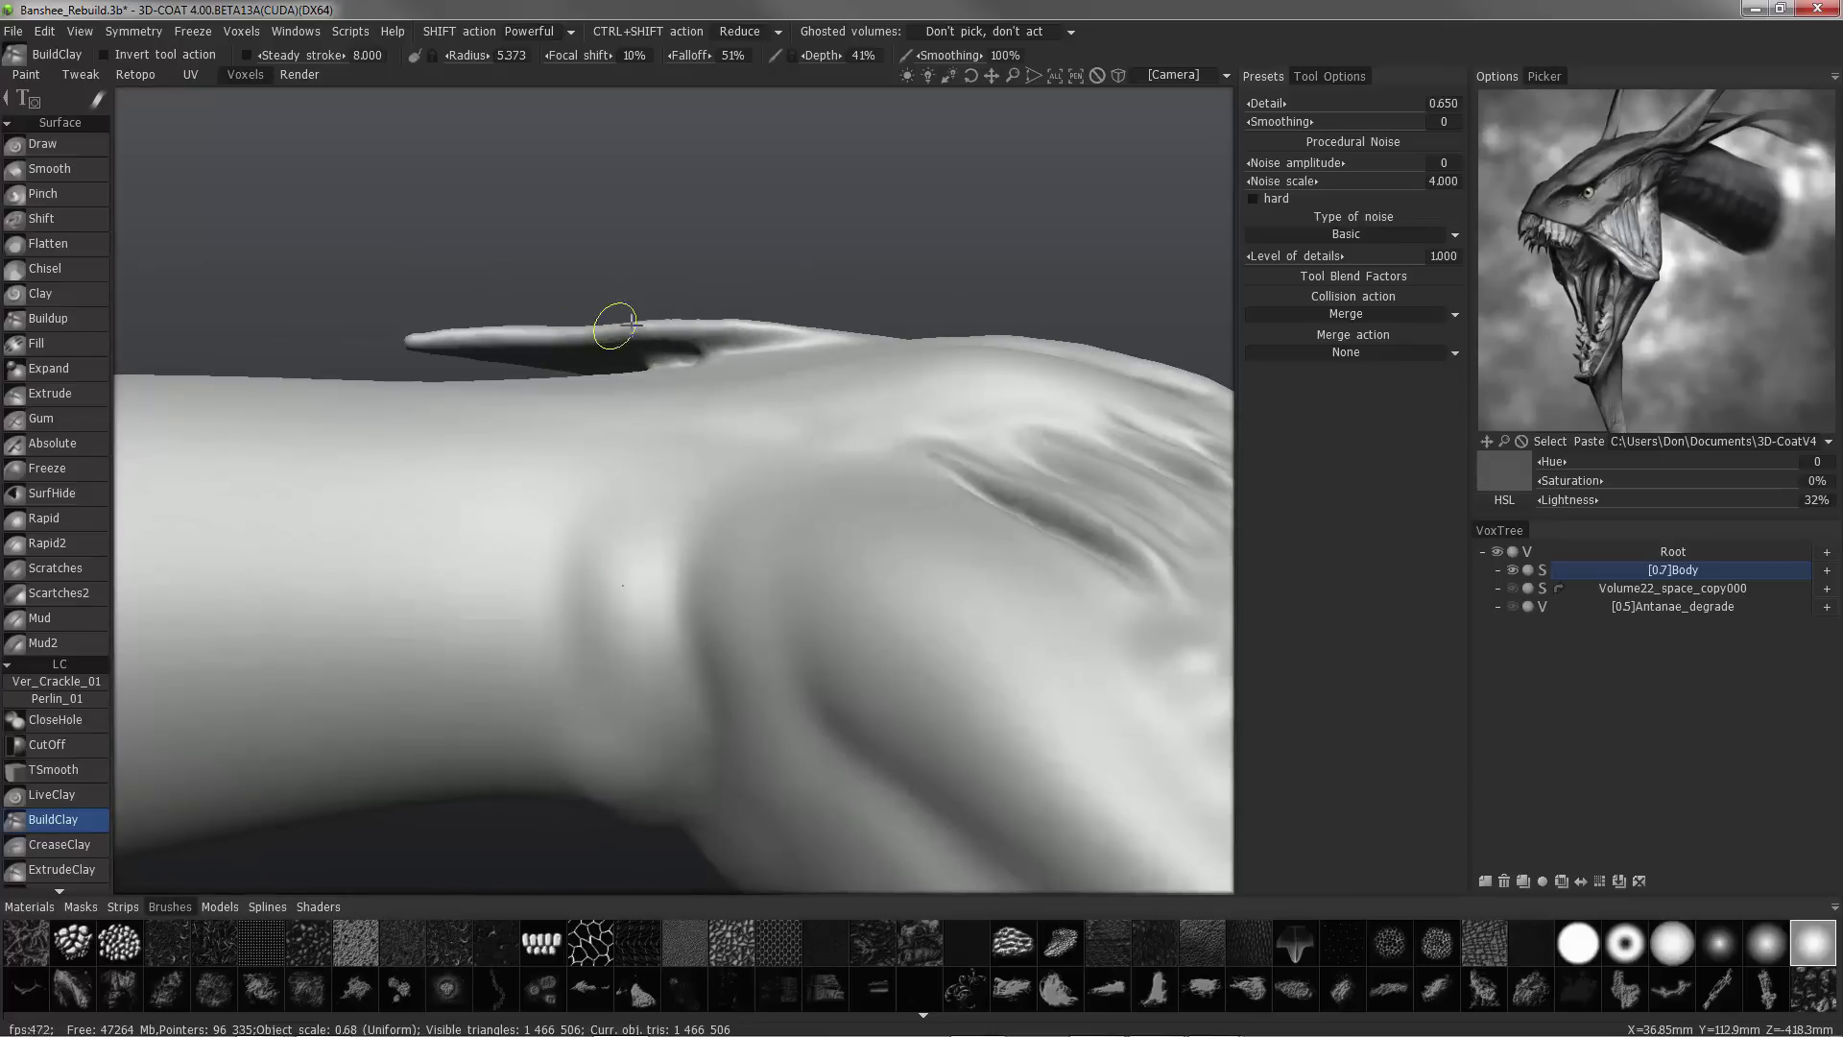
- Set the CTRL+SHIFT action to Tangent smoothing and use it along the horn's edge
click(749, 32)
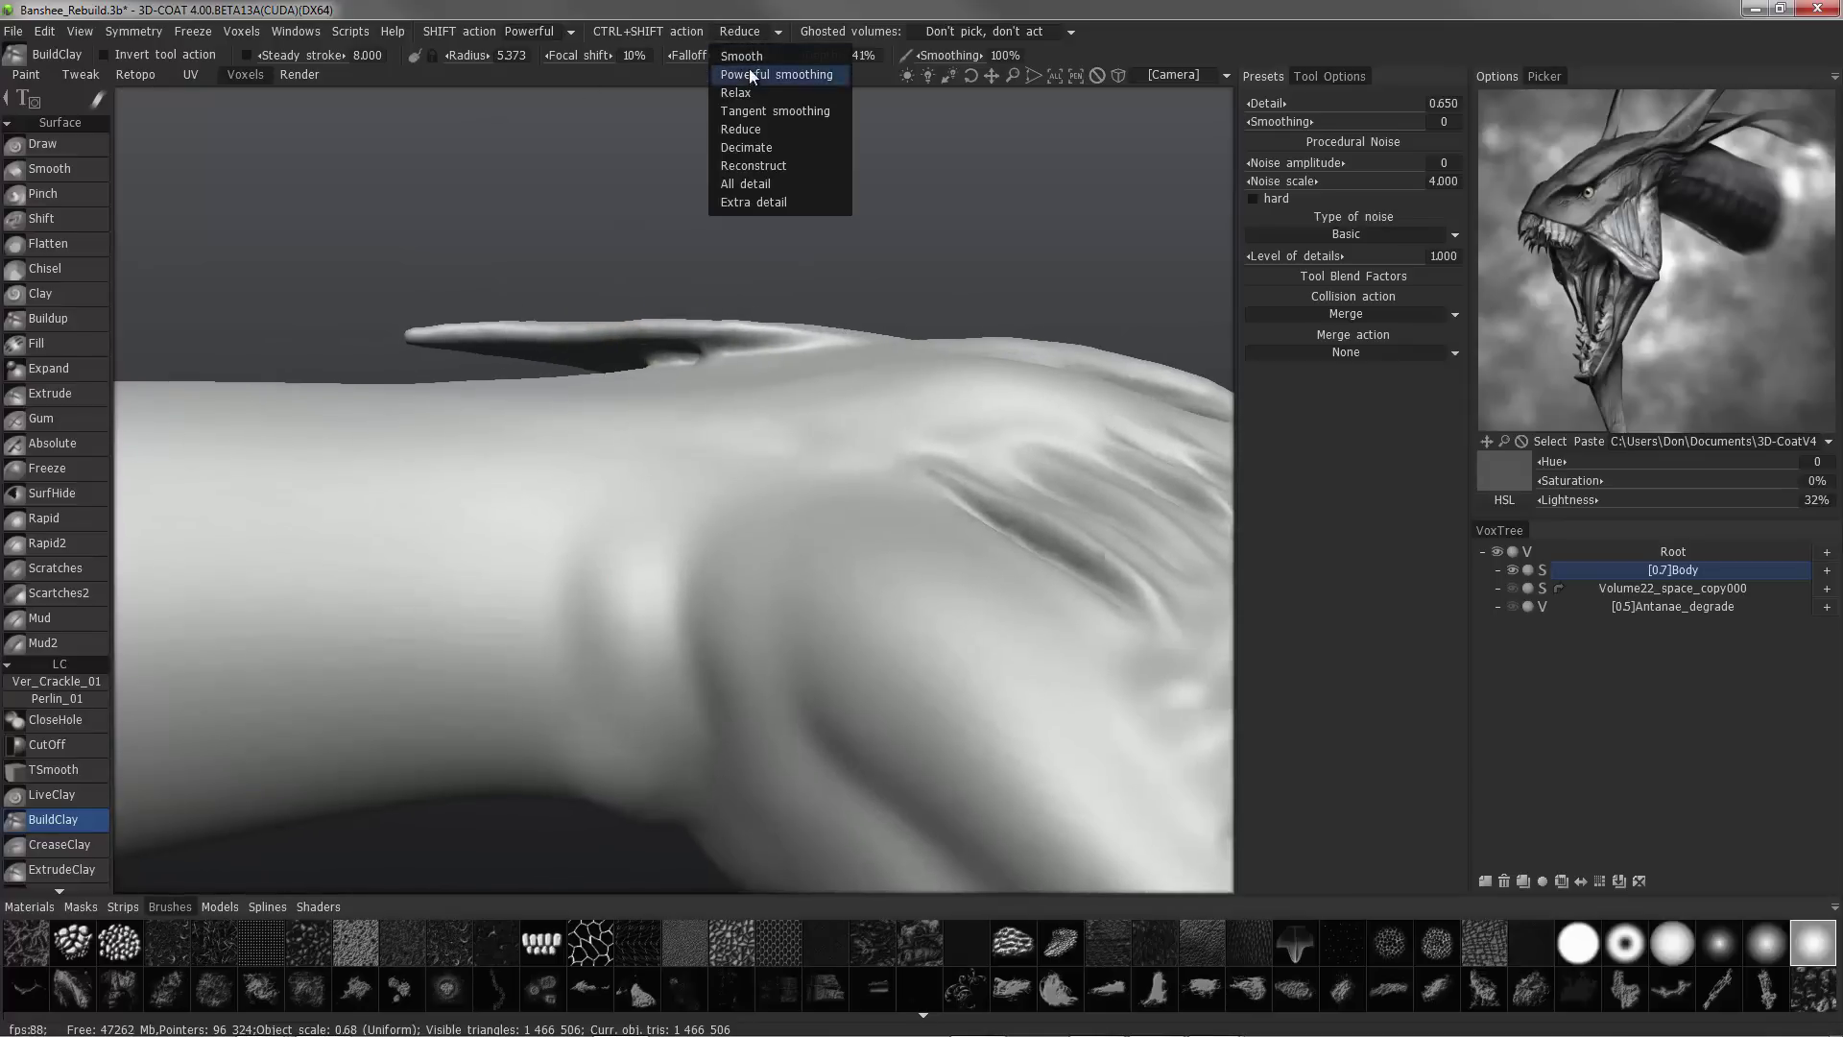
click(752, 109)
key(ctrl+shift)
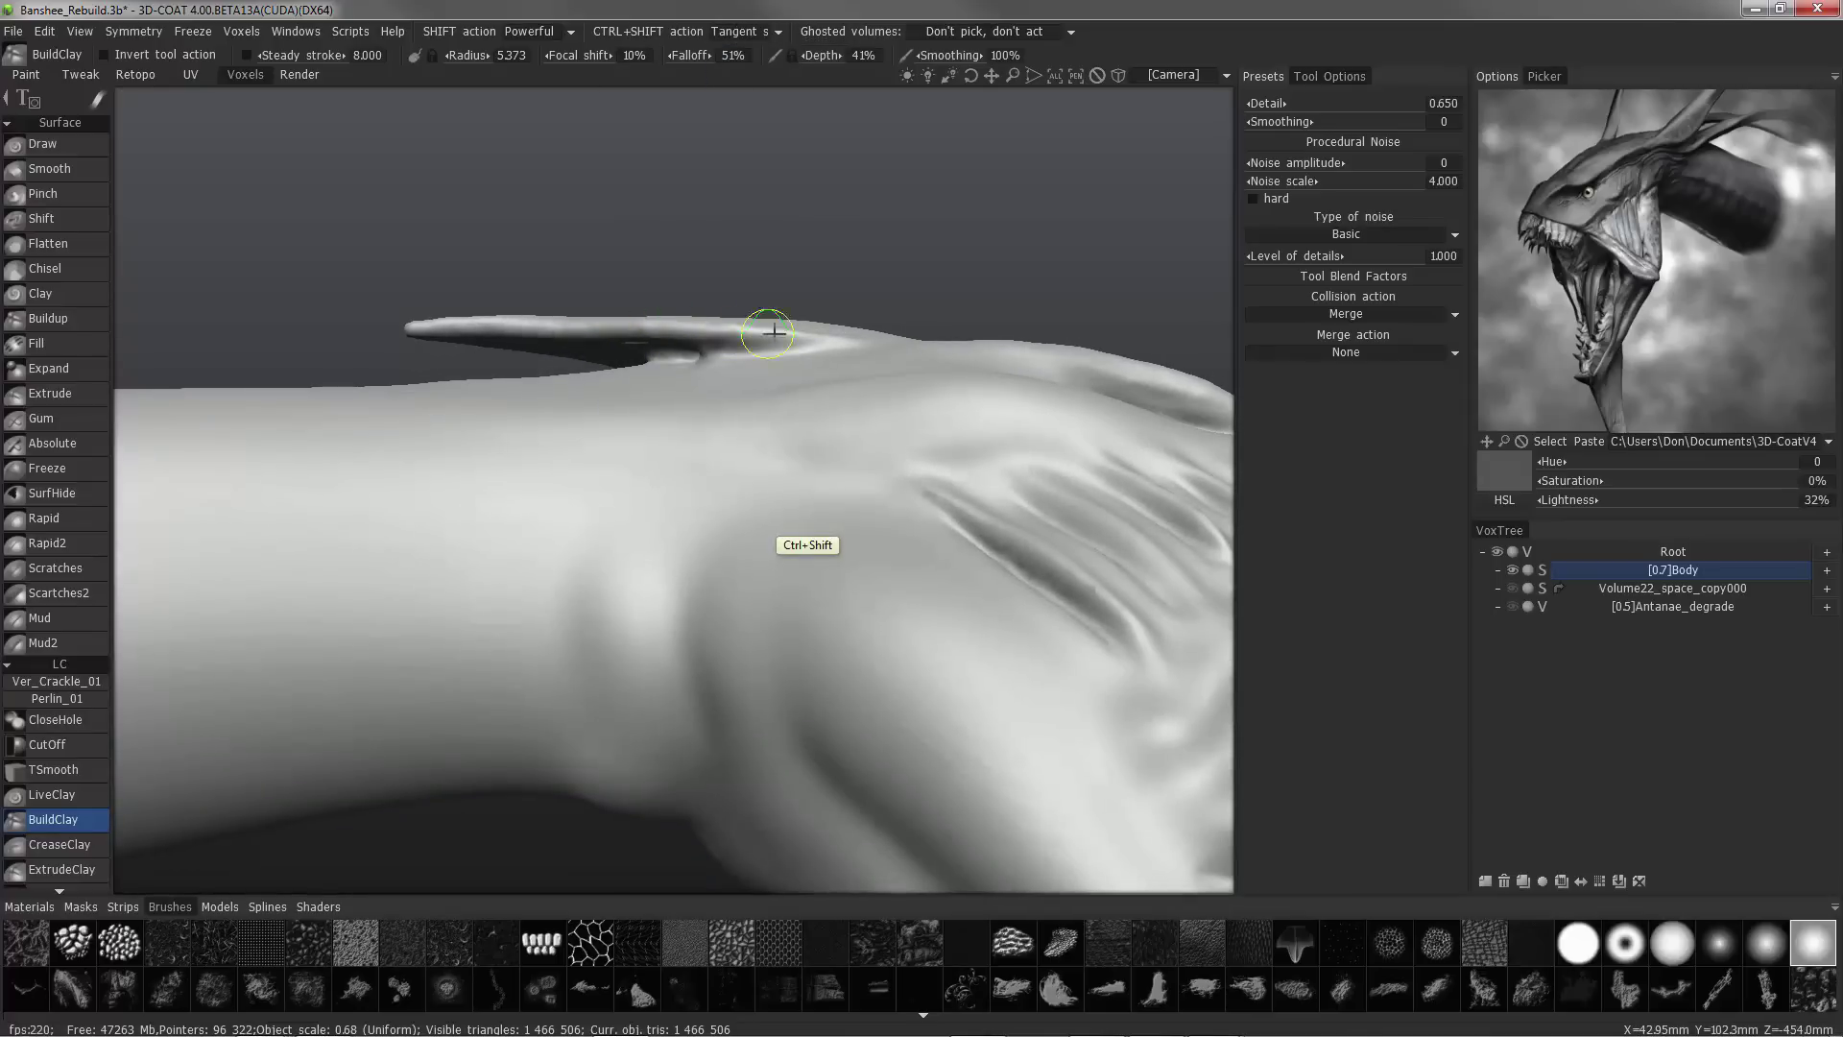
alt+drag(545, 322, 422, 349)
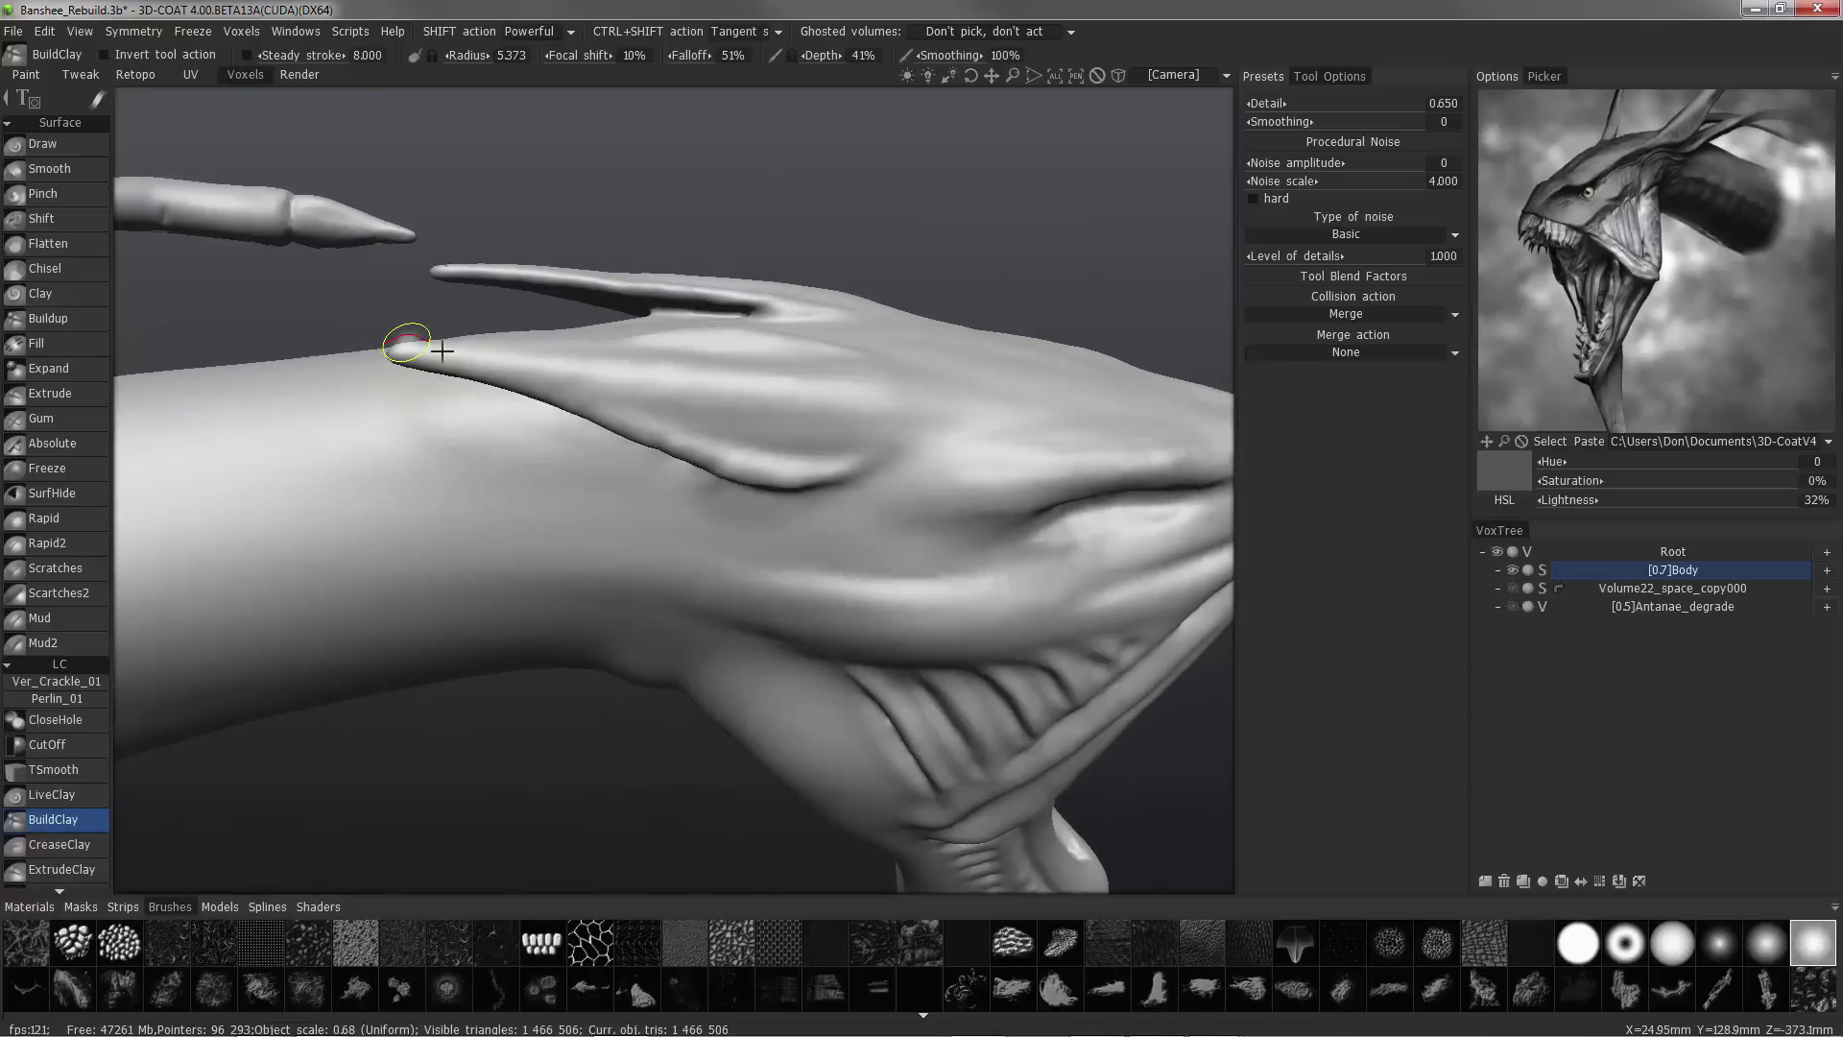
- Lower the brush smoothing to 24% and even out the horn's outer edge with tangent smoothing
alt+right_drag(605, 422, 710, 451)
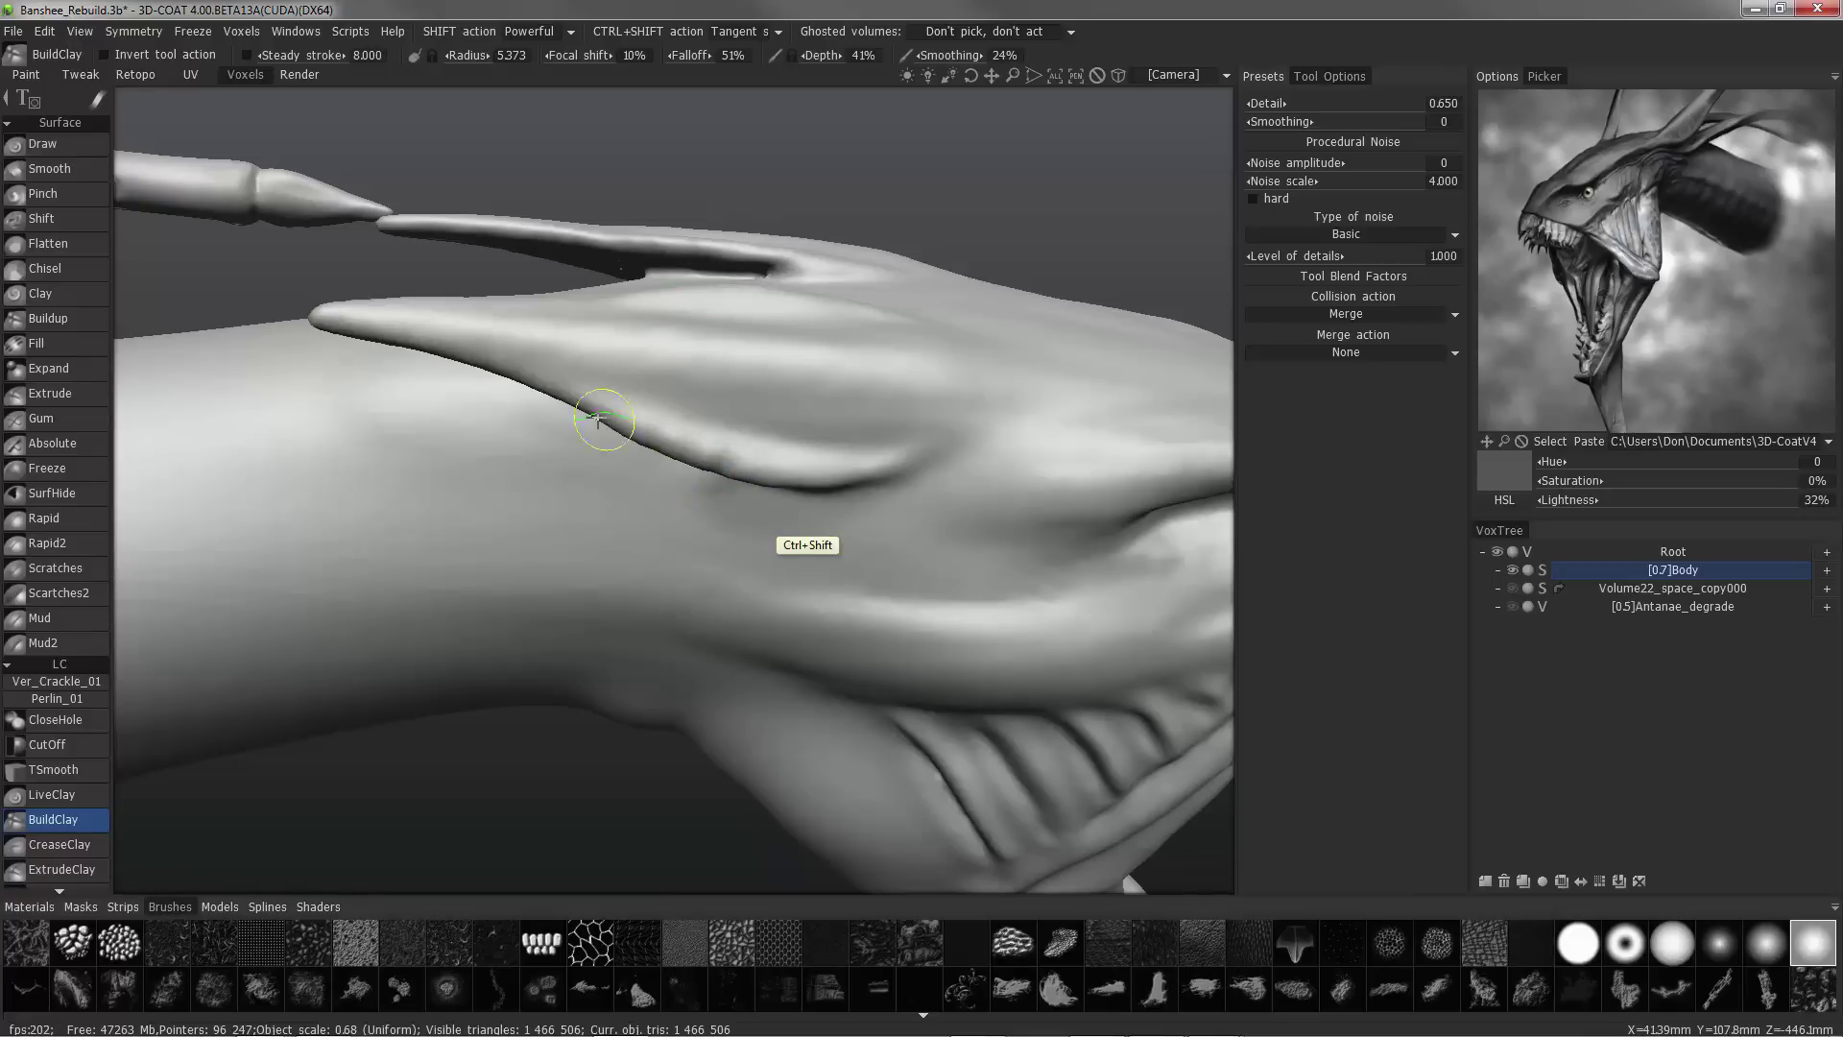
mouse_move(495, 383)
alt+mouse_down()
mouse_move(601, 375)
mouse_move(653, 419)
mouse_move(683, 415)
alt+mouse_up()
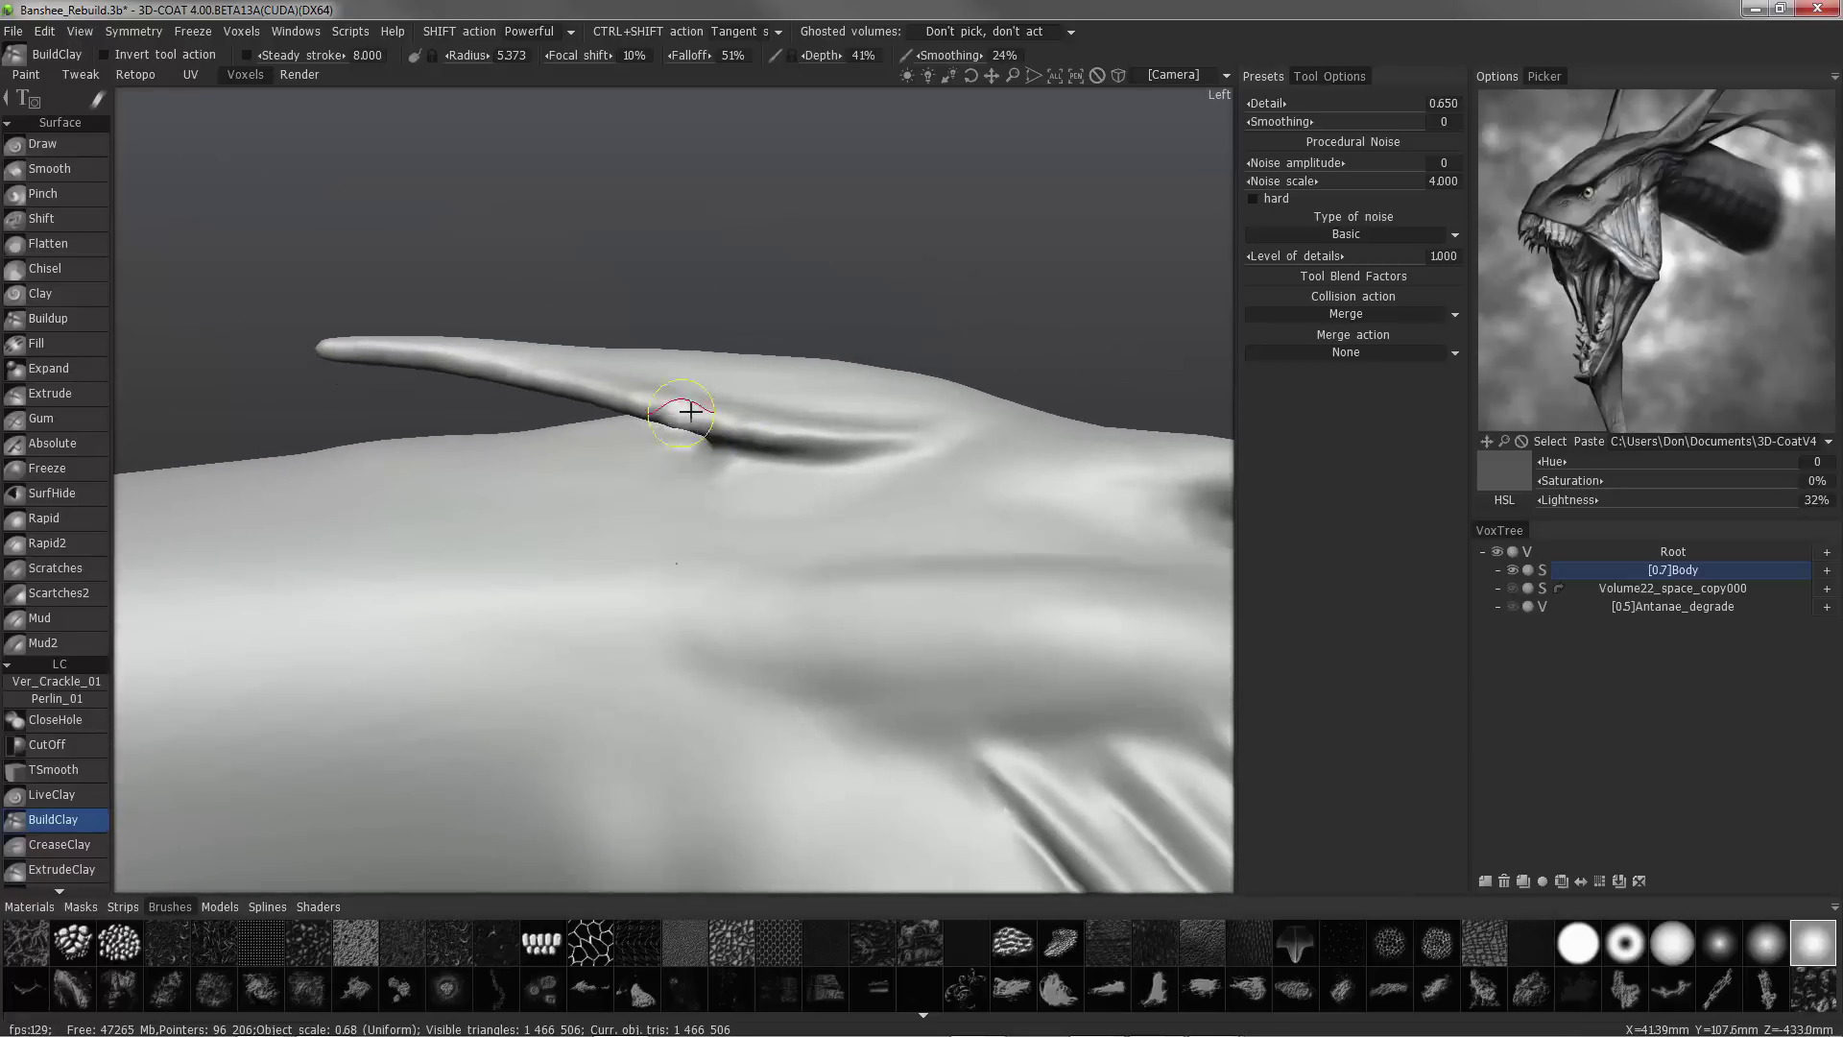
alt+drag(557, 419, 576, 401)
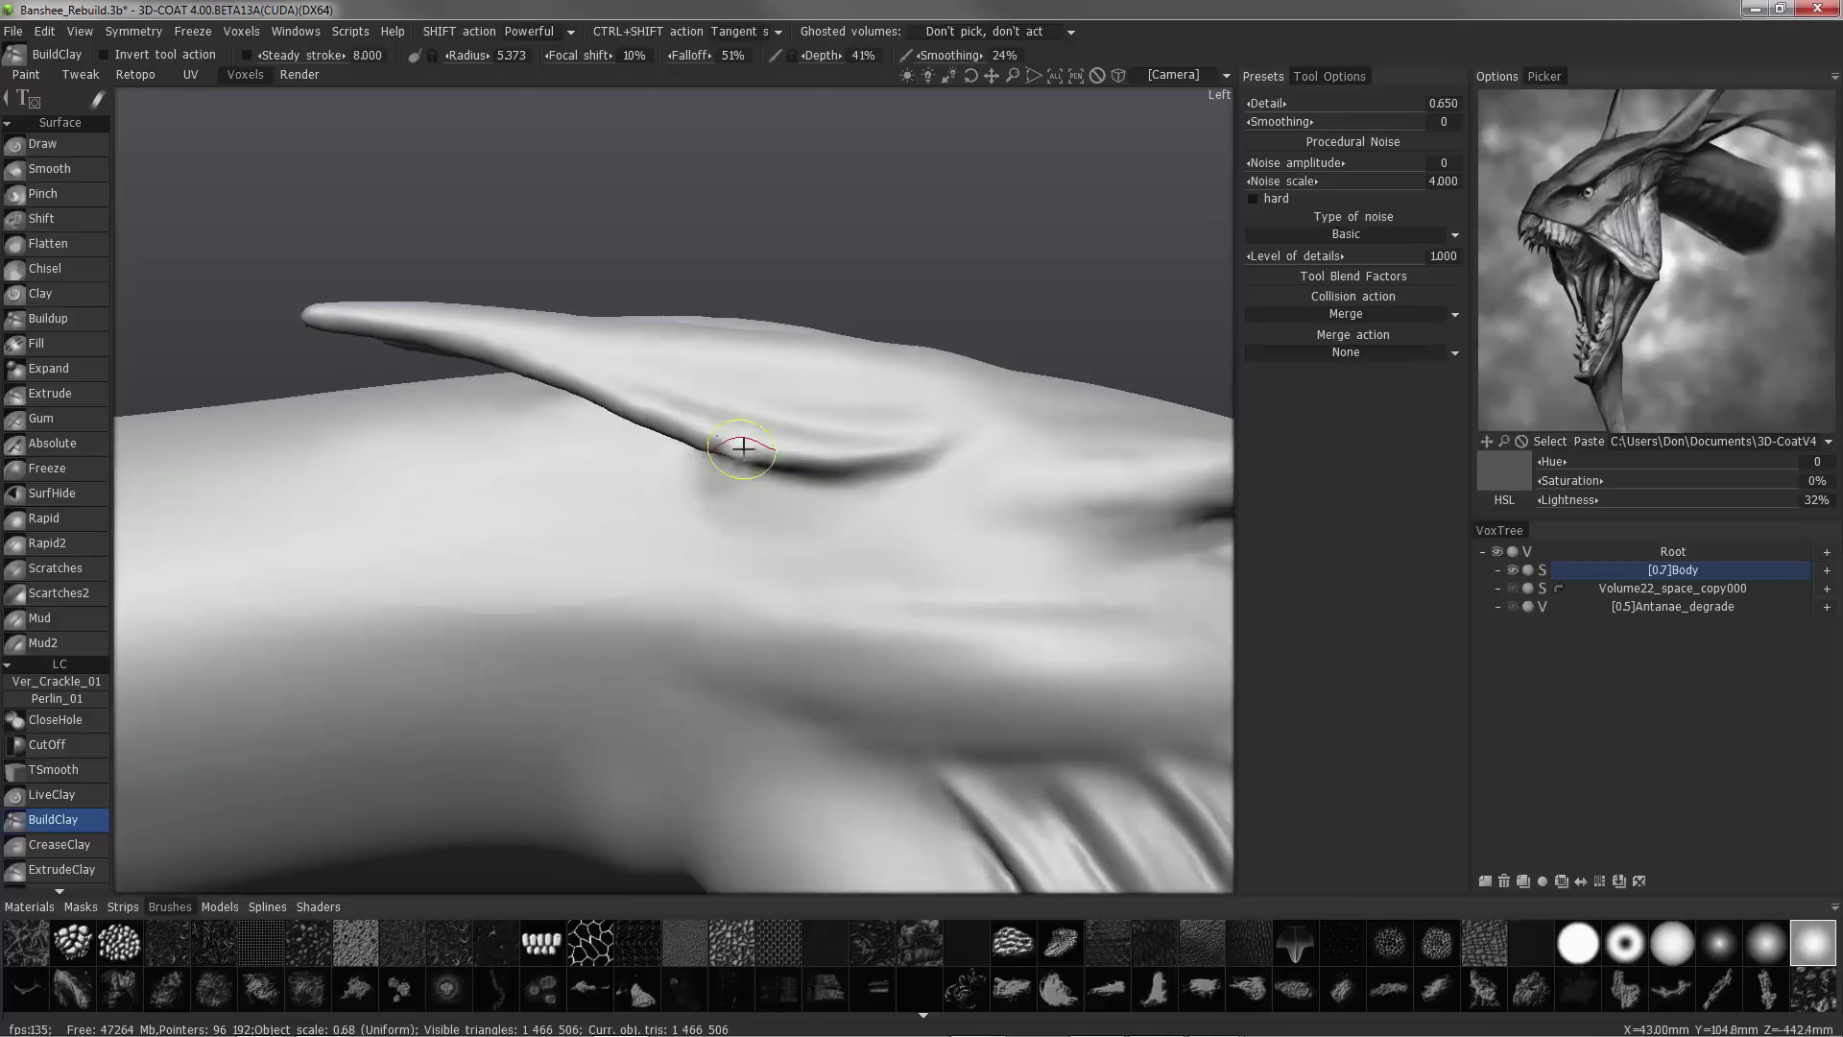
alt+drag(744, 445, 749, 466)
- Raise the BuildClay detail to 2.300 and then 3.000 while sculpting and smoothing the horn's lower edge
drag(1340, 102, 1443, 101)
mouse_move(794, 448)
mouse_down()
mouse_move(736, 448)
mouse_move(827, 476)
mouse_up()
alt+drag(650, 431, 635, 440)
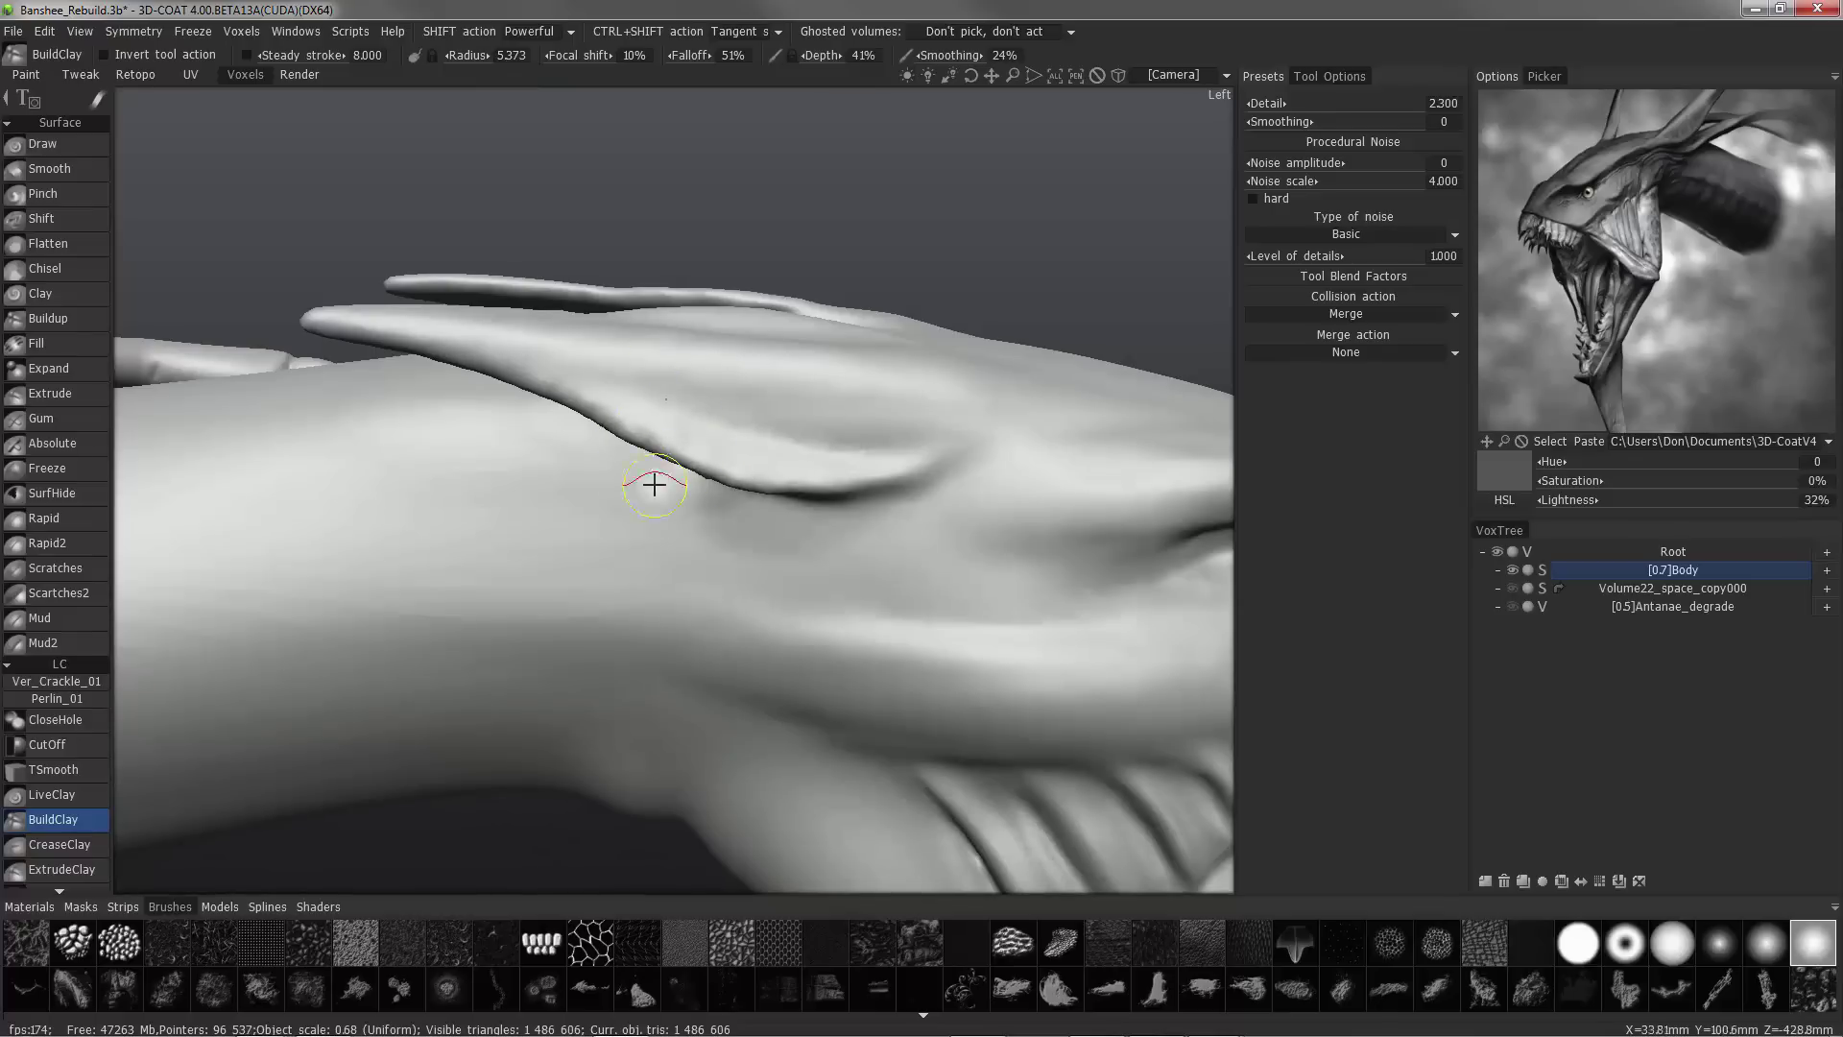
alt+drag(744, 469, 811, 481)
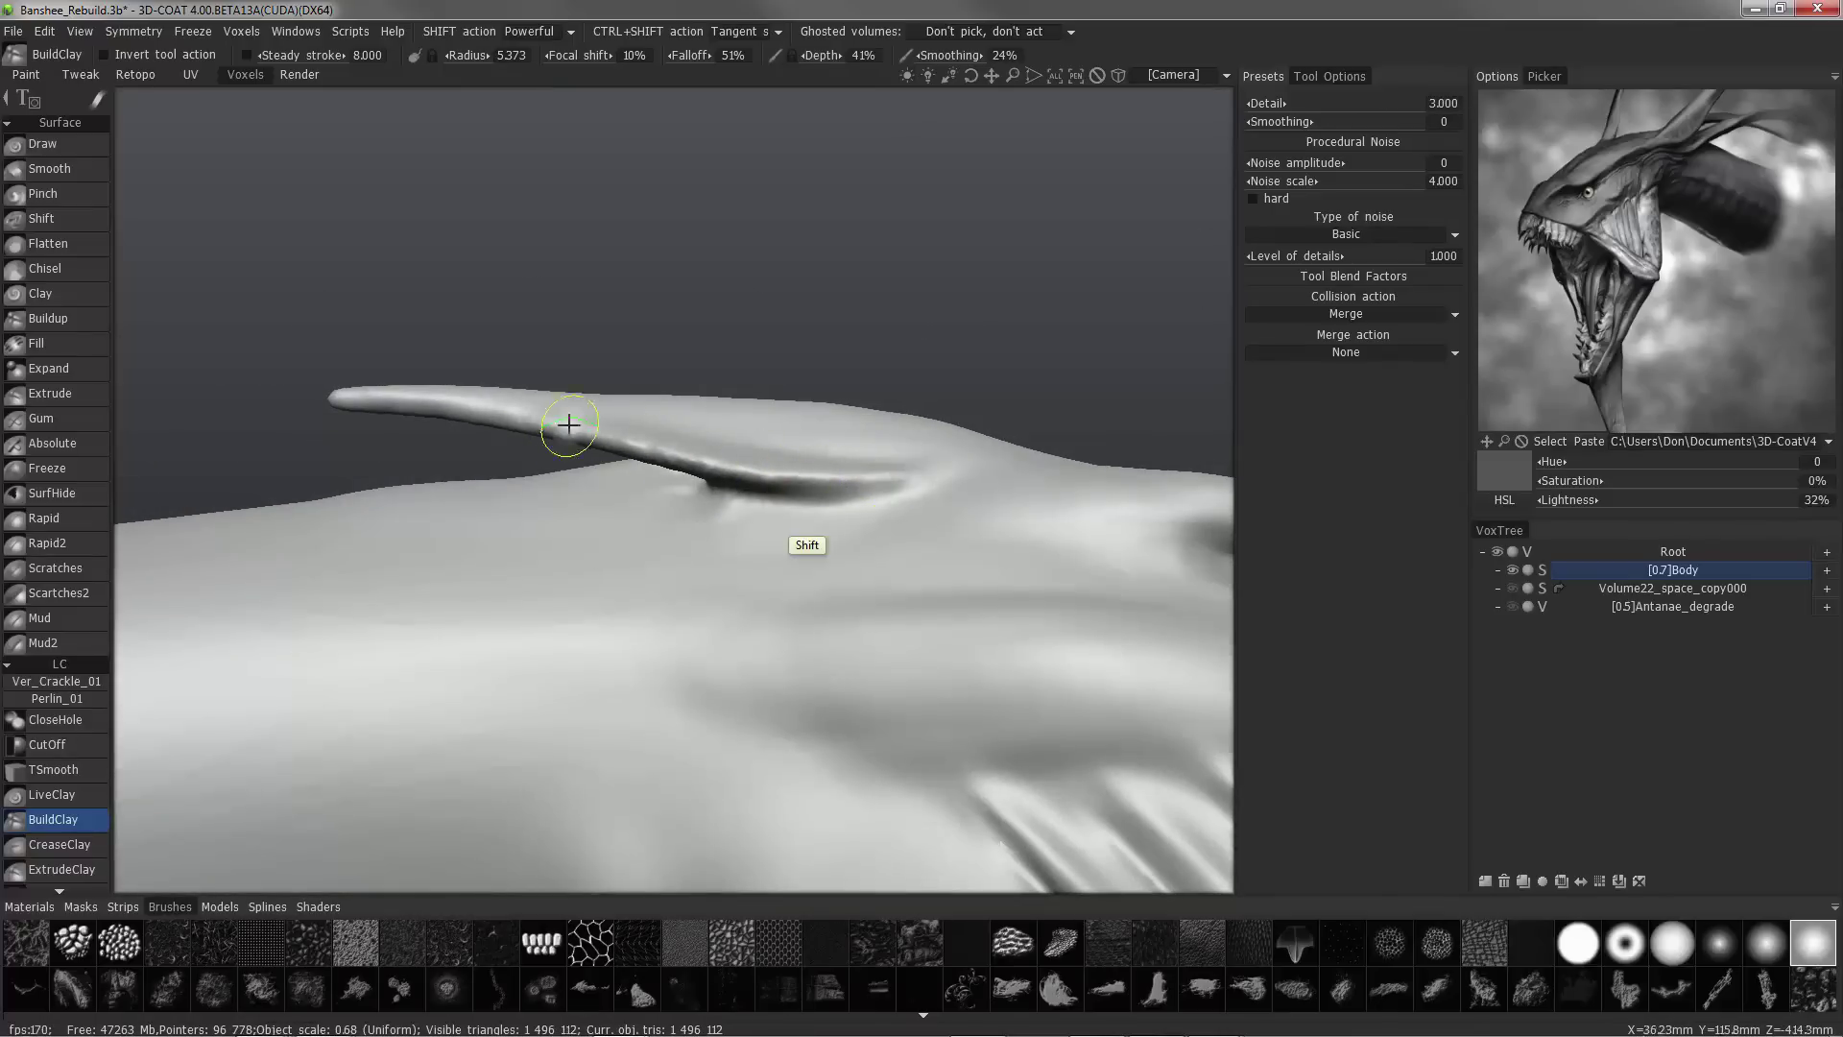
shift+drag(568, 424, 711, 465)
alt+drag(833, 458, 862, 484)
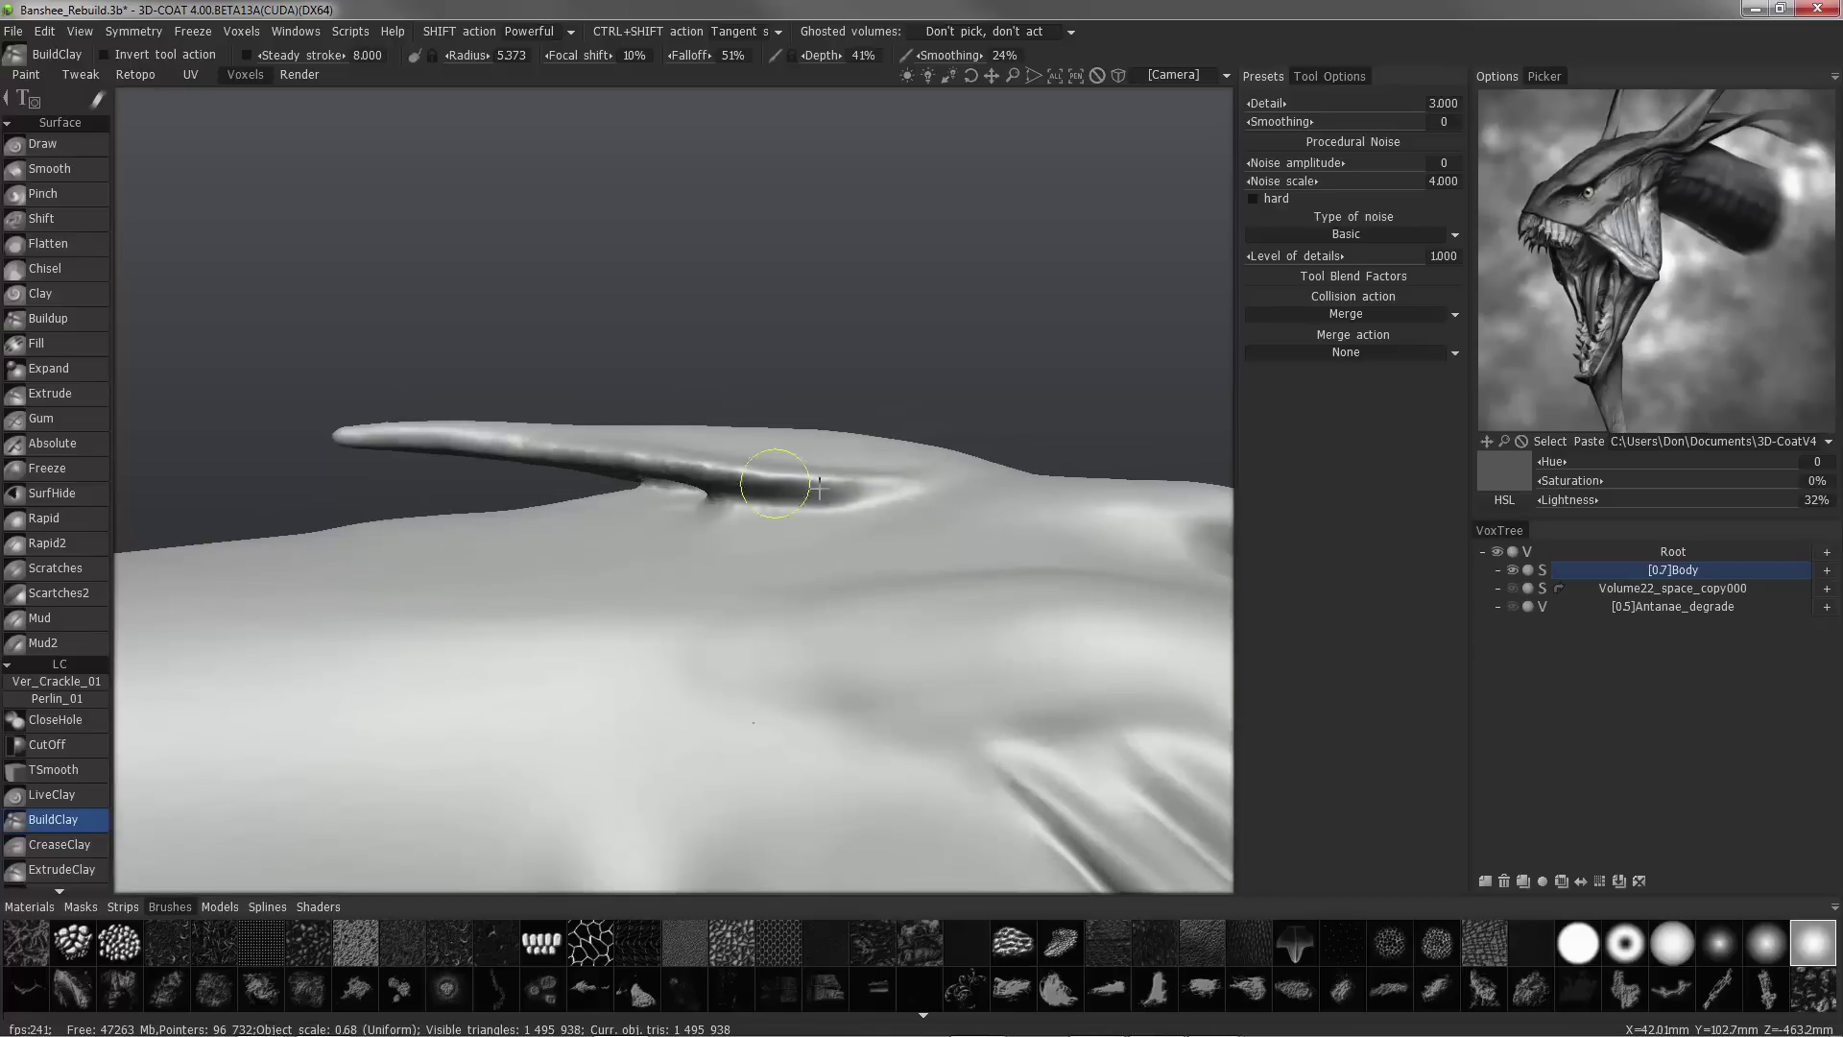
- Try to refine the horn's underside with BuildClay at a radius of 3.578, smoothing the area below it
drag(599, 449, 564, 444)
mouse_move(663, 465)
alt+mouse_down()
mouse_move(637, 468)
mouse_move(545, 371)
alt+mouse_up()
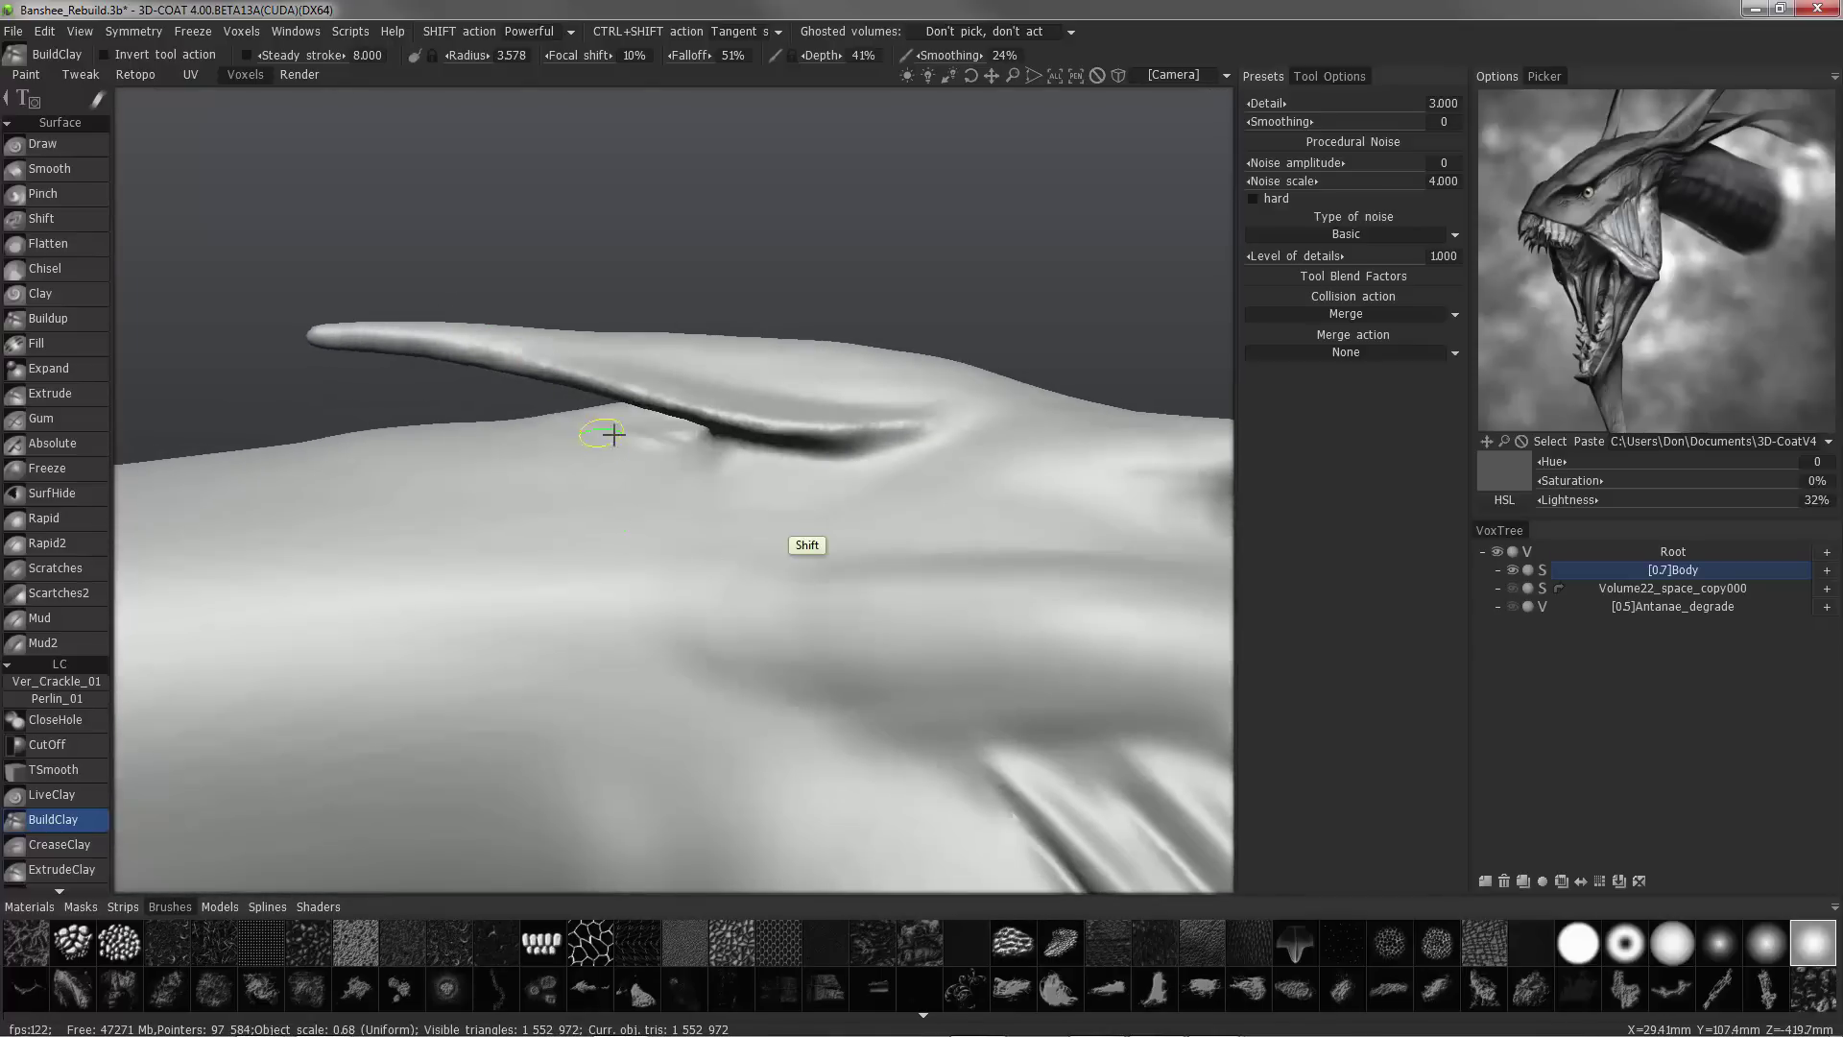
shift+drag(651, 431, 623, 434)
- Swell the horn's lower edge with InflateClay at radius 5.376 and depth 55%, and display the mesh as wireframe
alt+drag(495, 459, 282, 367)
mouse_move(768, 479)
alt+mouse_down()
mouse_move(806, 534)
mouse_move(787, 662)
alt+mouse_up()
alt+right_drag(615, 480, 494, 550)
alt+drag(493, 551, 614, 480)
alt+right_drag(614, 480, 733, 533)
mouse_move(733, 533)
alt+mouse_down()
mouse_move(589, 522)
mouse_move(646, 580)
mouse_move(501, 614)
mouse_move(516, 525)
mouse_move(384, 576)
alt+mouse_up()
scroll(57, 806, down, 5)
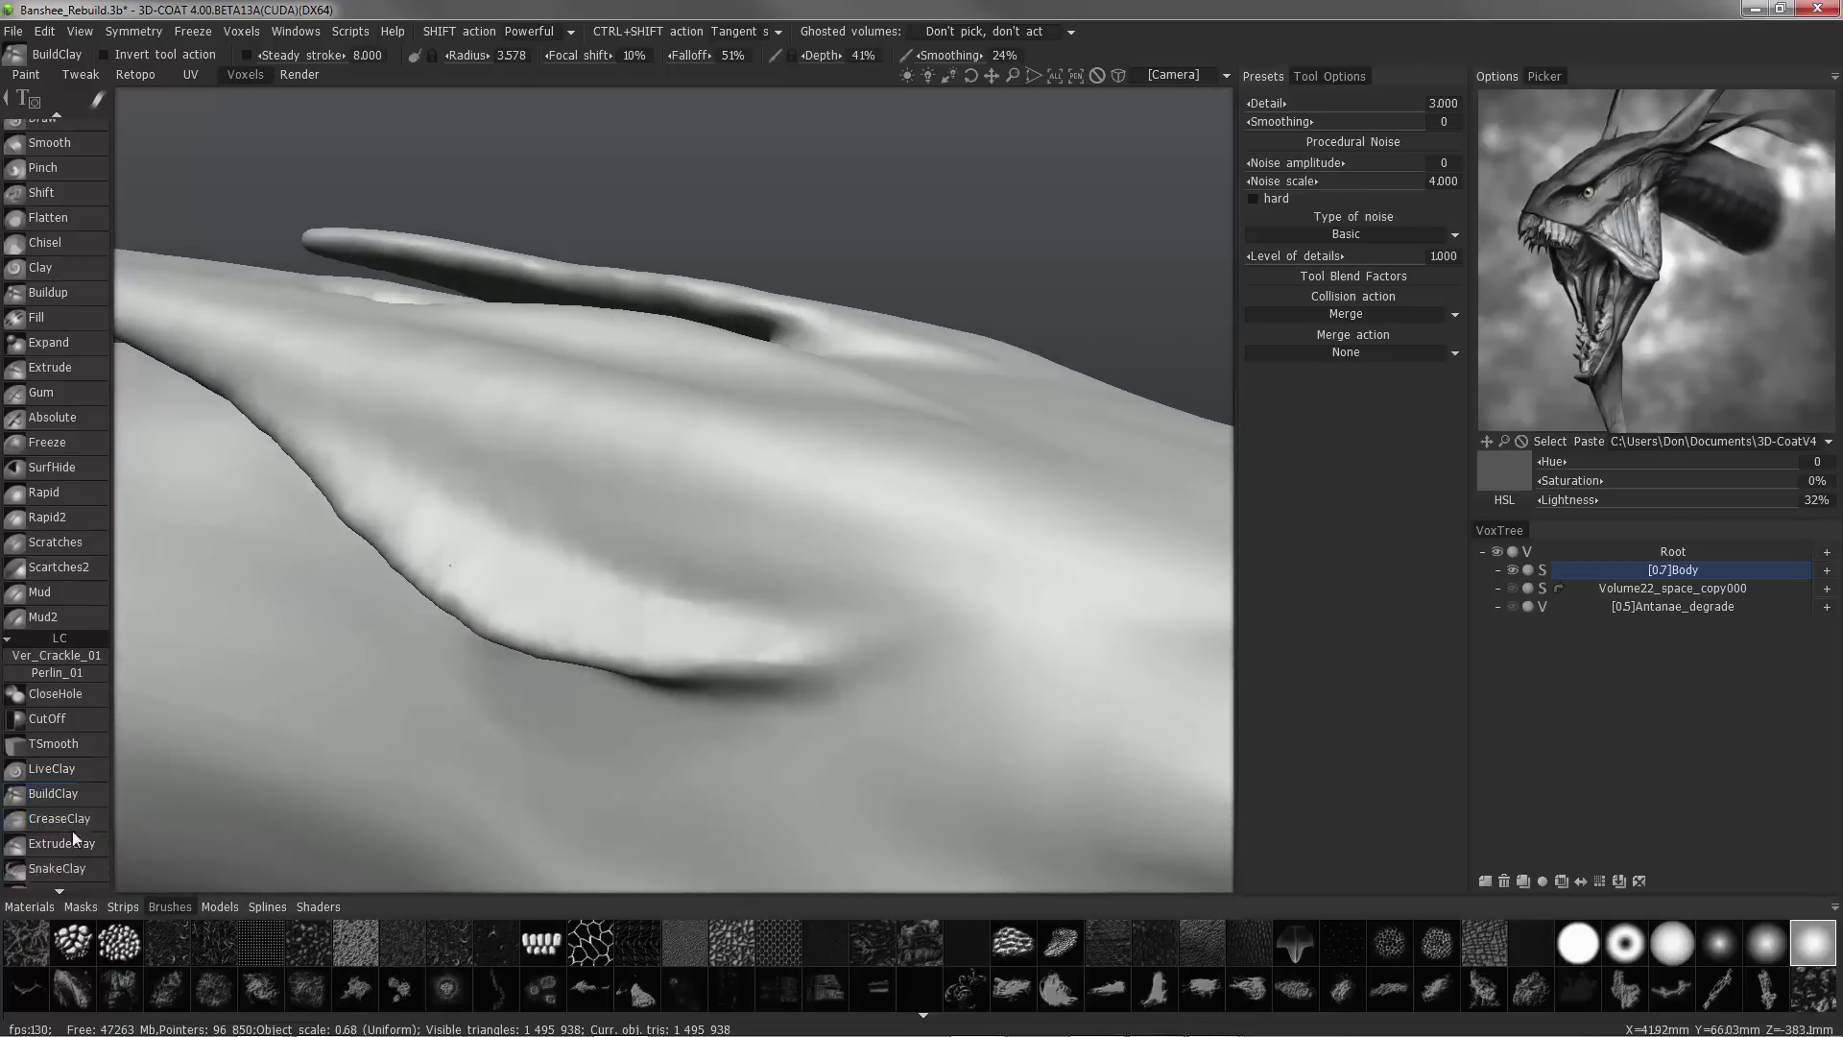
click(69, 795)
alt+drag(480, 623, 653, 672)
alt+drag(274, 528, 259, 543)
drag(264, 523, 415, 597)
alt+drag(791, 630, 695, 609)
key(w)
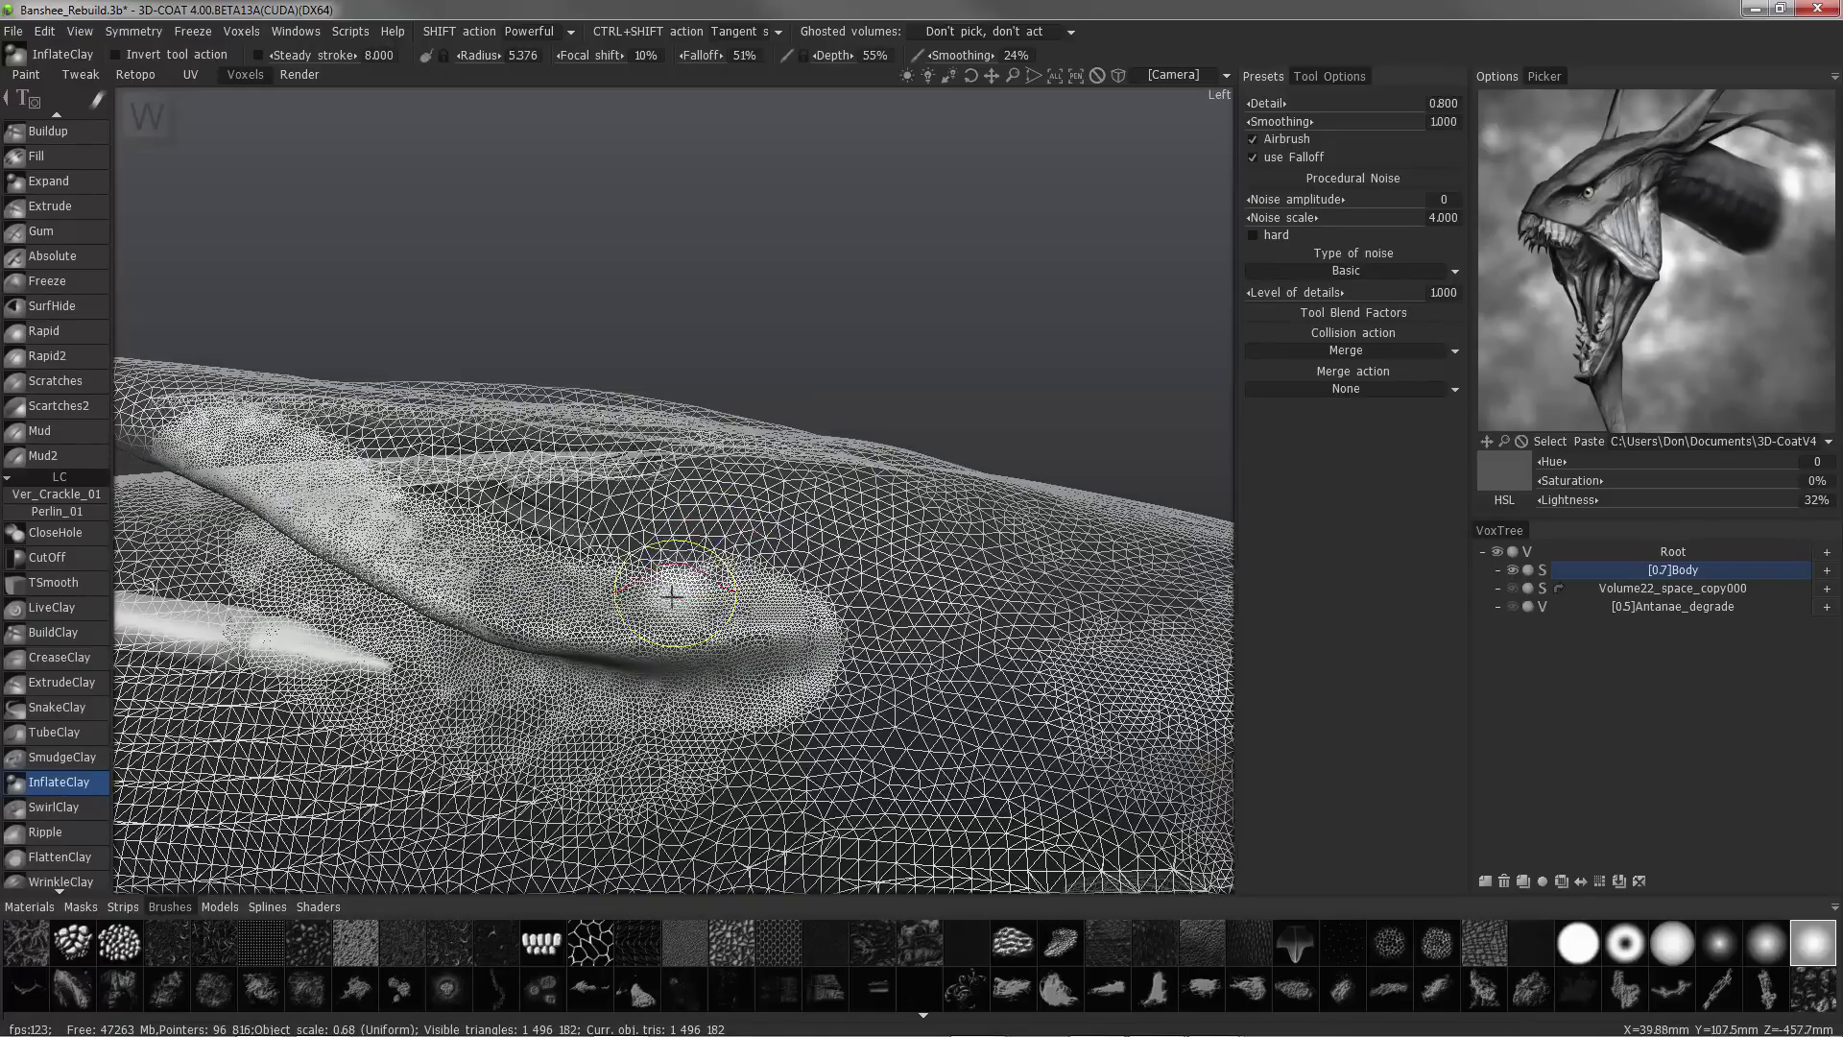
- Raise the InflateClay detail to 3.000, reduce the radius to about 3.073, and build up the ridge along the horn's lower edge
alt+drag(485, 365, 470, 431)
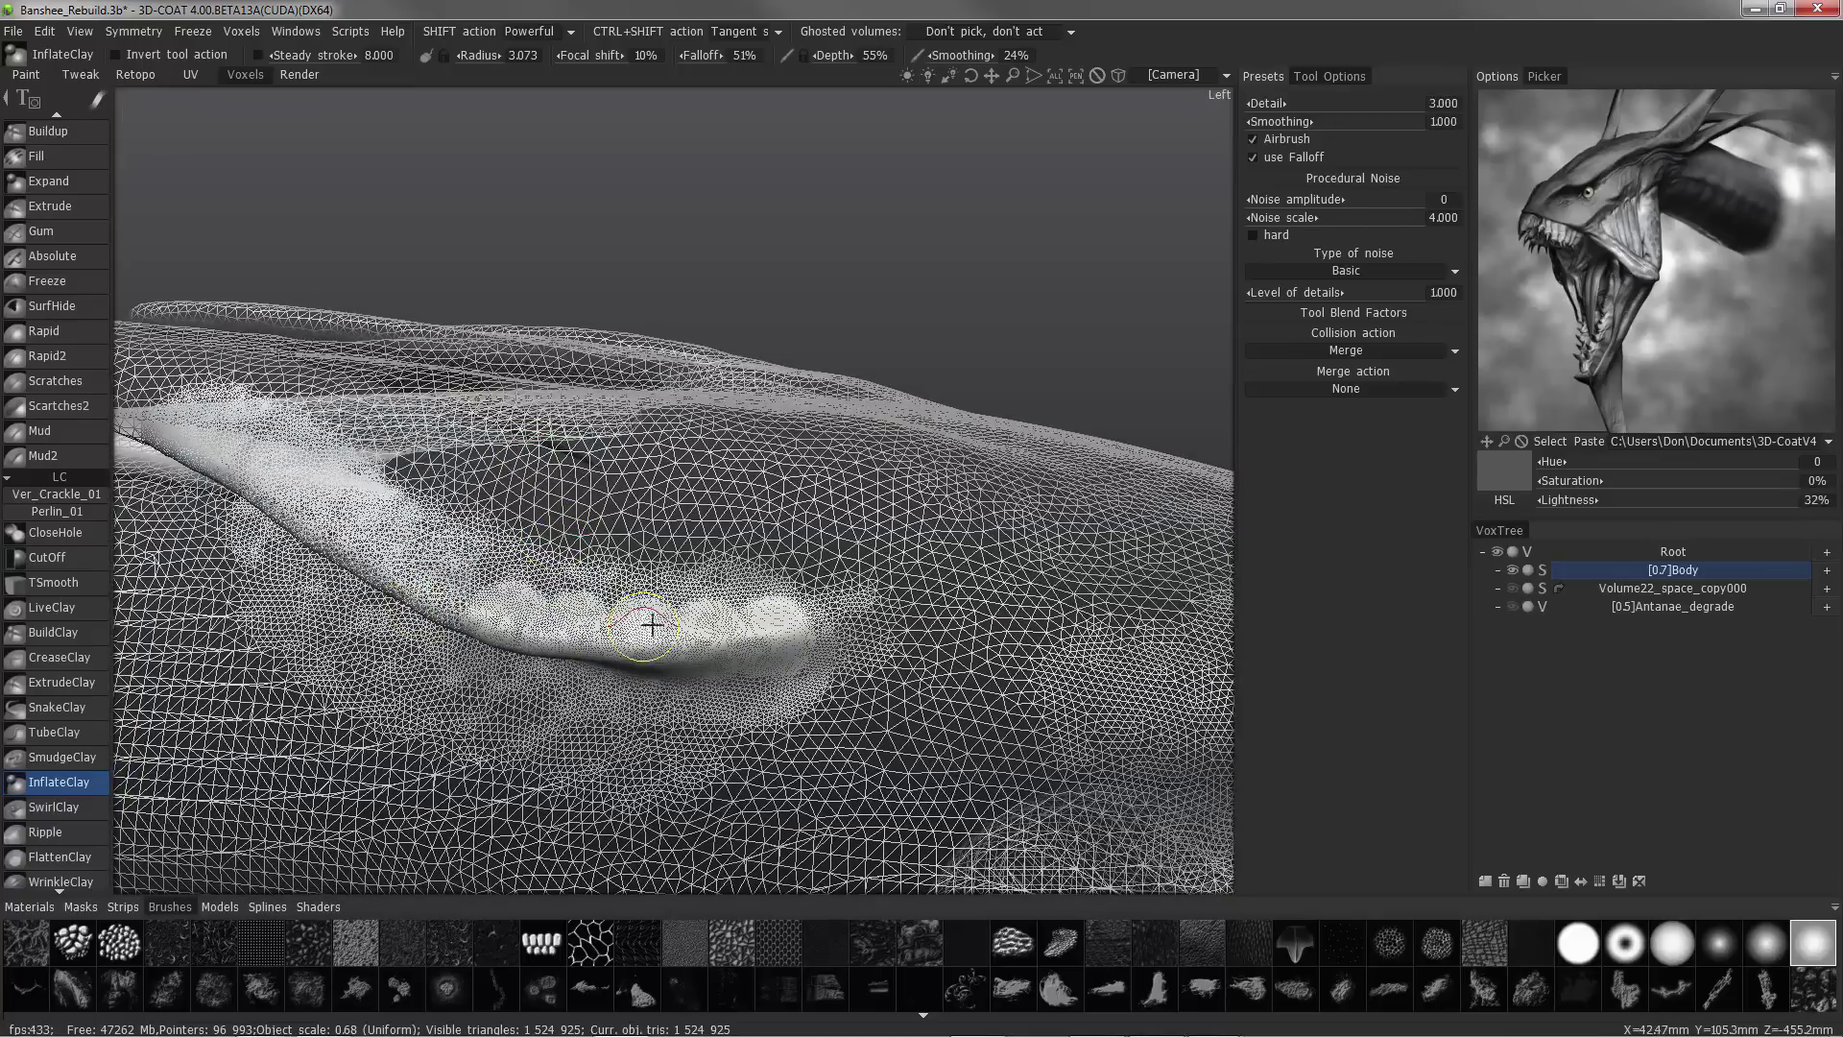
alt+drag(653, 625, 684, 631)
mouse_move(819, 527)
alt+mouse_down()
mouse_move(811, 585)
mouse_move(408, 578)
mouse_move(293, 395)
mouse_move(158, 413)
mouse_move(165, 429)
mouse_move(617, 424)
mouse_move(645, 476)
alt+mouse_up()
drag(845, 514, 470, 484)
mouse_move(470, 423)
alt+mouse_down()
mouse_move(408, 381)
mouse_move(659, 543)
mouse_move(403, 595)
alt+mouse_up()
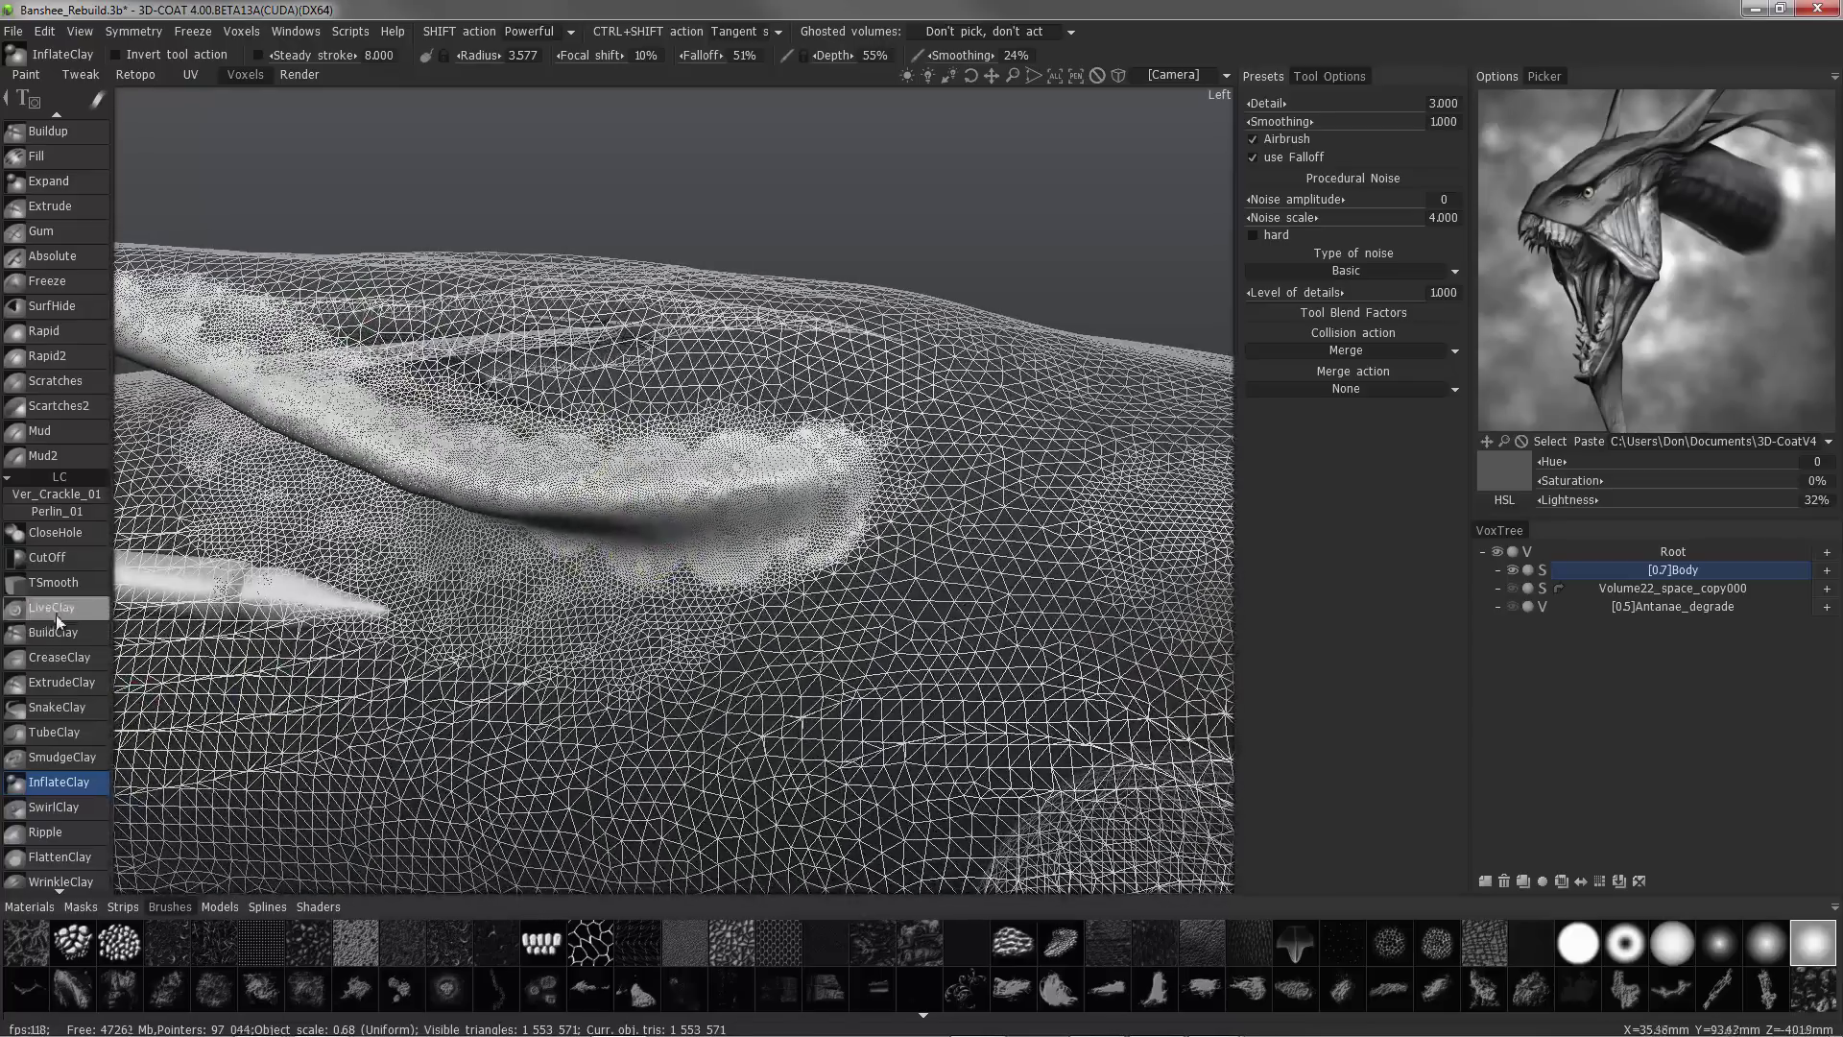
- Switch to LiveClay with detail 3.000 and radius 3.607, and refine the mesh along the horn's lower ridge
click(53, 608)
mouse_move(720, 498)
alt+mouse_down()
mouse_move(825, 463)
mouse_move(767, 374)
mouse_move(815, 394)
alt+mouse_up()
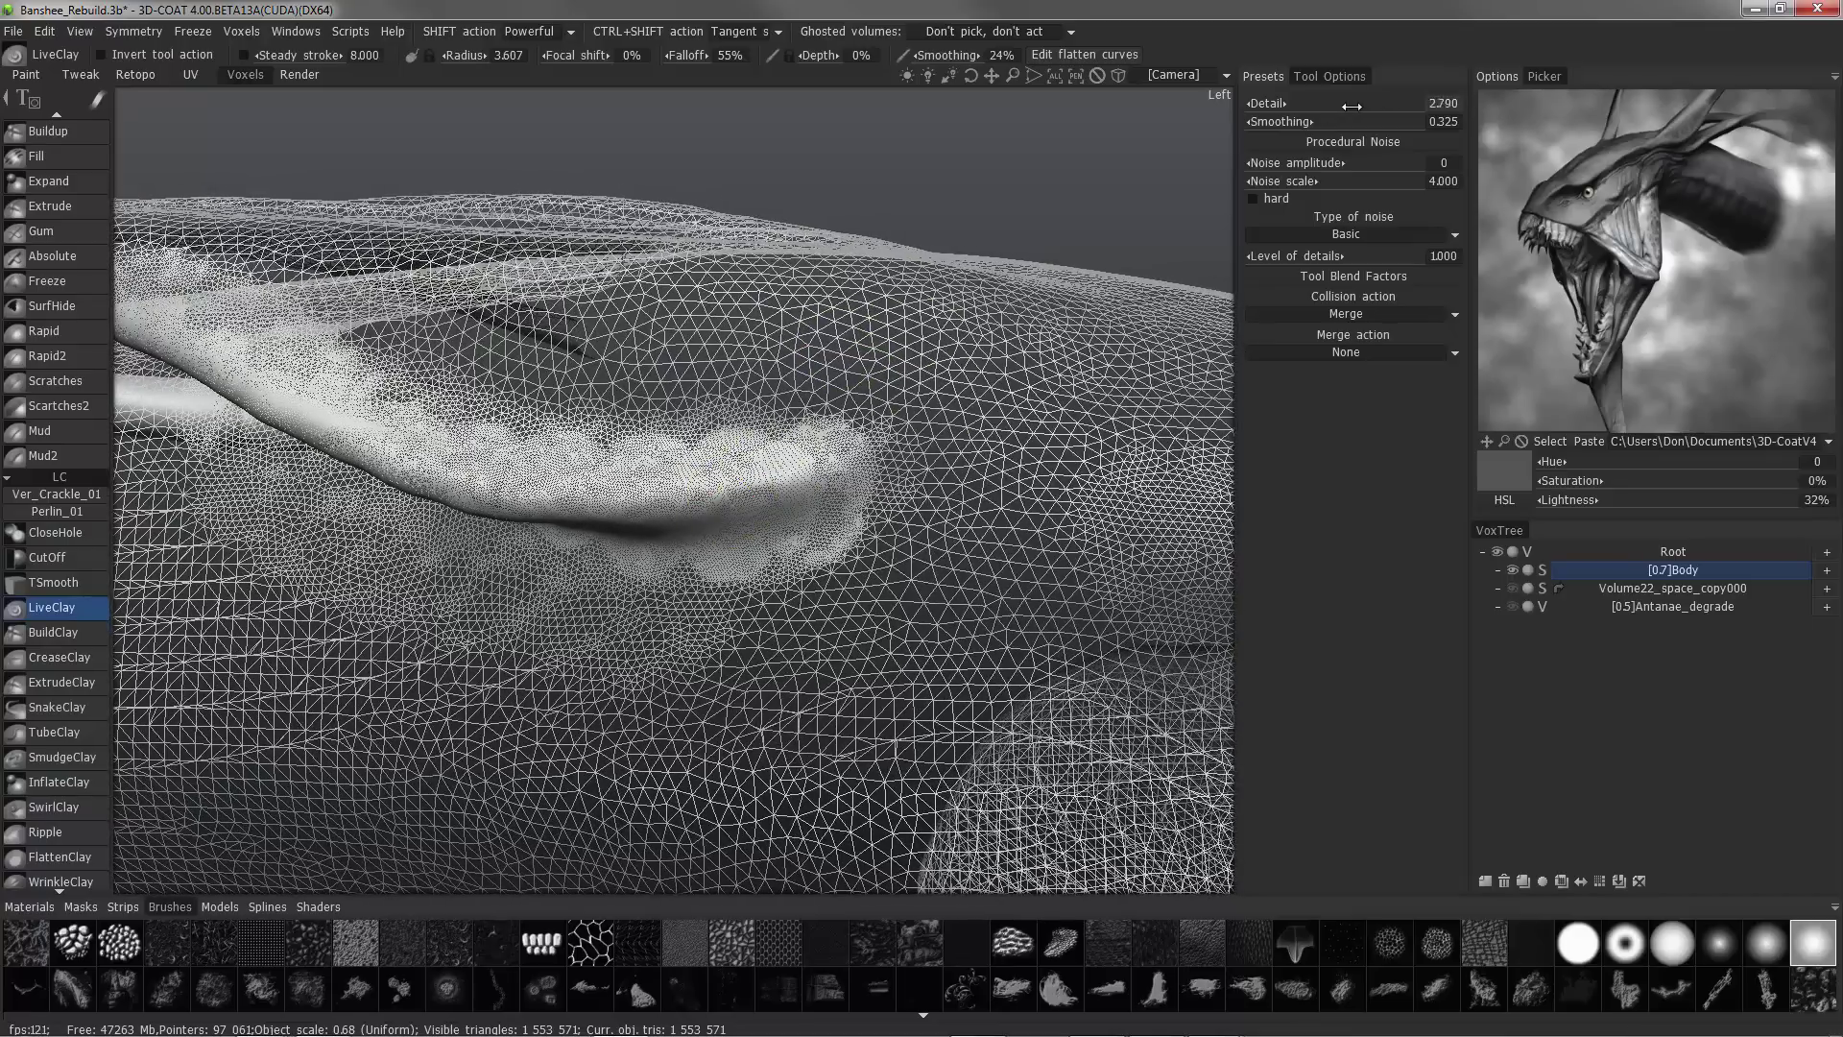
alt+drag(547, 470, 576, 576)
drag(806, 413, 446, 427)
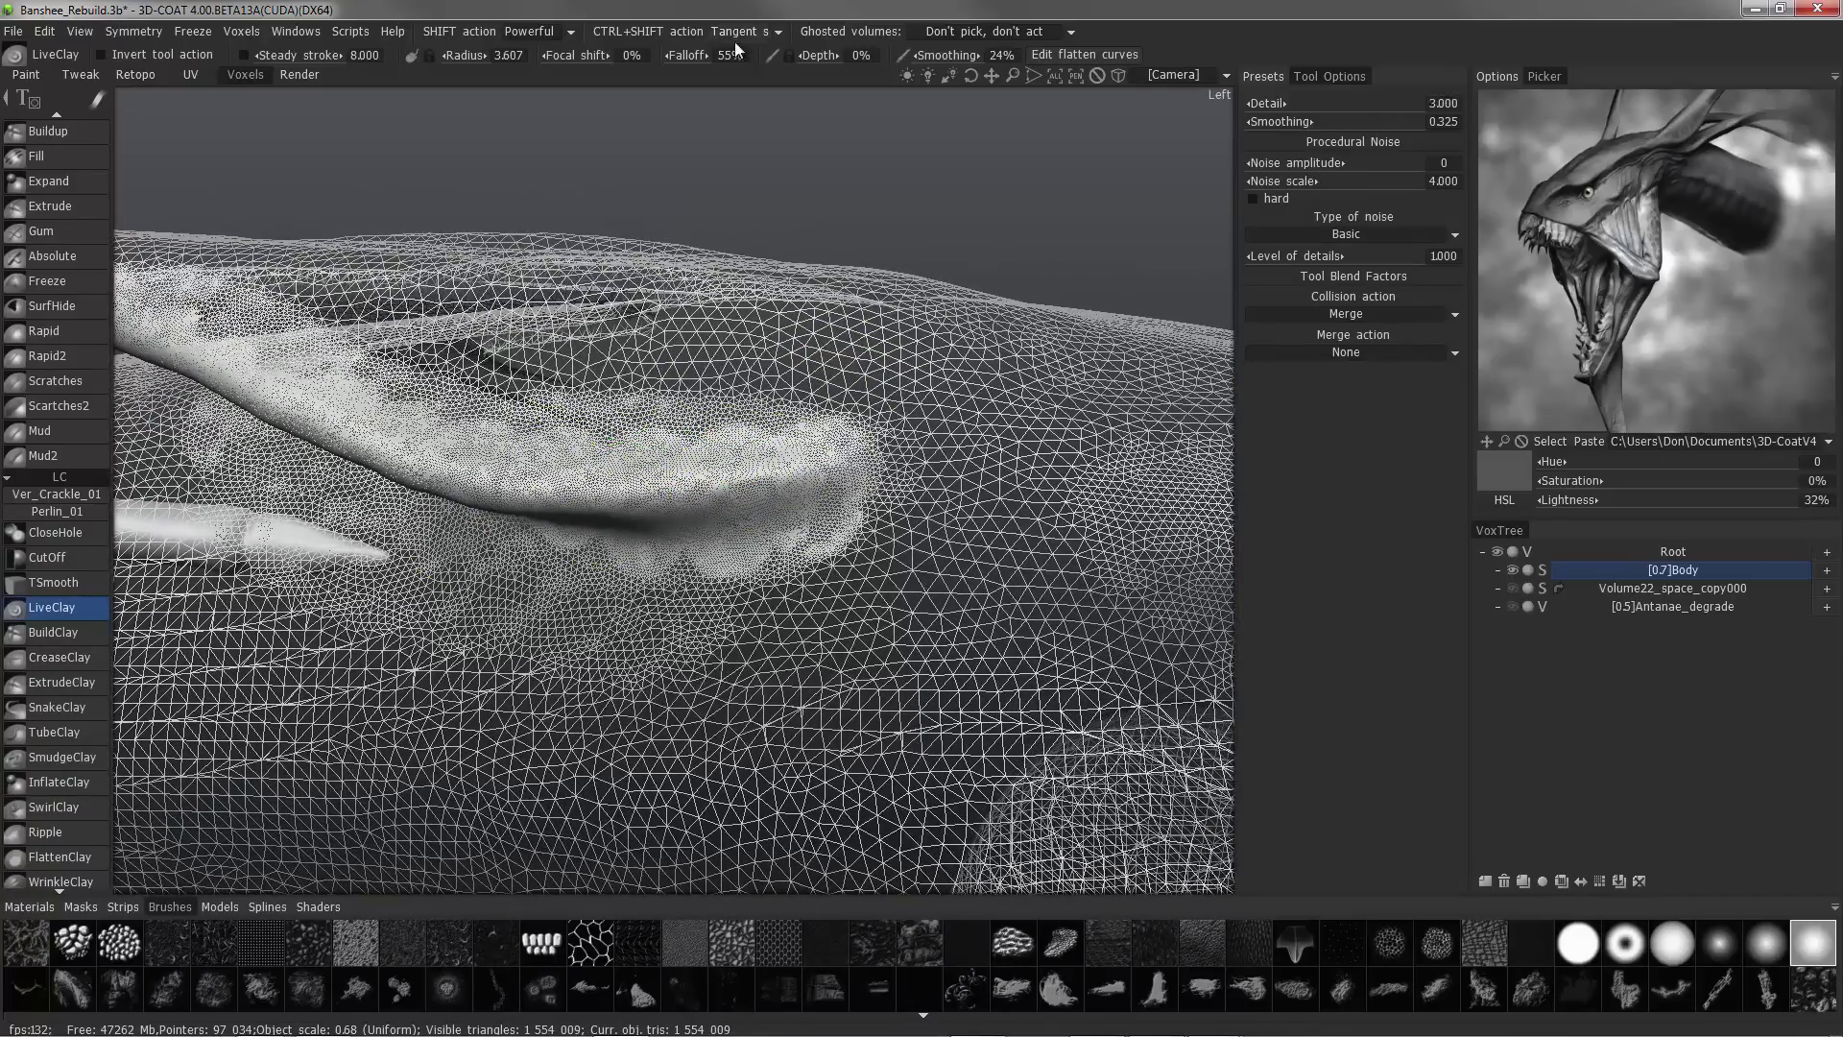
- Set the Shift action to Relax and even out the bumpy ridge and underside of the horn's base
click(533, 31)
click(537, 95)
mouse_move(777, 429)
shift+mouse_down()
mouse_move(377, 413)
mouse_move(816, 517)
shift+mouse_up()
alt+drag(515, 480, 427, 530)
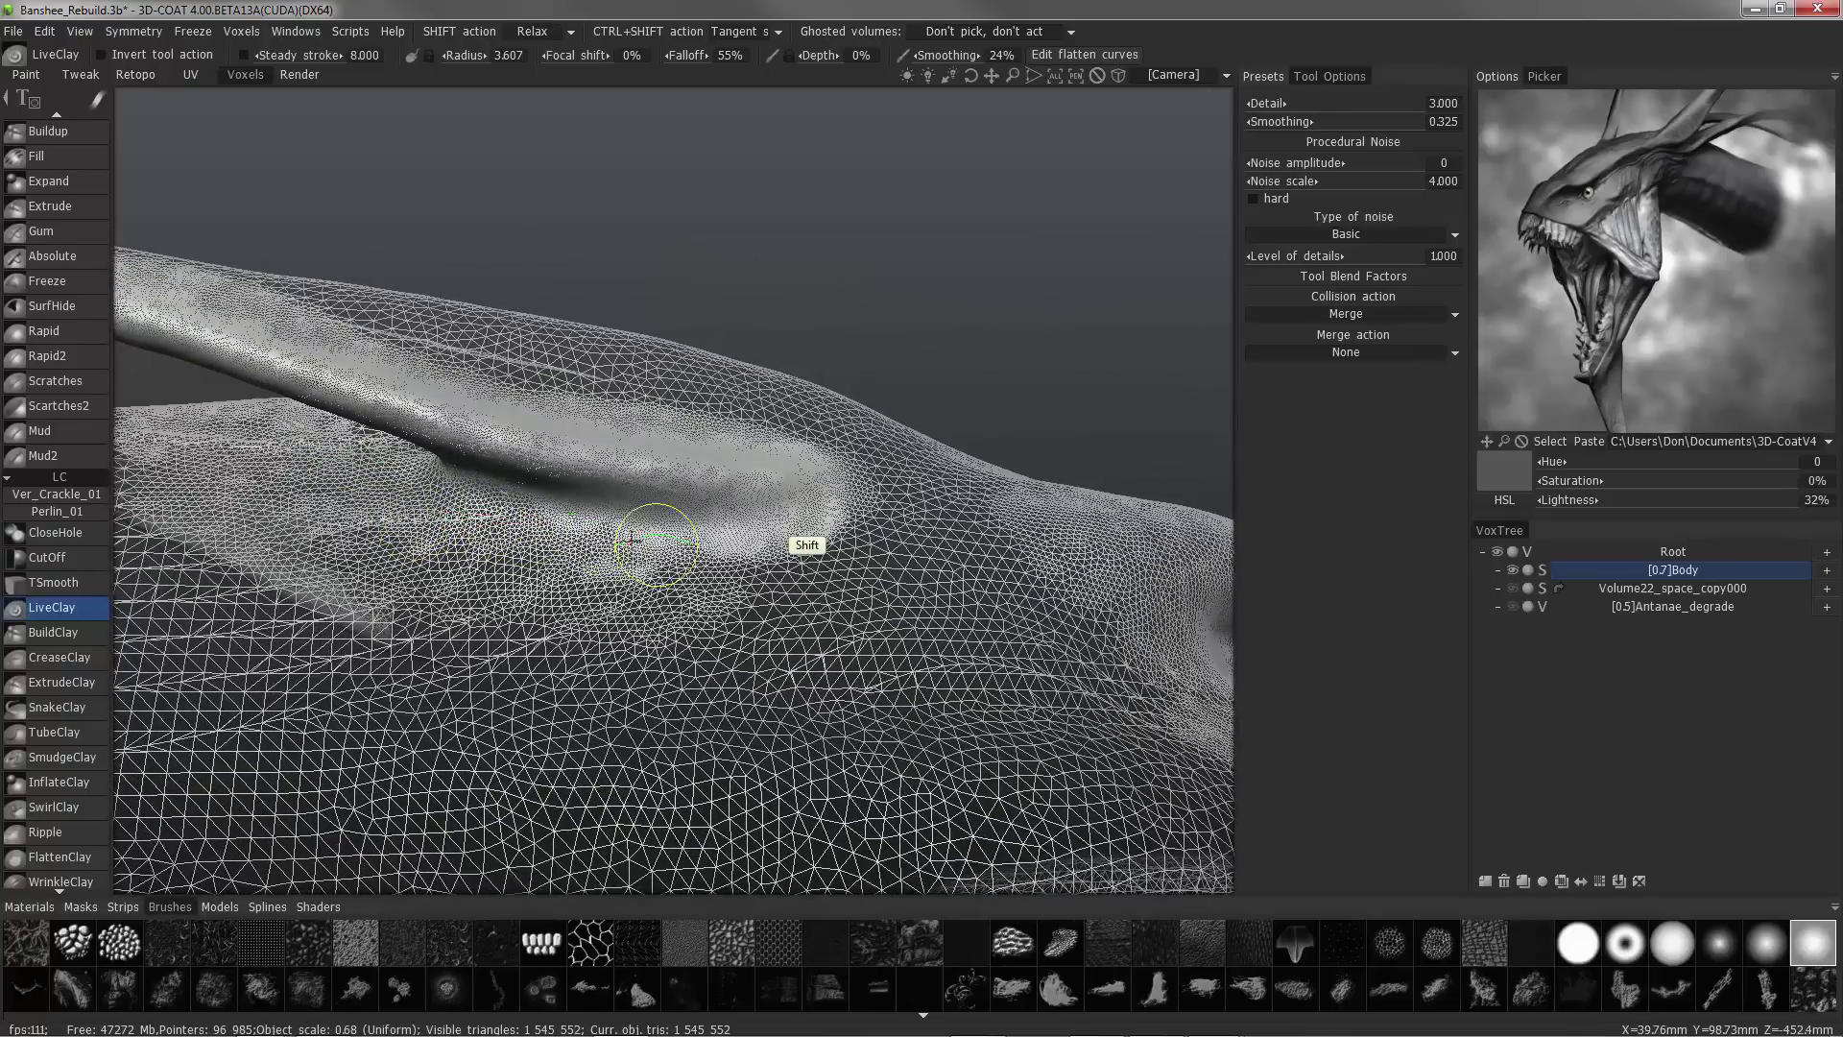
mouse_move(288, 515)
alt+mouse_down()
mouse_move(291, 550)
mouse_move(158, 468)
mouse_move(415, 423)
mouse_move(557, 504)
mouse_move(732, 520)
alt+mouse_up()
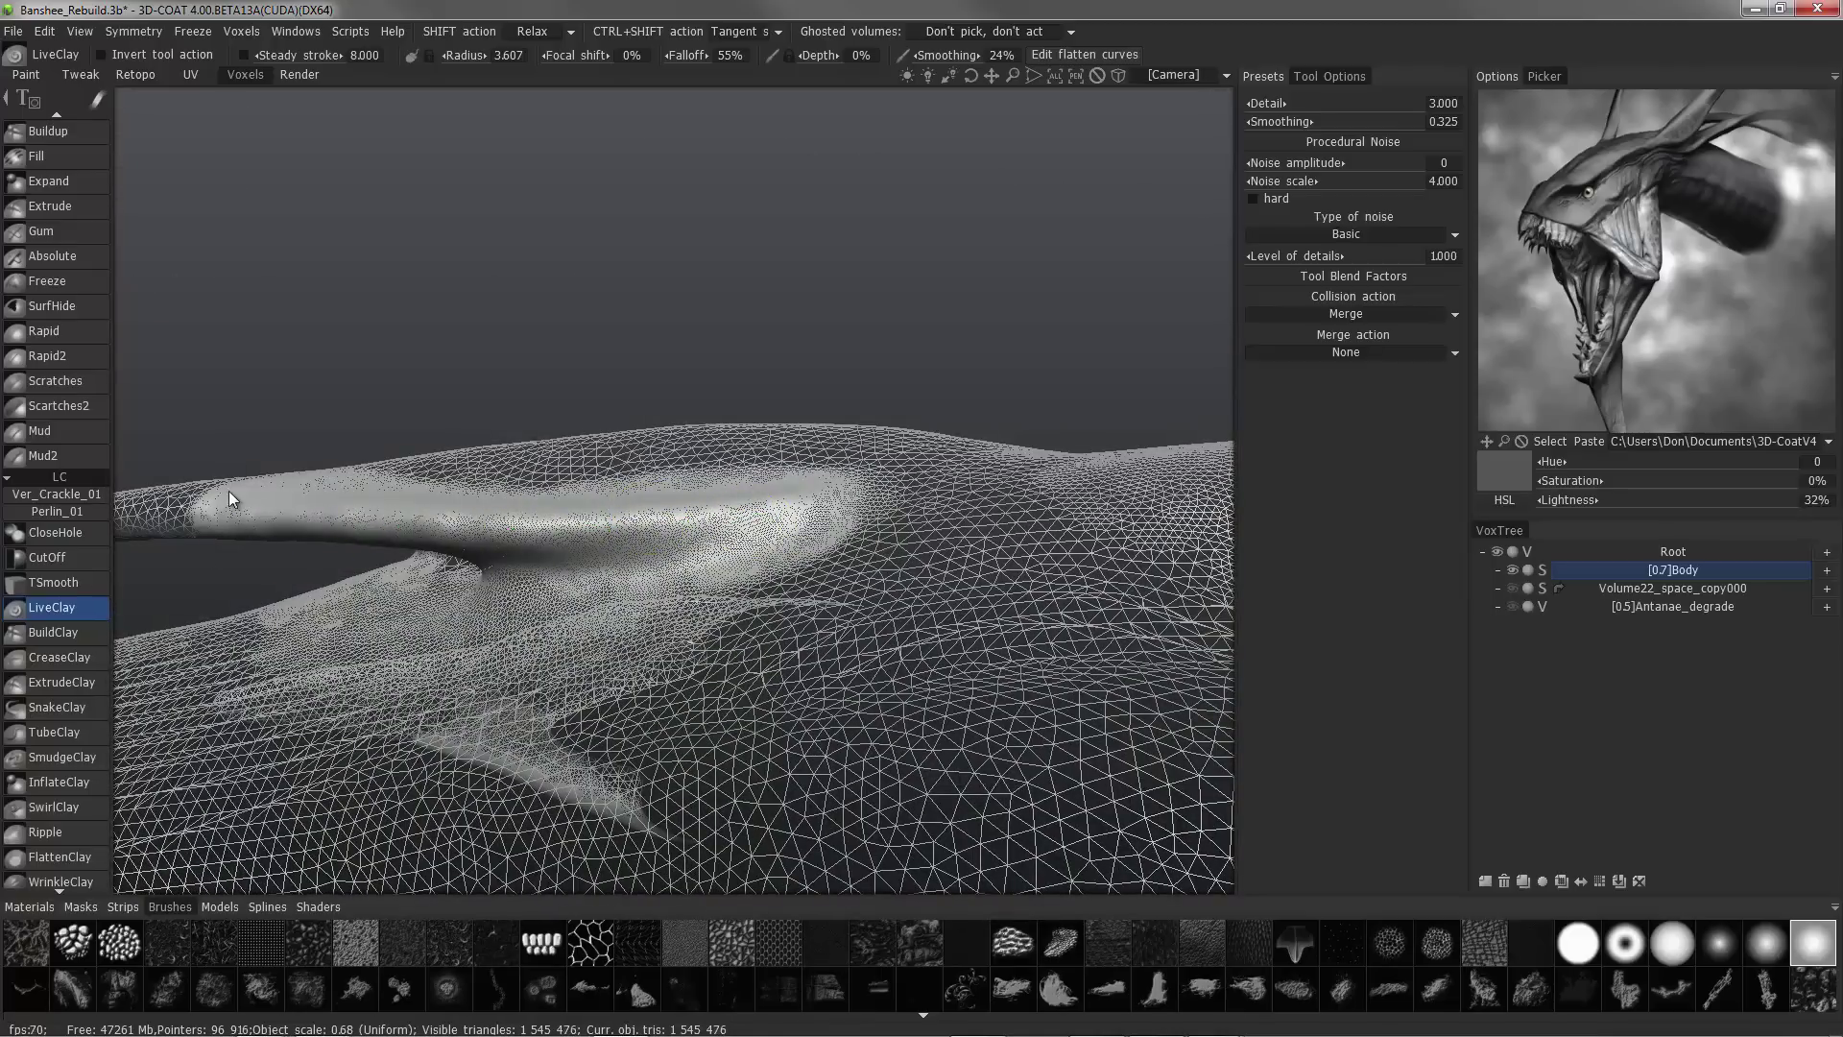
- Relax the surface along the horn's ridge and extend the fine LiveClay mesh up its shaft
alt+drag(216, 500, 542, 701)
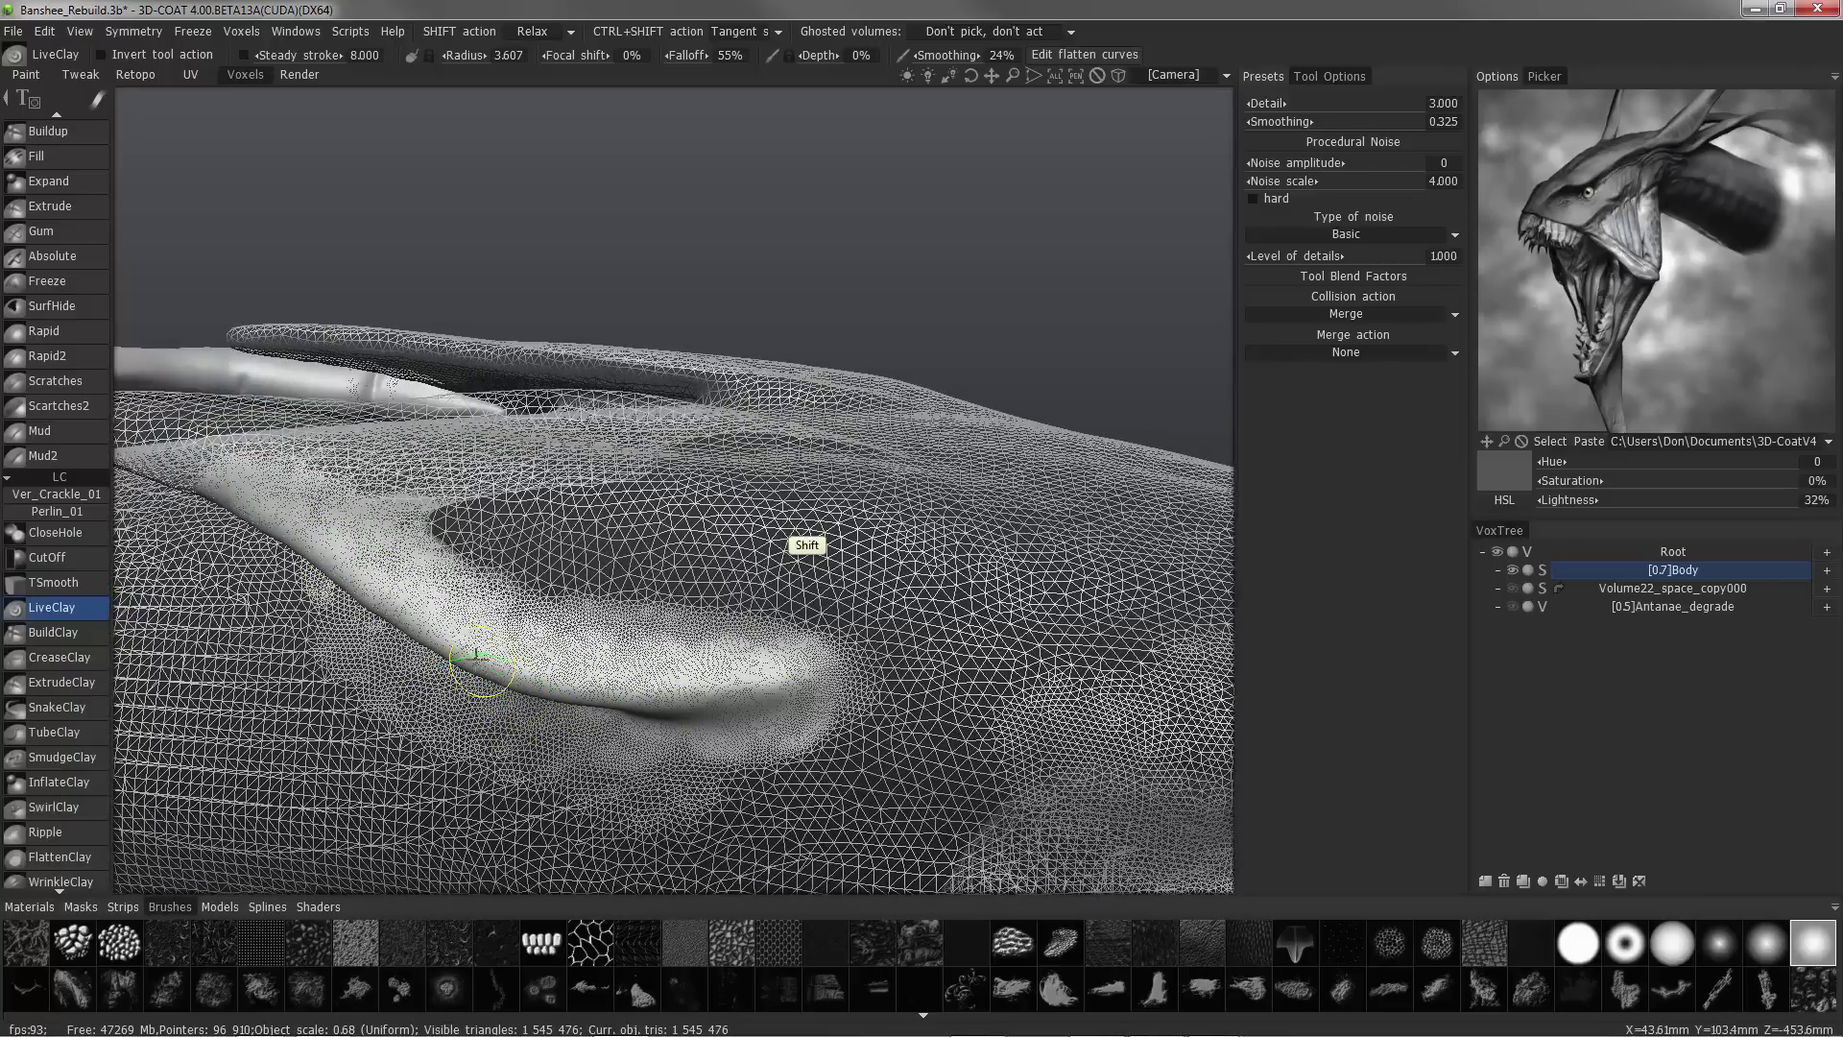
alt+drag(477, 656, 552, 480)
shift+drag(552, 480, 646, 475)
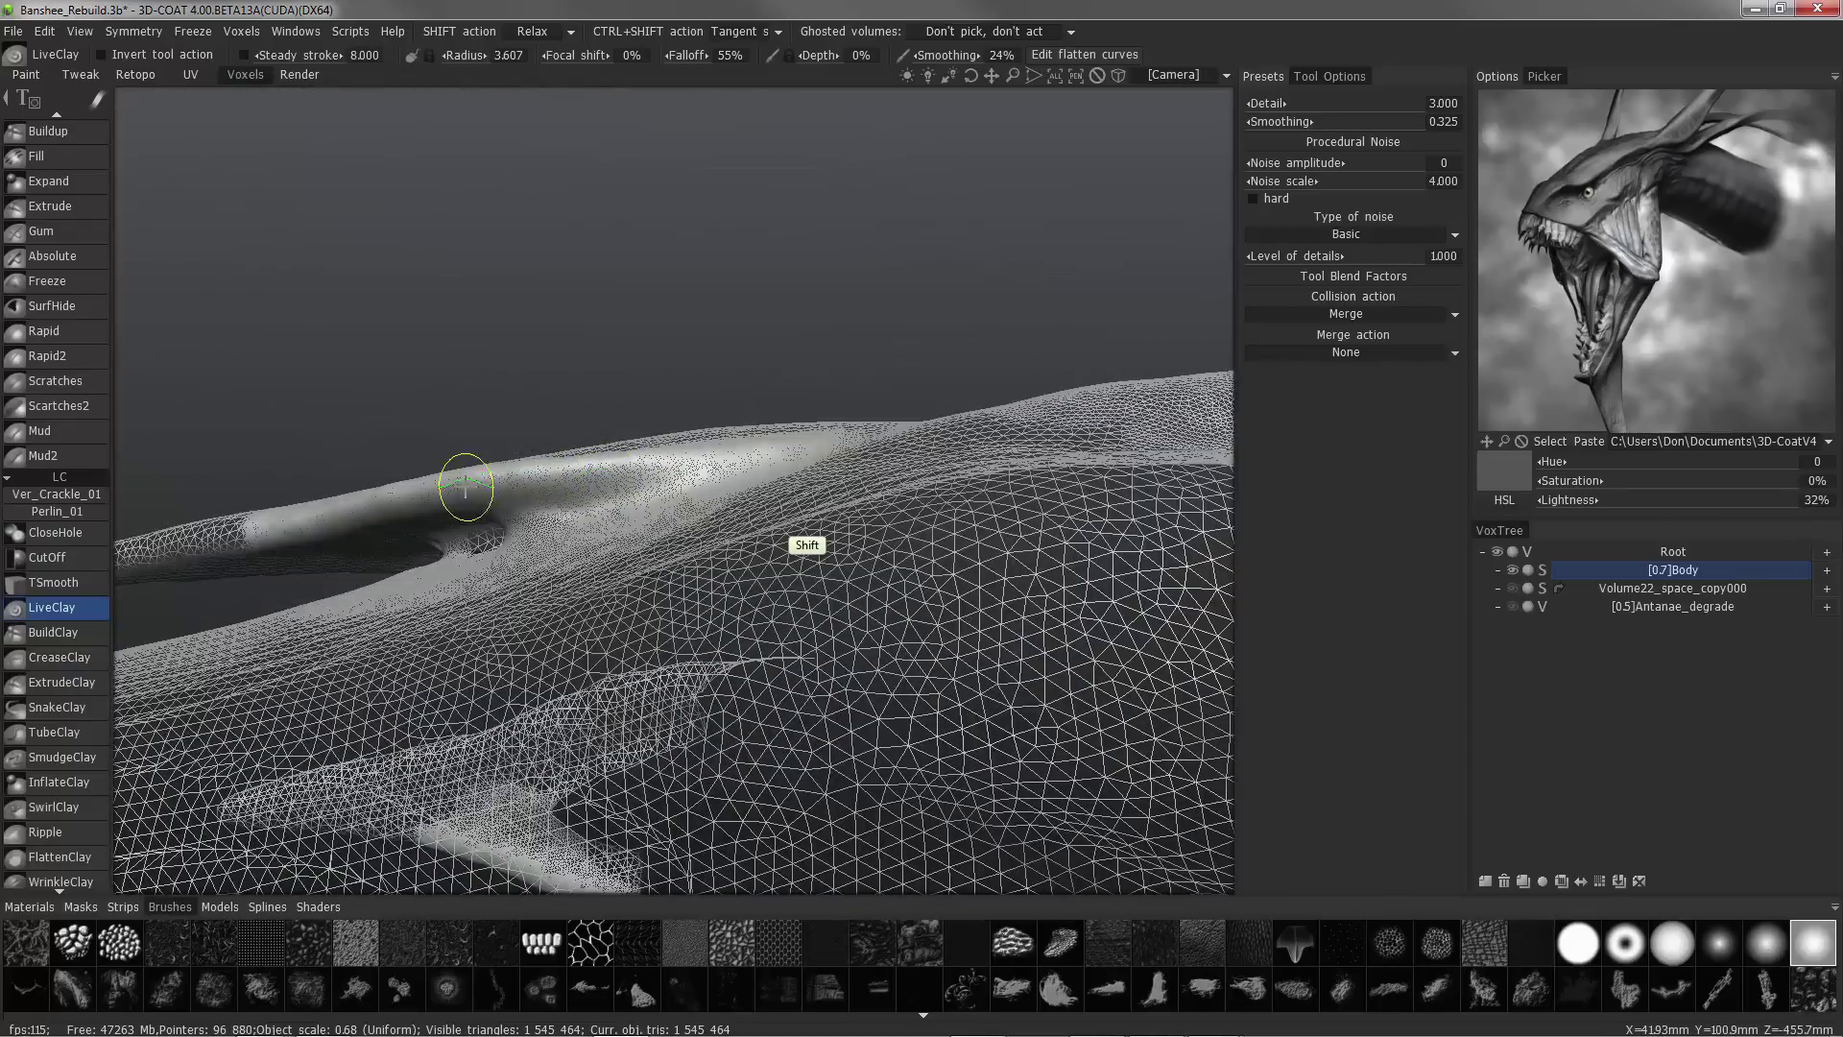
shift+drag(384, 480, 258, 521)
mouse_move(288, 392)
mouse_down()
mouse_move(473, 576)
mouse_move(475, 647)
mouse_up()
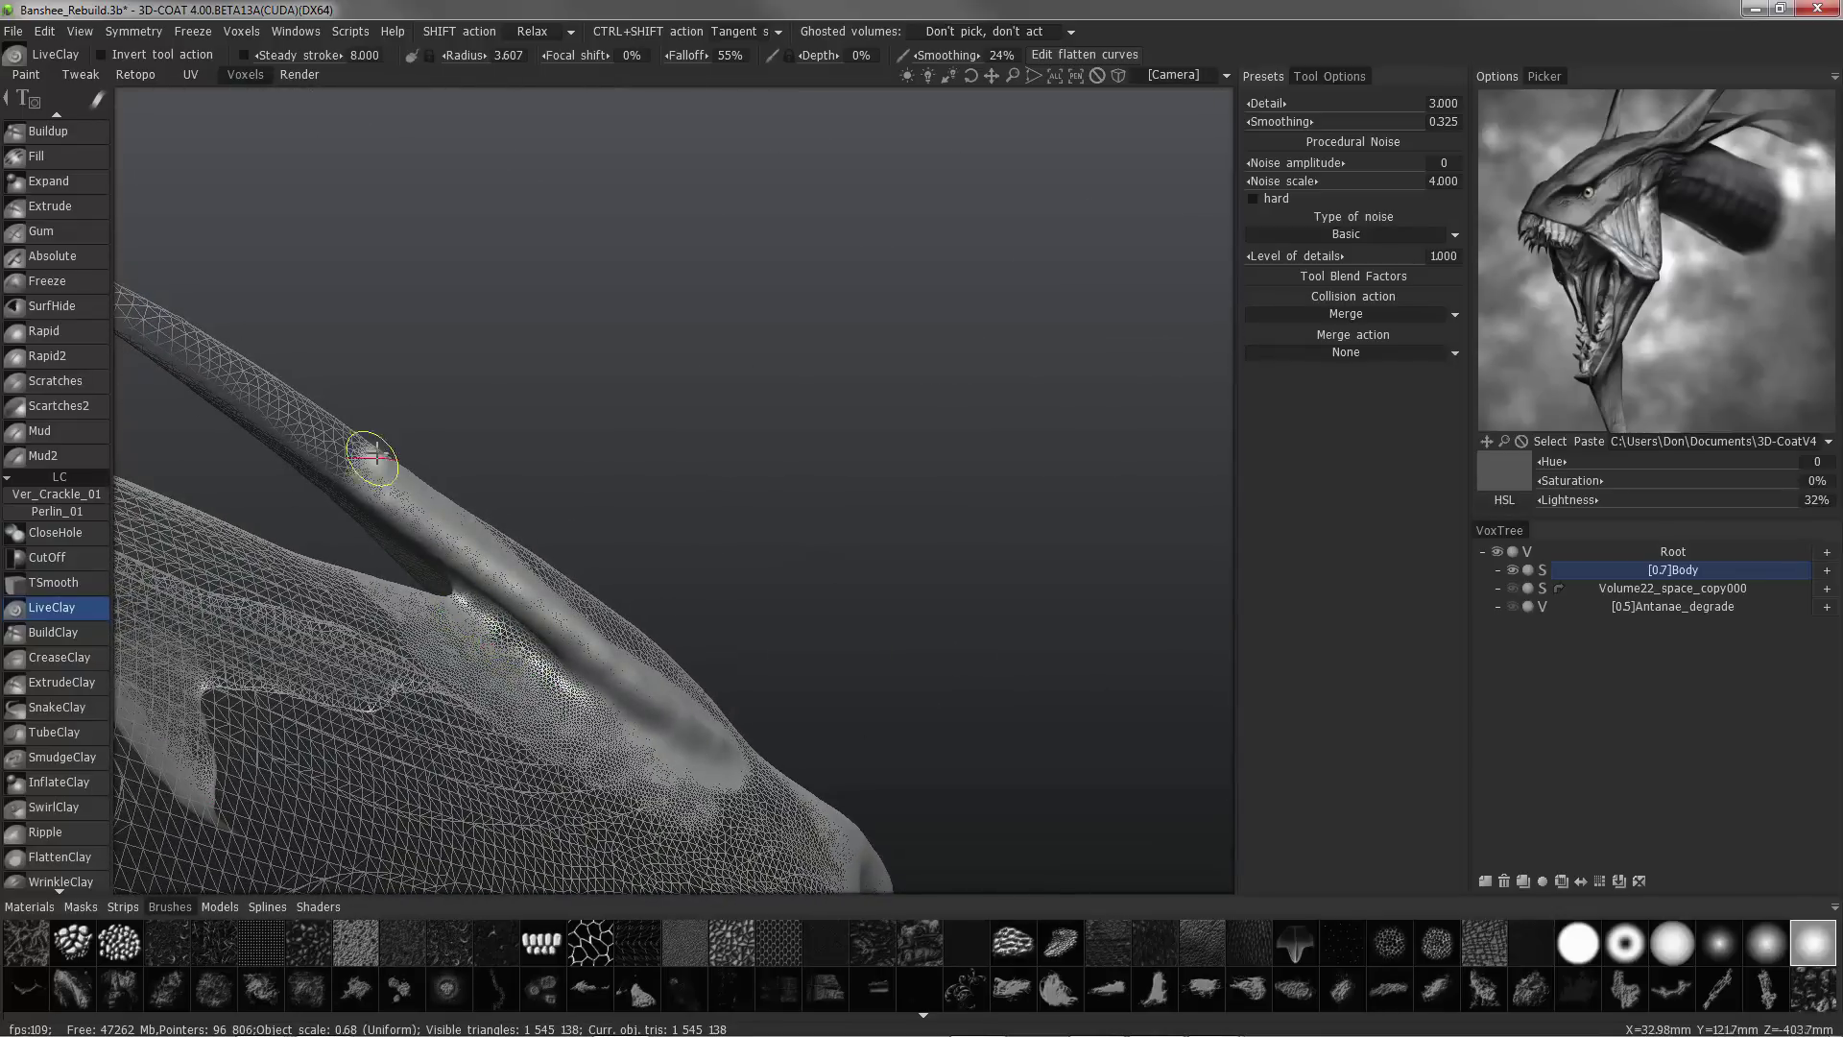
mouse_move(290, 407)
mouse_down()
mouse_move(236, 387)
mouse_move(580, 468)
mouse_move(670, 445)
mouse_move(537, 396)
mouse_move(491, 464)
mouse_move(272, 423)
mouse_move(182, 431)
mouse_move(214, 404)
mouse_move(158, 347)
mouse_move(235, 236)
mouse_move(358, 435)
mouse_move(163, 426)
mouse_move(208, 431)
mouse_up()
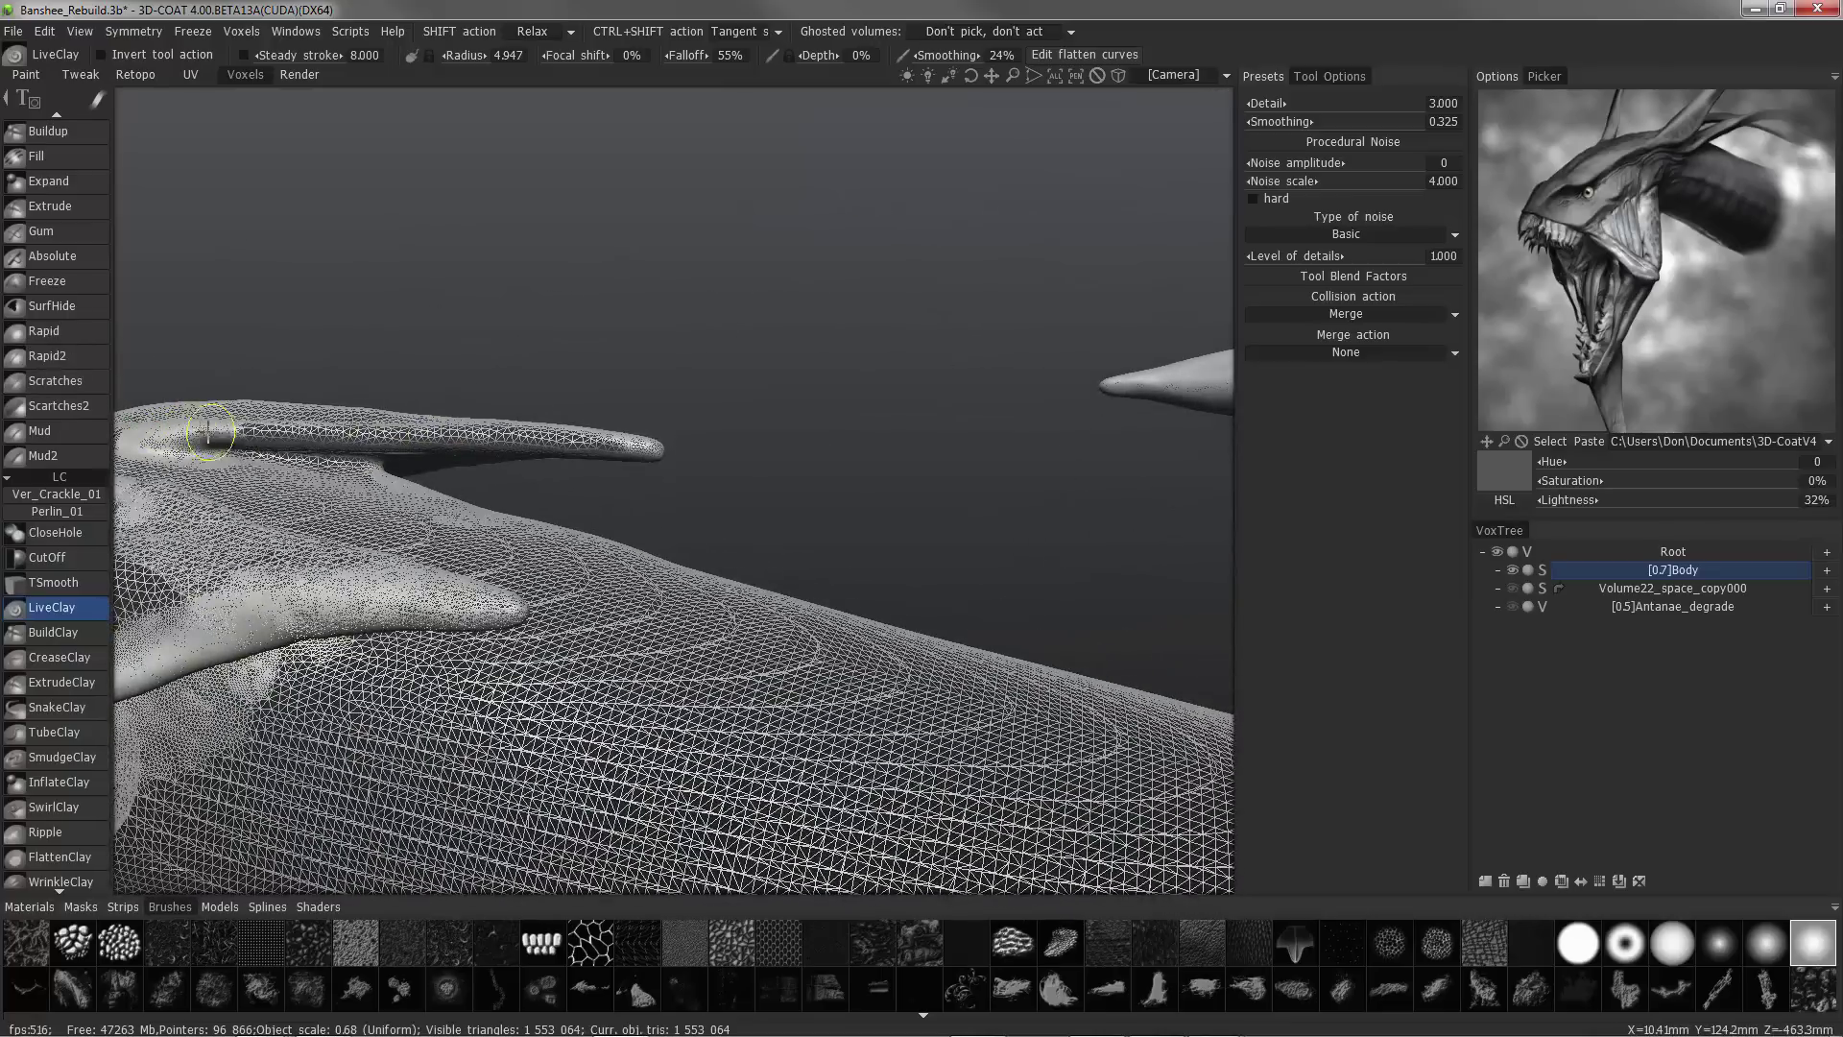
- Enlarge LiveClay to radius 7.788 and refine and relax both horns, their bases and the surrounding back of the head
drag(665, 448, 296, 351)
mouse_move(447, 422)
mouse_down()
mouse_move(288, 514)
mouse_move(441, 566)
mouse_move(391, 515)
mouse_move(309, 485)
mouse_move(361, 460)
mouse_move(285, 537)
mouse_move(571, 542)
mouse_up()
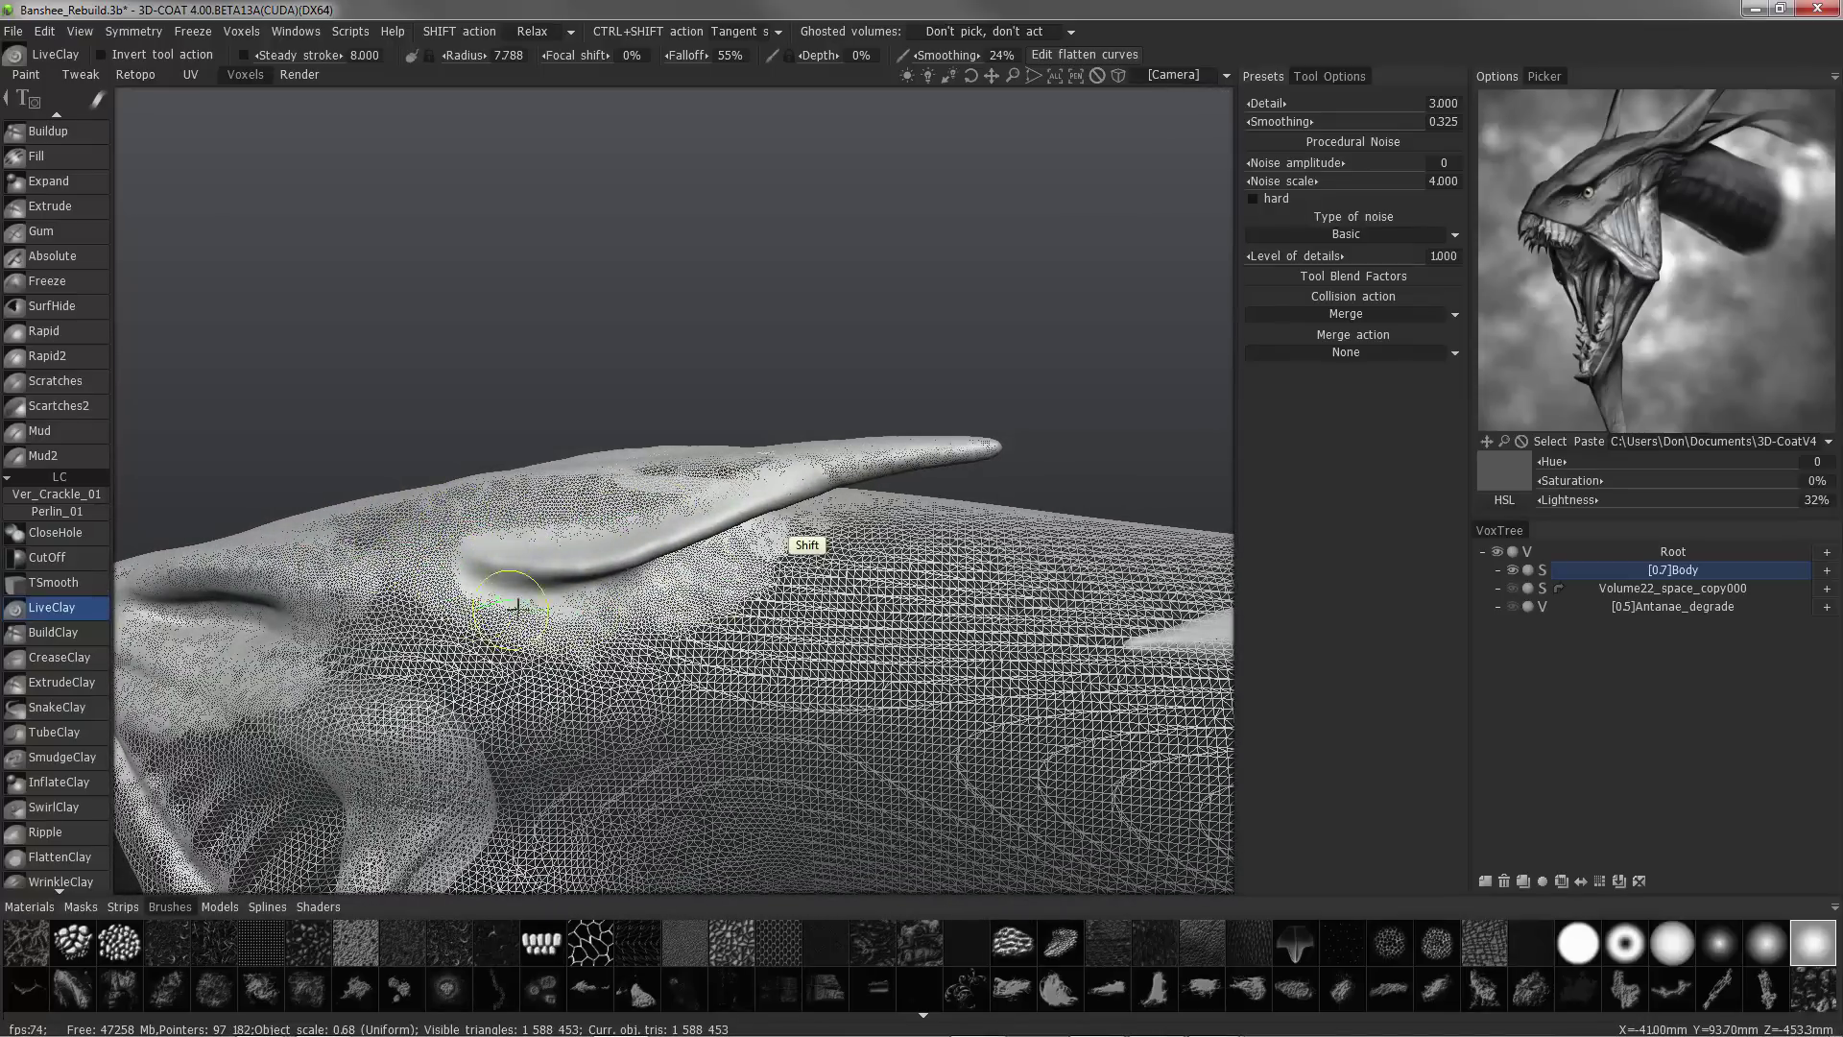
drag(517, 607, 423, 477)
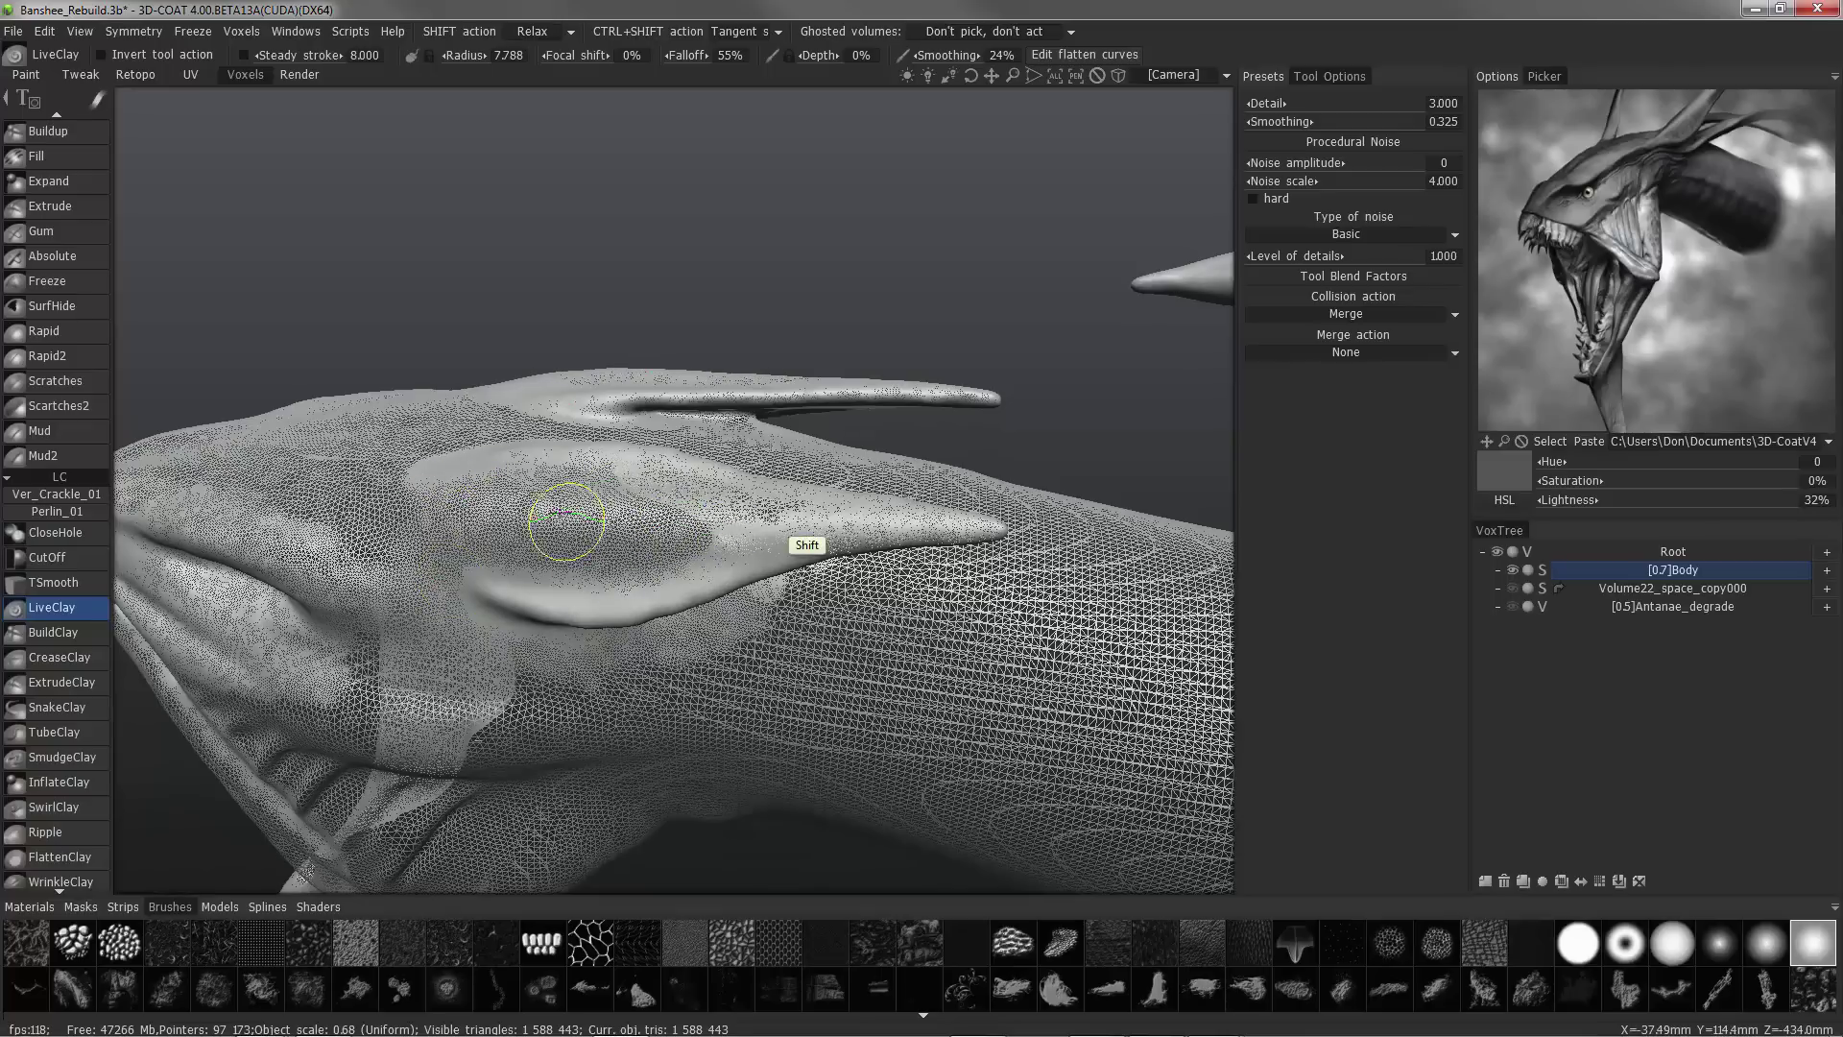
drag(567, 521, 635, 492)
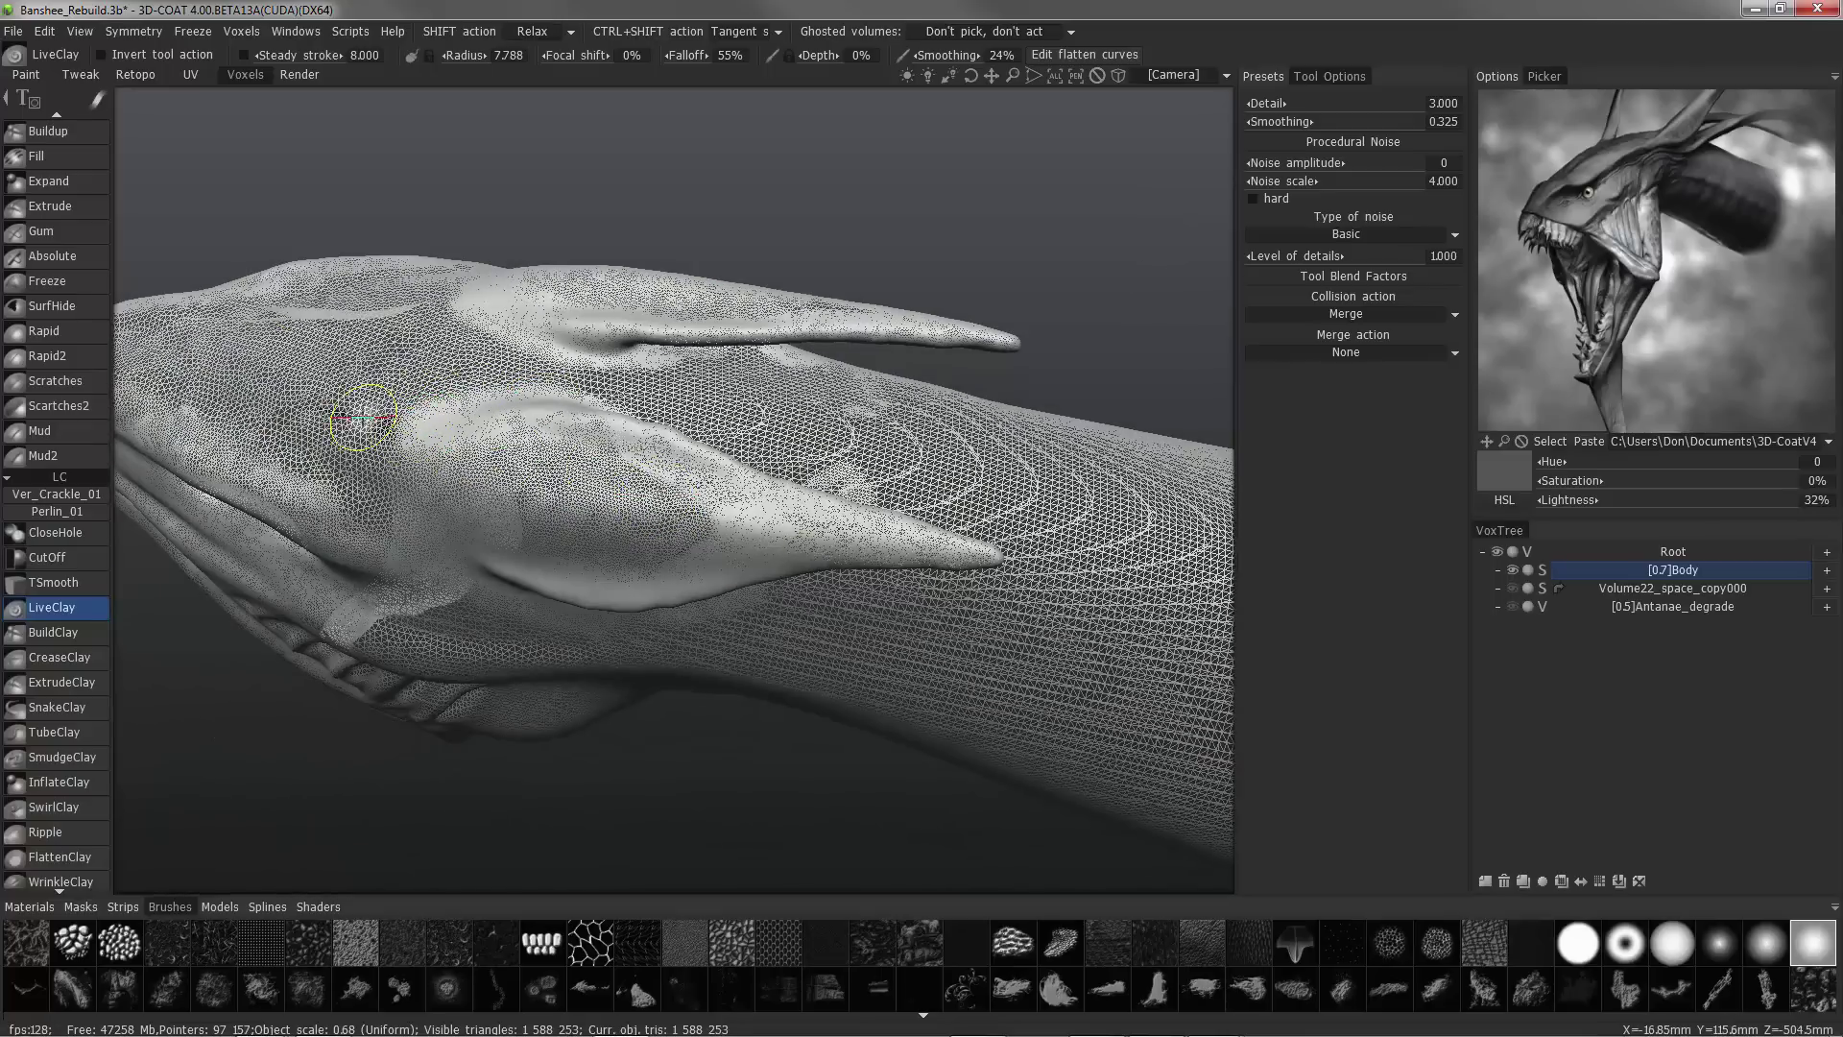
mouse_move(363, 418)
mouse_down()
mouse_move(589, 523)
mouse_move(786, 459)
mouse_up()
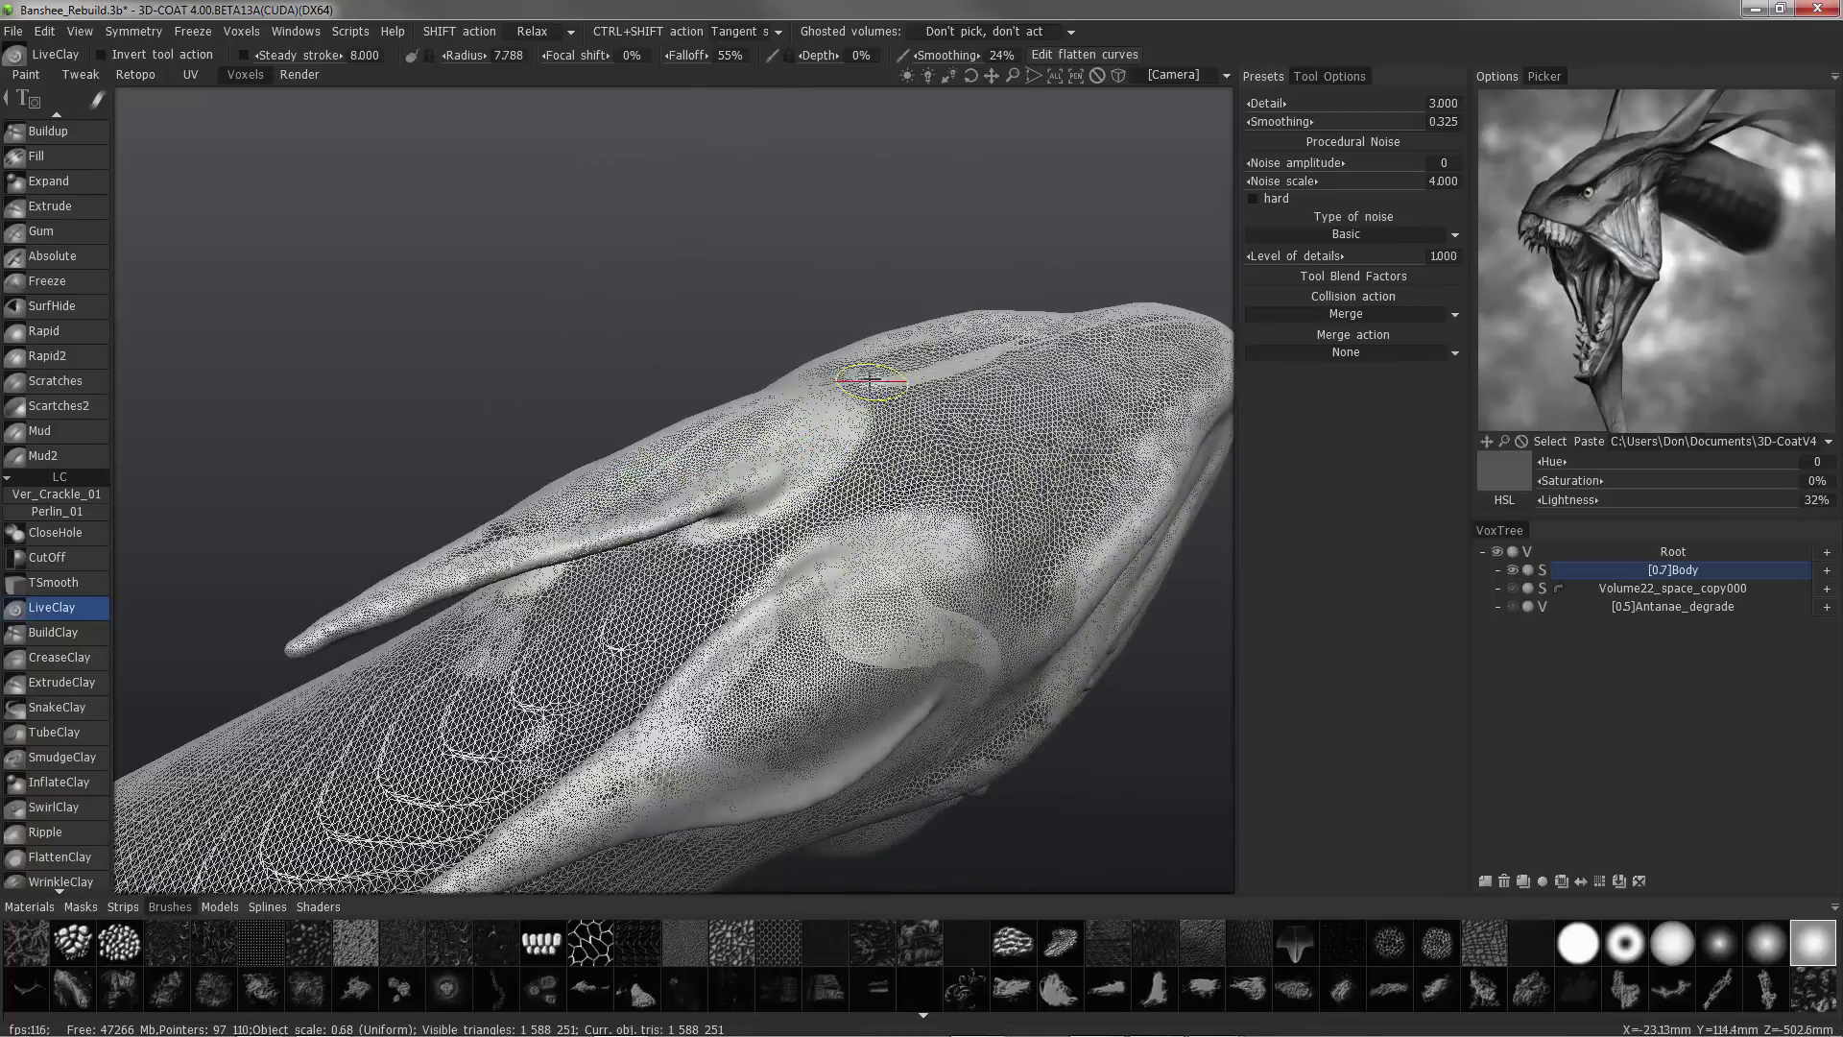
mouse_move(869, 381)
mouse_down()
mouse_move(732, 527)
mouse_move(499, 521)
mouse_move(764, 394)
mouse_move(304, 409)
mouse_move(256, 428)
mouse_up()
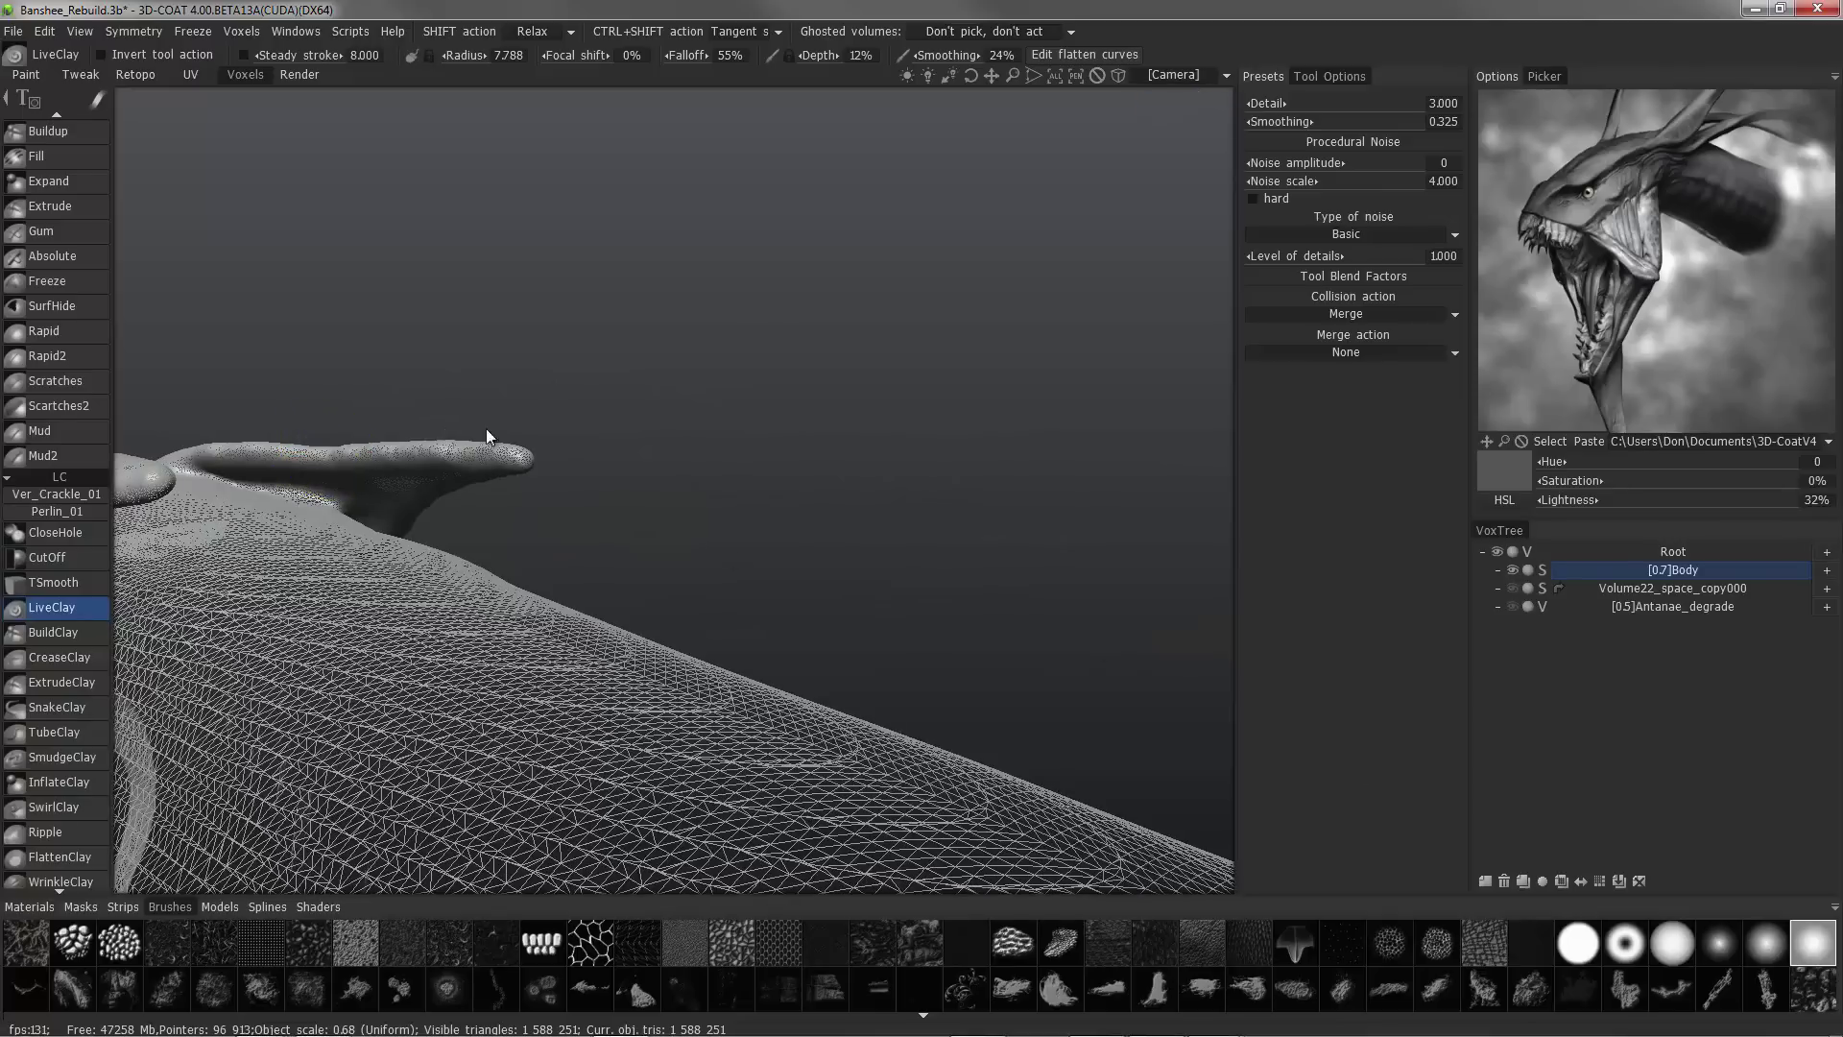
- Set the LiveClay depth to 12% and work over the horn's shaft and tip to finish its tapered shape
drag(486, 437, 480, 451)
mouse_move(305, 453)
mouse_down()
mouse_move(353, 453)
mouse_move(273, 464)
mouse_move(259, 446)
mouse_up()
mouse_move(216, 336)
mouse_down()
mouse_move(110, 296)
mouse_move(326, 379)
mouse_move(268, 423)
mouse_up()
alt+right_drag(268, 424, 217, 498)
mouse_move(218, 498)
alt+mouse_down()
mouse_move(247, 490)
mouse_move(227, 491)
alt+mouse_up()
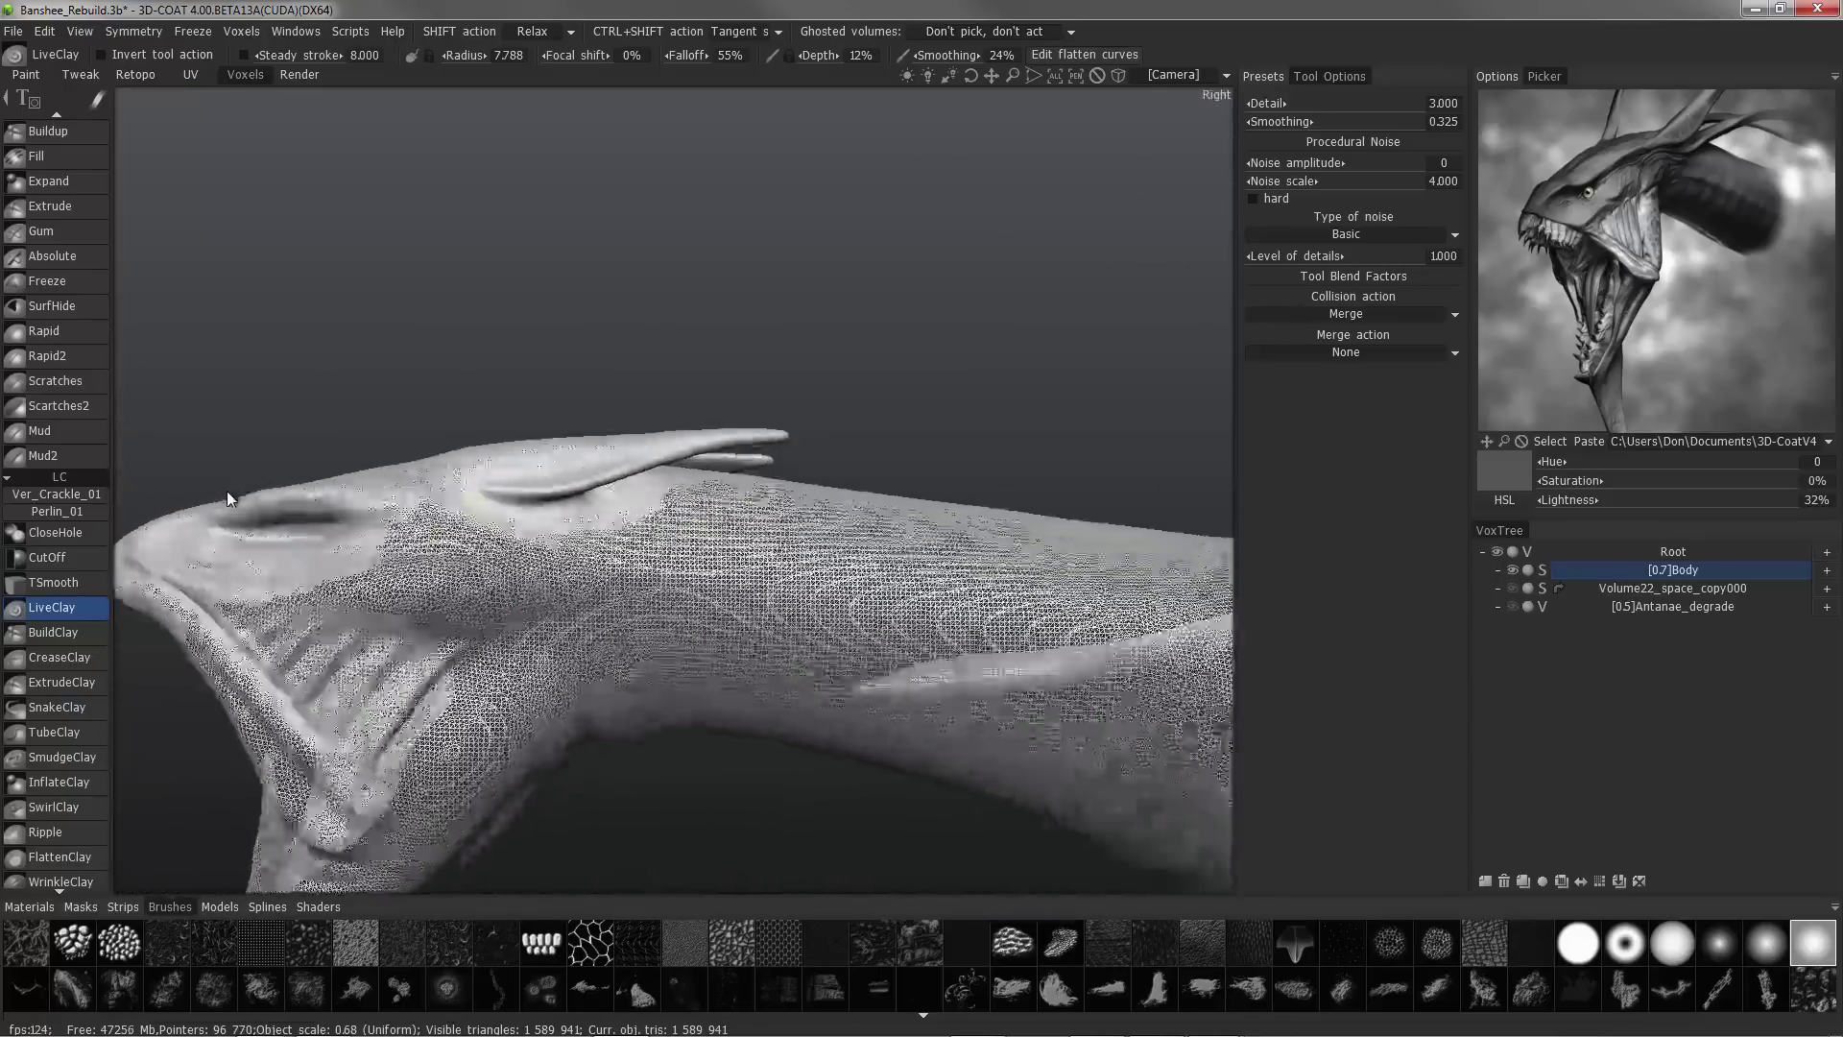
alt+right_drag(227, 491, 415, 481)
mouse_move(415, 481)
alt+mouse_down()
mouse_move(525, 451)
mouse_move(273, 503)
mouse_move(346, 487)
mouse_move(404, 502)
mouse_move(189, 329)
mouse_move(440, 412)
mouse_move(327, 461)
mouse_move(787, 369)
mouse_move(671, 234)
mouse_move(727, 240)
alt+mouse_up()
mouse_move(727, 240)
alt+mouse_down()
mouse_move(702, 229)
mouse_move(640, 272)
alt+mouse_up()
drag(781, 247, 724, 254)
mouse_move(724, 255)
alt+right_down()
mouse_move(365, 304)
mouse_move(331, 288)
alt+right_up()
alt+drag(568, 428, 832, 508)
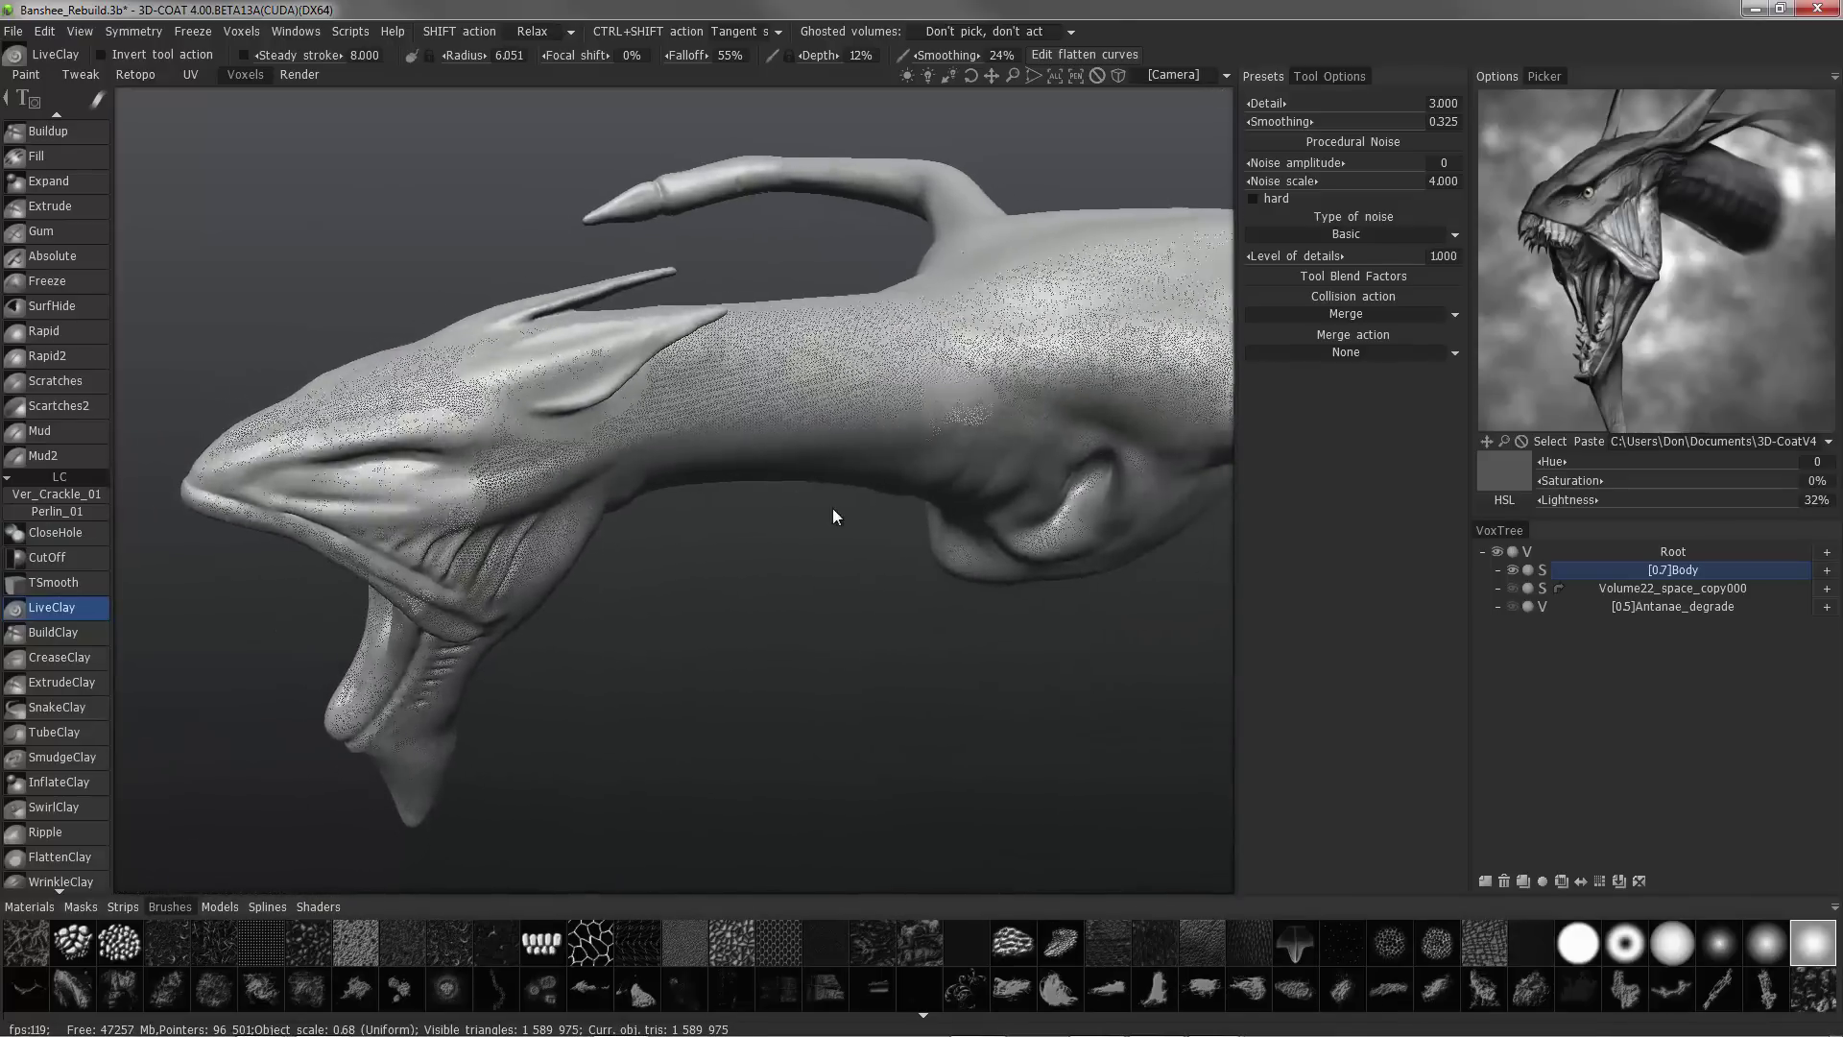
- Turn off the wireframe display and examine the shaded head, horns, forelimbs and overall body of the creature
scroll(835, 510, up, 4)
alt+middle_drag(404, 320, 641, 279)
mouse_move(641, 279)
alt+mouse_down()
mouse_move(519, 634)
mouse_move(527, 707)
mouse_move(691, 633)
mouse_move(708, 587)
mouse_move(843, 666)
mouse_move(901, 621)
alt+mouse_up()
key(w)
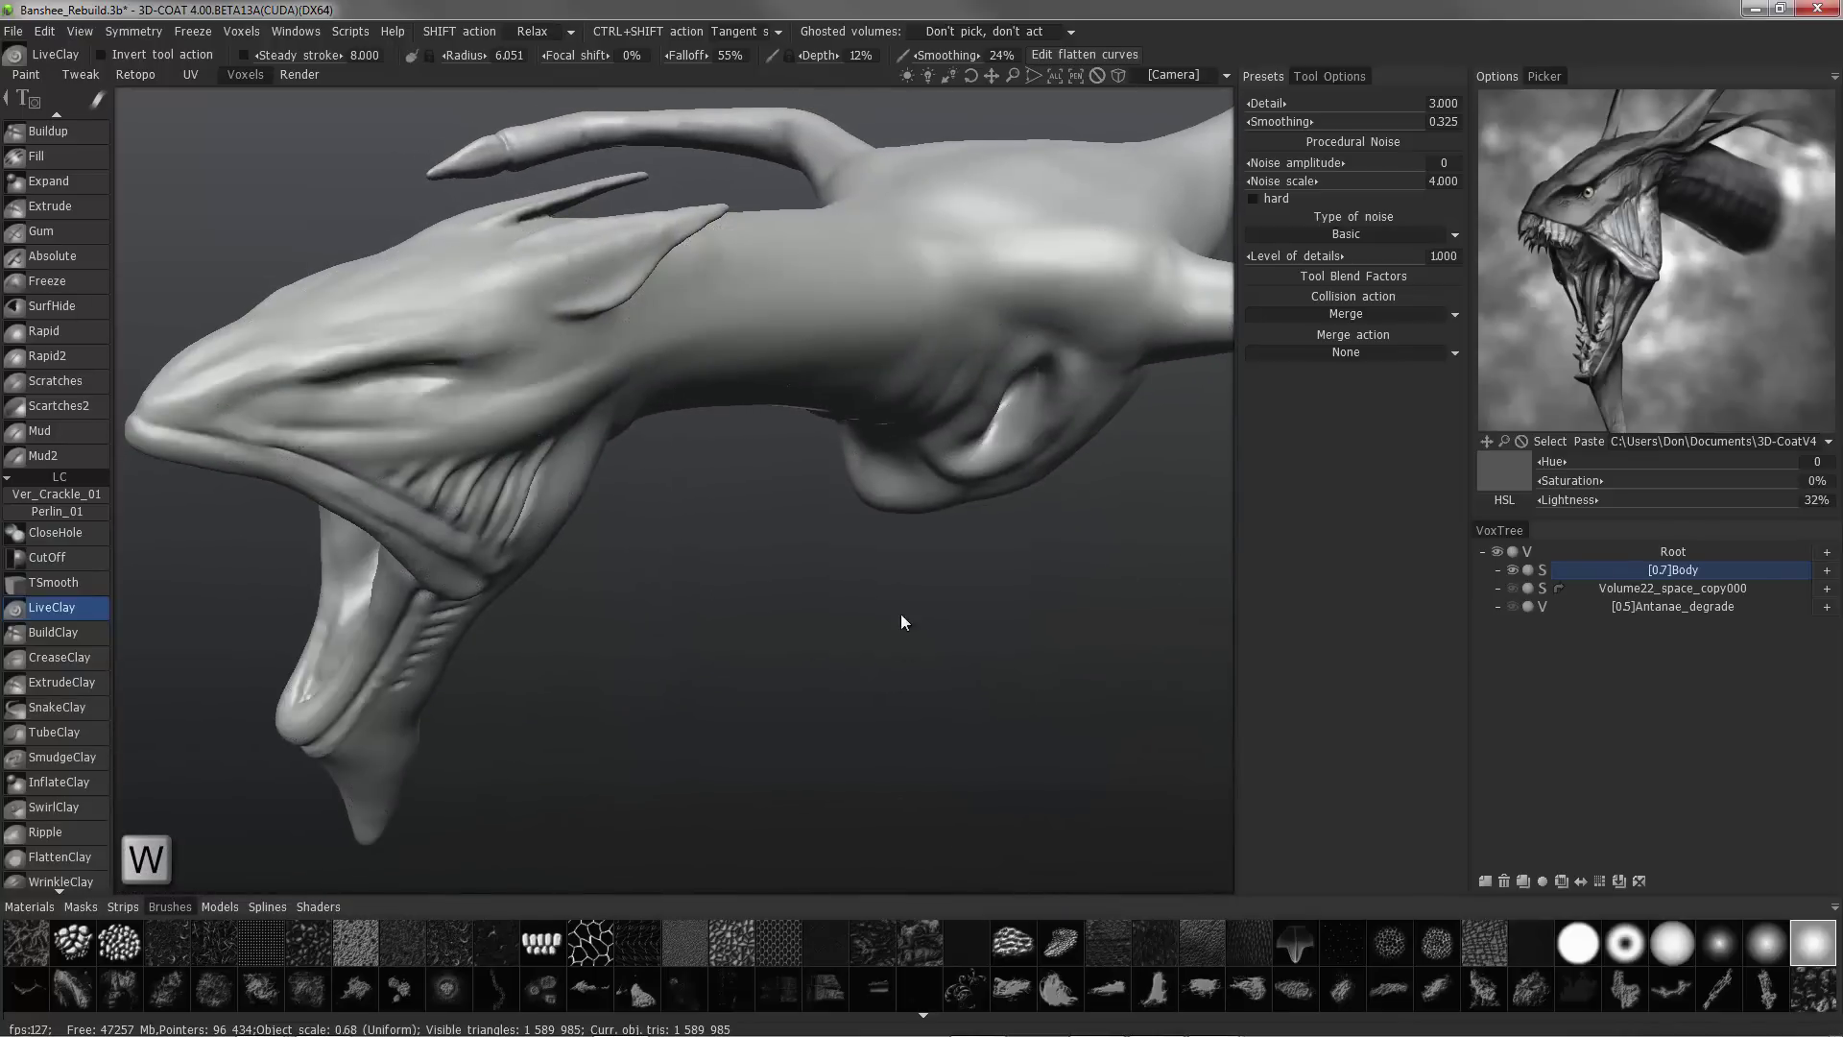
alt+right_drag(900, 614, 746, 482)
alt+drag(746, 482, 988, 538)
alt+middle_drag(989, 537, 758, 533)
alt+drag(936, 497, 975, 493)
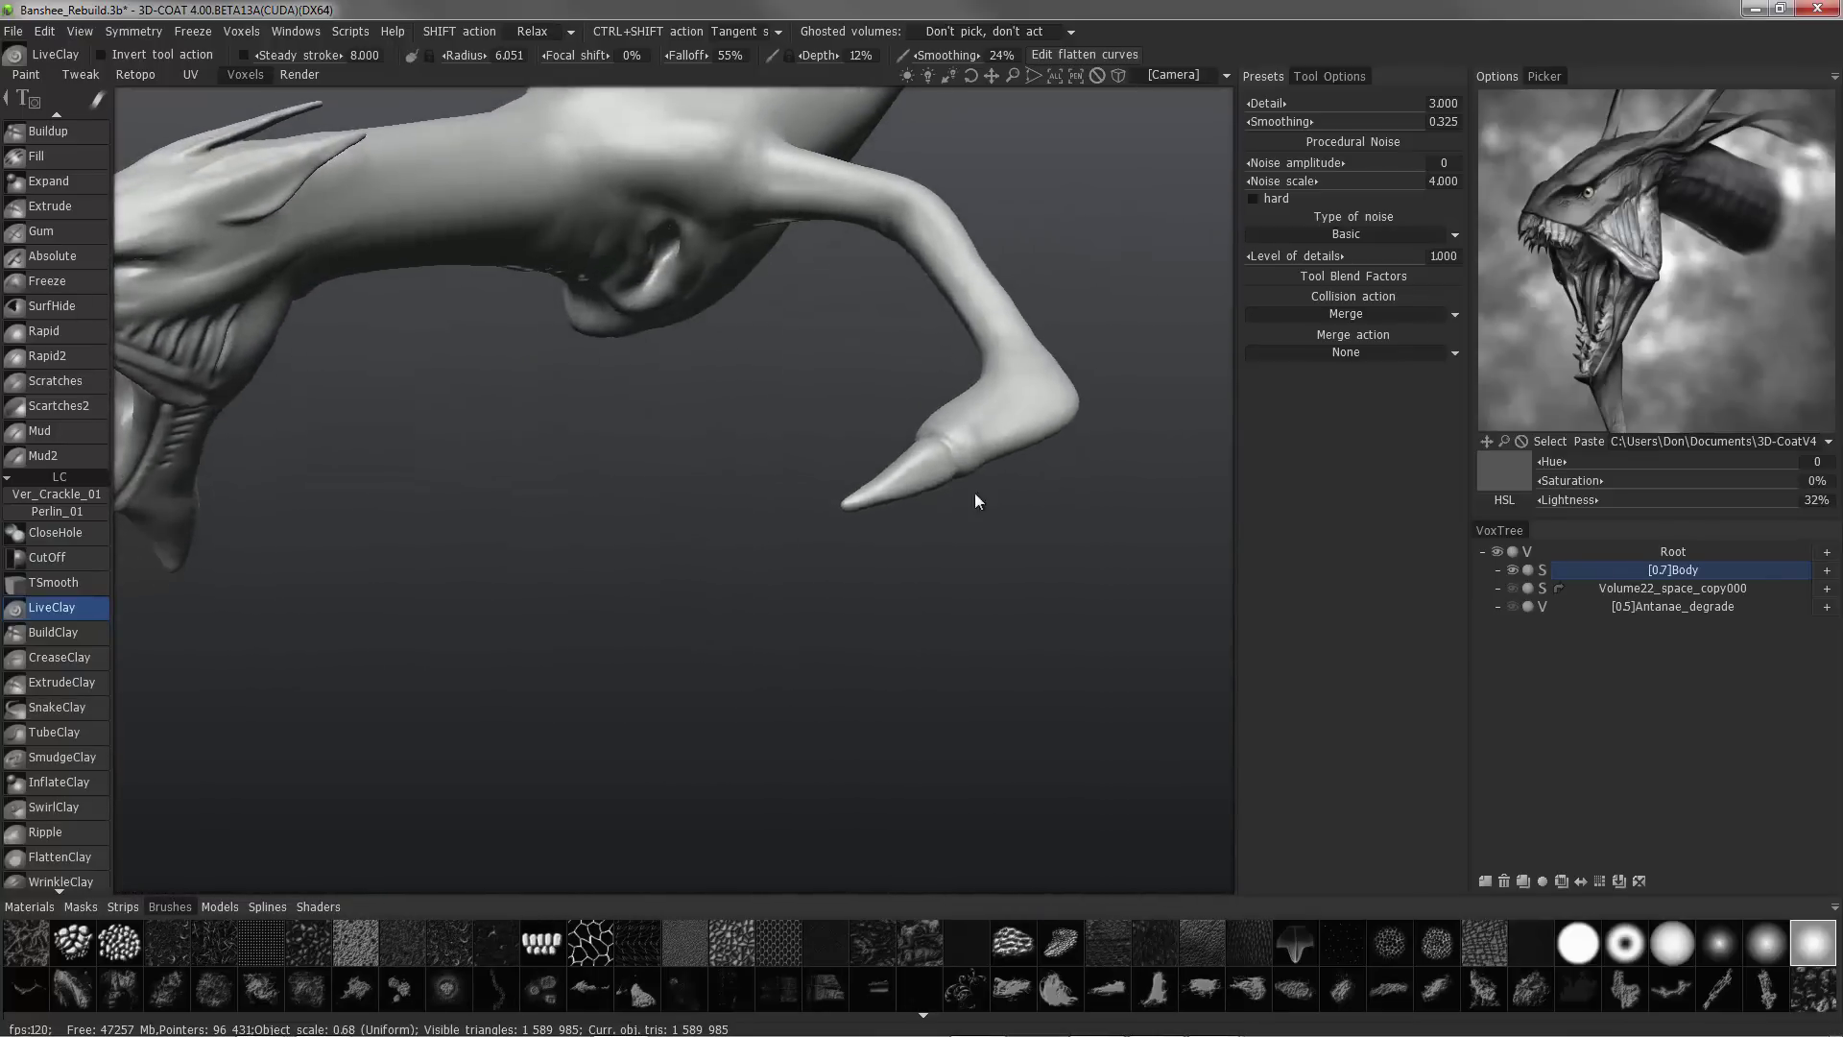
alt+right_drag(975, 492, 672, 628)
alt+drag(672, 627, 844, 637)
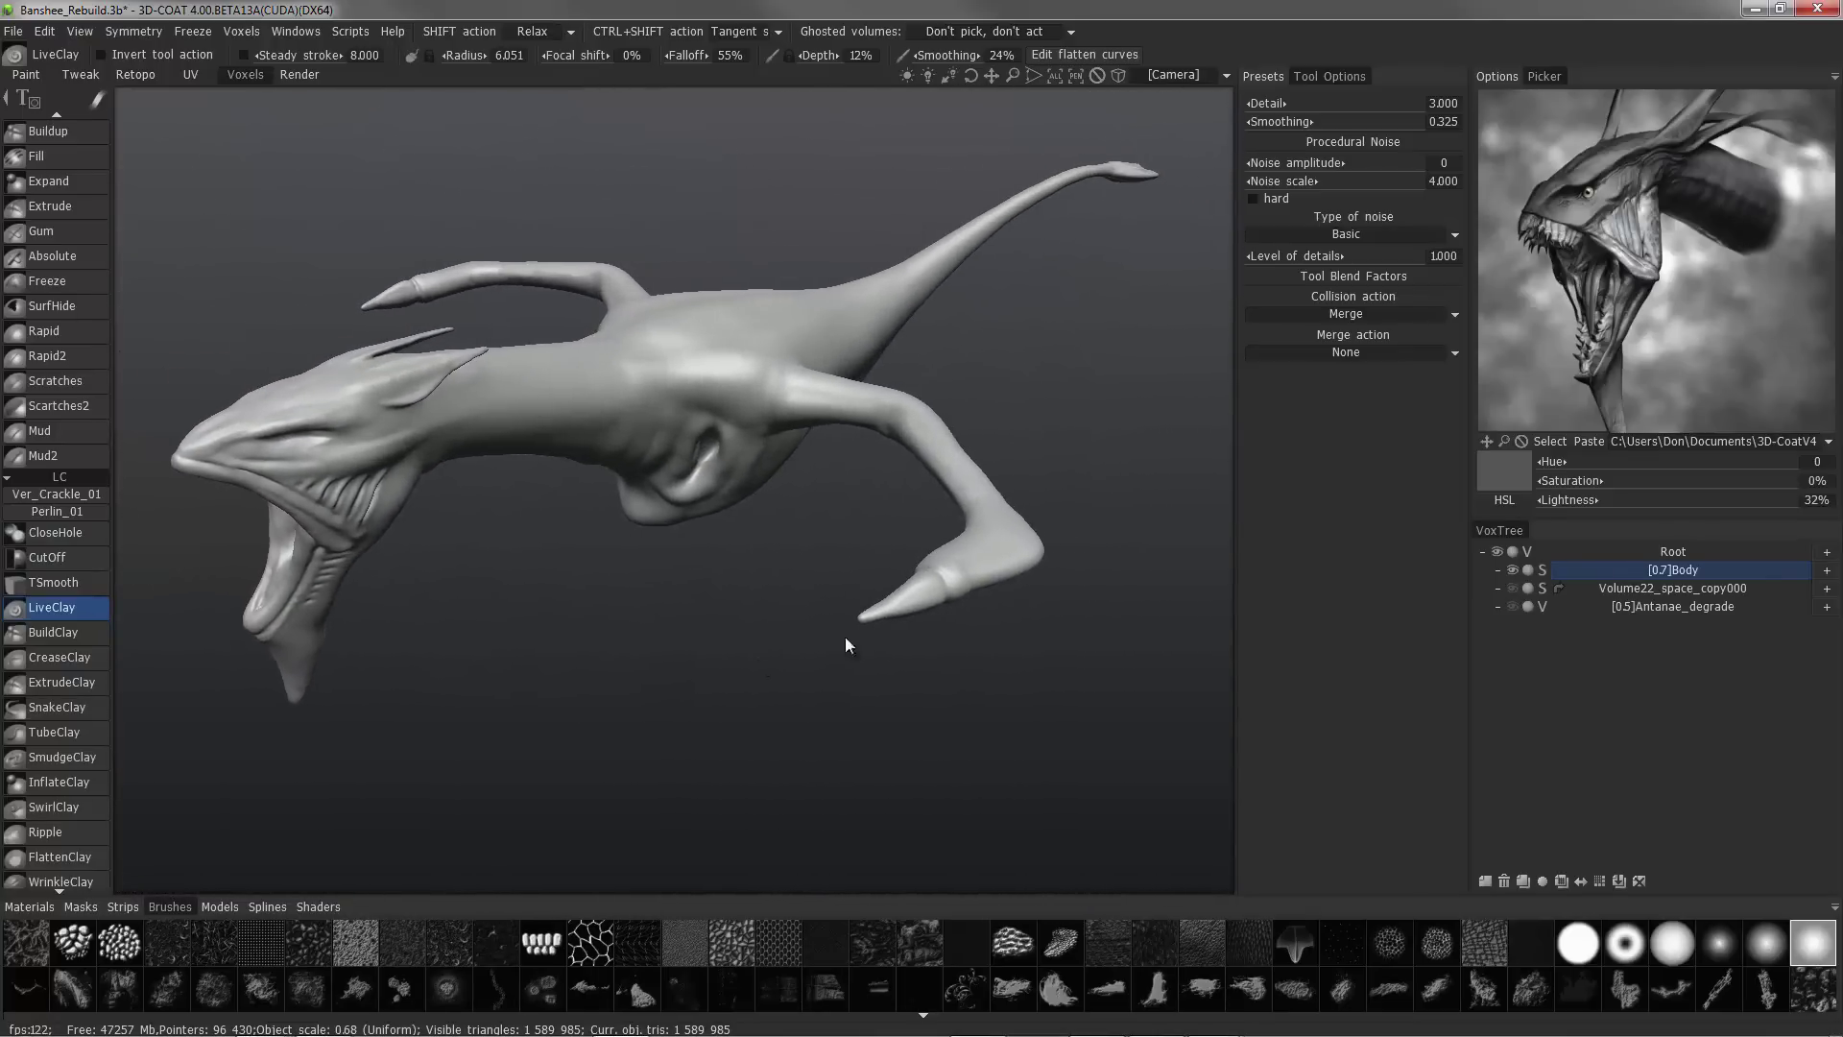
- Switch to an orthographic top view and show the wing reference image behind the creature's body
key(KP_7)
key(KP_5)
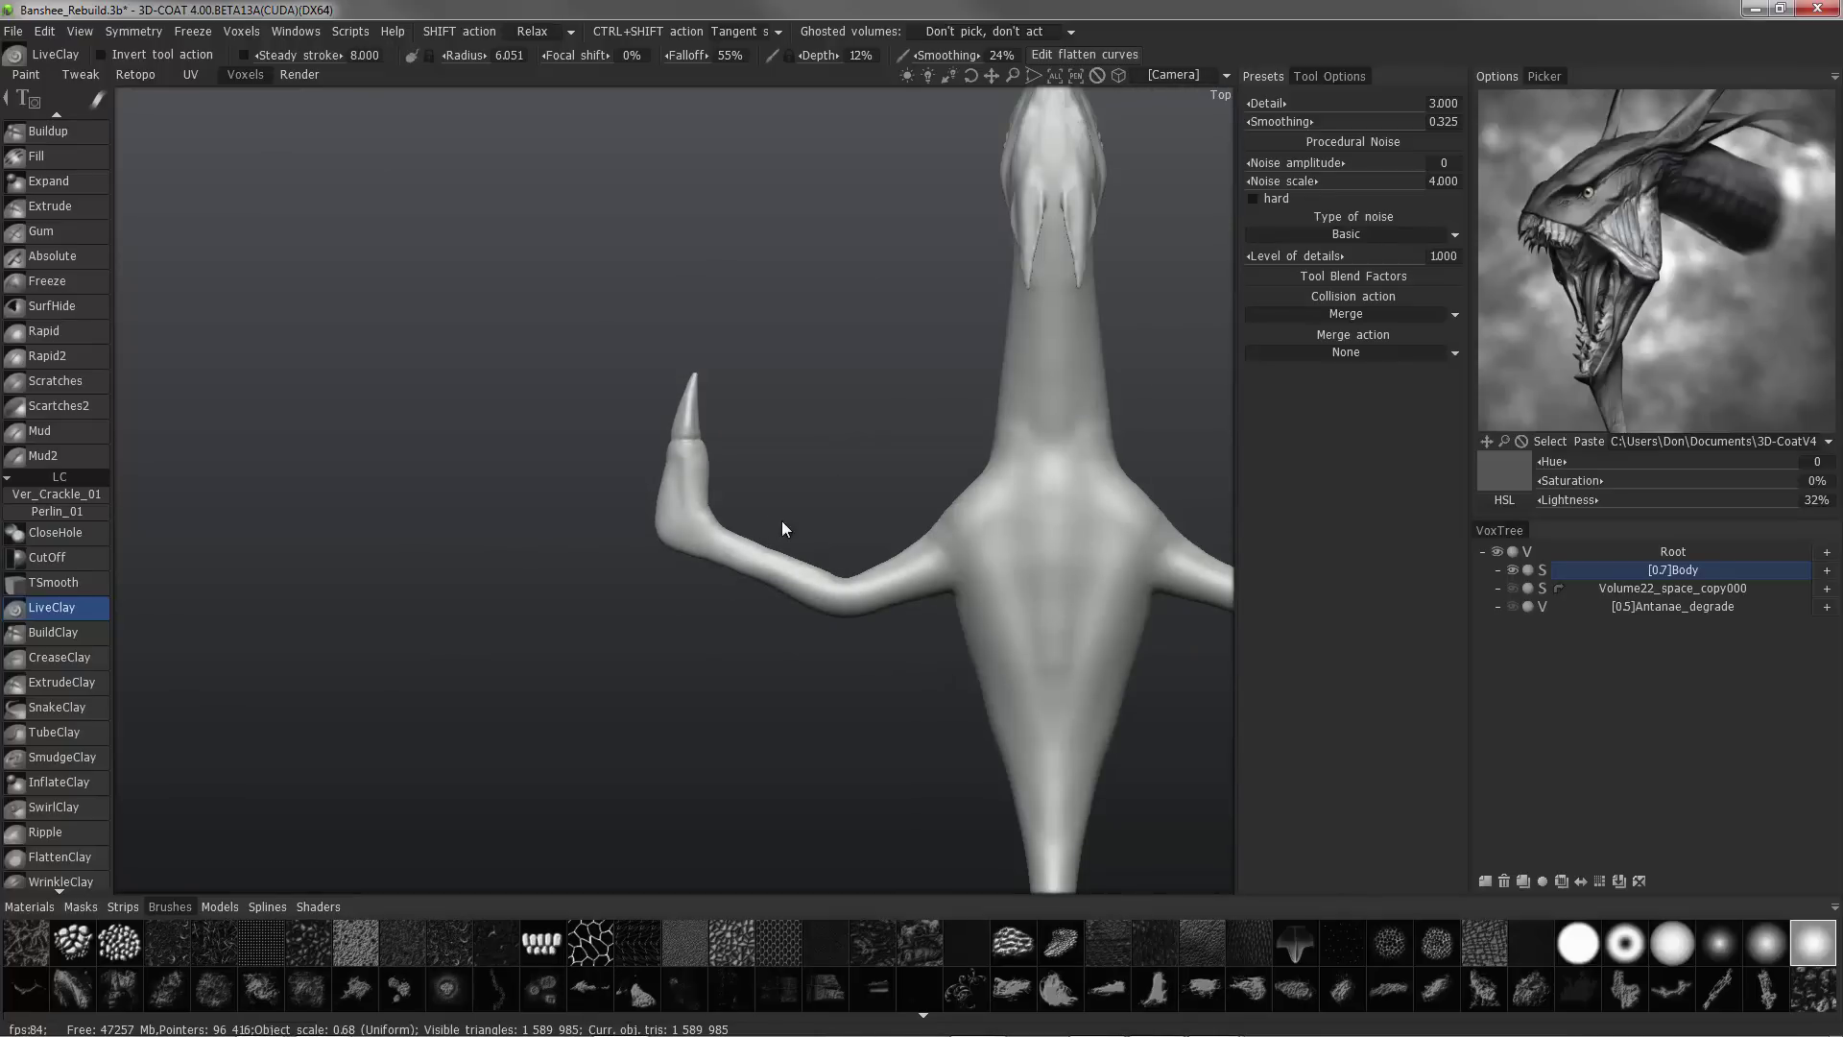
alt+middle_drag(1071, 510, 765, 601)
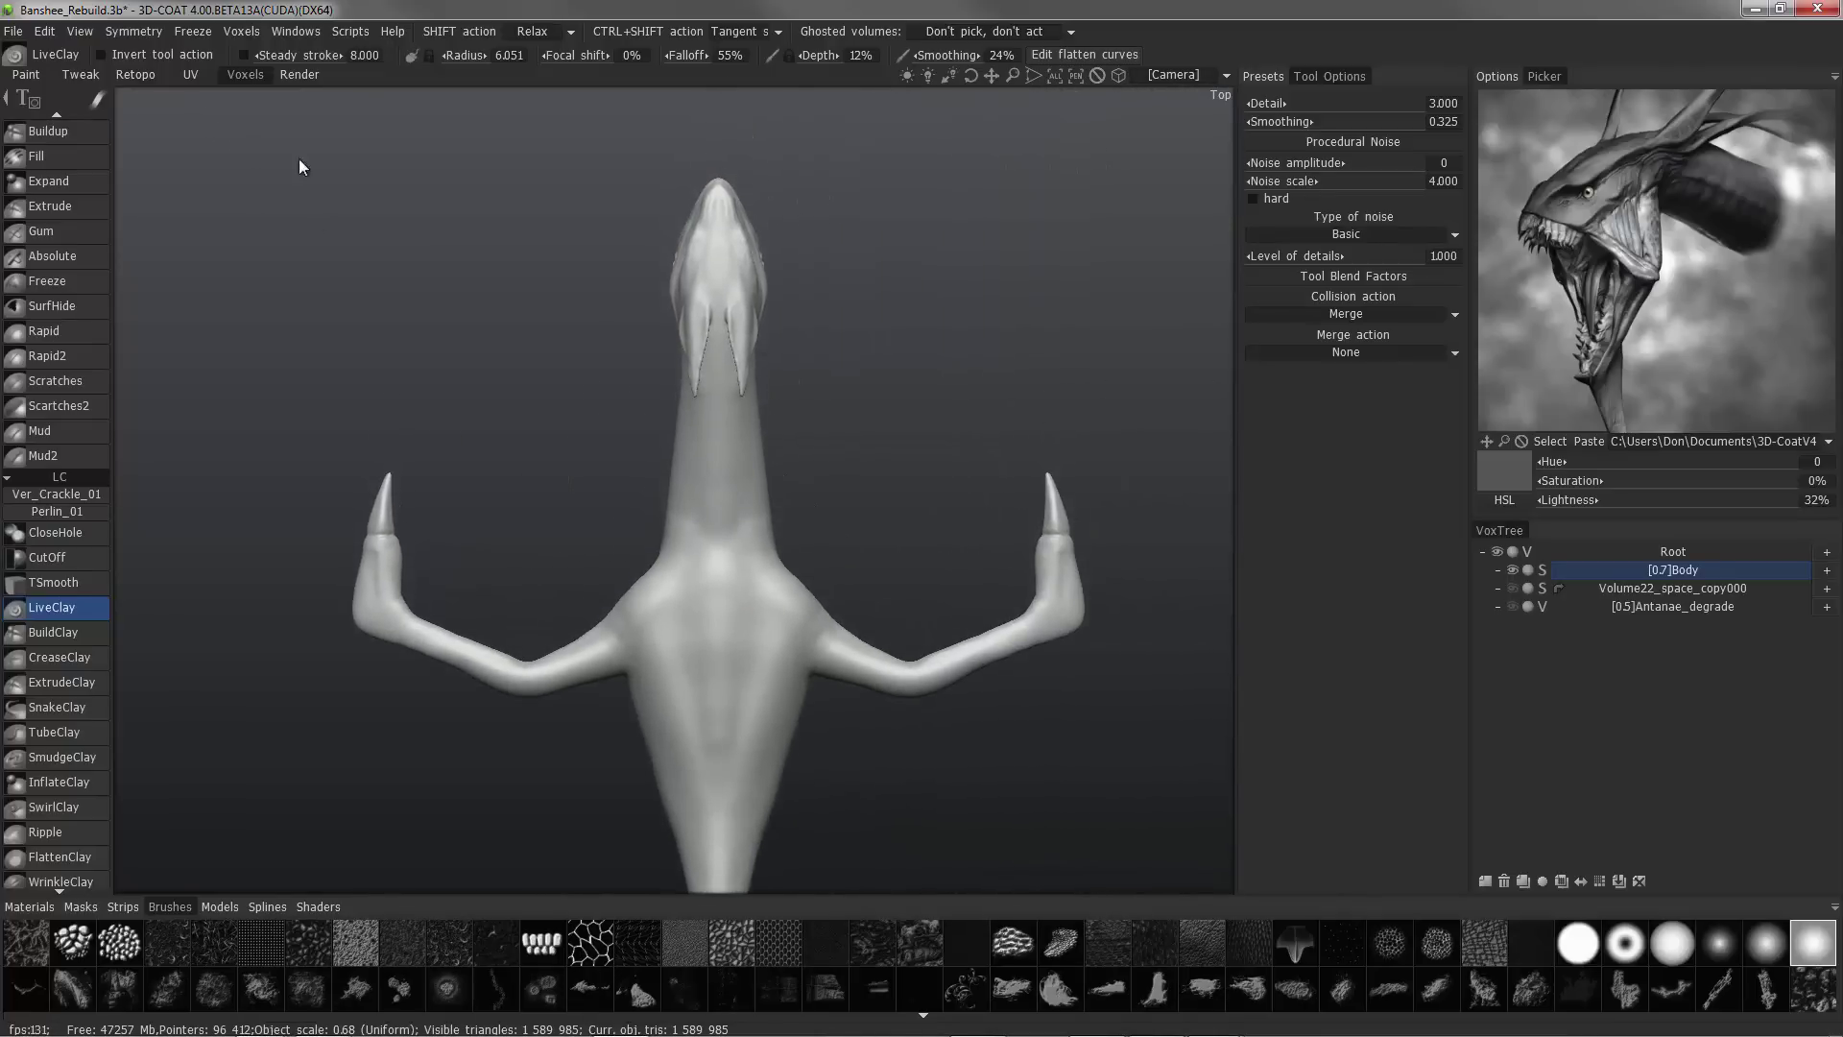
click(626, 206)
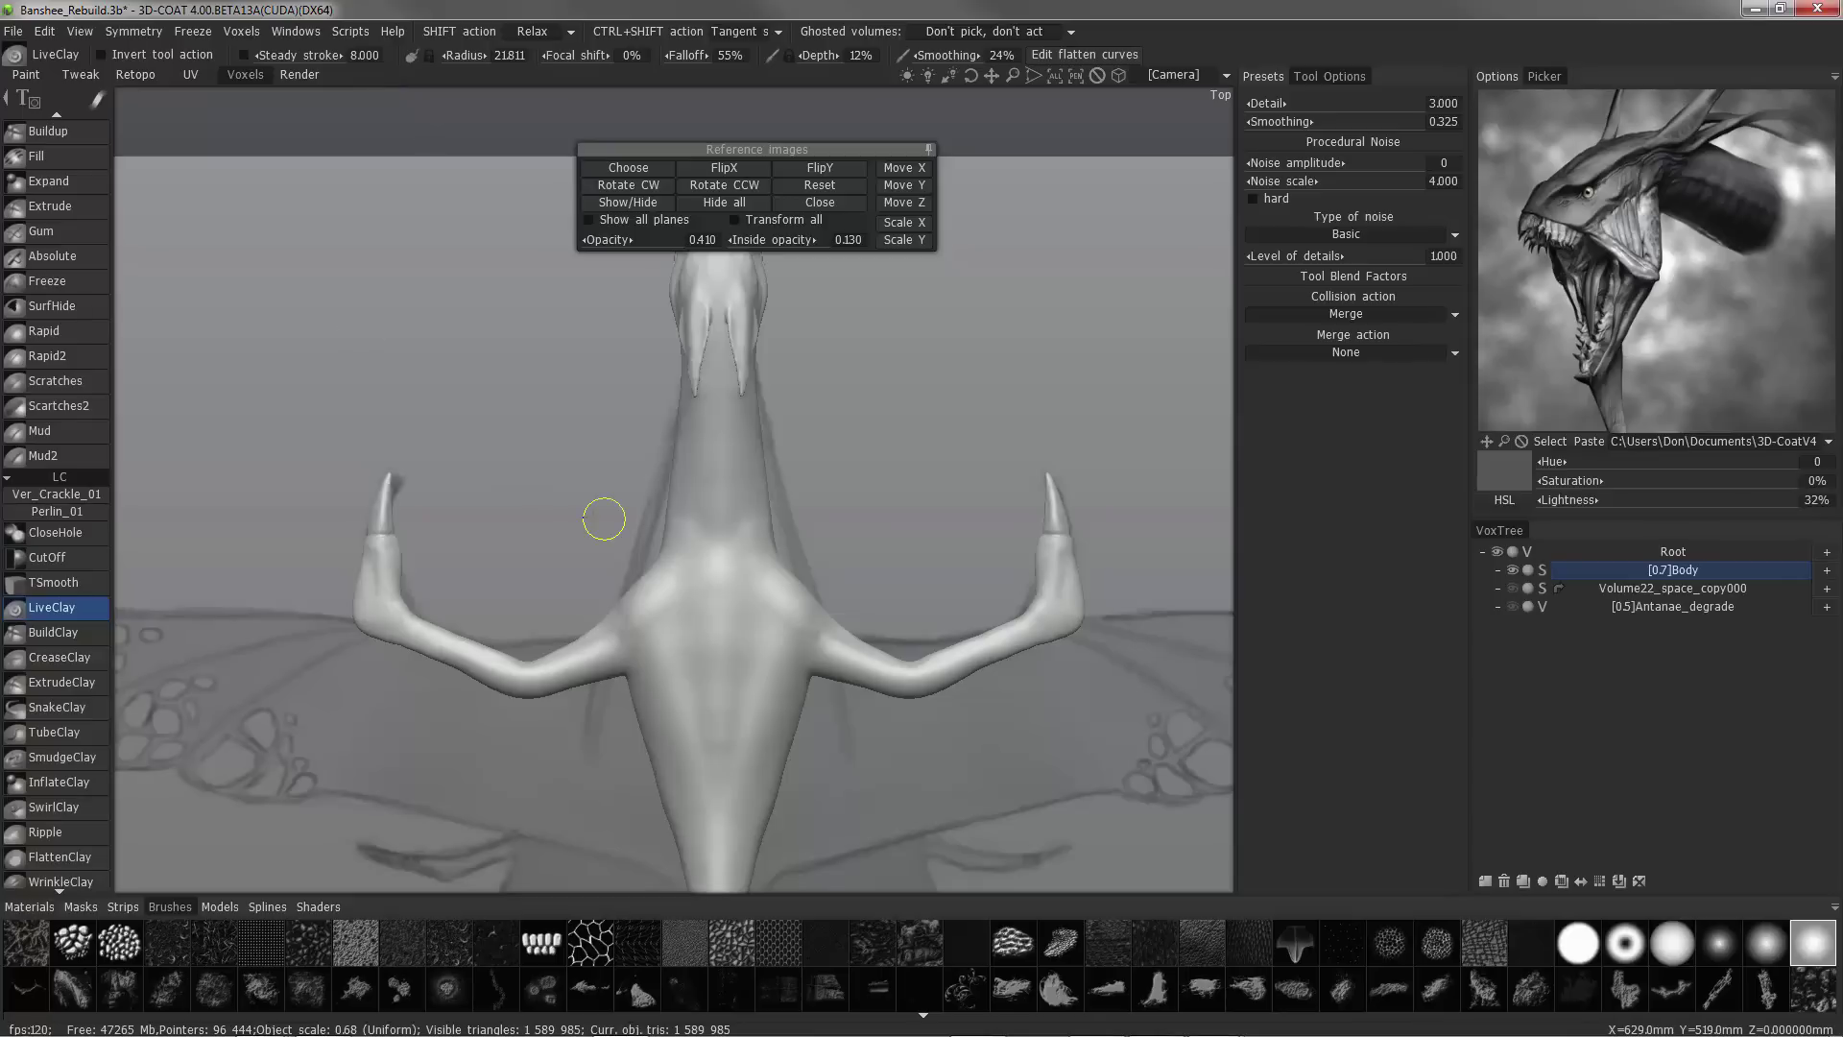
alt+right_drag(603, 518, 477, 769)
alt+middle_drag(477, 769, 485, 705)
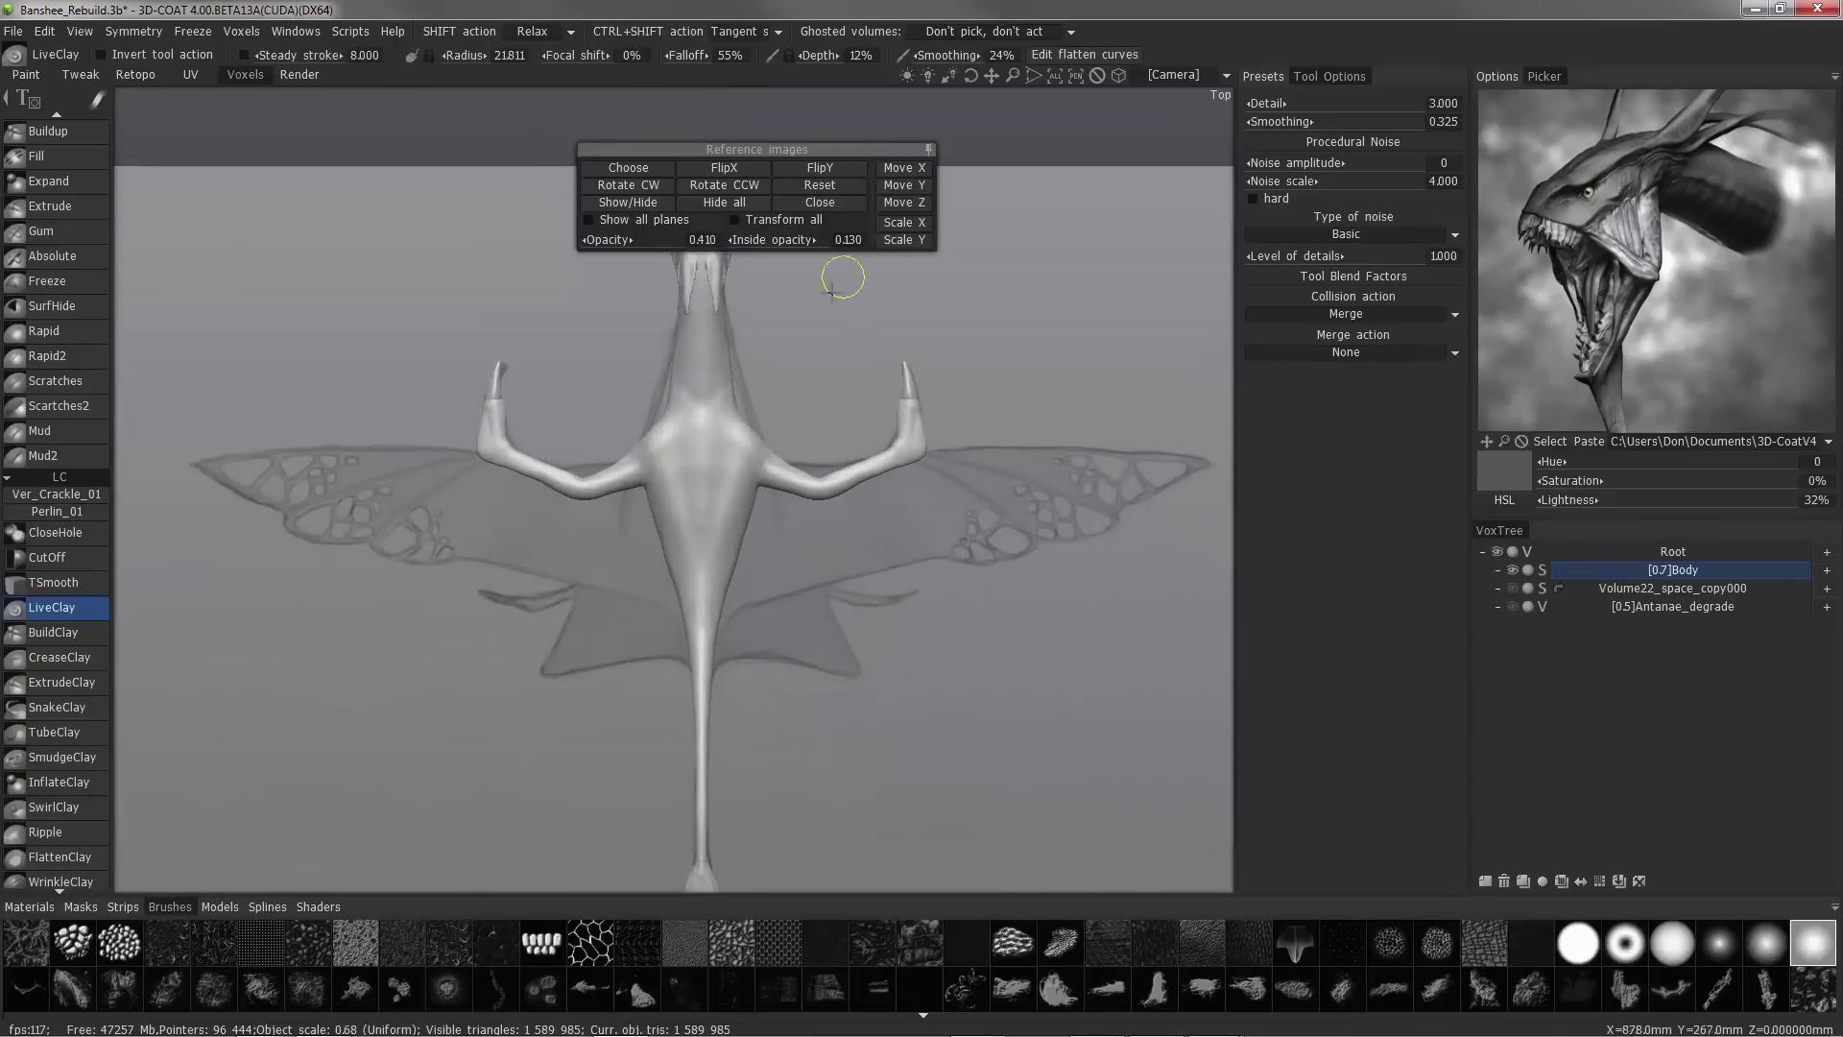